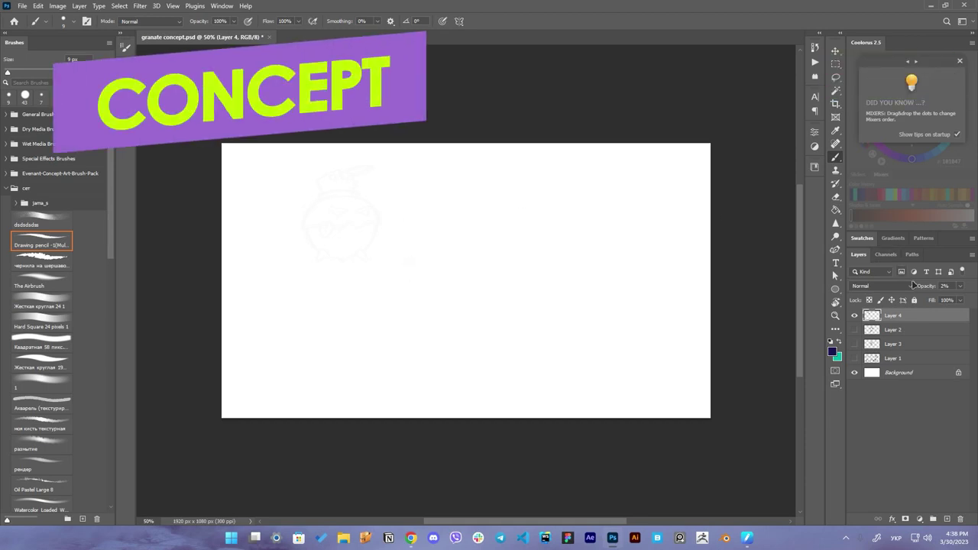
On a new layer, sketch the grenade's round body and the boxy cap's outline
key("ctrl+shift+alt+n")
mouse_move(414, 220)
left_mouse_down()
mouse_move(410, 267)
mouse_move(417, 230)
mouse_move(474, 301)
mouse_move(517, 234)
mouse_move(476, 207)
mouse_move(515, 268)
left_mouse_up()
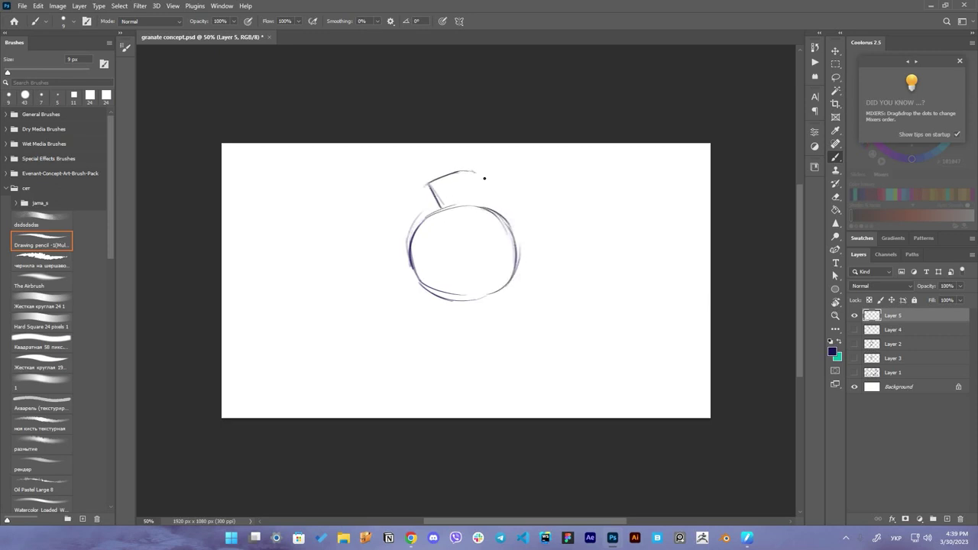
left_click_drag(478, 171, 491, 207)
left_click_drag(435, 209, 497, 209)
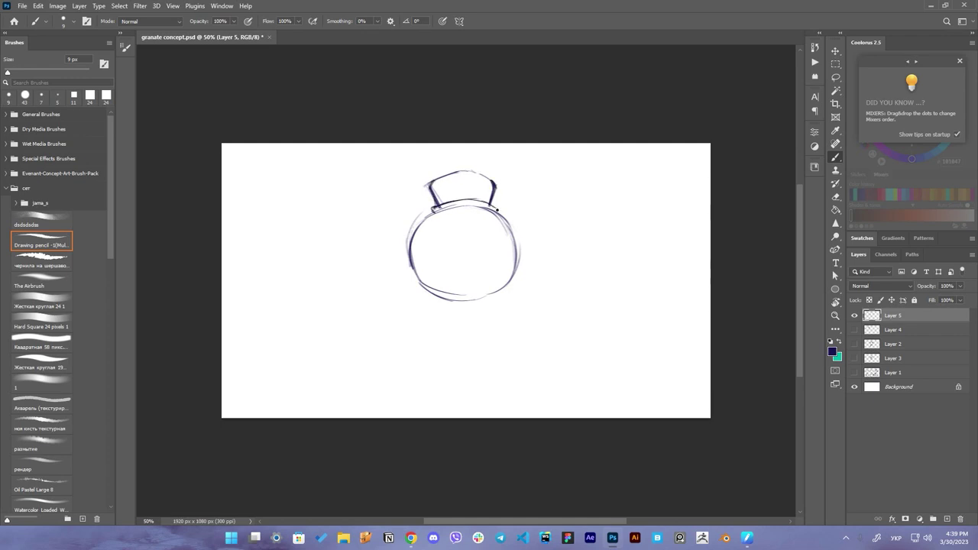
left_click_drag(433, 209, 489, 208)
mouse_move(415, 273)
left_mouse_down()
mouse_move(451, 298)
mouse_move(508, 288)
left_mouse_up()
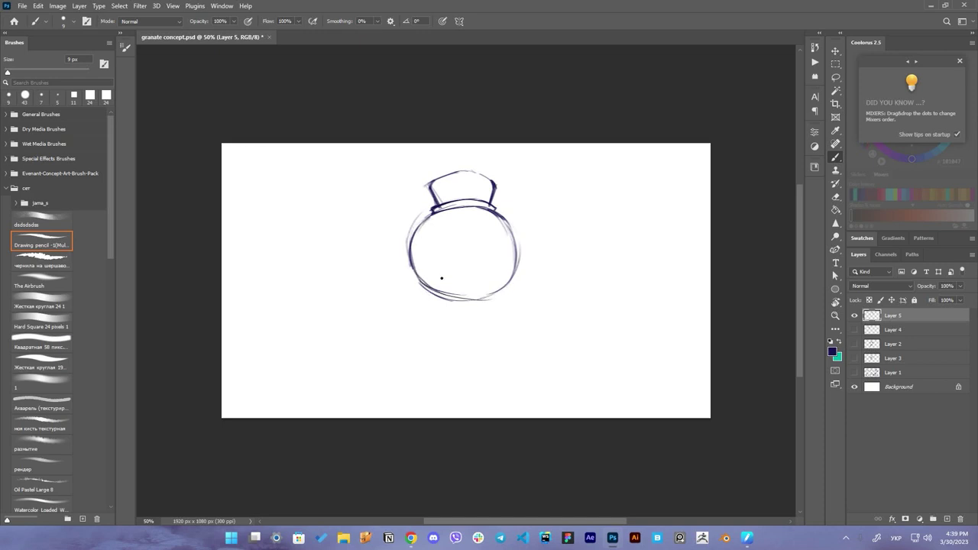
Darken the cap's right side and draw its tab toward the pull ring
key("e")
key("b")
mouse_move(467, 174)
left_mouse_down()
mouse_move(496, 198)
mouse_move(491, 182)
left_mouse_up()
key("e")
key("b")
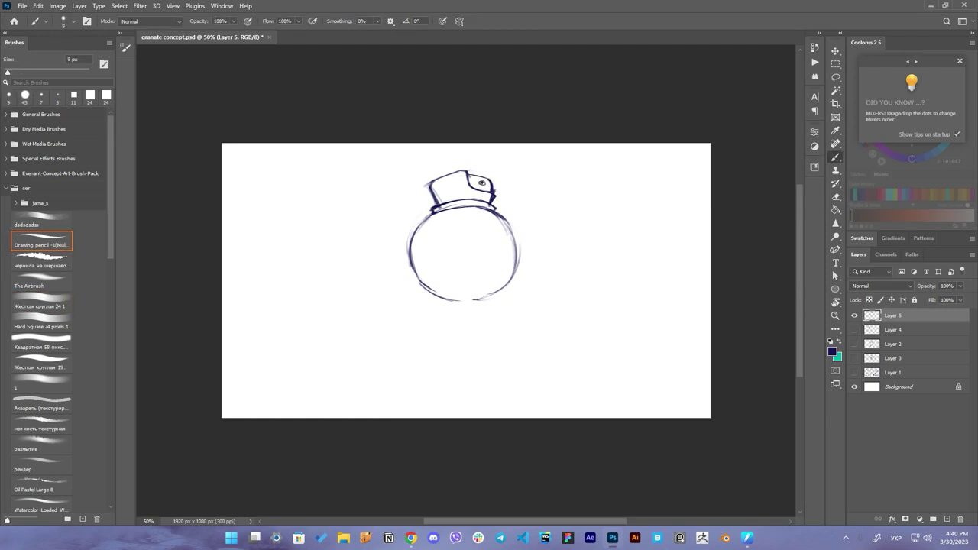
left_click_drag(474, 174, 513, 166)
Erase the stray stroke left of the cap and return to the pencil
key("e")
mouse_move(428, 182)
left_mouse_down()
mouse_move(463, 208)
mouse_move(445, 205)
left_mouse_up()
key("b")
key("e")
key("b")
key("e")
key("b")
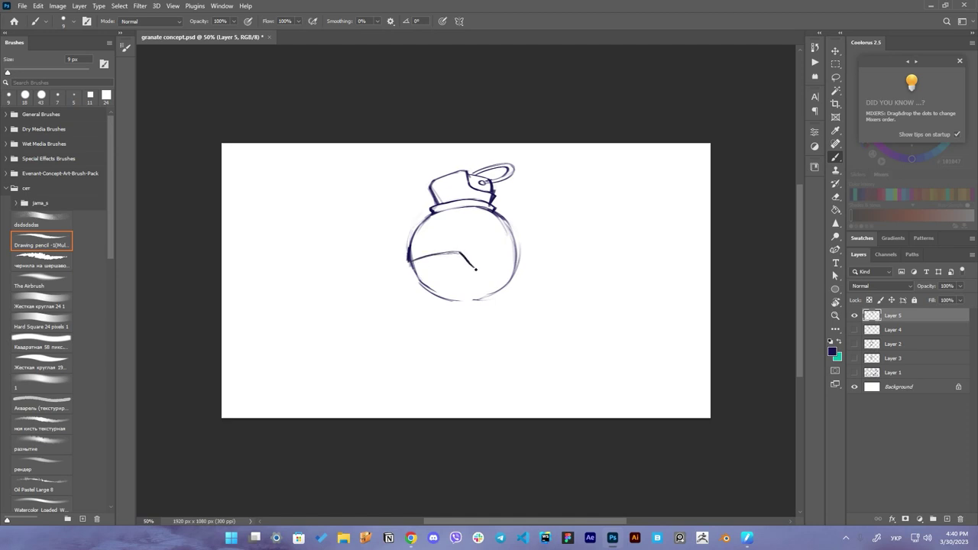
Draw the mouth line, the line under the left eye, and a fang below the mouth
left_click_drag(476, 269, 520, 252)
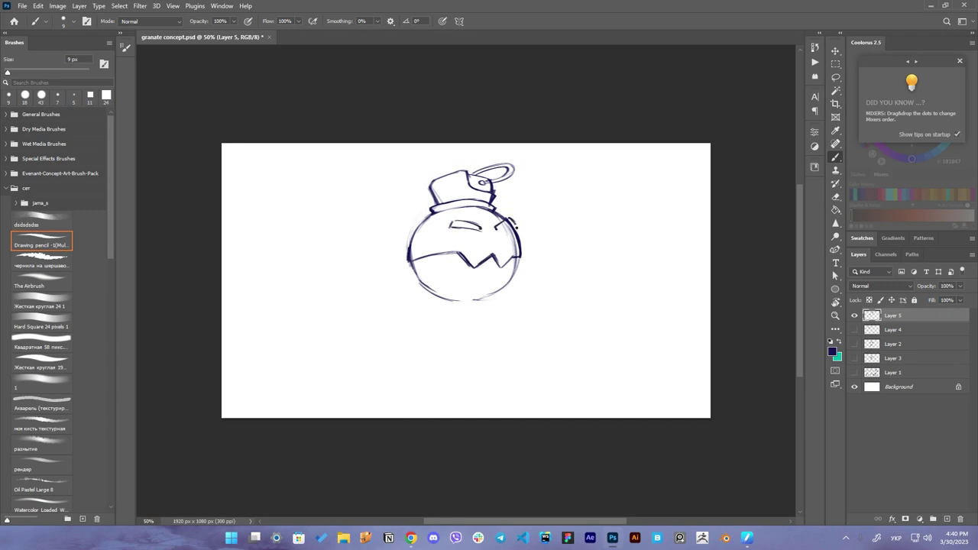
left_click_drag(501, 228, 512, 221)
mouse_move(452, 227)
left_mouse_down()
mouse_move(479, 230)
mouse_move(471, 238)
left_mouse_up()
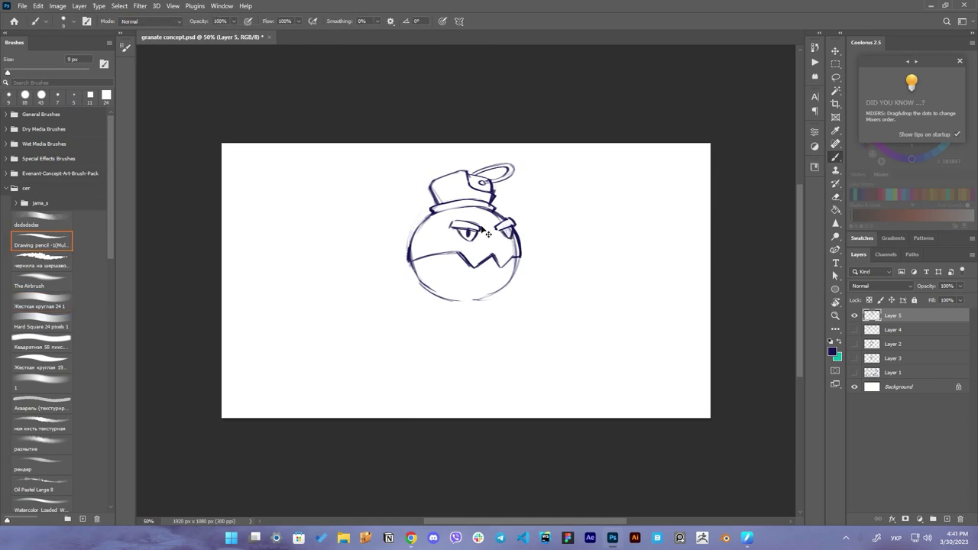
key("ctrl+z")
left_click_drag(438, 259, 451, 274)
key("ctrl+z")
left_click_drag(446, 255, 457, 272)
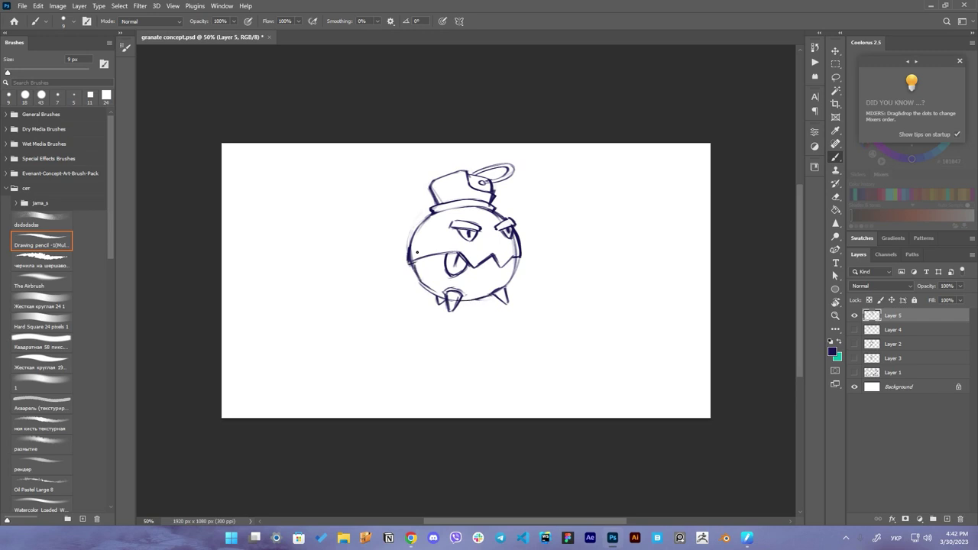
Thicken the body's lower-left and right outlines and darken the hat's upper-left corner
mouse_move(409, 257)
left_mouse_down()
mouse_move(430, 265)
mouse_move(444, 296)
left_mouse_up()
left_click_drag(519, 264, 506, 287)
key("ctrl+z")
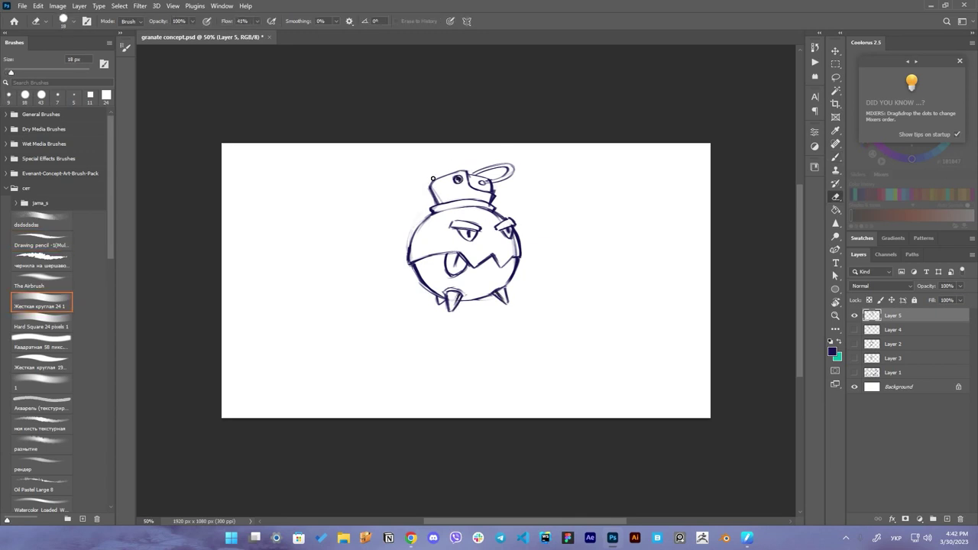
left_click_drag(436, 187, 431, 180)
left_click_drag(500, 213, 504, 217)
Lasso the whole character sketch and move it to the left
key("e")
key("l")
left_click_drag(428, 156, 424, 162)
key("v")
left_click_drag(578, 190, 469, 201)
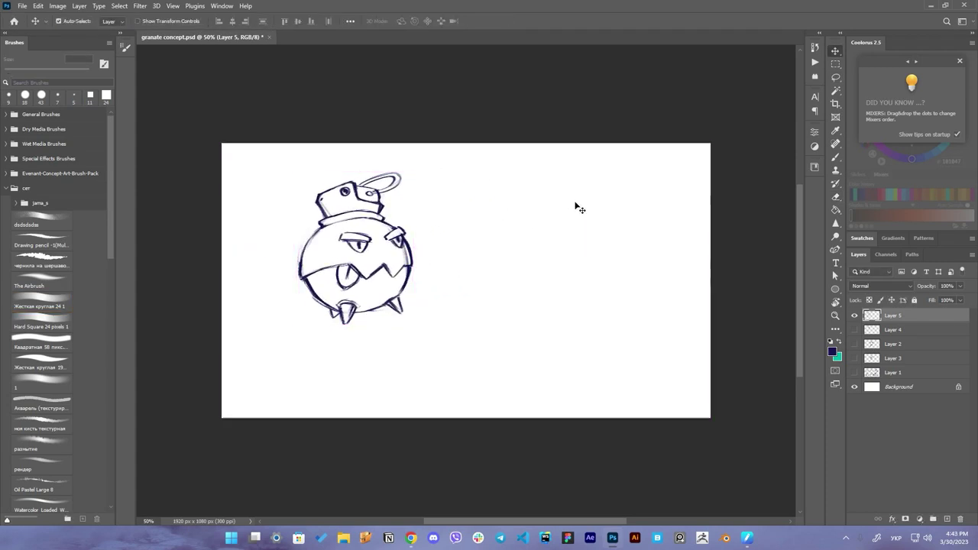
Shade the body's left and upper-left sides grey with hard round and square brushes
key("b")
left_click(42, 306)
right_click_drag(319, 240, 340, 239, "alt")
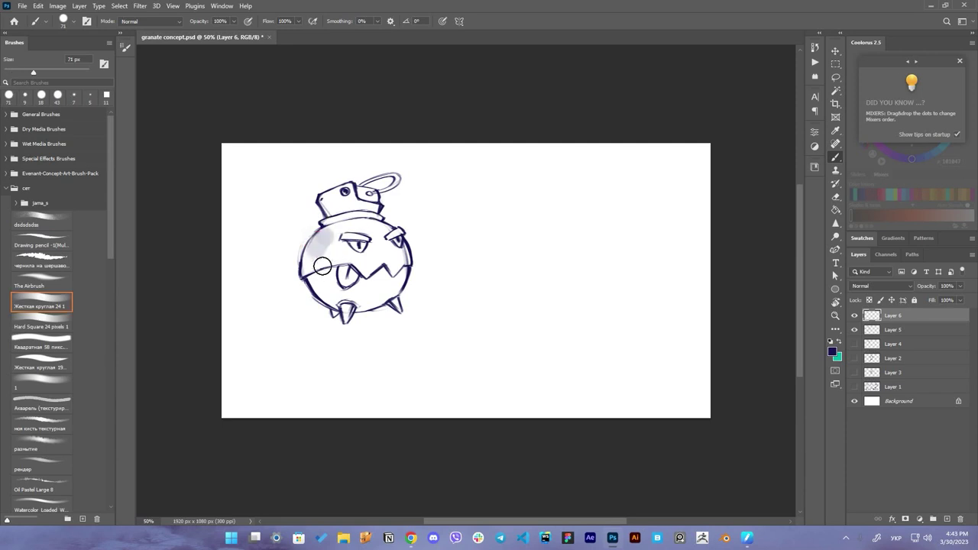
left_click_drag(336, 235, 310, 268)
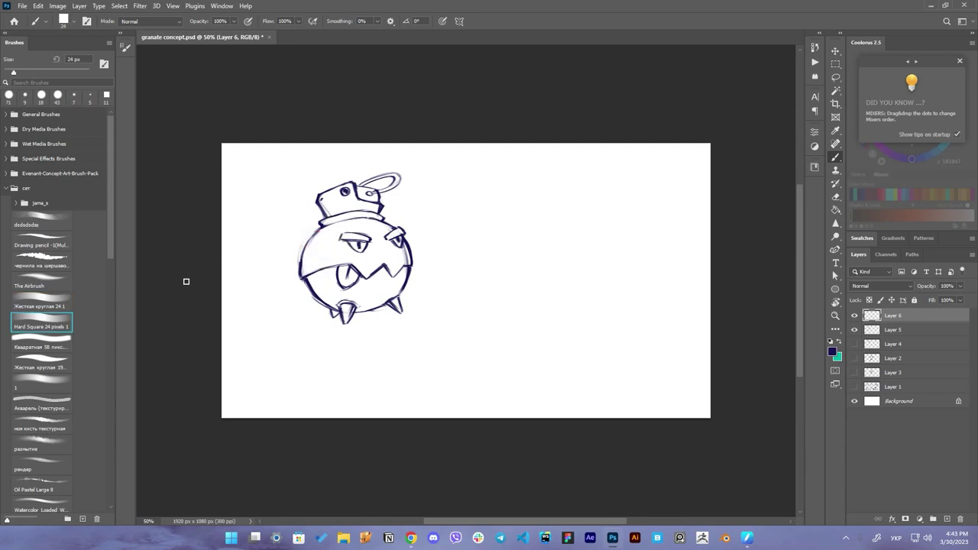
key("period")
left_click_drag(346, 225, 326, 247)
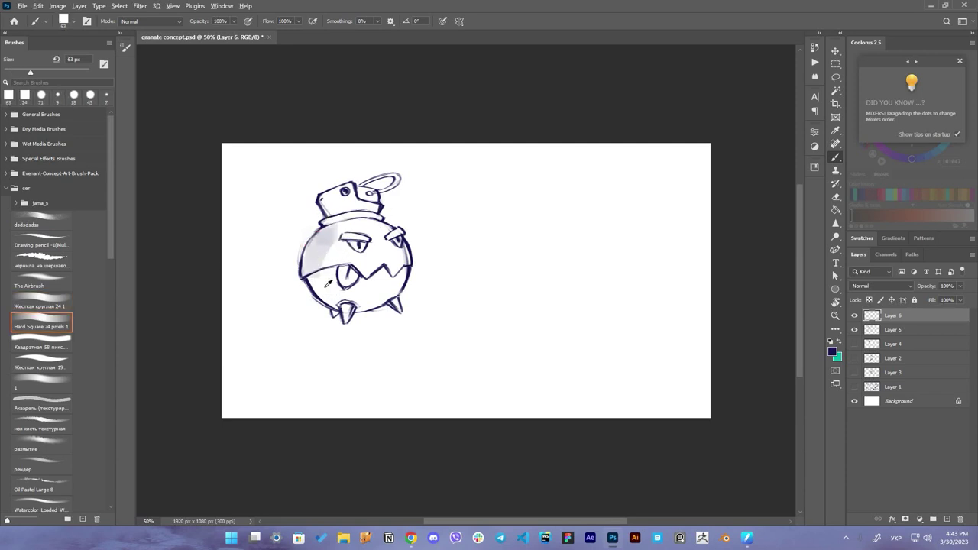
Shade under the teeth and the lower-left, ink the cap's right side, and lighten the left shading
right_click_drag(353, 269, 342, 268, "alt")
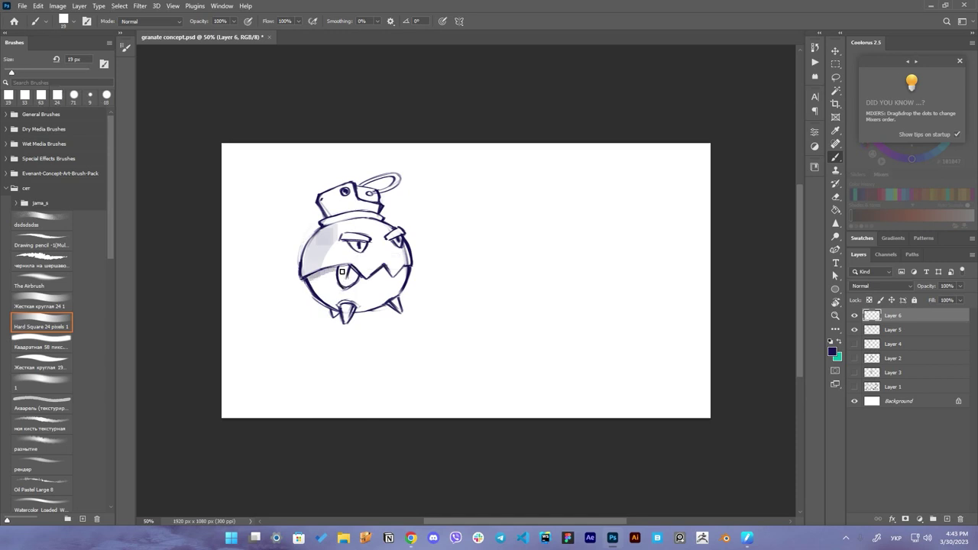
left_click_drag(363, 280, 405, 272)
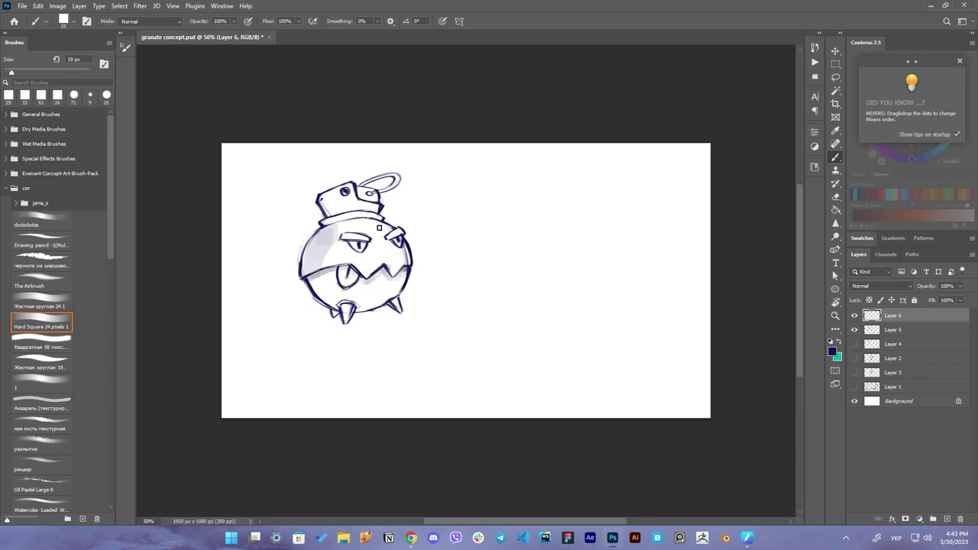
left_click_drag(315, 283, 339, 317)
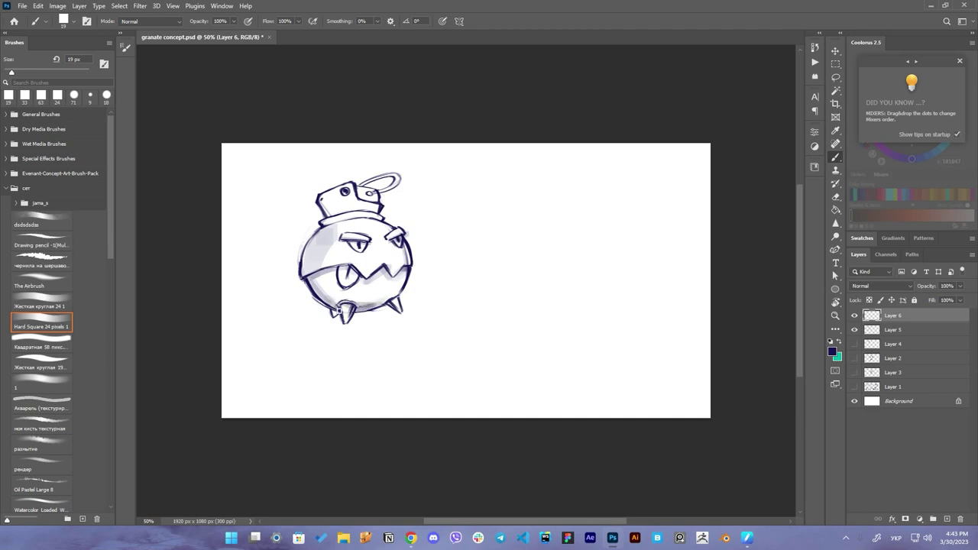
right_click_drag(342, 218, 336, 218, "alt")
left_click_drag(370, 195, 376, 203)
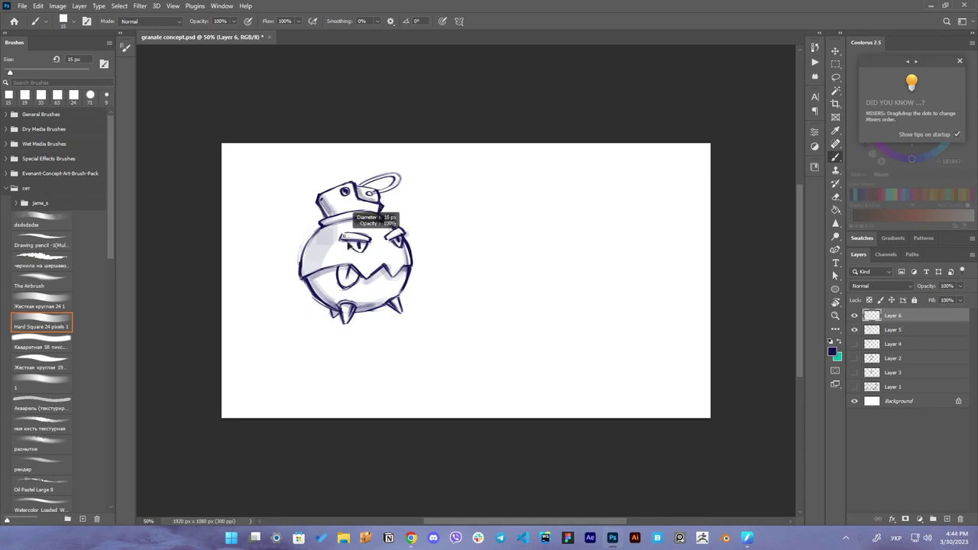
key("e")
left_click_drag(331, 250, 324, 267)
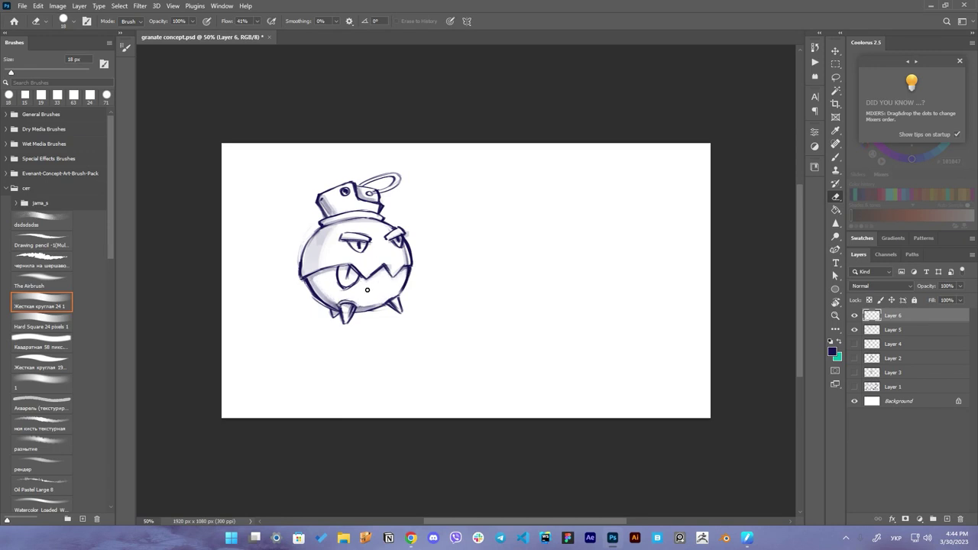
Set the brush to 184 px at 44% opacity, then erase highlights over the right eye and eyebrow
key("b")
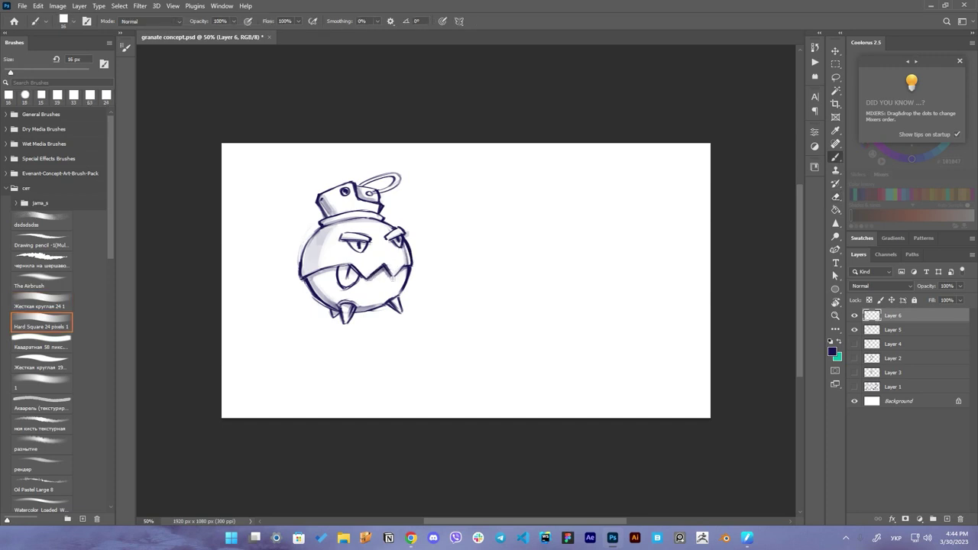
right_click_drag(424, 246, 448, 253, "alt")
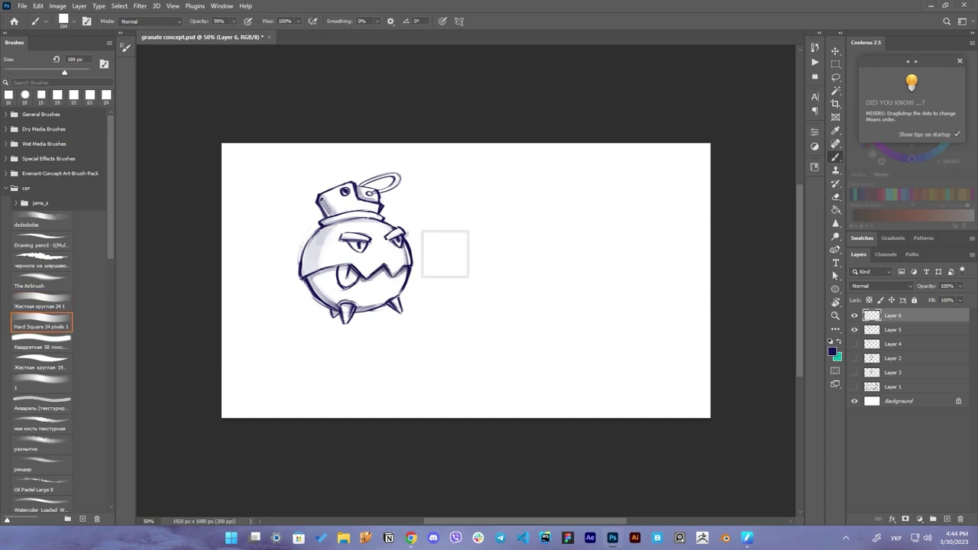
key("4")
key("4")
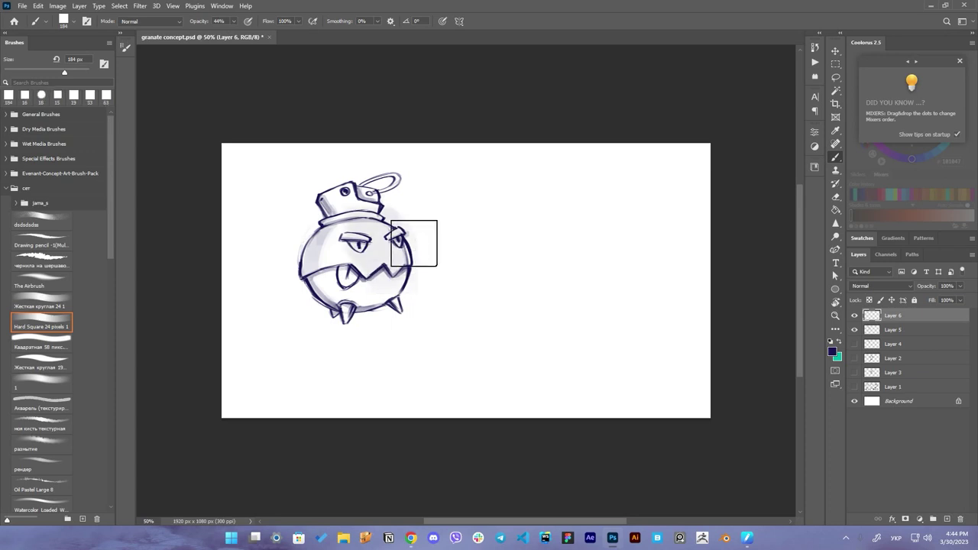
key("e")
right_click_drag(407, 209, 399, 215, "alt")
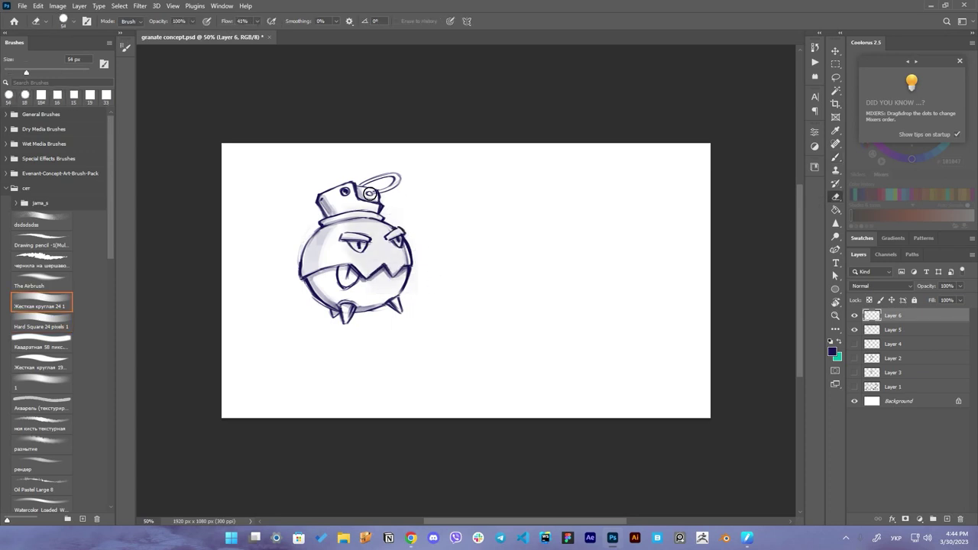
mouse_move(384, 239)
right_mouse_down("alt")
mouse_move(374, 240)
mouse_move(384, 239)
right_mouse_up("alt")
left_click_drag(391, 249, 383, 238)
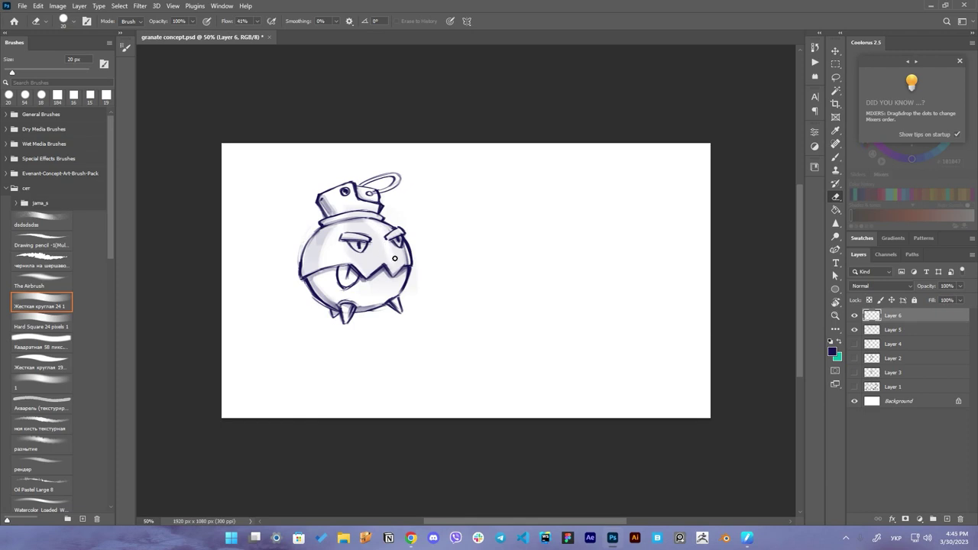
left_click_drag(457, 235, 443, 235, "ctrl")
With a 20 px pencil at 100% opacity, sketch a trial cylinder and then erase it
key("b")
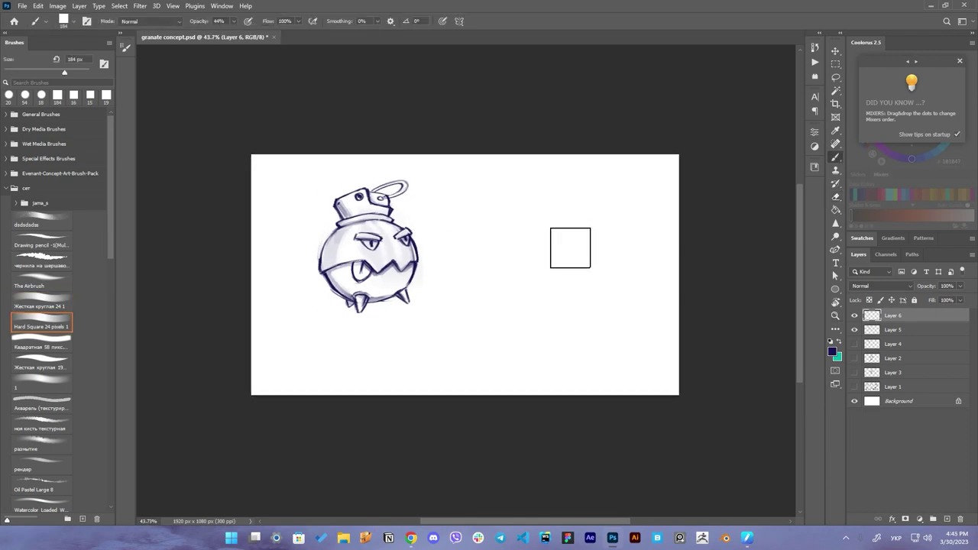
key("comma")
key("comma")
key("comma")
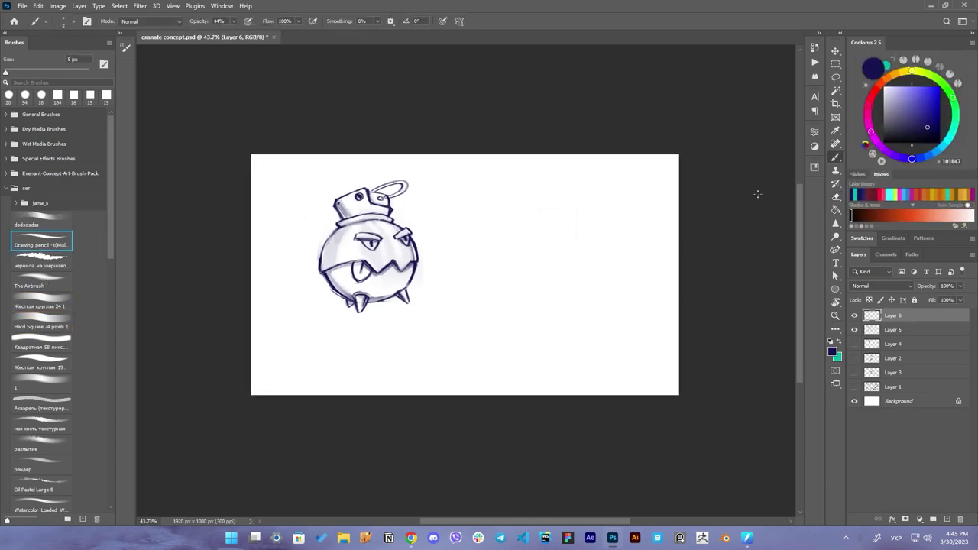
key("bracketright")
key("bracketright")
key("bracketright")
key("0")
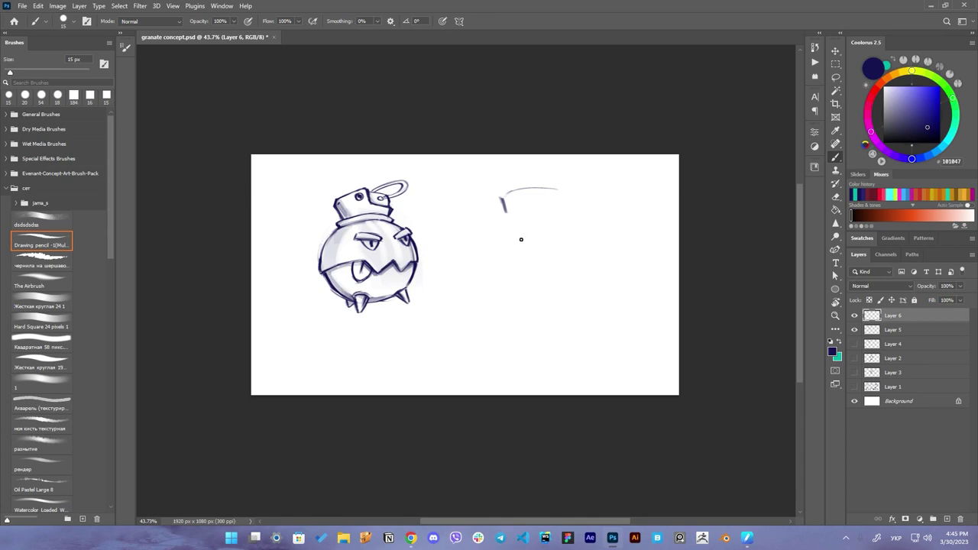
mouse_move(507, 244)
left_mouse_down()
mouse_move(511, 301)
mouse_move(578, 329)
left_mouse_up()
left_click_drag(580, 208, 579, 308)
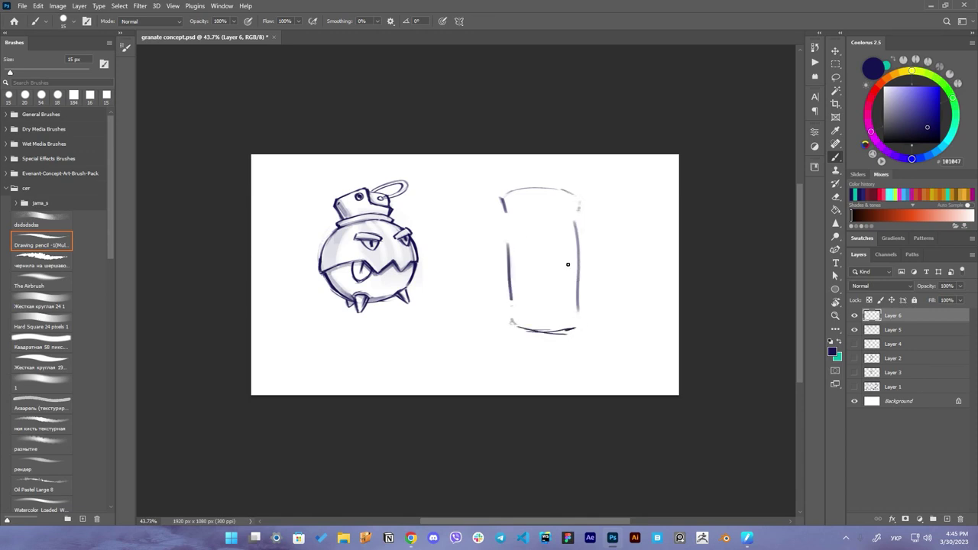
right_click_drag(524, 207, 563, 195, "alt")
left_click_drag(535, 213, 611, 295)
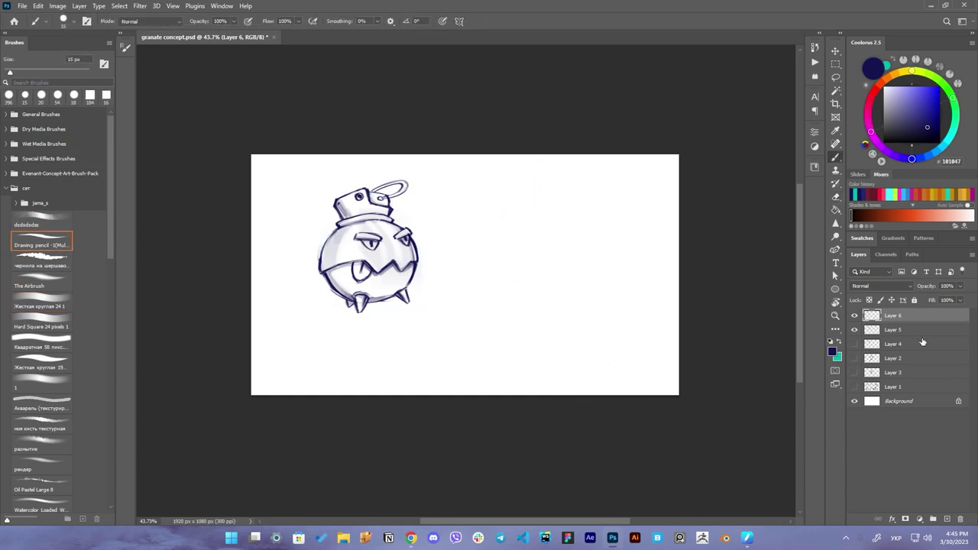
Merge the sketch layers and move the sketch to the canvas centre, enlarged and rotated
key("ctrl+e")
key("v")
mouse_move(408, 185)
left_mouse_down()
mouse_move(495, 201)
mouse_move(545, 166)
left_mouse_up()
key("ctrl+t")
key("Return")
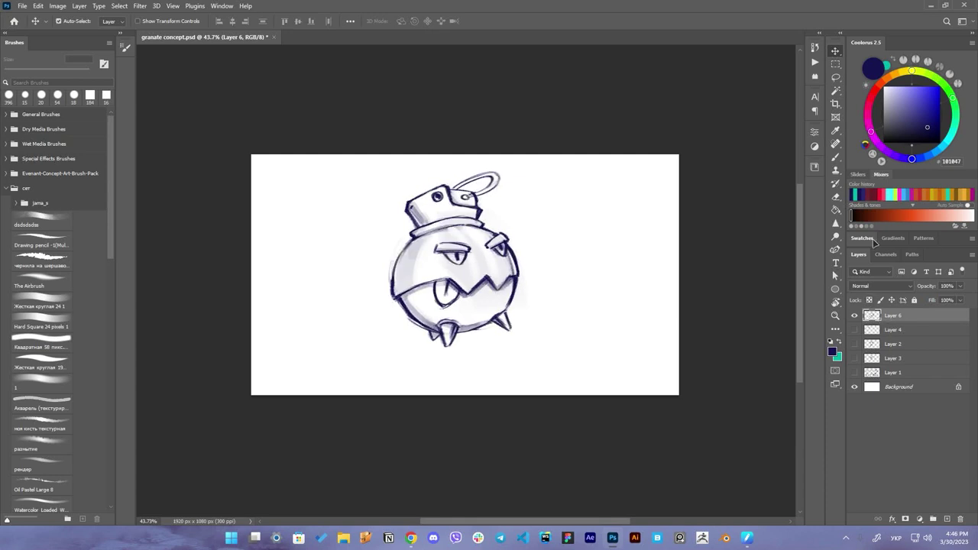
Paint a pink-red wash across the face with the hard square brush, deepened at 46 px
left_click(875, 90)
left_click(918, 107)
key("b")
left_click(42, 326)
right_click_drag(433, 260, 445, 265, "alt")
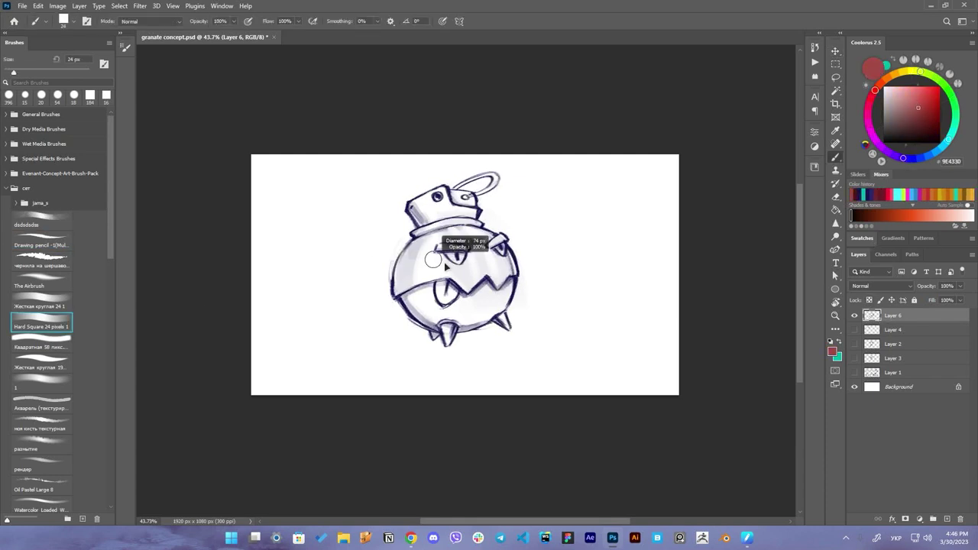
mouse_move(434, 260)
left_mouse_down()
mouse_move(405, 275)
mouse_move(417, 294)
mouse_move(462, 275)
mouse_move(506, 284)
mouse_move(458, 244)
mouse_move(421, 241)
left_mouse_up()
right_click_drag(466, 282, 451, 285, "alt")
mouse_move(405, 244)
left_mouse_down()
mouse_move(405, 291)
mouse_move(512, 264)
mouse_move(431, 240)
mouse_move(492, 238)
left_mouse_up()
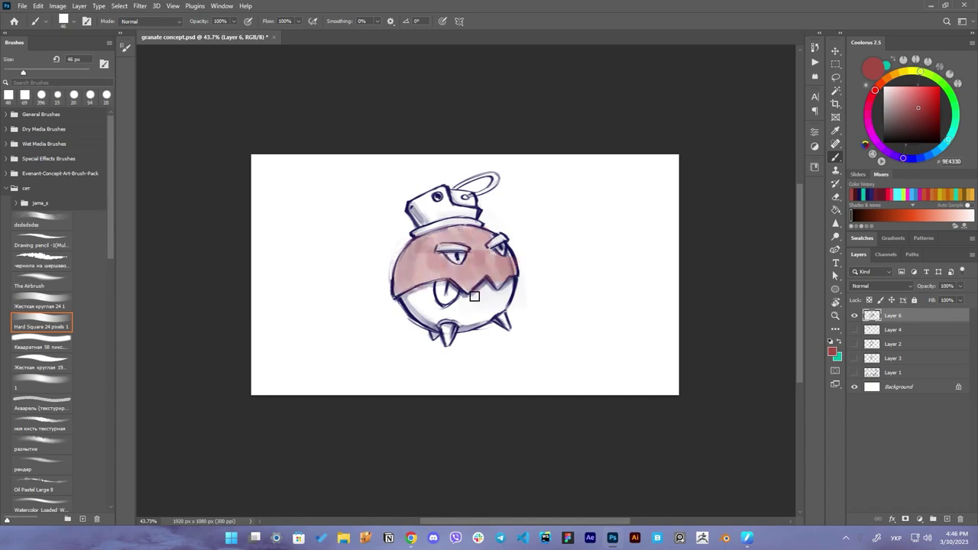
Paint a tan wash over the lower body and dark blue over the cap
right_click_drag(474, 296, 462, 294, "alt+shift")
mouse_move(401, 306)
left_mouse_down()
mouse_move(443, 320)
mouse_move(516, 302)
left_mouse_up()
key("bracketleft")
key("bracketleft")
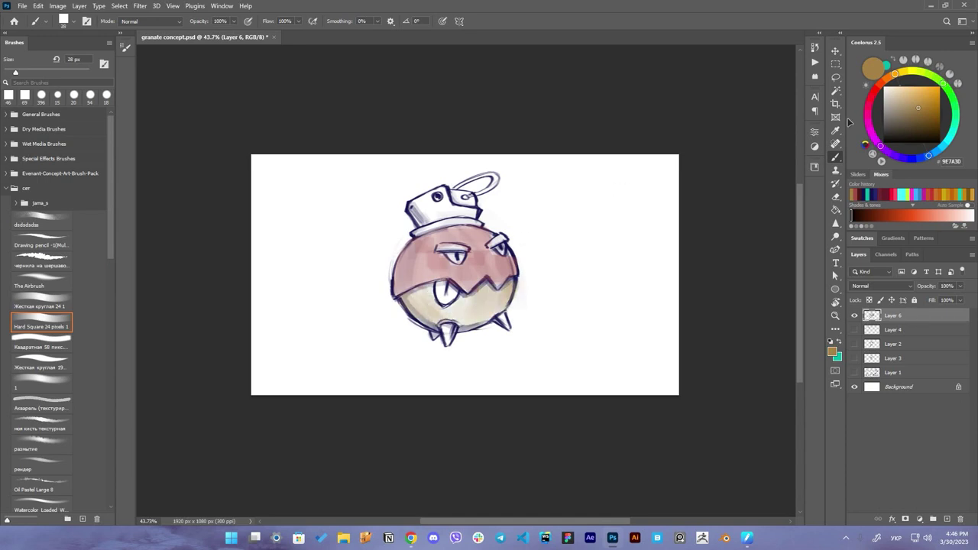
left_click(890, 195)
mouse_move(420, 199)
left_mouse_down()
mouse_move(467, 214)
mouse_move(449, 204)
mouse_move(428, 211)
left_mouse_up()
right_click_drag(449, 206, 450, 203, "alt+shift")
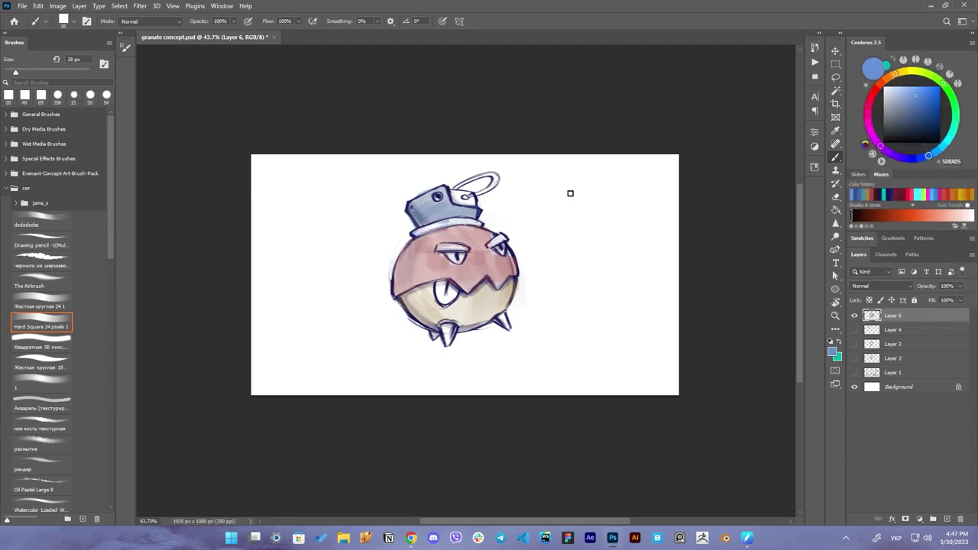
Paint the pink tag on the cap and trace the halo ring in dark red
left_click(458, 223, "alt")
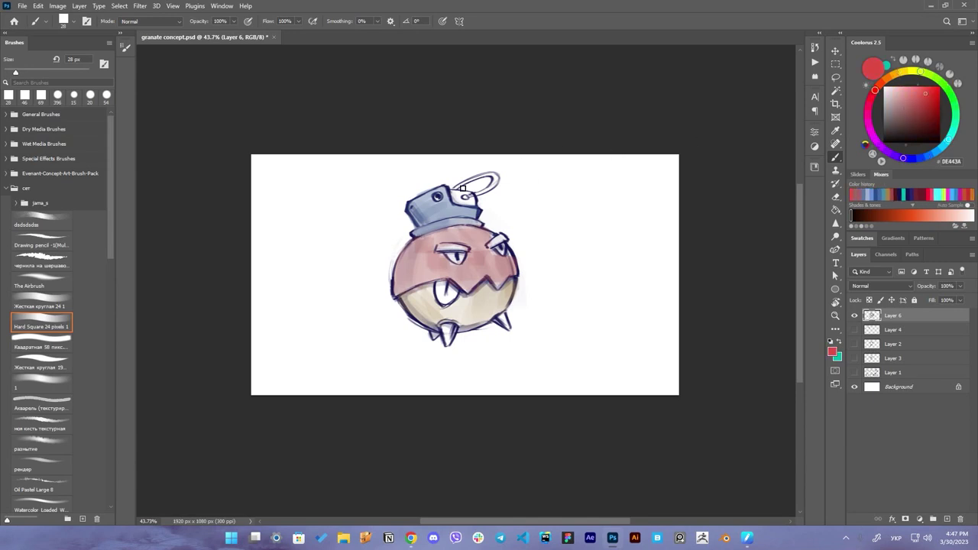
left_click_drag(457, 197, 471, 200)
right_click_drag(476, 198, 482, 189, "alt")
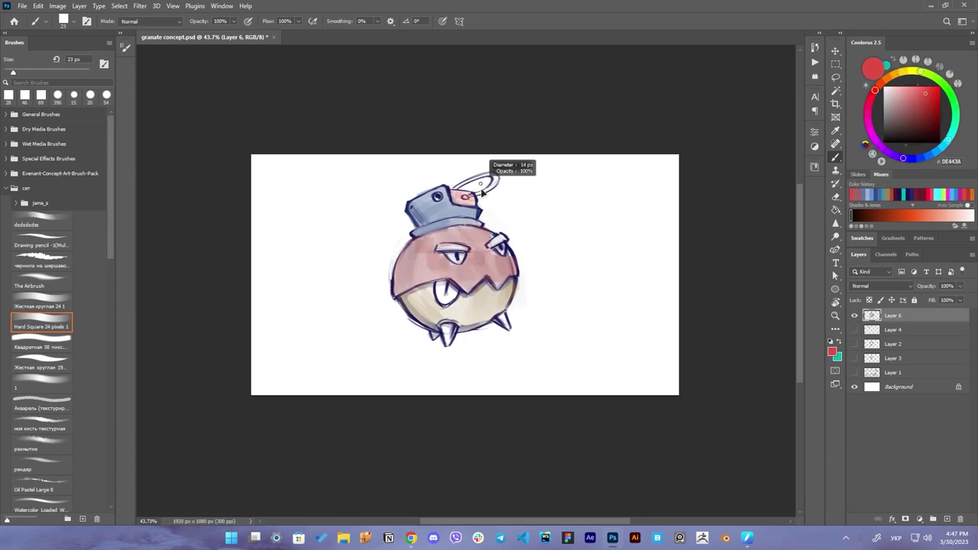
left_click(460, 187, "alt")
mouse_move(460, 188)
left_mouse_down()
mouse_move(493, 174)
mouse_move(497, 191)
left_mouse_up()
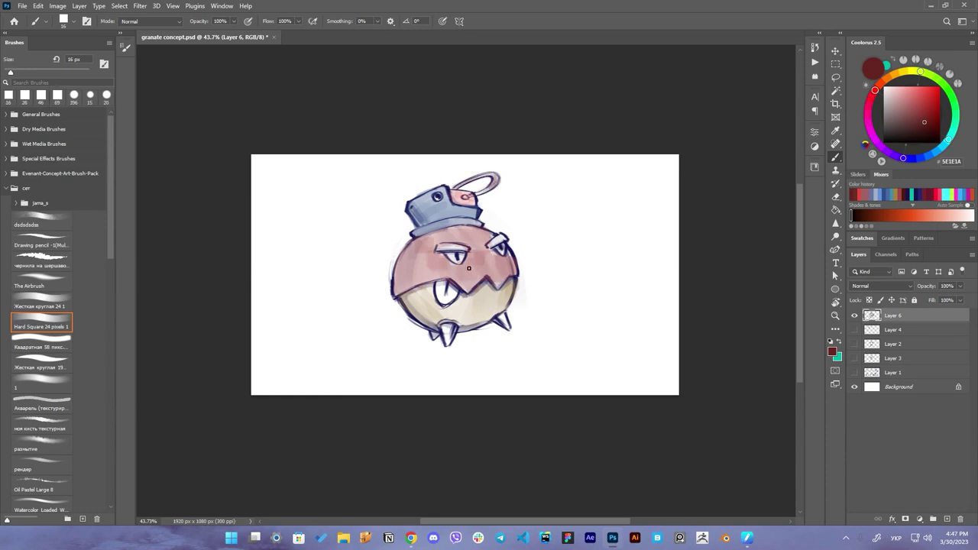
left_click(428, 205, "alt")
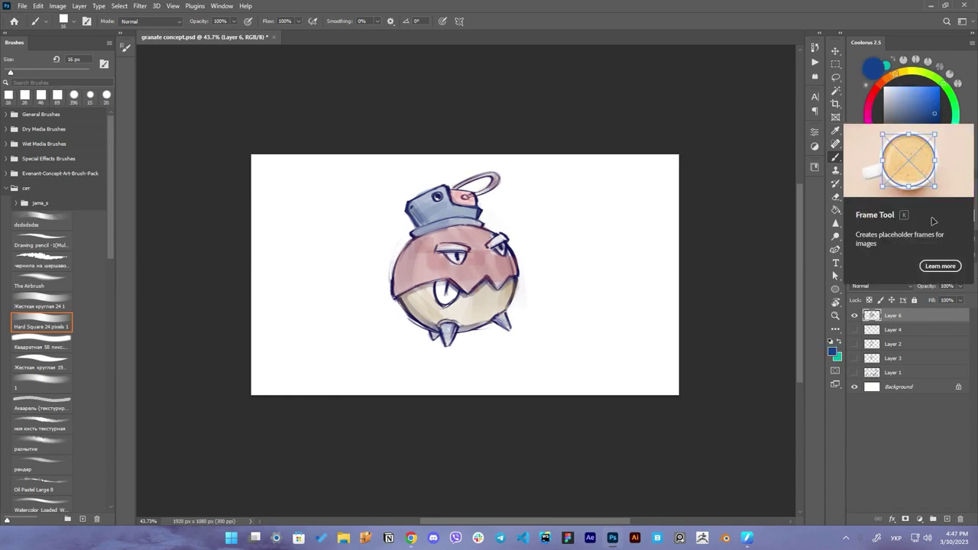
Paint dark navy eyebrows over both eyes and a pink tongue in the mouth
left_click(500, 246, "alt")
left_click_drag(489, 244, 506, 236)
left_click_drag(438, 246, 466, 249)
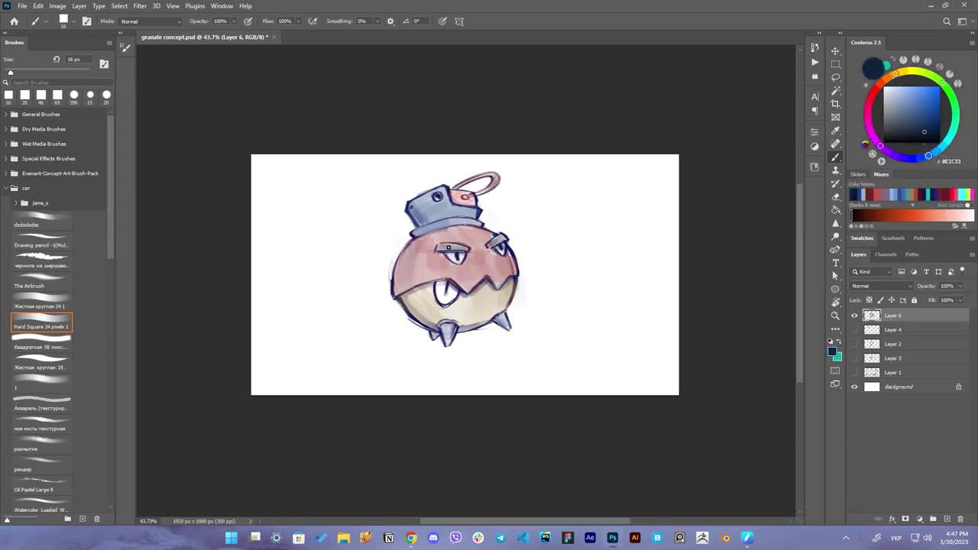
left_click(912, 95)
mouse_move(437, 285)
left_mouse_down()
mouse_move(450, 305)
mouse_move(441, 293)
left_mouse_up()
left_click(912, 71)
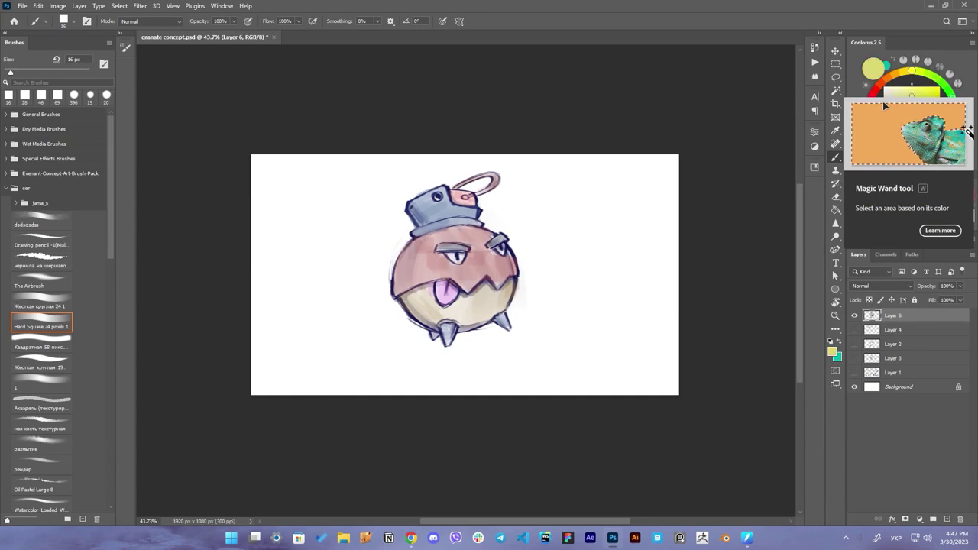
left_click(949, 138)
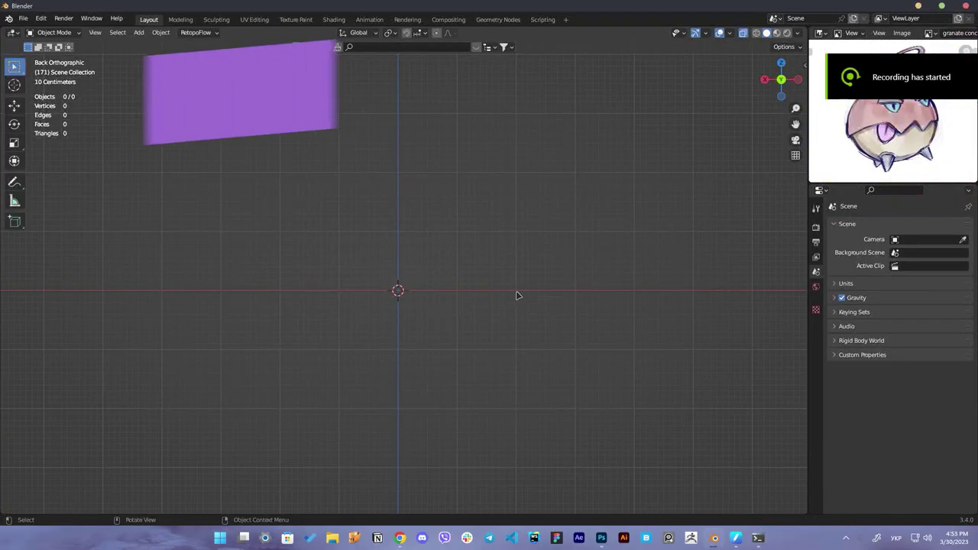
Add a UV sphere, shade it smooth and adjust its ring count
key("shift+a")
left_click(470, 60)
scroll(431, 303, "up", 3)
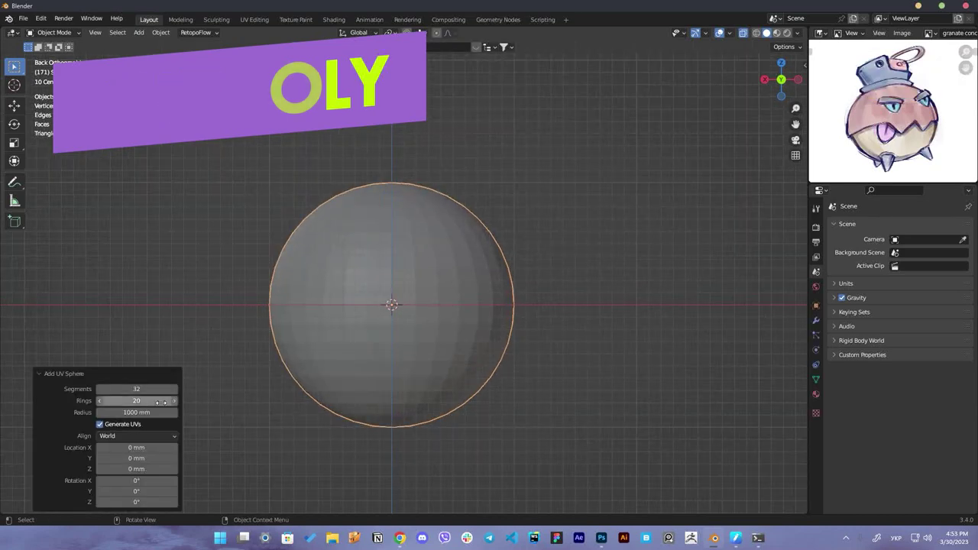
right_click(416, 264)
left_click(416, 263)
Separate the sphere's bottom half into its own object and scale it slightly smaller
key("Tab")
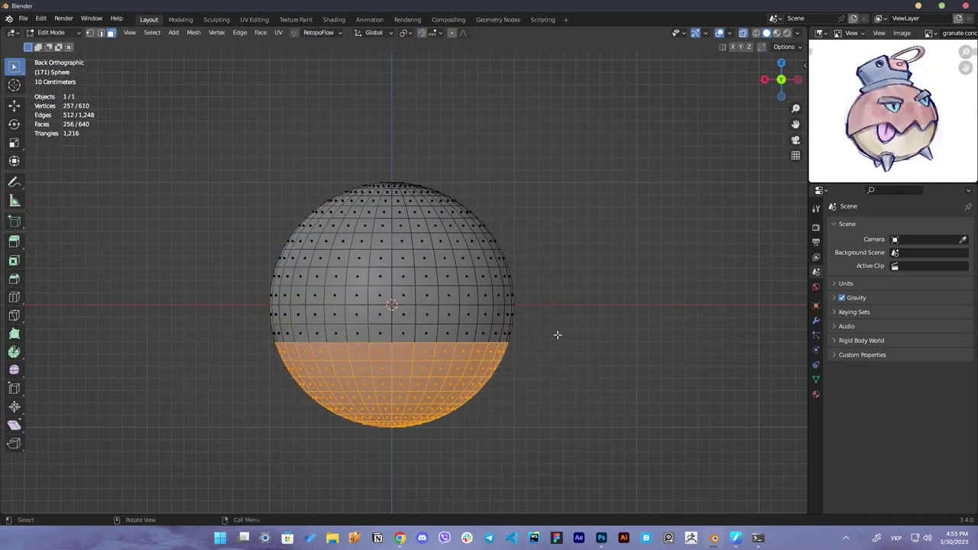
key("p")
left_click(548, 364)
key("Tab")
key("s")
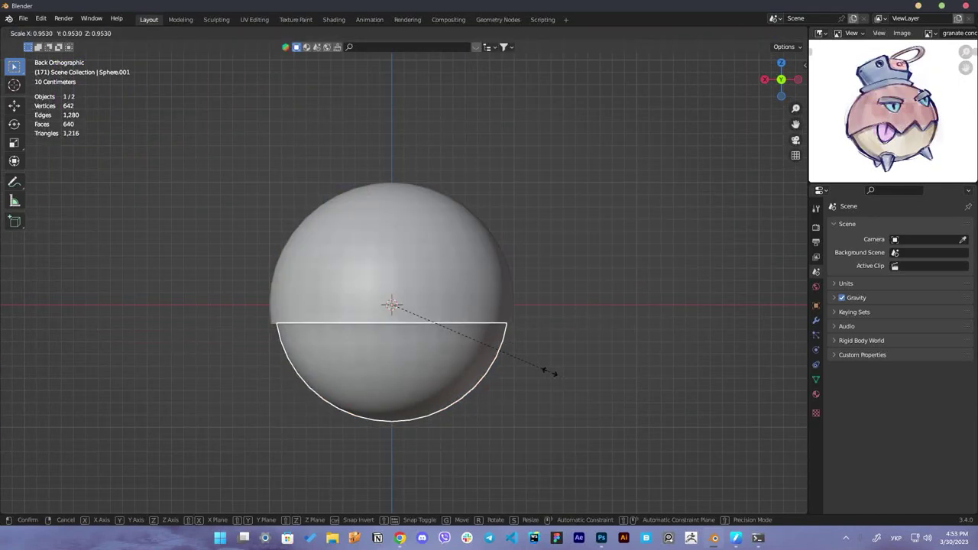
left_click(550, 372)
Extrude the bottom shell's top rim loop and scale it inward
key("Tab")
left_click(443, 340)
middle_click_drag(443, 340, 443, 349)
left_click(405, 333, "alt")
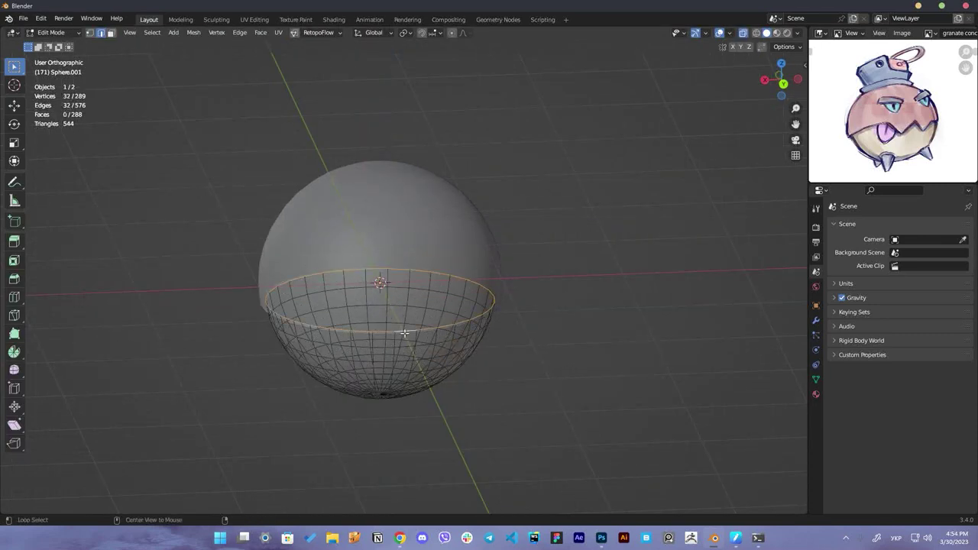
key("e")
right_click(532, 270)
key("s")
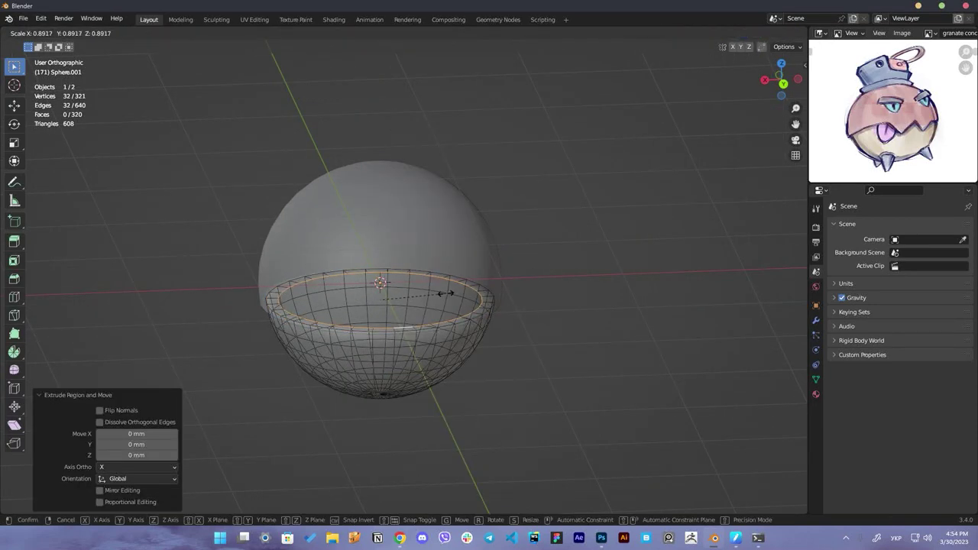
left_click(446, 293)
Select the top half of the sphere and edit its mesh in vertex mode
key("Tab")
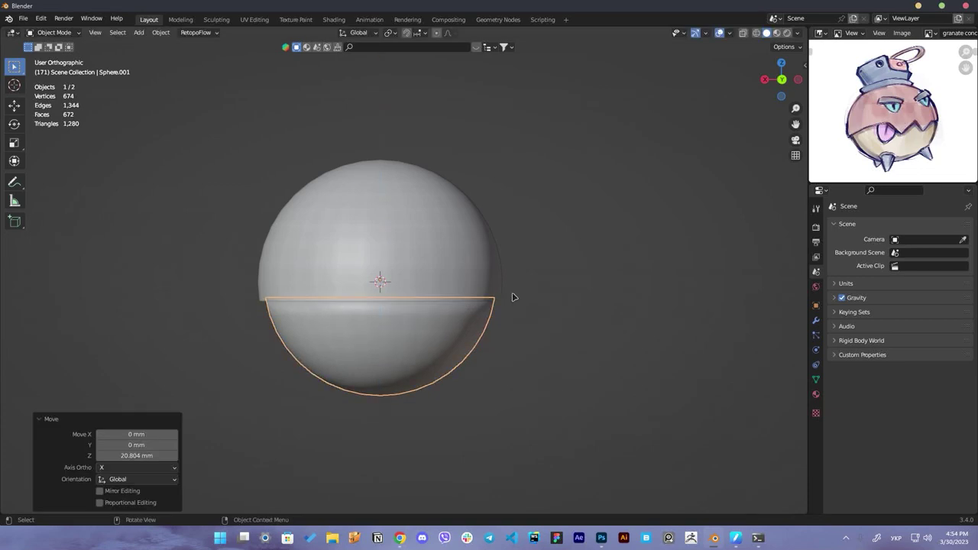
left_click(421, 321)
key("Tab")
key("4")
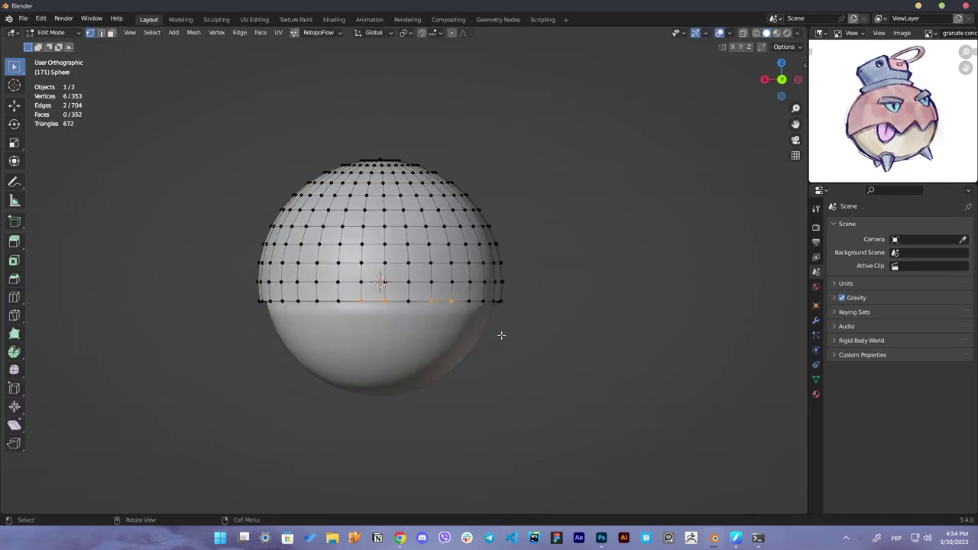
Cancel the accidental move, then pull two rim vertices down into spikes
right_click(495, 366)
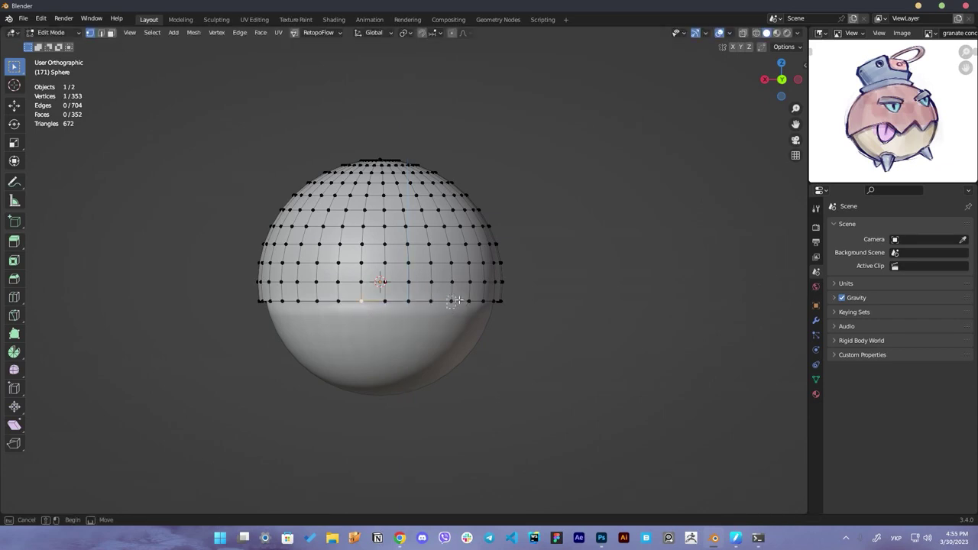
left_click(437, 308)
scroll(437, 309, "up", 3)
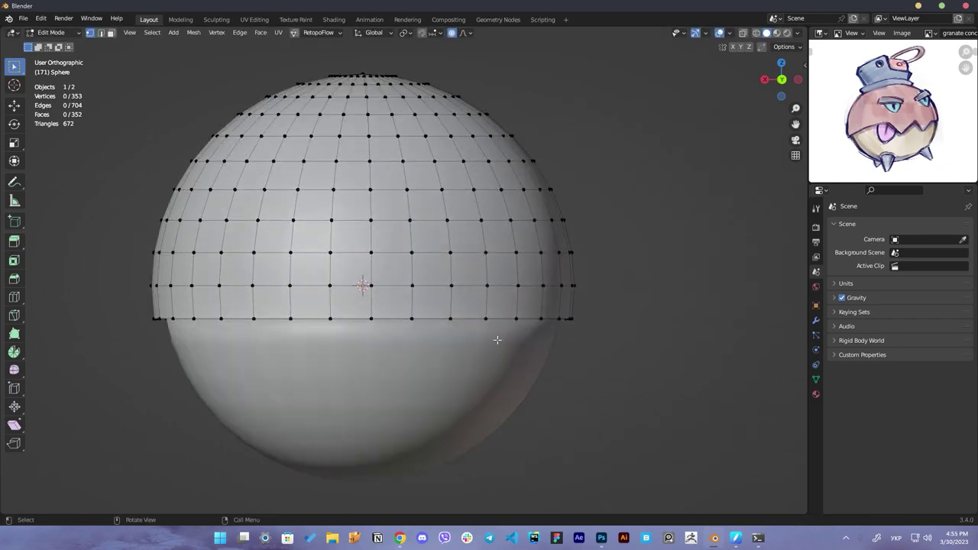
middle_click_drag(369, 346, 485, 373)
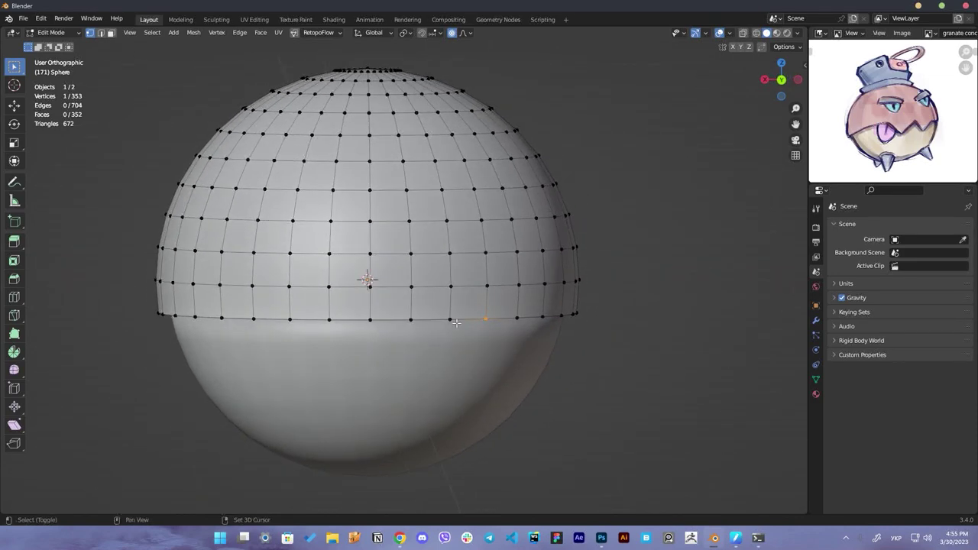
key("g")
left_click(374, 403)
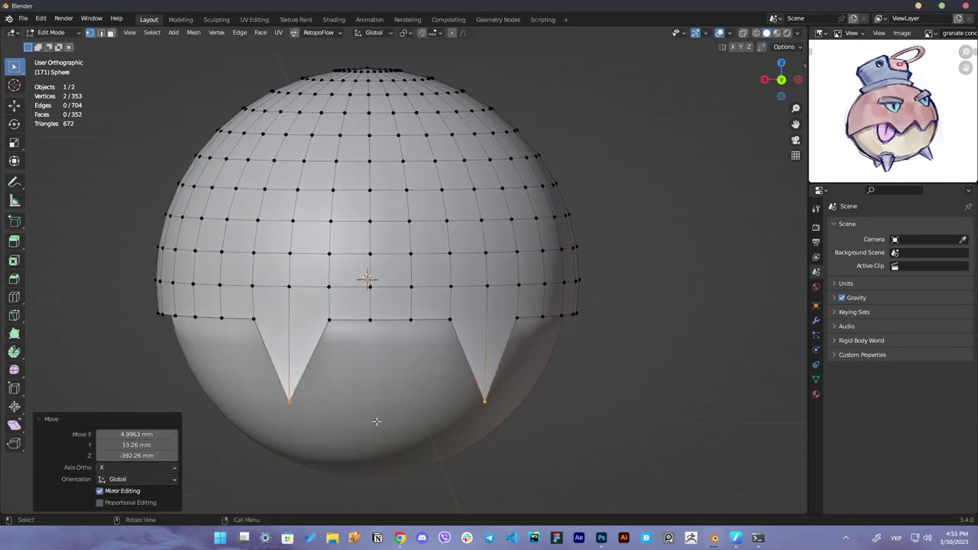
key("c")
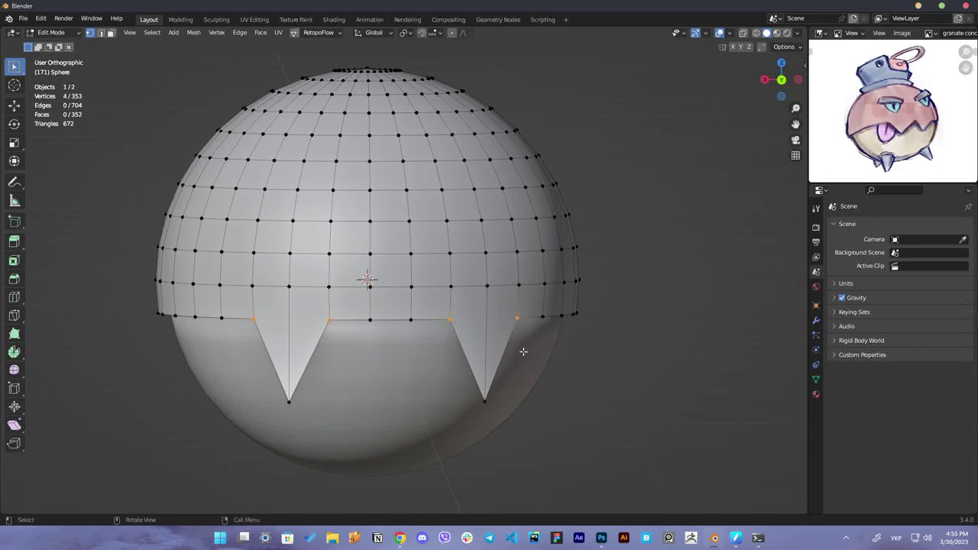
left_click(520, 391)
Pull the vertices beside the spikes down to widen the notches
middle_click_drag(550, 390, 489, 382)
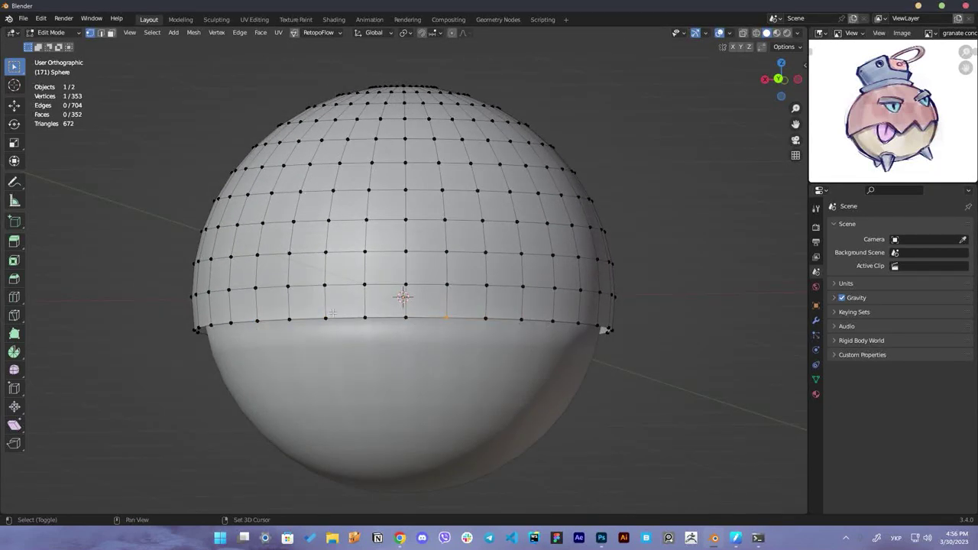
left_click(354, 441)
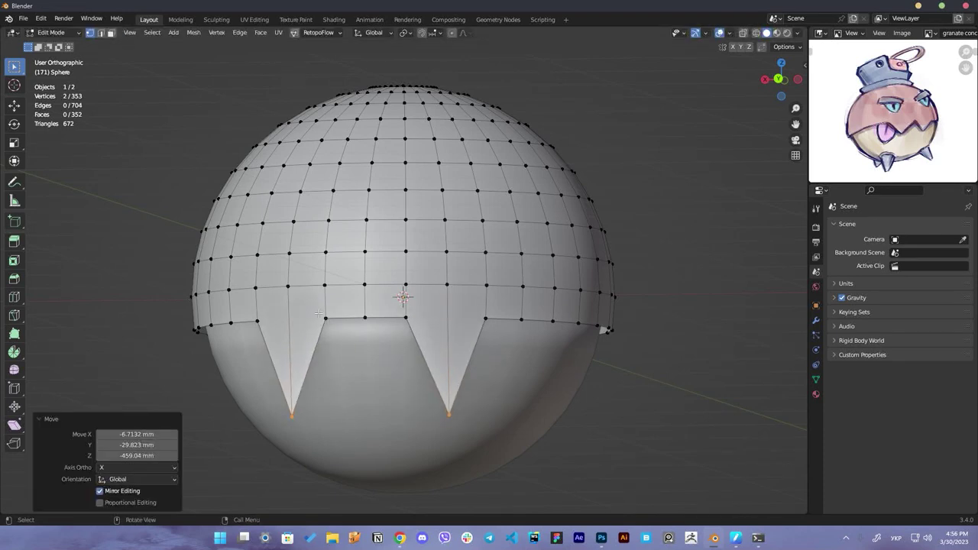
left_click(405, 317, "shift")
key("g")
left_click(495, 389)
In back view, move two notch-side vertices and spread them slightly apart
key("ctrl+KP_1")
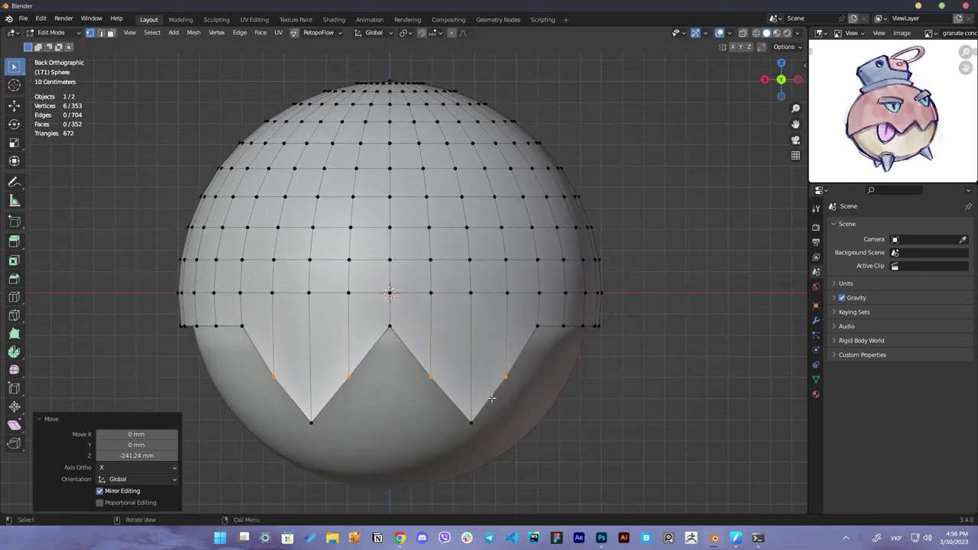
left_click(348, 366)
key("g")
left_click(356, 408)
key("g")
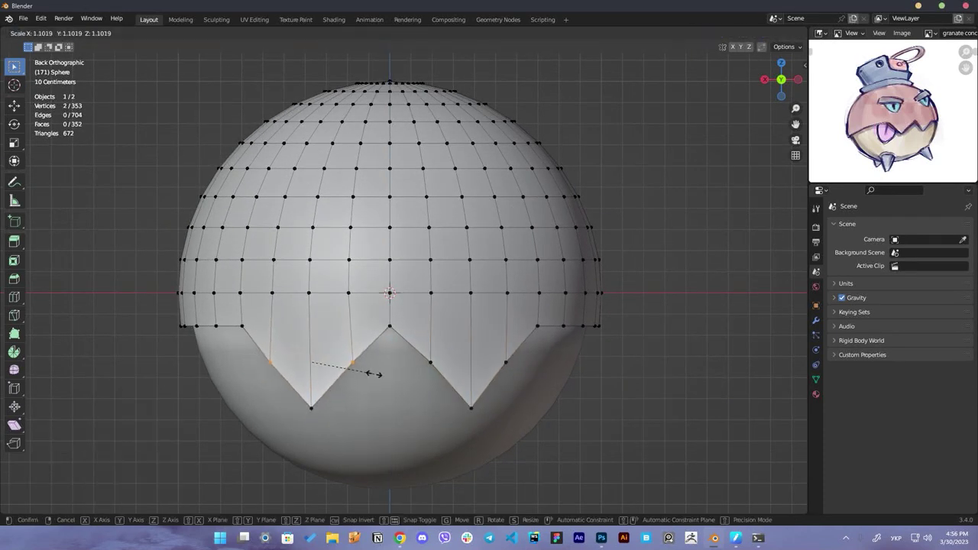
left_click(524, 382)
Knife-cut a new edge beside the side notch and reposition the side-notch vertices
mouse_move(524, 382)
middle_mouse_down()
mouse_move(600, 386)
mouse_move(482, 365)
middle_mouse_up()
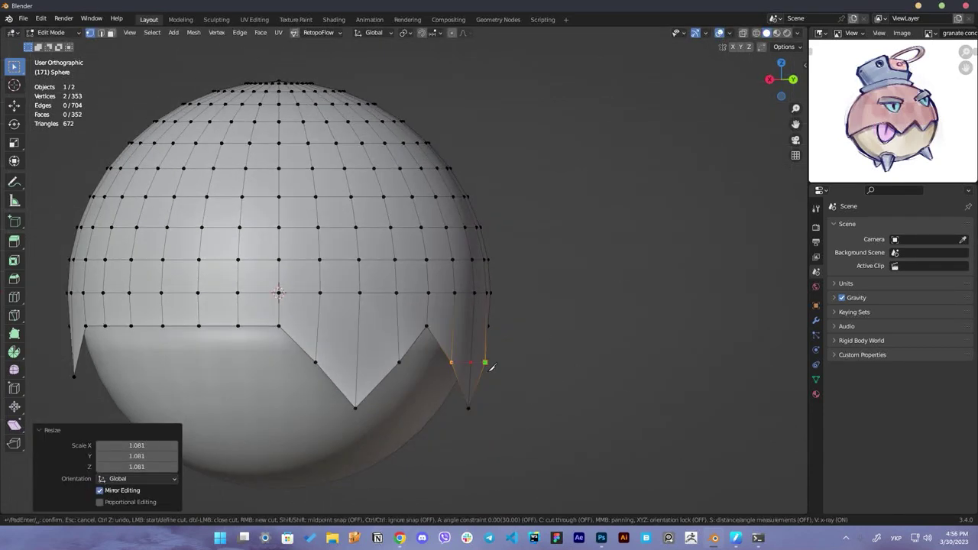
mouse_move(320, 367)
middle_mouse_down()
mouse_move(276, 387)
mouse_move(666, 349)
mouse_move(668, 376)
mouse_move(575, 371)
middle_mouse_up()
key("Return")
key("alt+a")
left_click_drag(435, 329, 535, 385)
key("g")
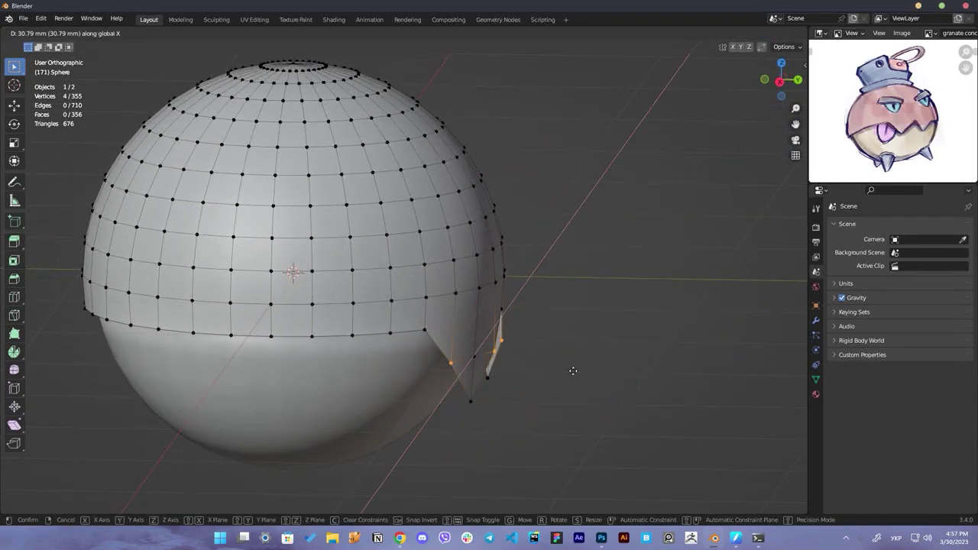
left_click(571, 369)
Switch to edge select mode and clear the selection on the shell
middle_click_drag(571, 369, 542, 319)
scroll(498, 338, "down", 3)
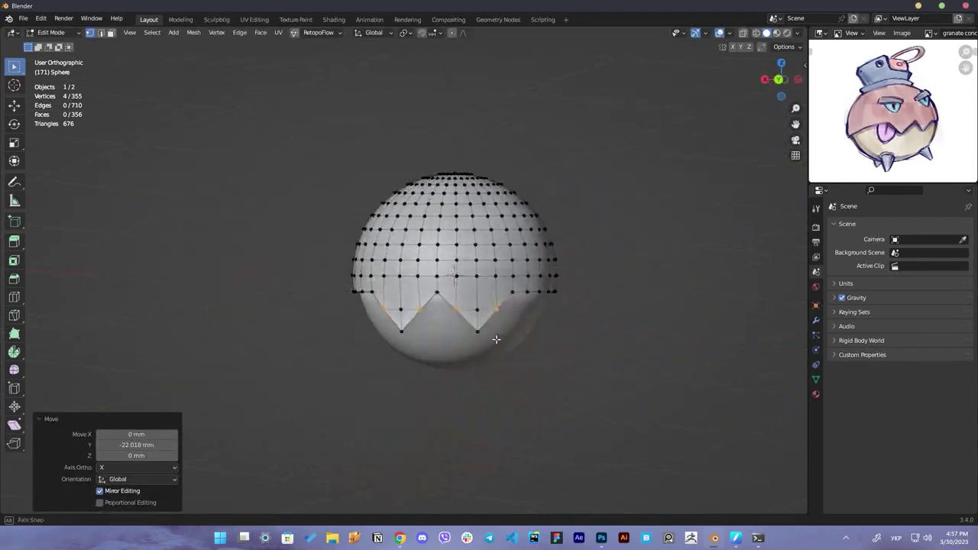
scroll(495, 367, "up", 4)
key("2")
middle_click_drag(495, 366, 611, 303)
key("alt+a")
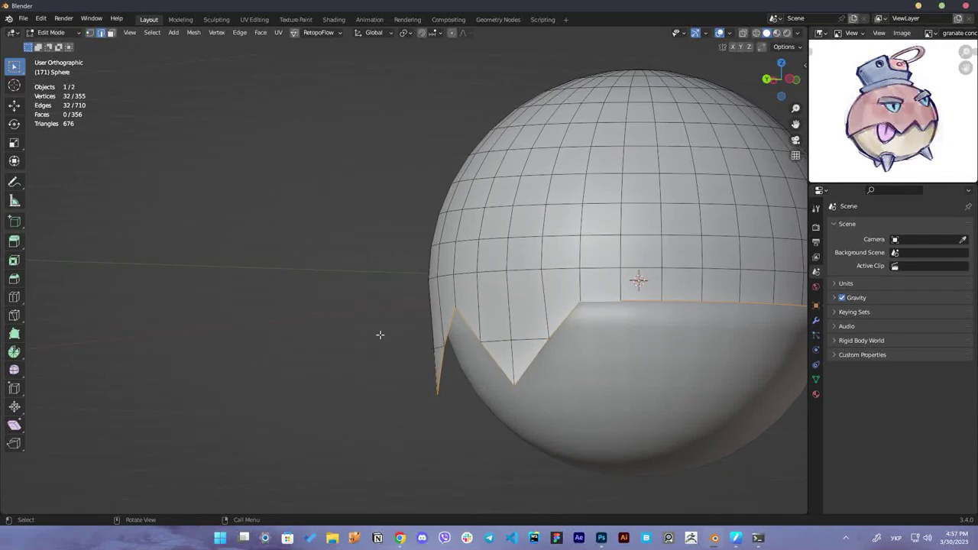
middle_click_drag(357, 320, 344, 328)
key("ctrl+Tab")
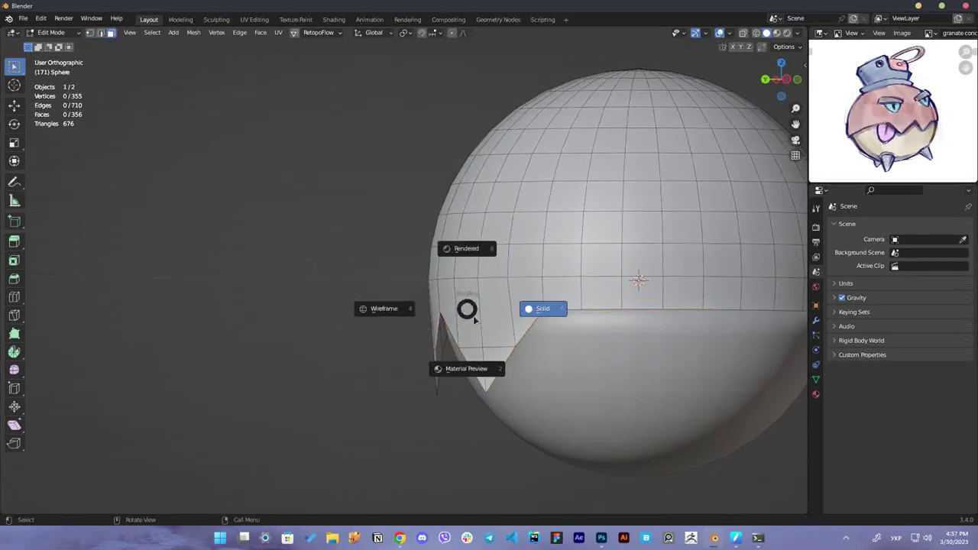
Add a Solidify modifier with 76 mm thickness to the shell and apply it
key("a")
left_click(816, 320)
left_click(848, 225)
left_click(764, 430)
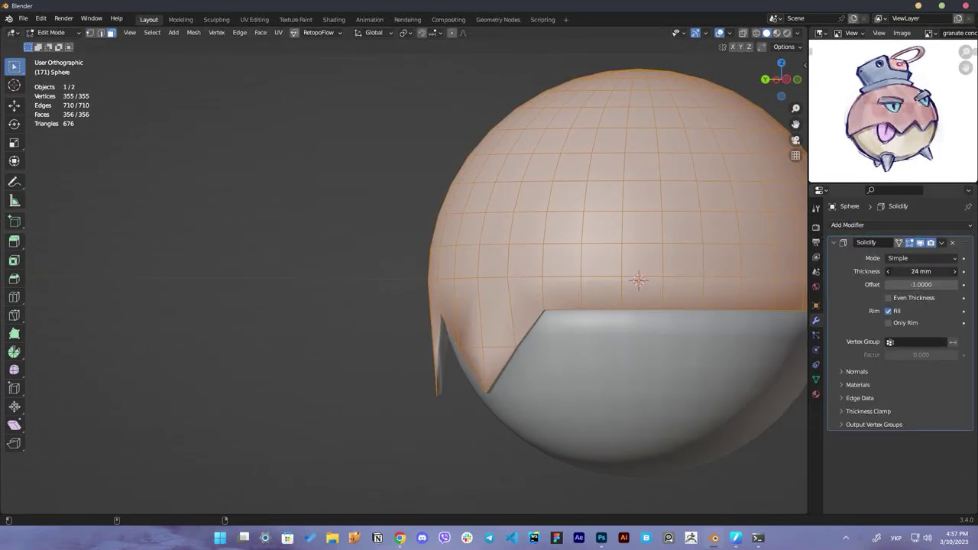
middle_click_drag(712, 355, 748, 327)
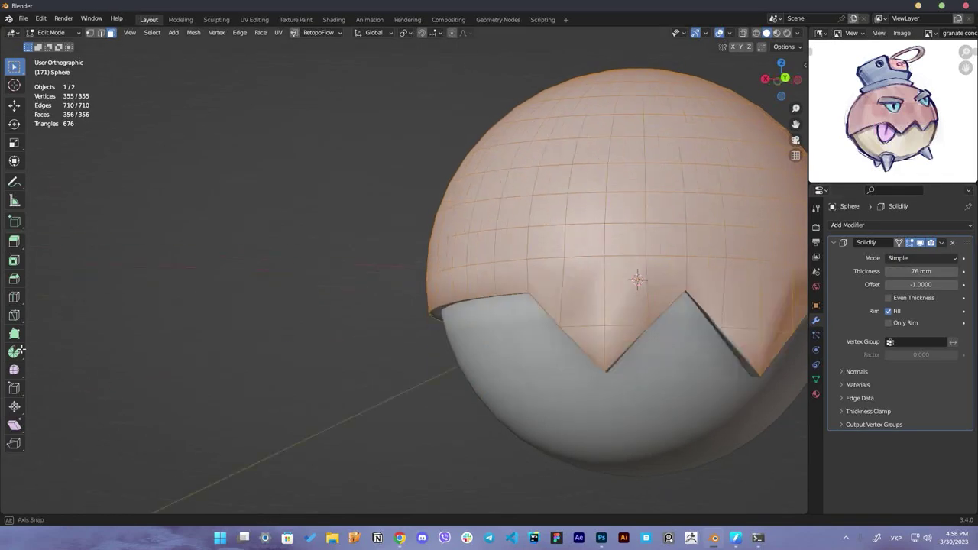
key("alt+a")
left_click(833, 242)
key("ctrl+a")
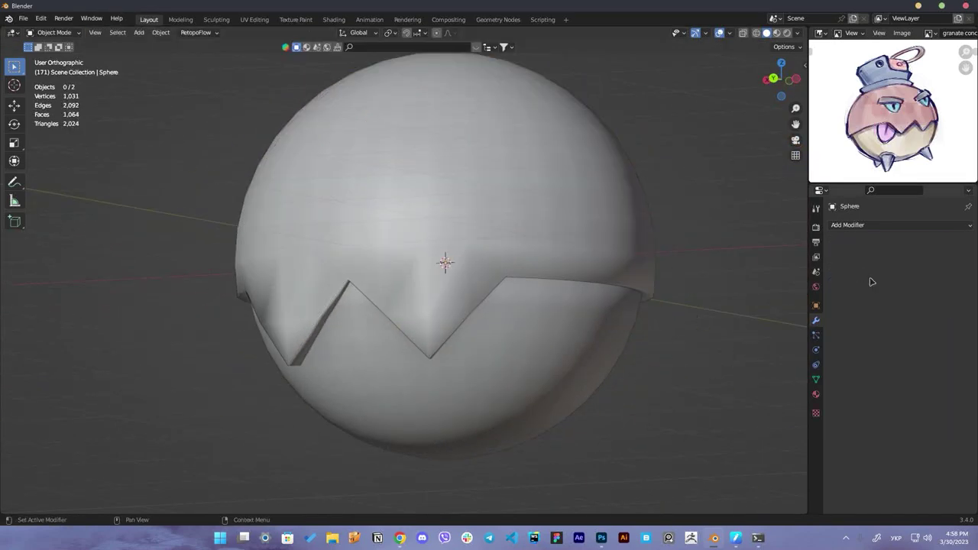
Turn on X-ray and grow a face selection outward from the top pole
key("z")
mouse_move(869, 280)
middle_mouse_down()
mouse_move(578, 212)
mouse_move(655, 404)
mouse_move(669, 454)
mouse_move(665, 489)
middle_mouse_up()
left_click(581, 152)
scroll(581, 229, "up", 4)
left_click(655, 404)
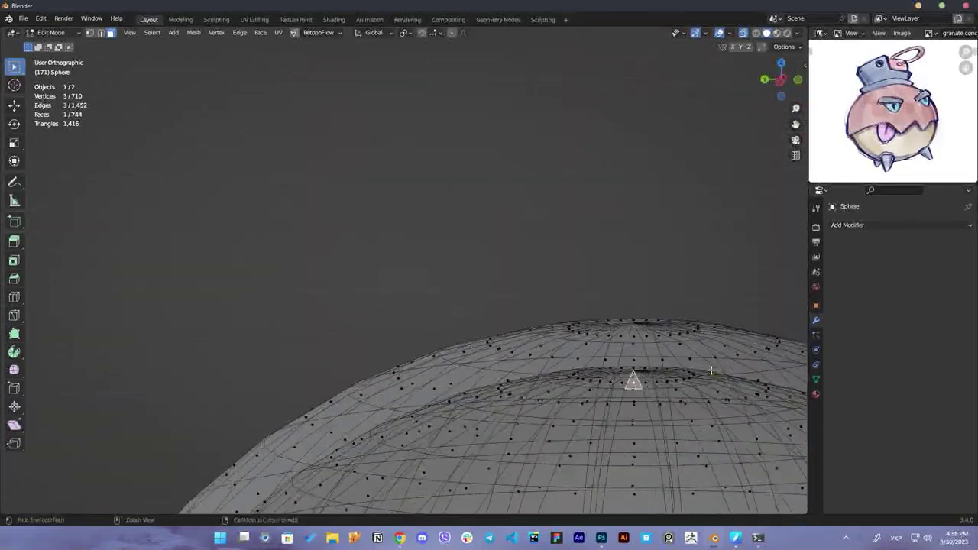
key("ctrl+KP_Add")
key("ctrl+KP_Add")
key("ctrl+KP_Add")
Refine the cap selection's edge faces and grow it one more ring
scroll(616, 290, "down", 4)
middle_click_drag(616, 290, 525, 291)
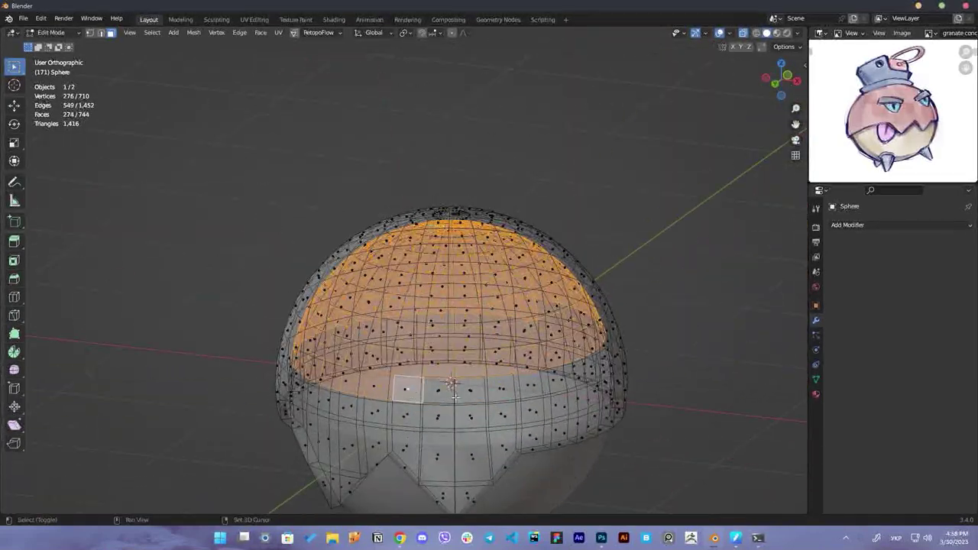
mouse_move(557, 401)
middle_mouse_down()
mouse_move(581, 391)
mouse_move(477, 464)
mouse_move(580, 408)
middle_mouse_up()
left_click(580, 391, "shift")
left_click(567, 408, "shift")
left_click(560, 418, "shift")
left_click(560, 418, "shift")
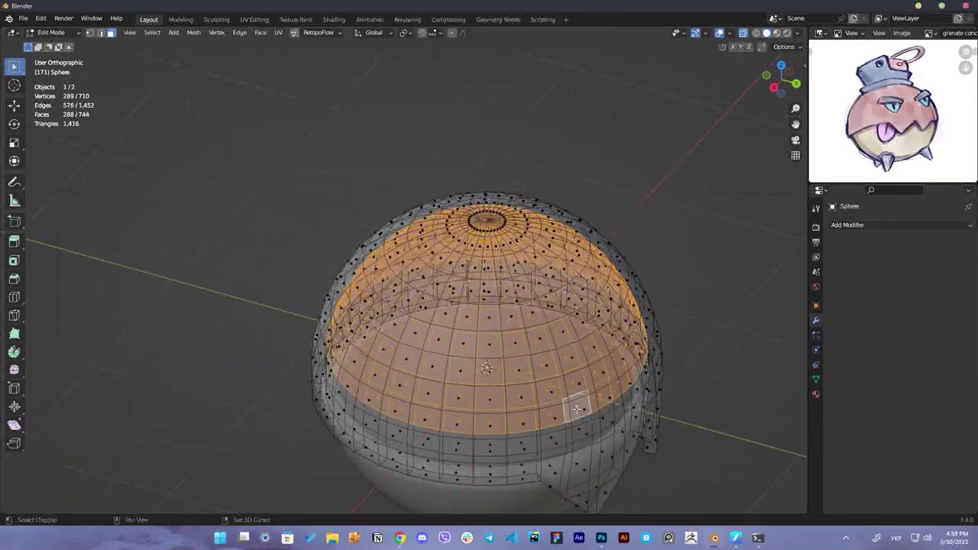
key("ctrl+KP_Add")
Delete the selected cap faces and inspect the trimmed shell's normals settings
key("p")
left_click(683, 385)
scroll(716, 384, "down", 2)
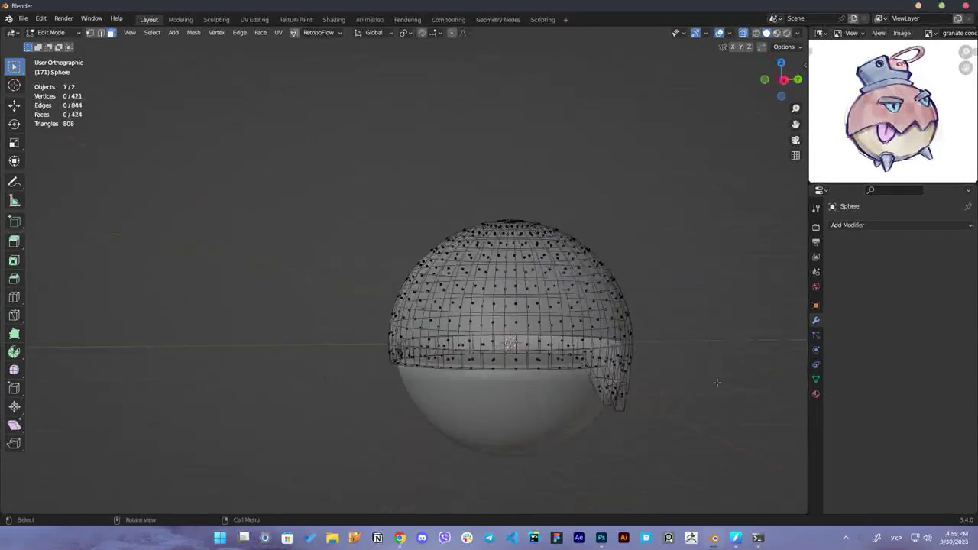
key("Tab")
middle_click_drag(716, 384, 764, 397)
left_click(815, 379)
left_click(838, 442)
In vertex mode, select the zigzag edge vertices at the tooth tips and raise them
middle_click_drag(677, 393, 569, 429)
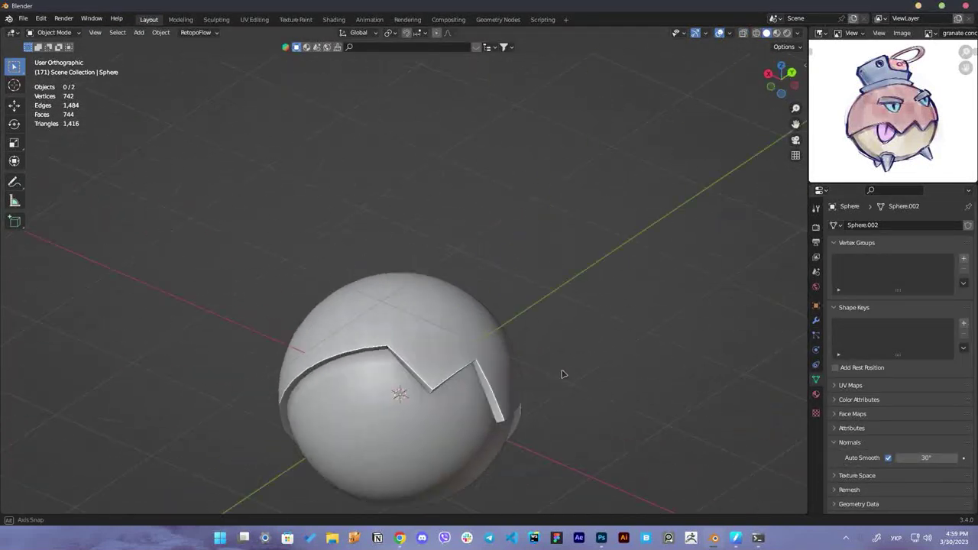
key("alt+a")
scroll(620, 414, "up", 2)
key("Tab")
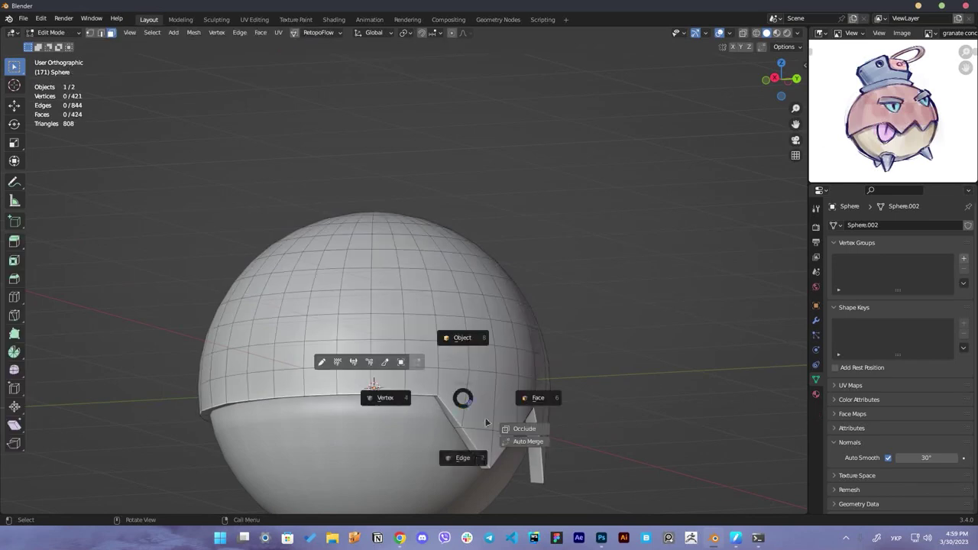
middle_click_drag(428, 397, 542, 432)
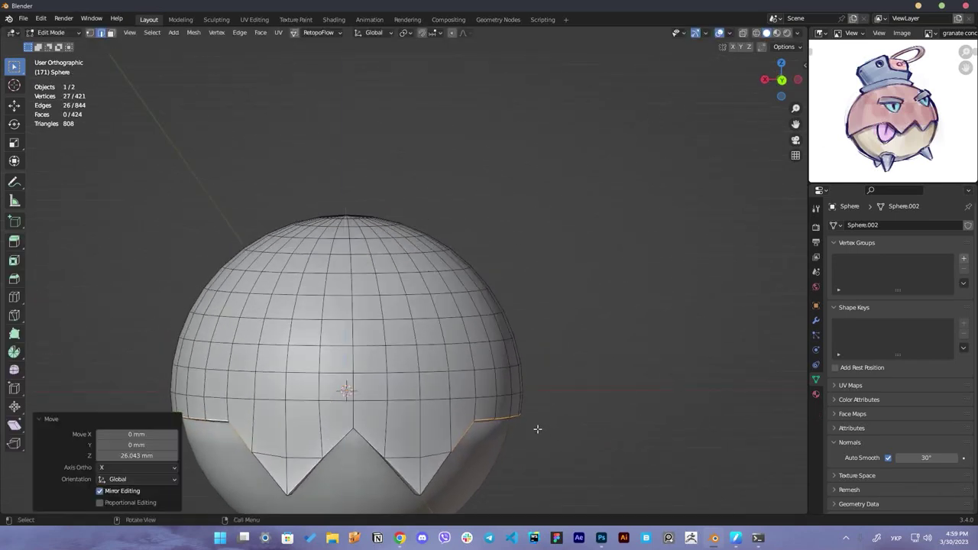
left_click(345, 398)
key("1")
middle_click_drag(343, 398, 397, 415)
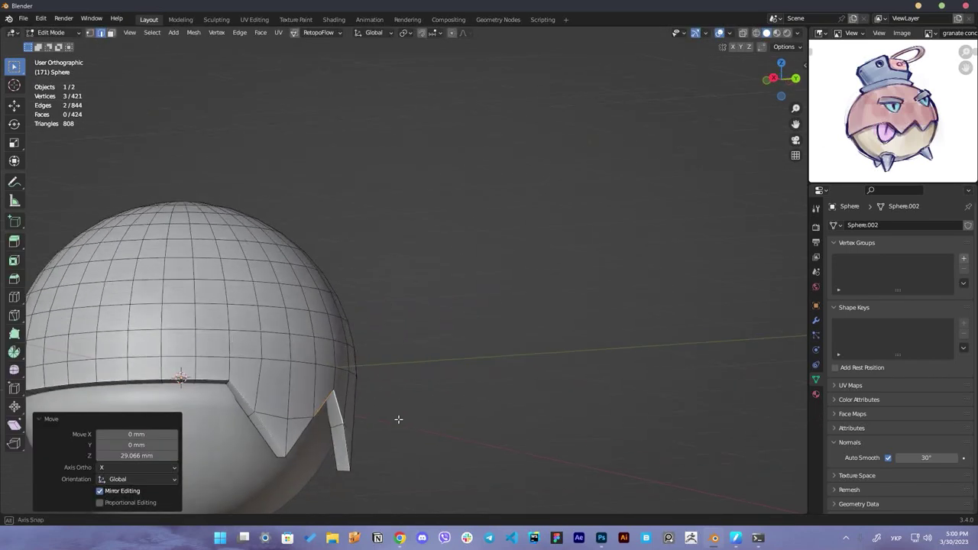
left_click(464, 444)
key("KP_1")
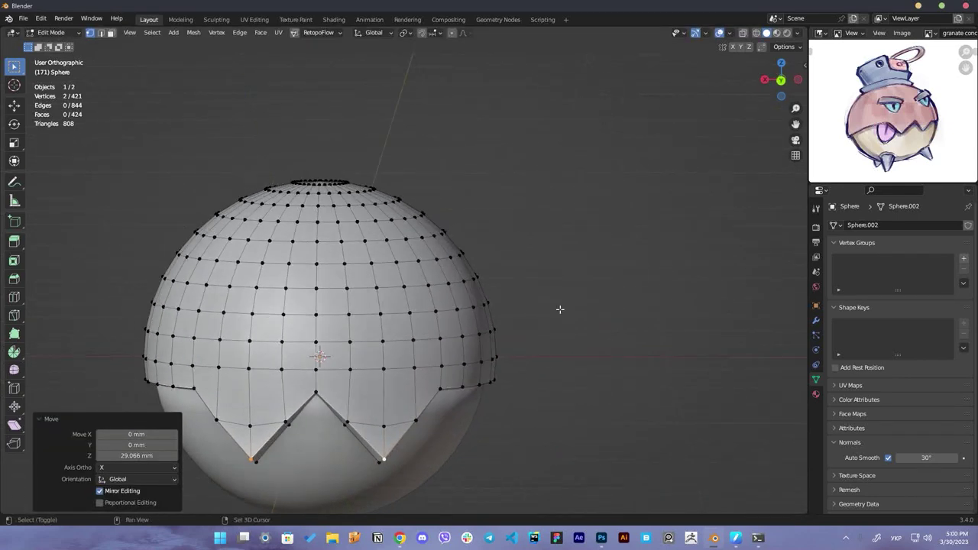
In back view, spread the two tooth tips apart and undo the unwanted scaling
key("ctrl+KP_1")
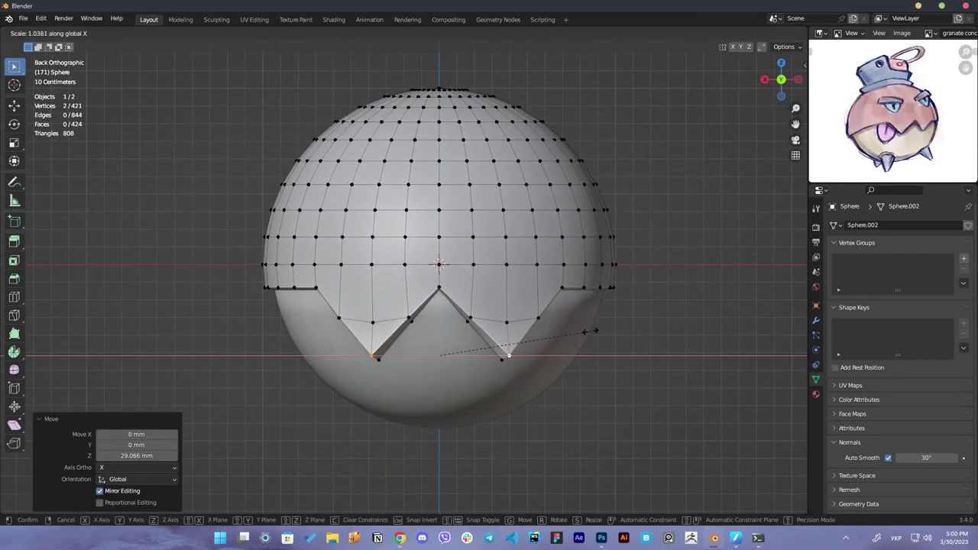
key("Escape")
key("ctrl+z")
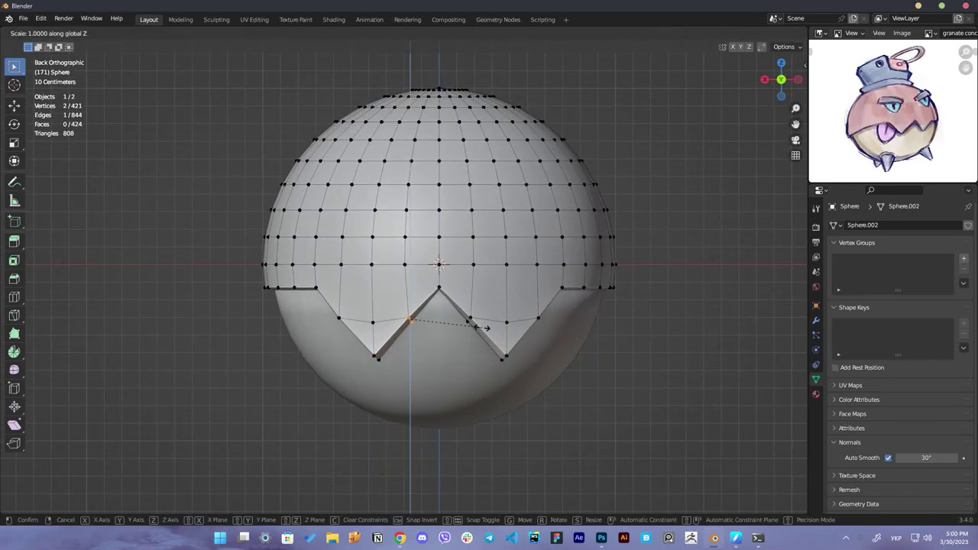
left_click(481, 327)
left_click(488, 314, "shift")
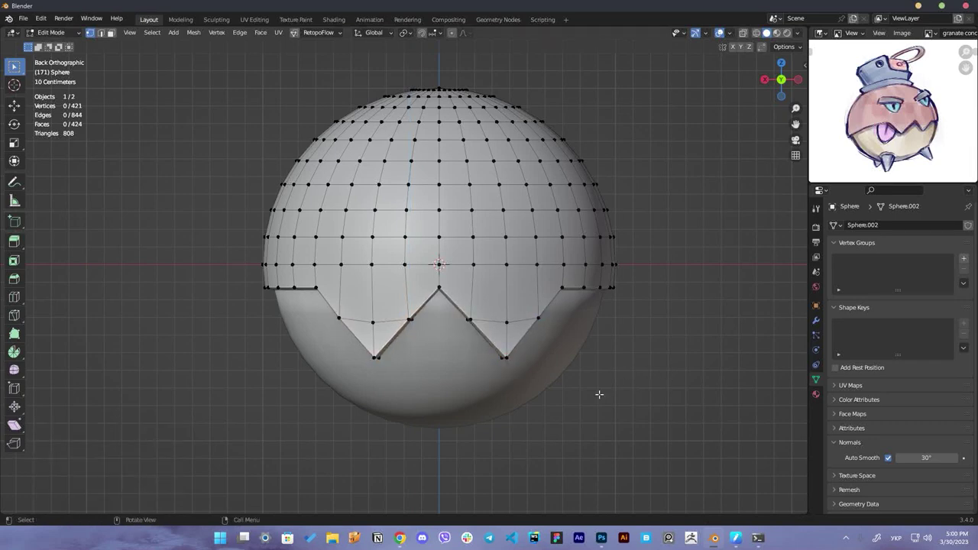
With X-ray on, box-select the shell flap and split it into its own object
mouse_move(599, 394)
middle_mouse_down()
mouse_move(705, 360)
mouse_move(491, 301)
mouse_move(421, 293)
mouse_move(439, 207)
mouse_move(443, 227)
middle_mouse_up()
key("alt+z")
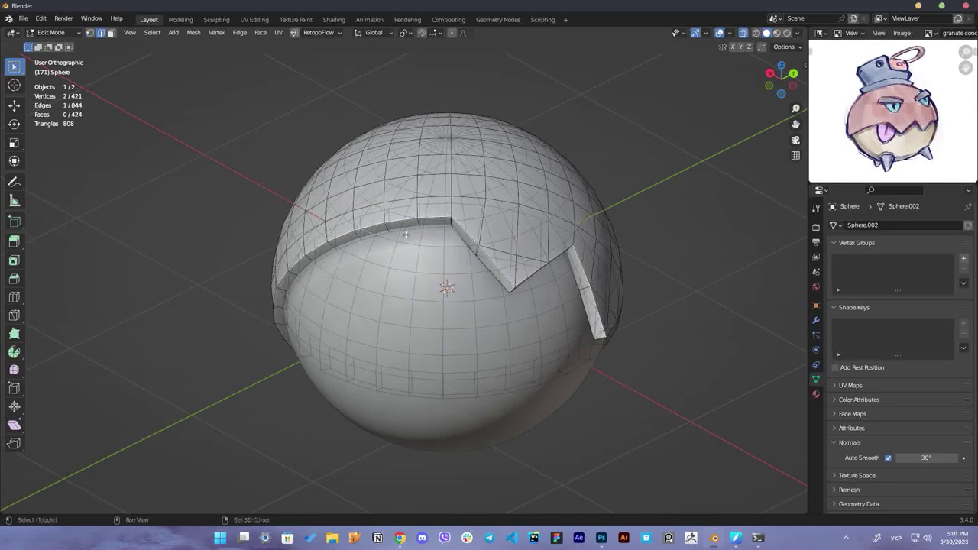
mouse_move(367, 249)
middle_mouse_down()
mouse_move(399, 272)
mouse_move(604, 323)
middle_mouse_up()
key("shift+d")
Pull the tongue's lower edge and tip downward with proportional editing
key("p")
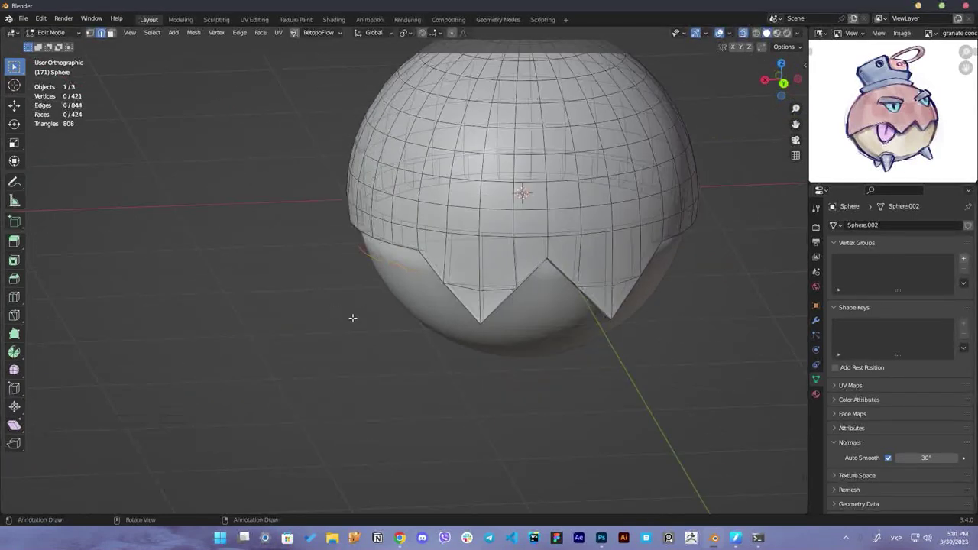
key("Tab")
middle_click_drag(351, 320, 382, 291)
key("Tab")
left_click(380, 346)
middle_click_drag(380, 347, 337, 349)
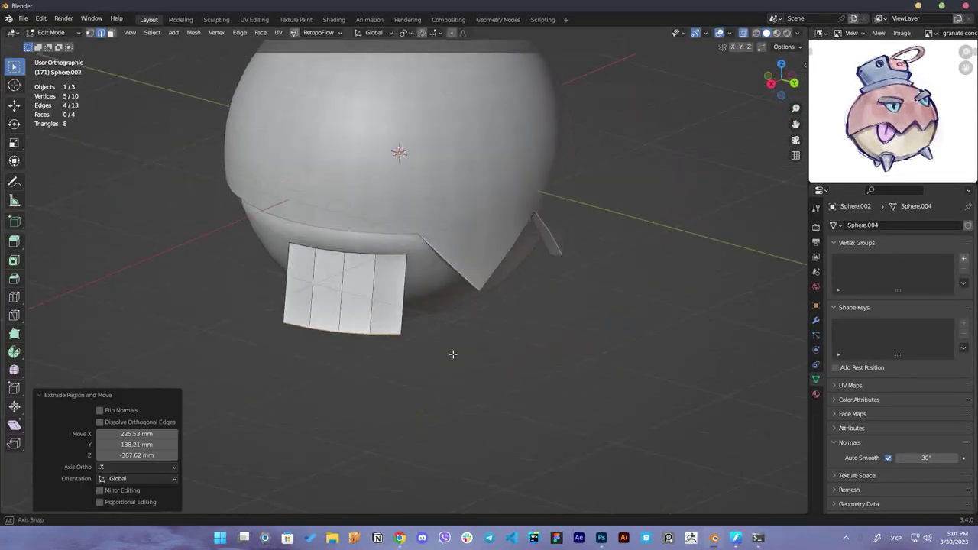
key("b")
key("g")
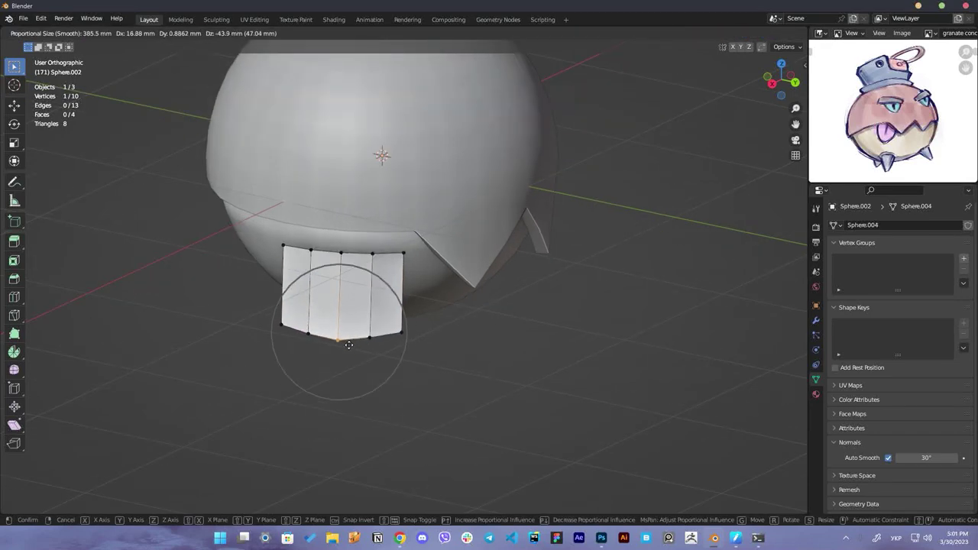
left_click(347, 379)
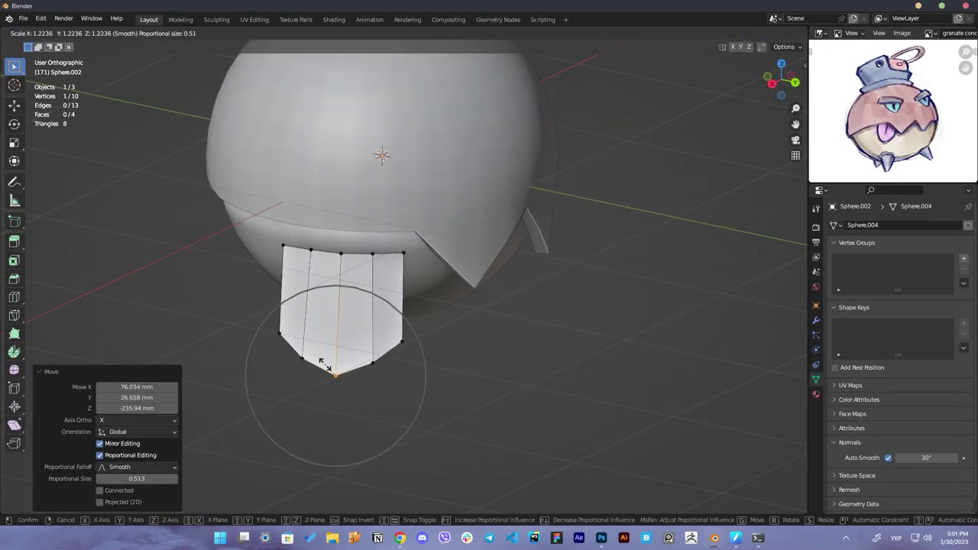
left_click(324, 366)
Add a centred loop cut across the tongue and widen its middle with soft falloff
key("ctrl+r")
left_click(403, 279)
right_click(404, 279)
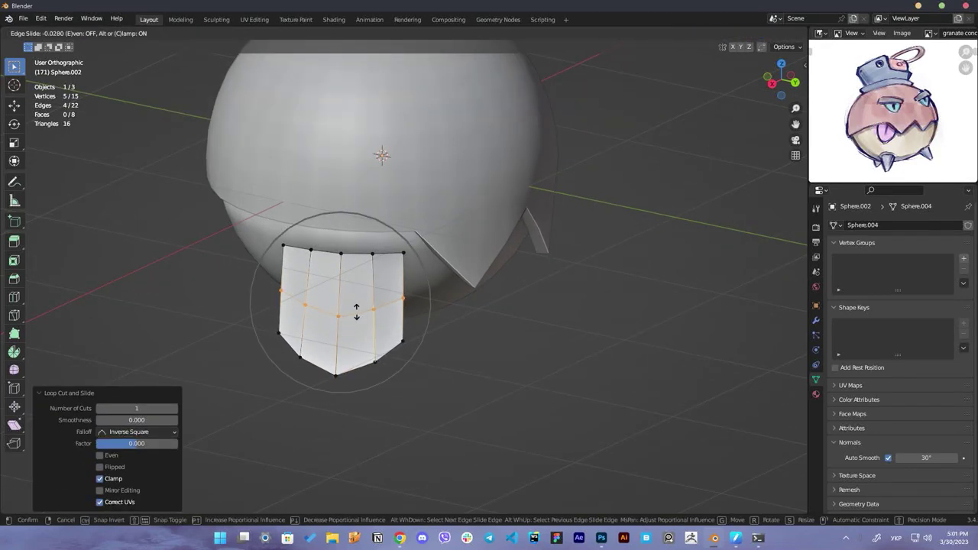
left_click(351, 320)
key("s")
left_click(352, 319)
Apply Shade Auto Smooth to the tongue object
key("Tab")
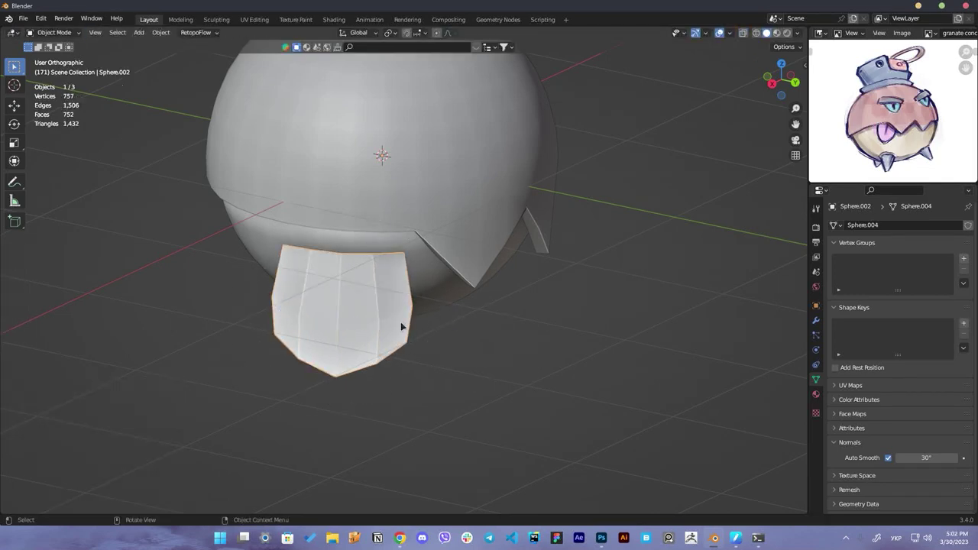
right_click(329, 298)
left_click(329, 299)
right_click(370, 323)
left_click(370, 320)
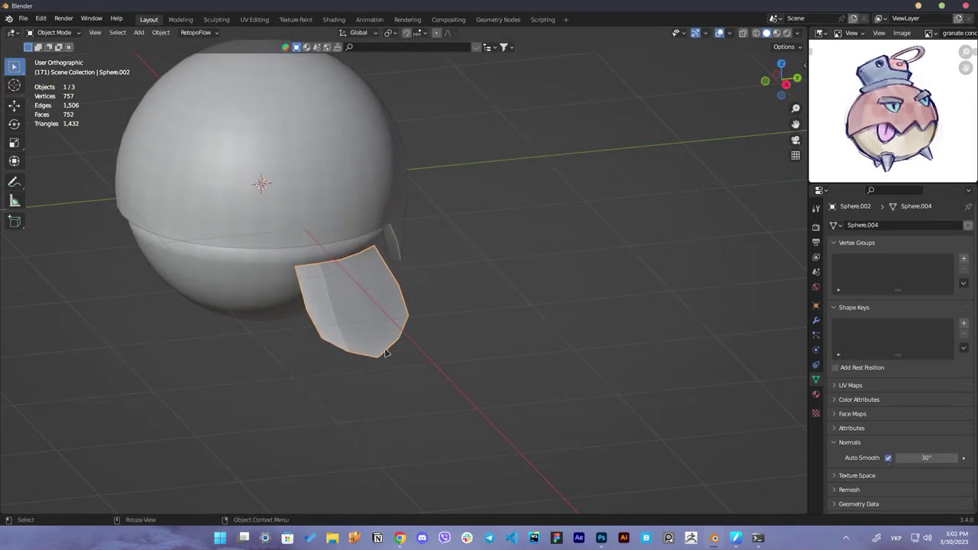
middle_click_drag(370, 319, 332, 320)
right_click(332, 320)
key("Escape")
key("Tab")
Frame the tongue and turn on the Face Orientation overlay to check its normals
mouse_move(349, 415)
middle_mouse_down()
mouse_move(505, 283)
mouse_move(459, 306)
middle_mouse_up()
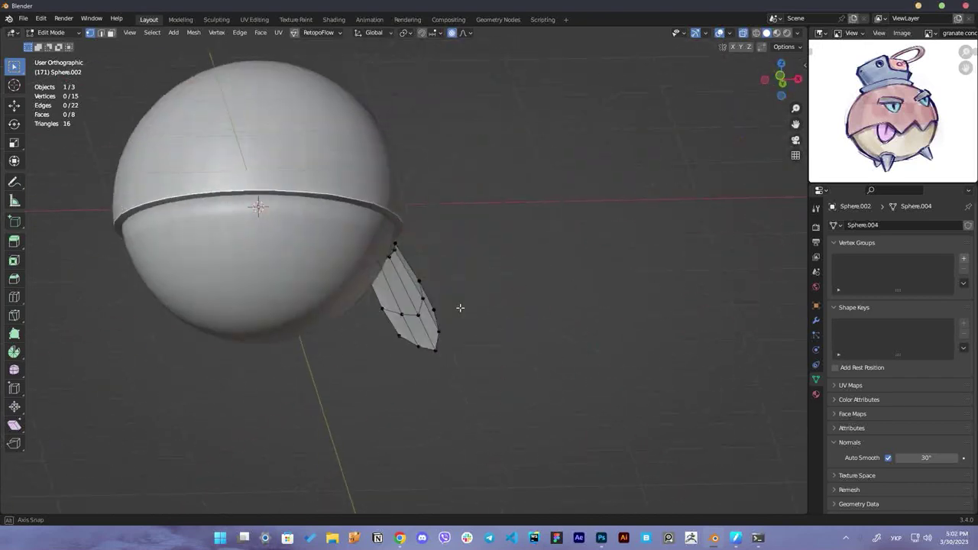
key("Tab")
key("KP_Decimal")
scroll(693, 130, "down", 2)
left_click(798, 32)
left_click(728, 33)
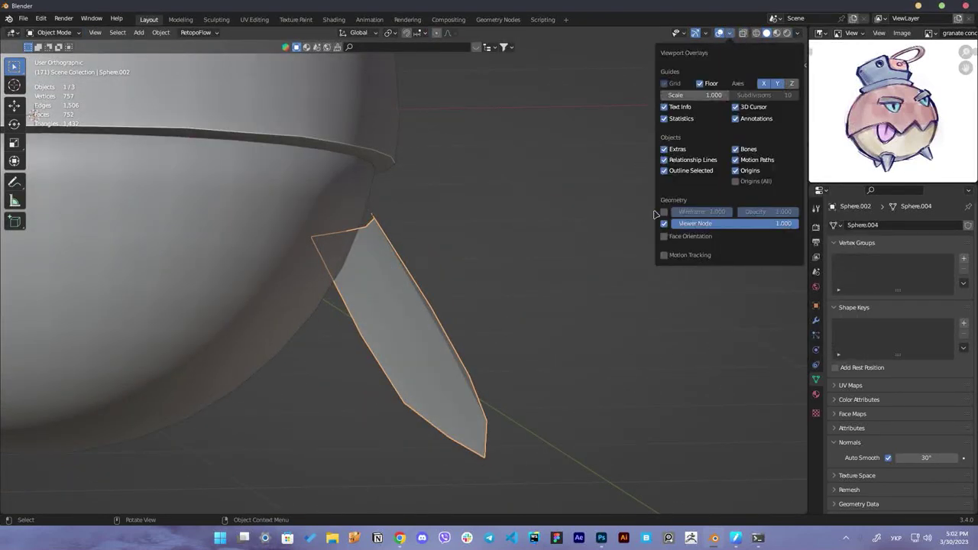
left_click(661, 236)
Inspect a tongue face with the N sidebar, then turn Face Orientation off
key("Tab")
key("ctrl+Tab")
left_click(421, 338)
key("n")
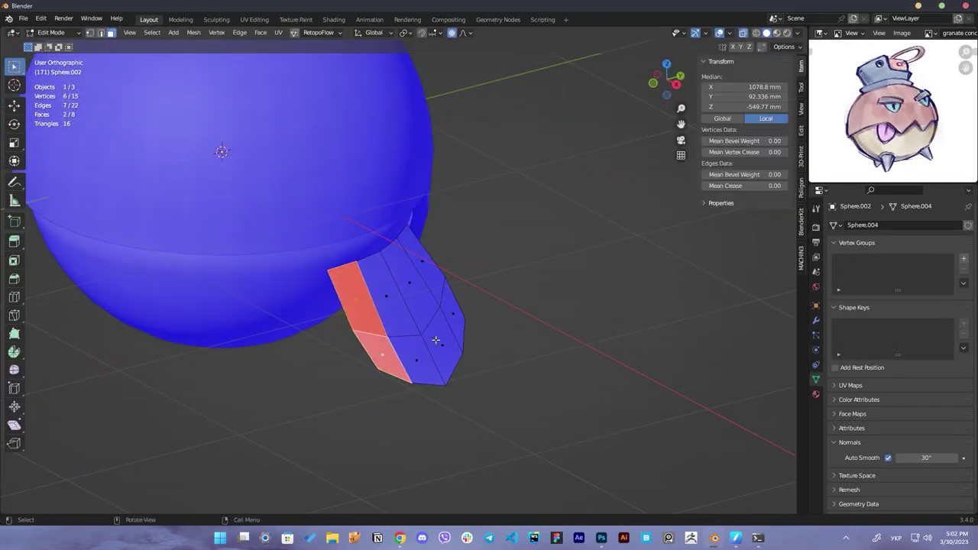
right_click(434, 345)
mouse_move(434, 345)
middle_mouse_down()
mouse_move(447, 353)
mouse_move(534, 229)
middle_mouse_up()
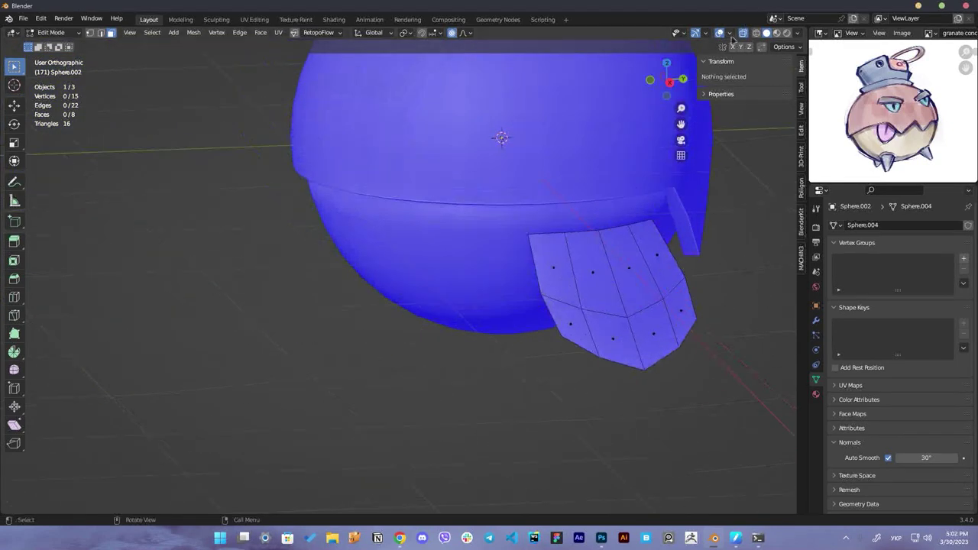
left_click(729, 33)
left_click(663, 247)
key("Tab")
Set the tongue's origin to its geometry and scale it down to about 0.812
mouse_move(538, 325)
middle_mouse_down()
mouse_move(528, 291)
mouse_move(481, 271)
middle_mouse_up()
right_click(482, 275)
left_click(556, 327)
key("s")
left_click(493, 293)
key("s")
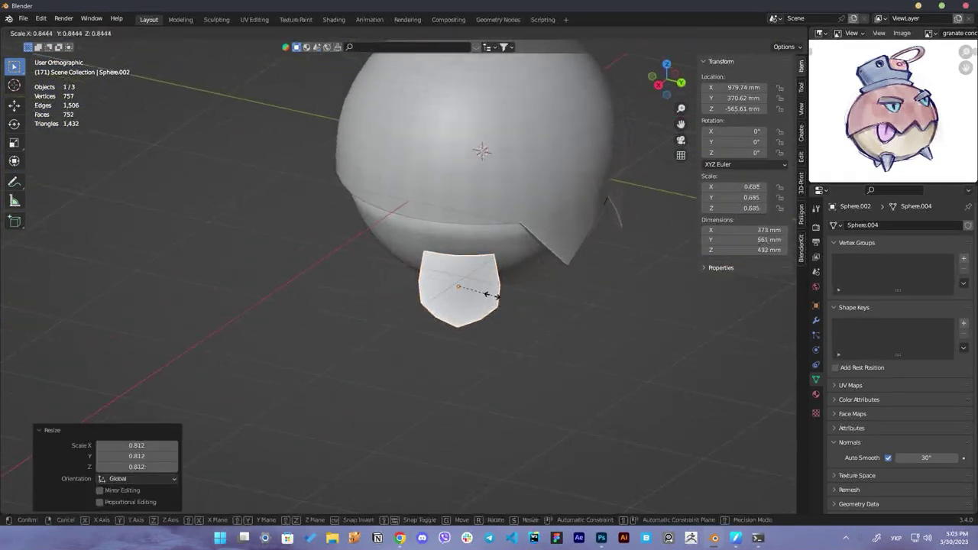
Scale the tongue's middle loop and widen its top row of vertices in Edit Mode
key("Tab")
left_click(458, 291, "alt")
key("s")
left_click(450, 336)
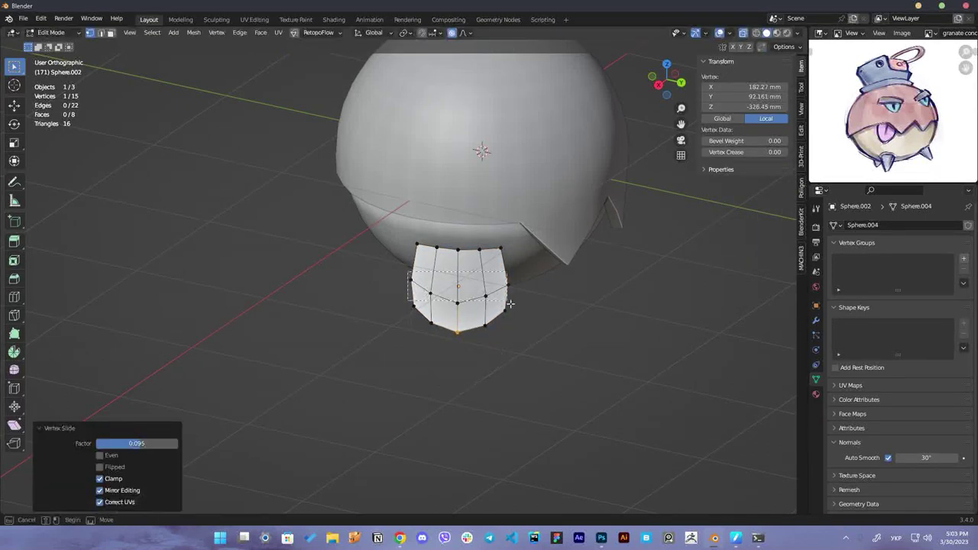
key("s")
left_click(428, 283)
left_click(415, 267, "alt")
left_click(399, 263)
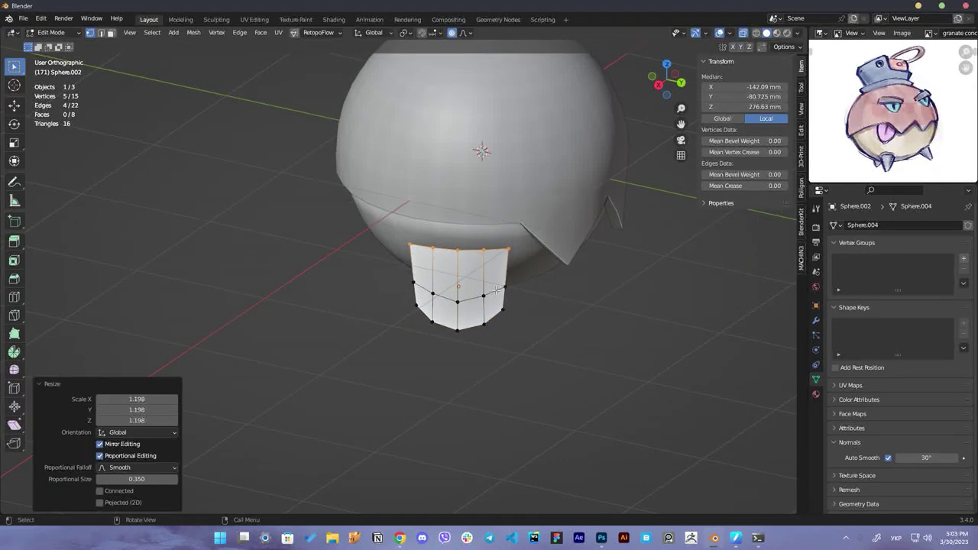
mouse_move(399, 263)
middle_mouse_down()
mouse_move(465, 294)
mouse_move(508, 272)
middle_mouse_up()
left_click(456, 290)
Tilt the flap 16.5 degrees and shorten it along local Y to about 0.816
key("Tab")
key("r")
left_click(417, 289)
middle_click_drag(416, 289, 473, 304)
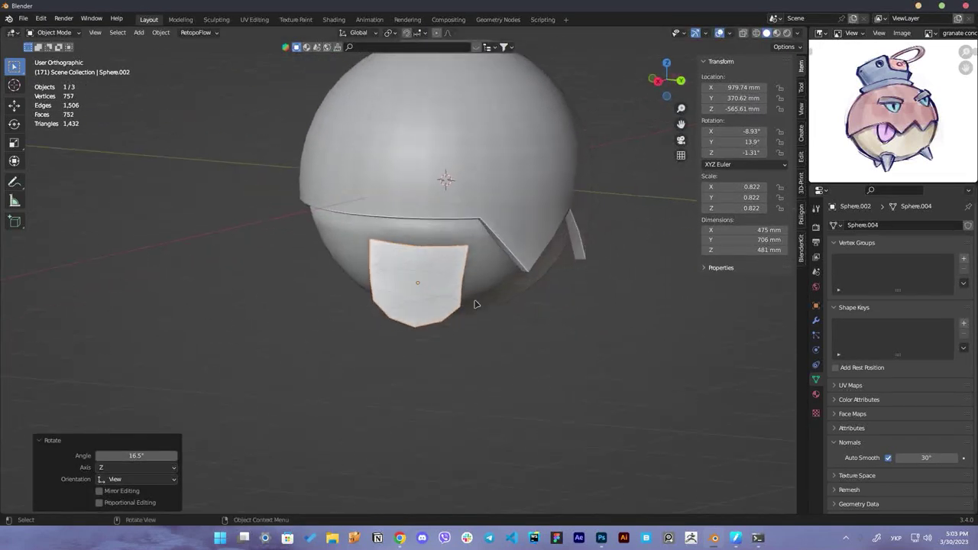
right_click(456, 275)
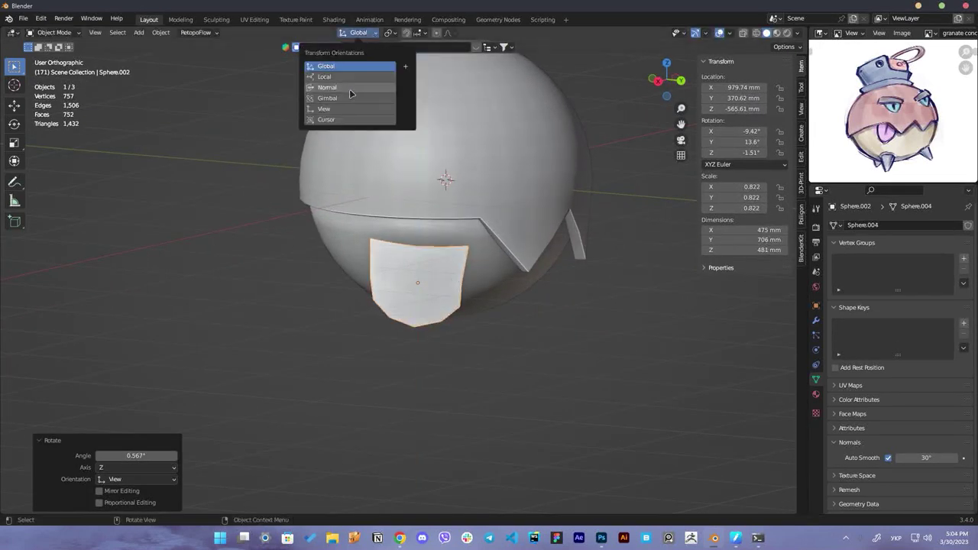
key("y")
left_click(486, 263)
middle_click_drag(486, 263, 489, 267)
scroll(454, 281, "up", 3)
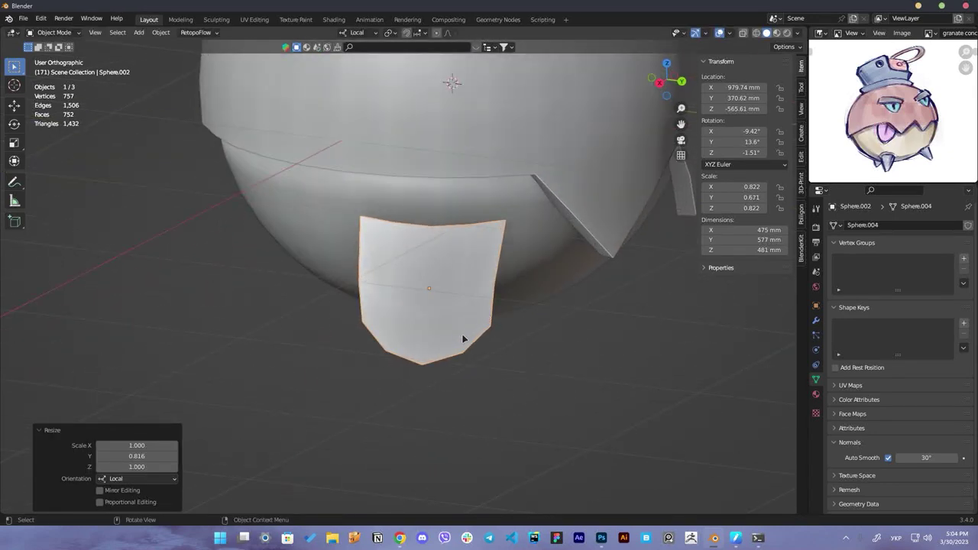
left_click(456, 259)
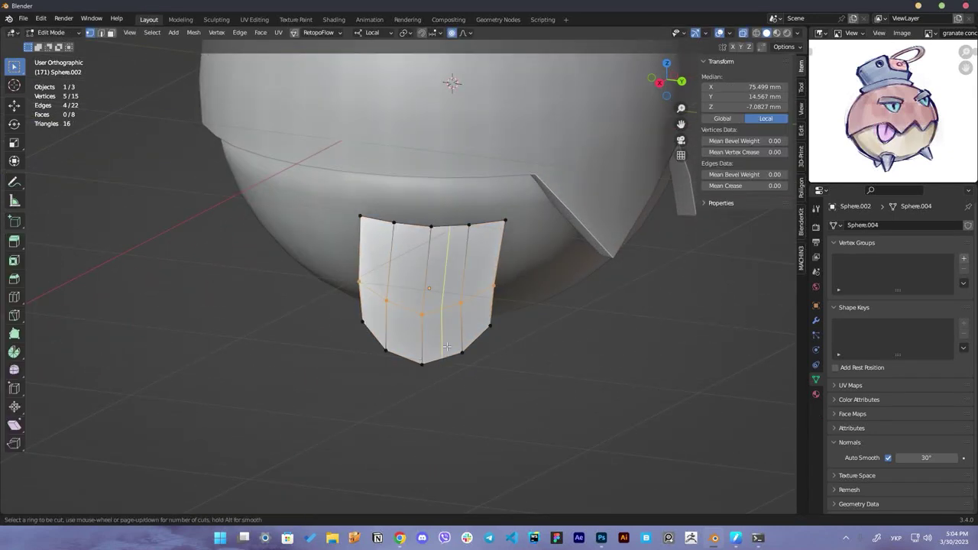
Add vertical edge loops to the flap and slide its tip, top and side vertices
left_click(447, 347)
left_click(424, 362)
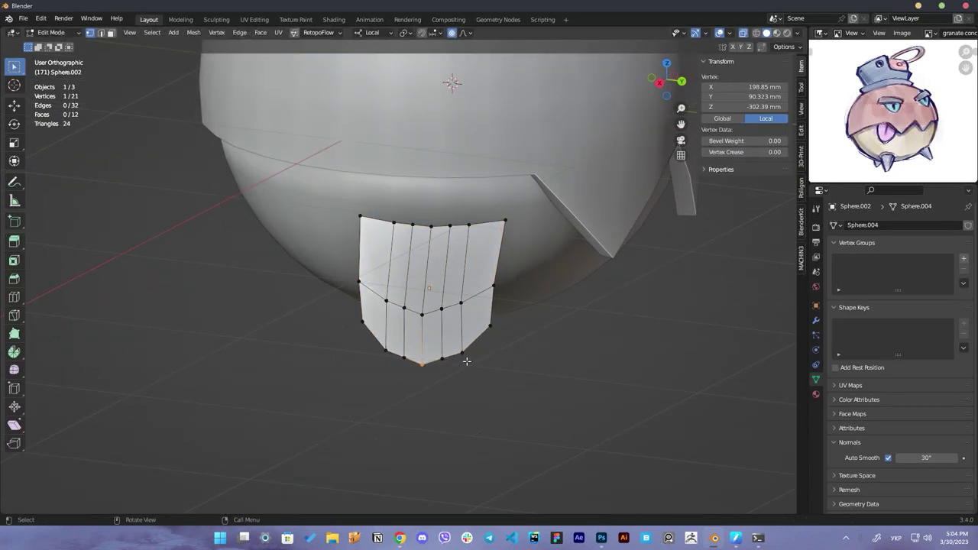
left_click(477, 348)
left_click(415, 371)
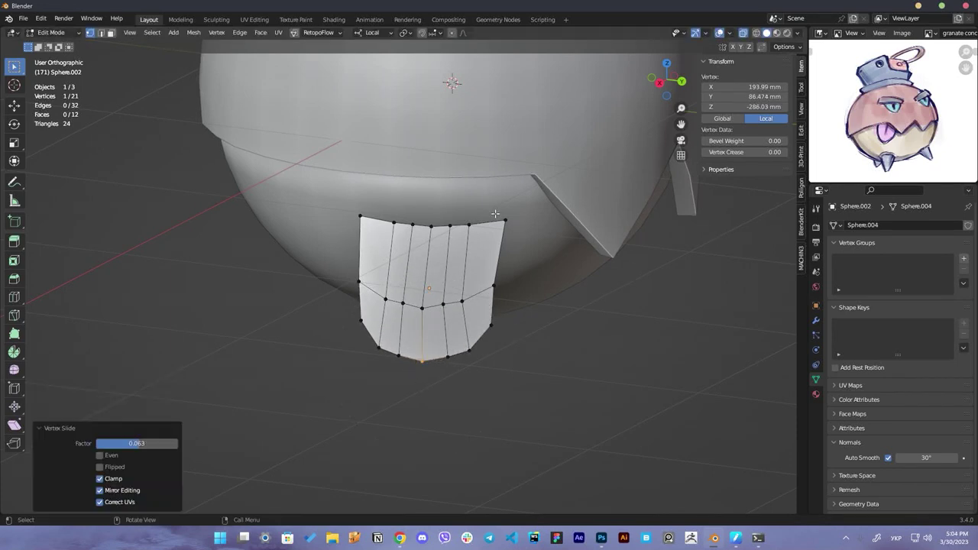
left_click(459, 225)
key("g")
key("g")
left_click(466, 237)
left_click(386, 299)
key("g")
key("g")
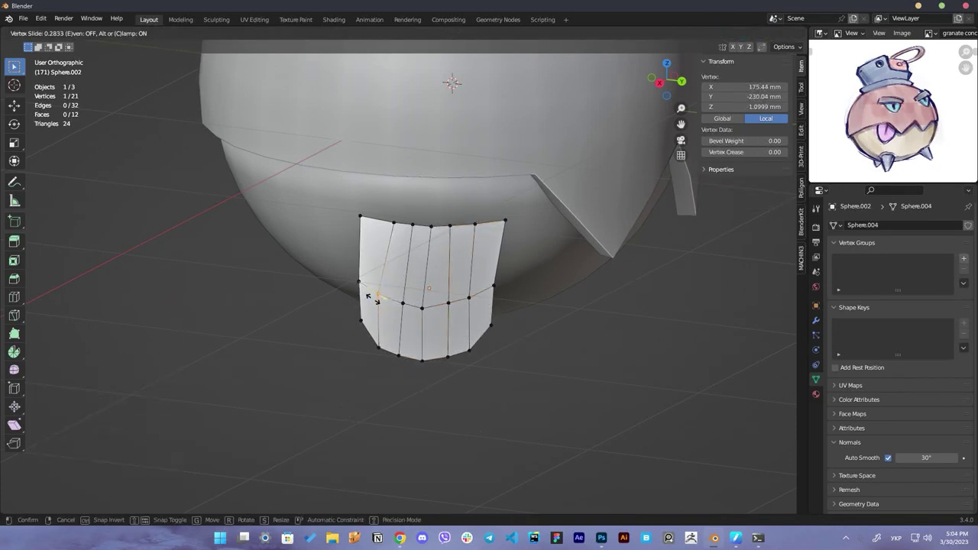
Rotate the whole flap in Object Mode so it leans against the sphere
left_click(461, 226)
mouse_move(461, 226)
middle_mouse_down()
mouse_move(585, 273)
mouse_move(531, 265)
mouse_move(581, 267)
mouse_move(576, 229)
mouse_move(526, 225)
middle_mouse_up()
key("ctrl+Tab")
left_click(530, 205)
key("r")
key("r")
left_click(631, 273)
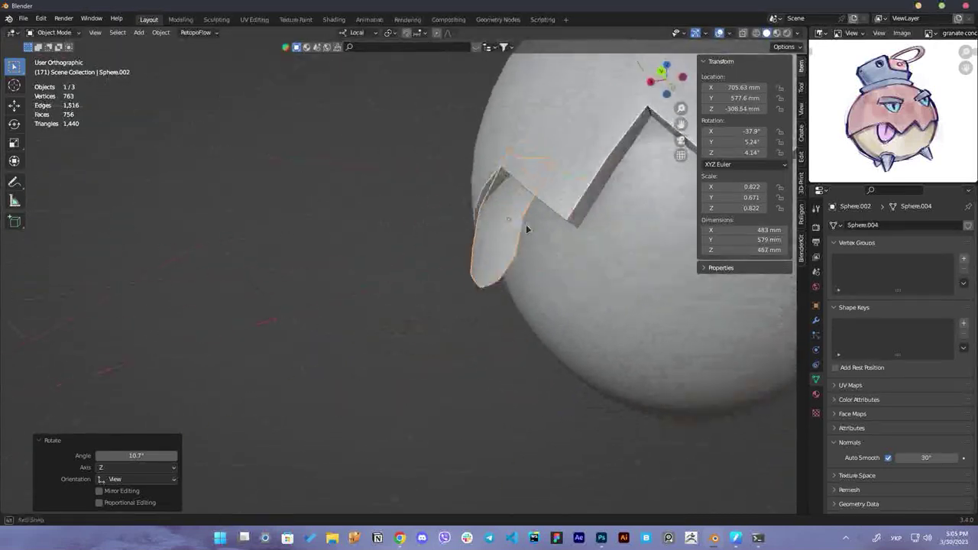
key("Tab")
Move a pair of flap edge vertices toward the sphere with proportional falloff
middle_click_drag(589, 261, 579, 229)
key("g")
left_click(565, 252)
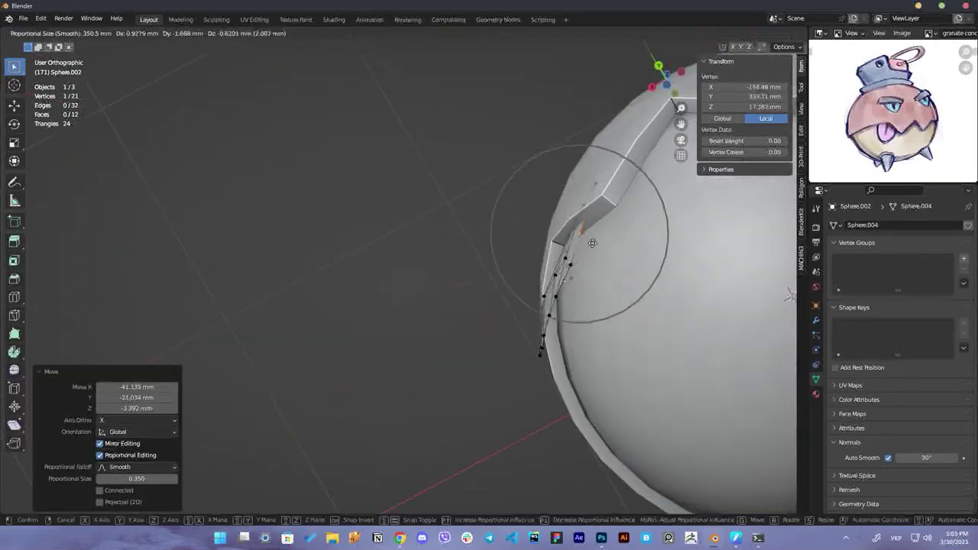
left_click(496, 271, "shift")
key("g")
left_click(535, 279)
Pull further flap vertices onto the sphere surface with smooth falloff
mouse_move(535, 279)
middle_mouse_down()
mouse_move(611, 260)
mouse_move(580, 229)
middle_mouse_up()
left_click(565, 255)
key("g")
left_click(647, 285)
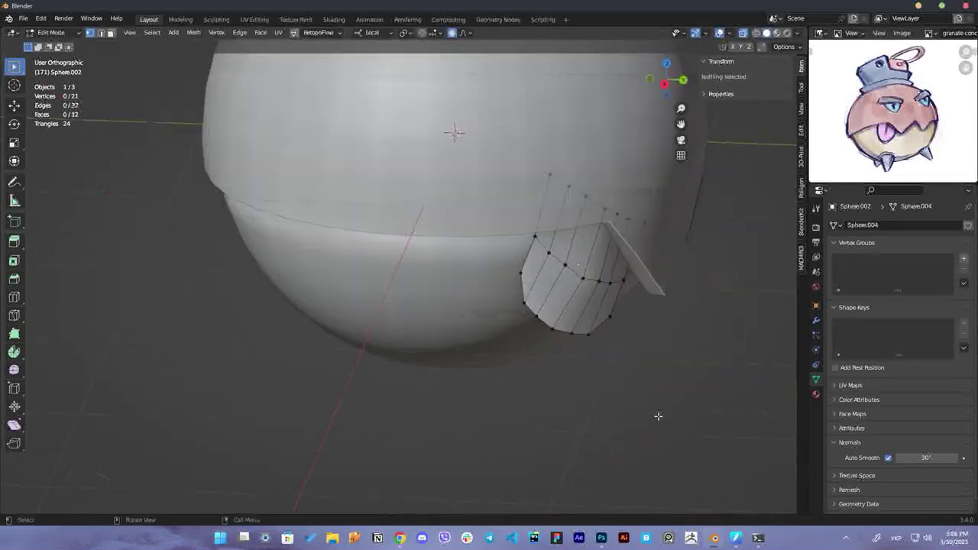
left_click(595, 213, "shift")
key("g")
left_click(603, 275)
mouse_move(603, 275)
middle_mouse_down()
mouse_move(635, 281)
mouse_move(520, 323)
middle_mouse_up()
Reselect the flap in Edit Mode and move its bottom and left-side vertices
scroll(638, 281, "down", 4)
key("Tab")
scroll(561, 387, "up", 3)
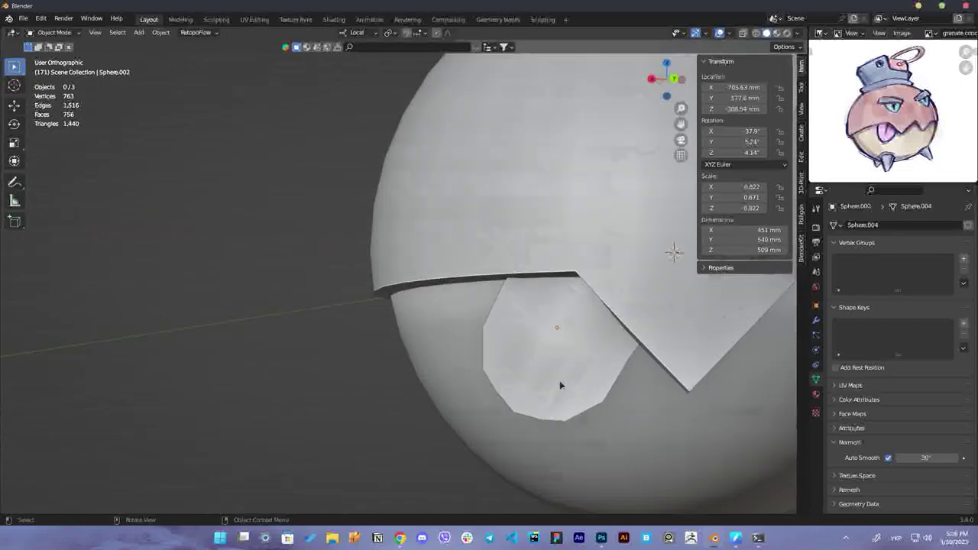
left_click(561, 386)
key("Tab")
left_click_drag(571, 418, 582, 423)
left_click(482, 369)
key("g")
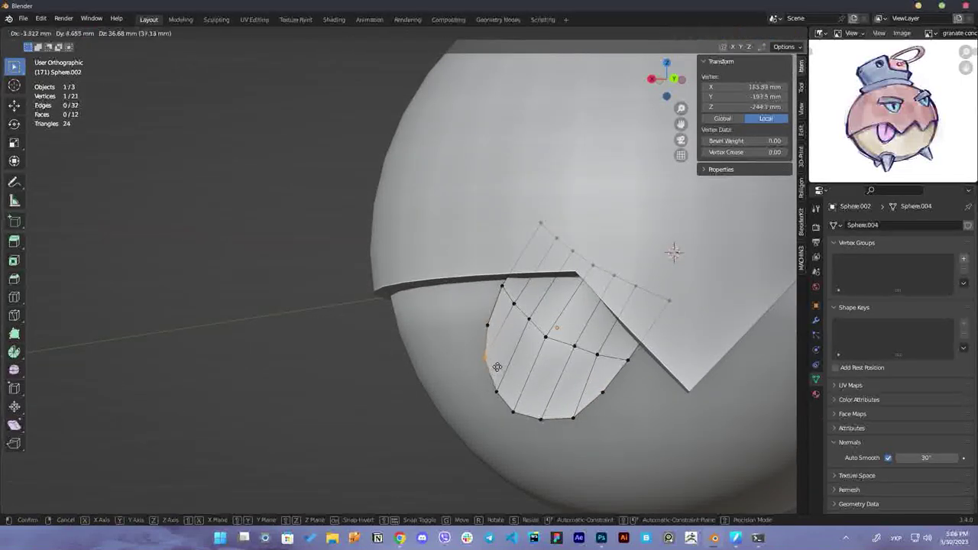
left_click(486, 357)
Drag the flap's bottom vertex outward to round the lobe, then view its modifier settings
left_click(540, 418)
key("g")
left_click(619, 381)
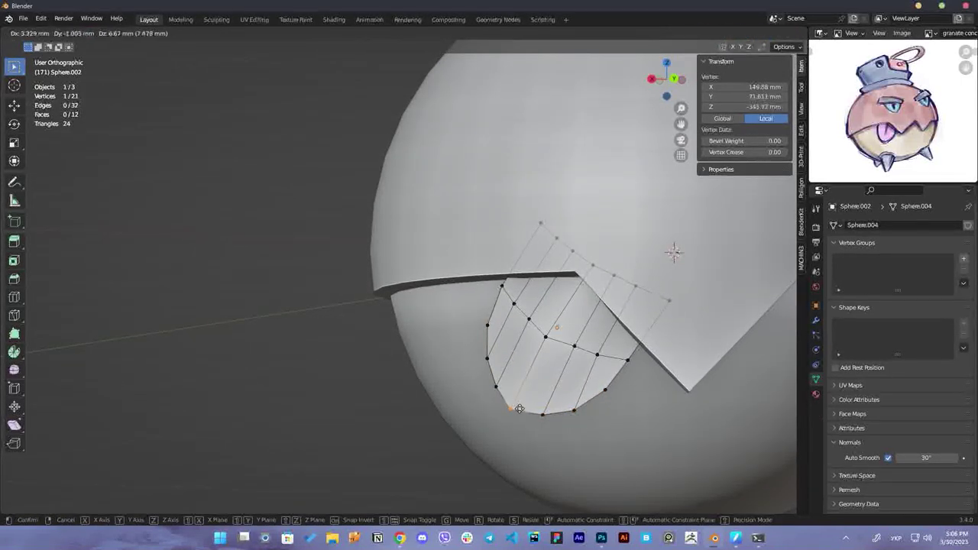
key("alt+a")
middle_click_drag(620, 380, 673, 359)
left_click(816, 319)
Select a small strip of faces on top of the upper shell in face mode
key("Tab")
middle_click_drag(766, 413, 581, 321)
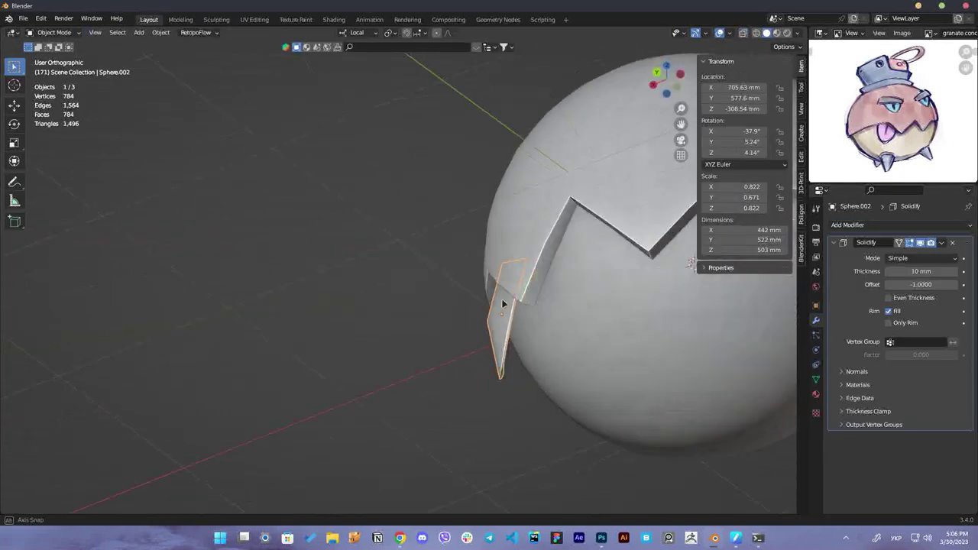
left_click_drag(921, 271, 932, 271)
middle_click_drag(641, 392, 611, 367)
key("ctrl+a")
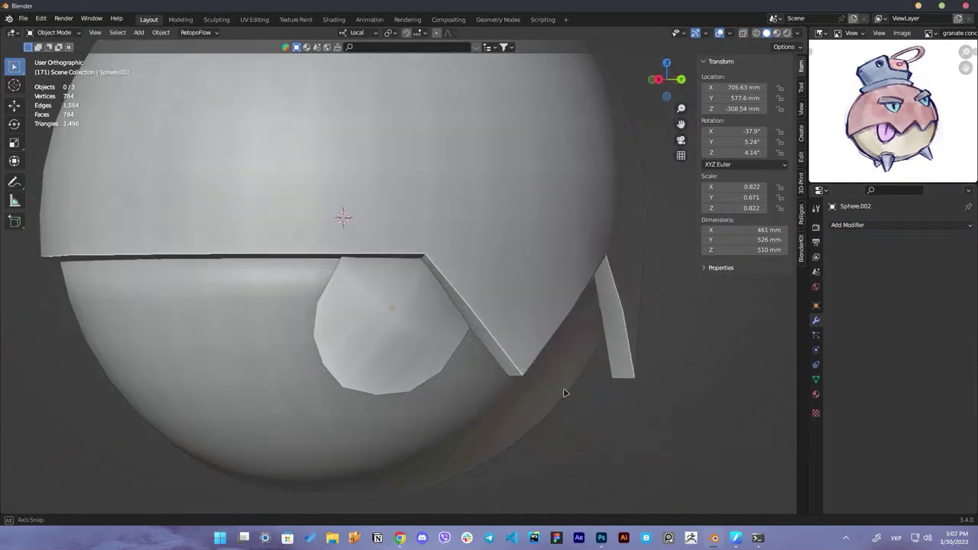
middle_click_drag(489, 359, 385, 343)
key("alt+a")
left_click(509, 191)
key("Tab")
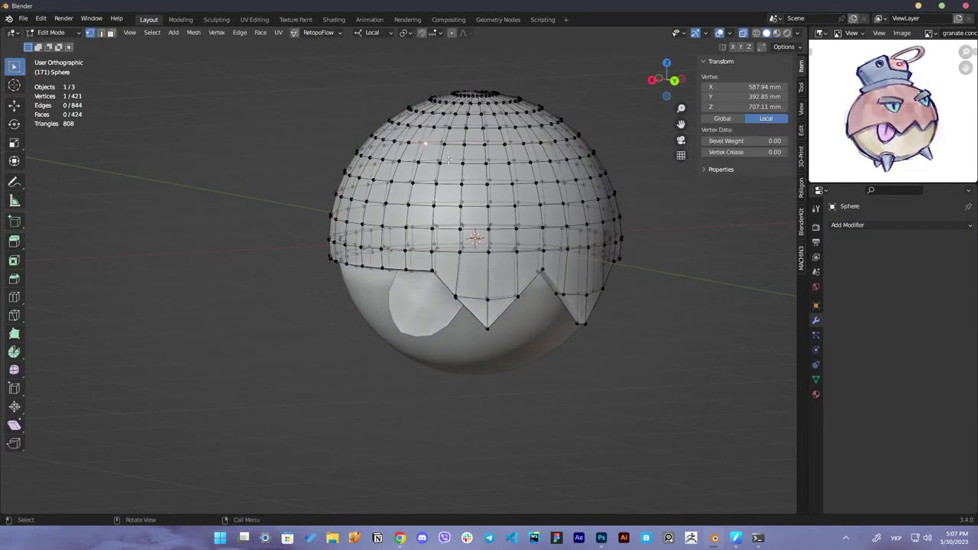
key("3")
left_click(451, 152)
mouse_move(458, 153)
middle_mouse_down()
mouse_move(539, 188)
mouse_move(624, 185)
middle_mouse_up()
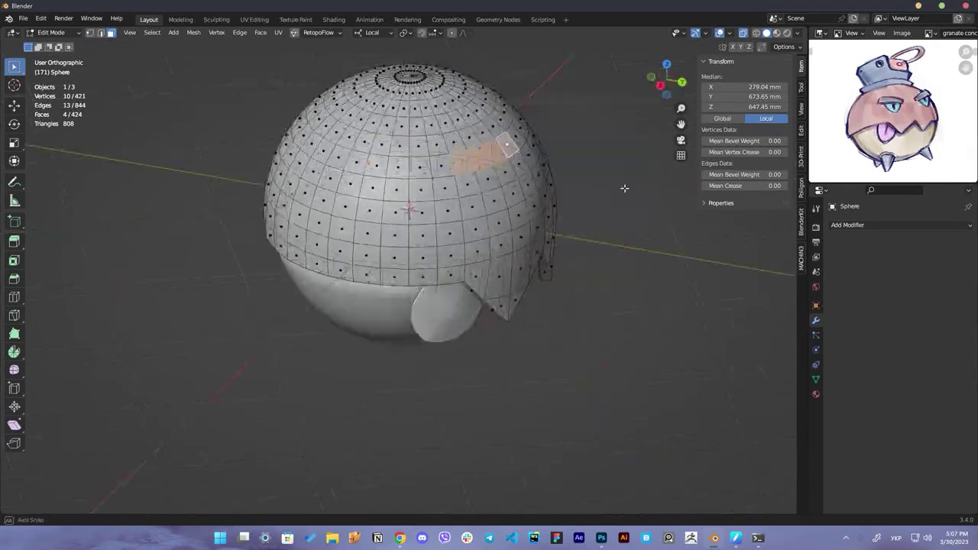
Separate the shell face strip into its own object, undoing a trial duplicate
key("shift+d")
left_click(563, 164)
mouse_move(563, 164)
middle_mouse_down()
mouse_move(352, 190)
mouse_move(598, 171)
middle_mouse_up()
key("ctrl+z")
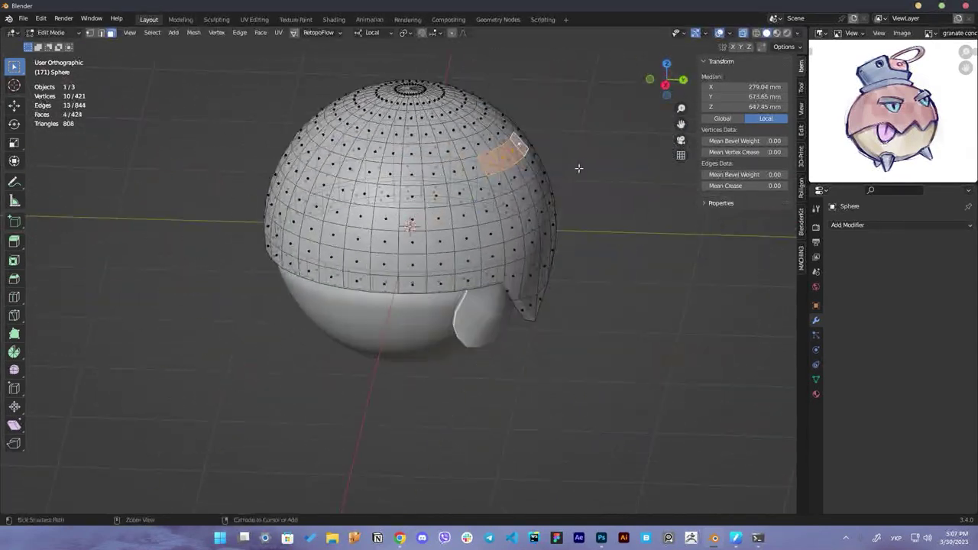
key("p")
key("Tab")
Give the new strip a Solidify modifier 36 mm thick and frame it
left_click(900, 225)
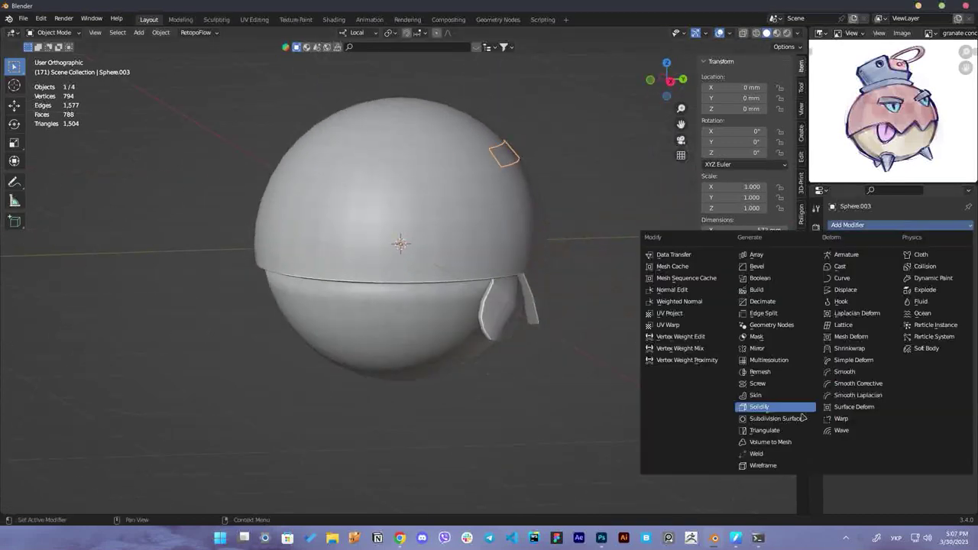
left_click(798, 408)
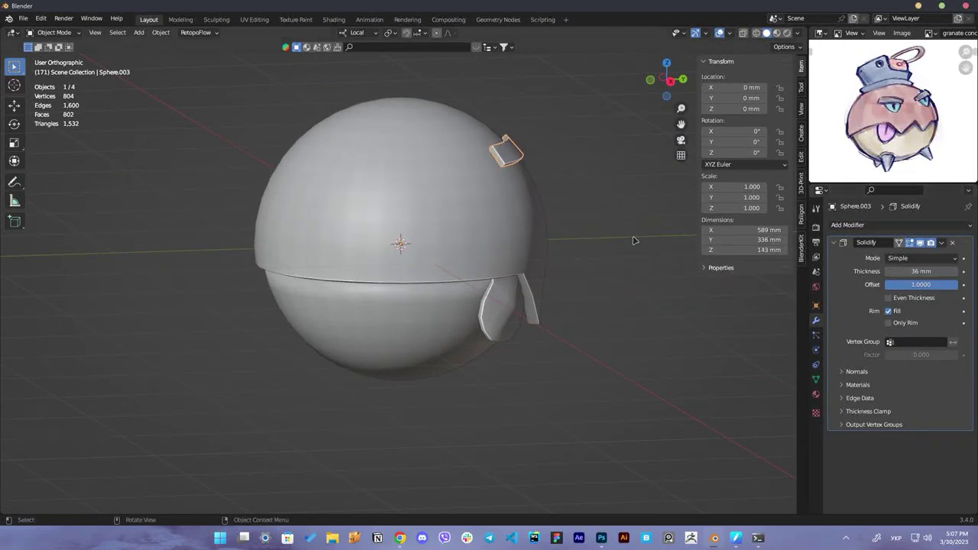
key("KP_Decimal")
middle_click_drag(633, 240, 439, 272)
Turn on Face Nearest snapping and snap the strip's vertices onto the shell surface
left_click(448, 129)
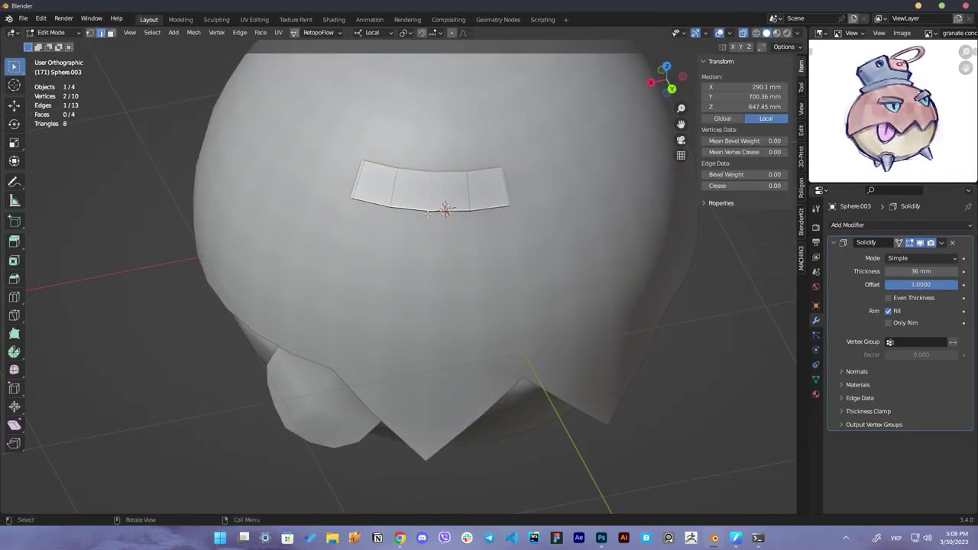
left_click(440, 33)
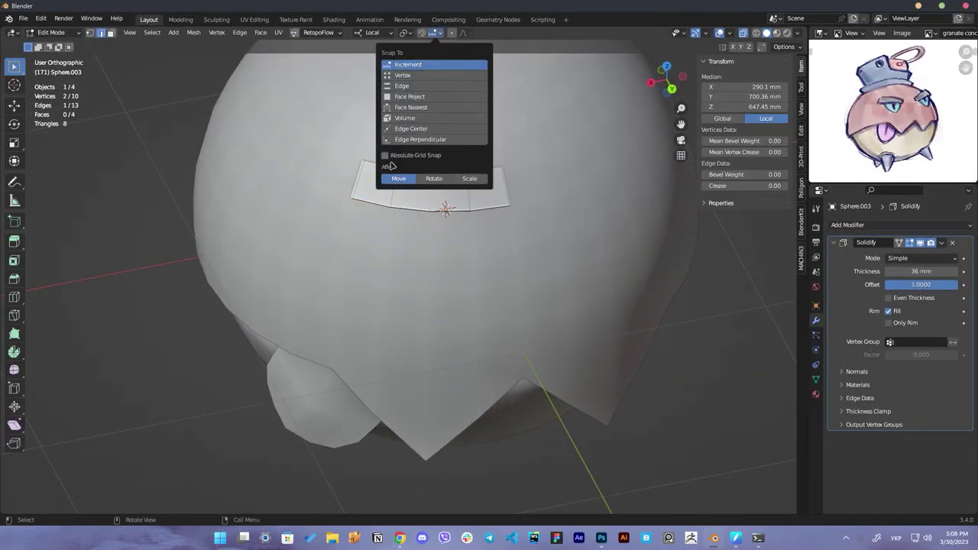
left_click(426, 114)
key("g")
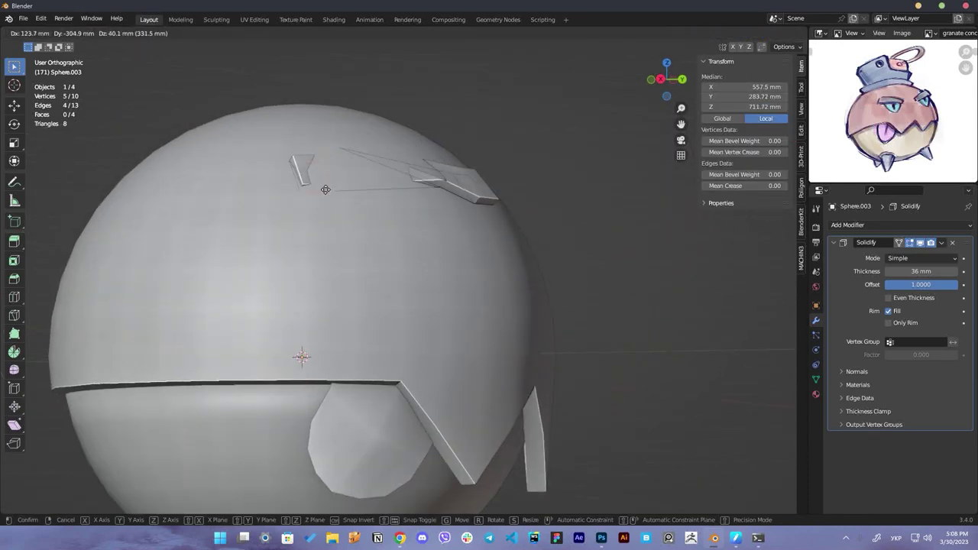
left_click(326, 189)
Move the strip's edges so the strip bends along the shell
middle_click_drag(458, 344, 428, 229)
left_click(402, 213)
key("g")
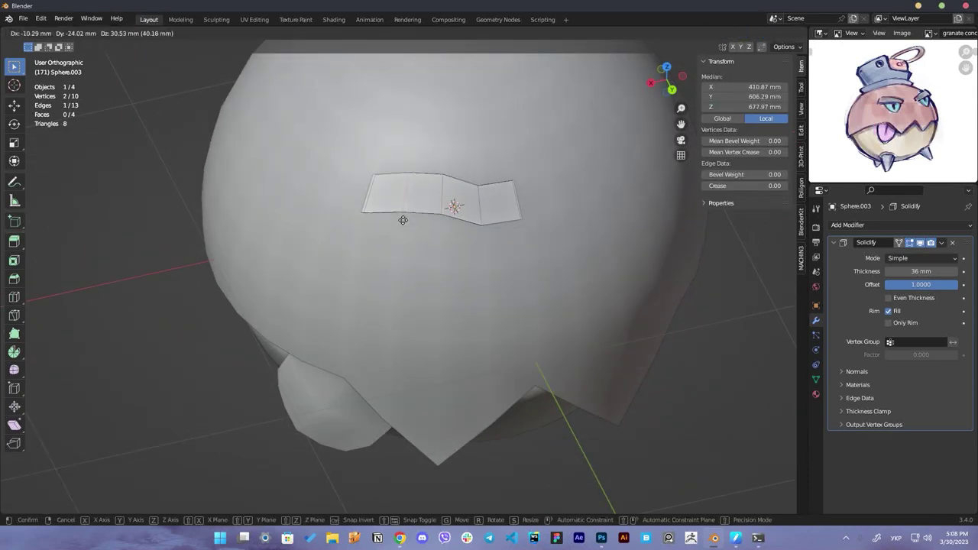
left_click(402, 220)
middle_click_drag(463, 343, 419, 311)
key("g")
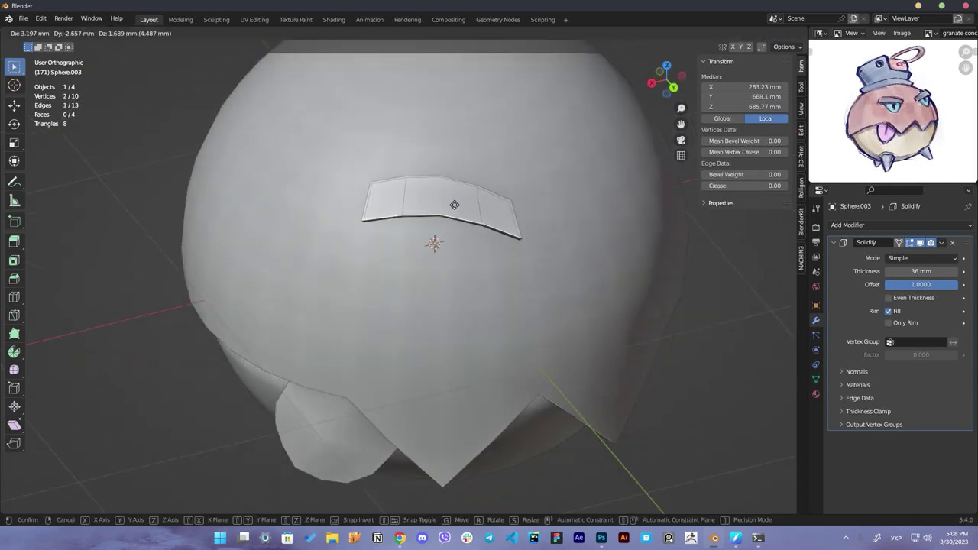
left_click(454, 204)
Rotate the strip's end 12° and shrink it, then leave mesh editing
key("r")
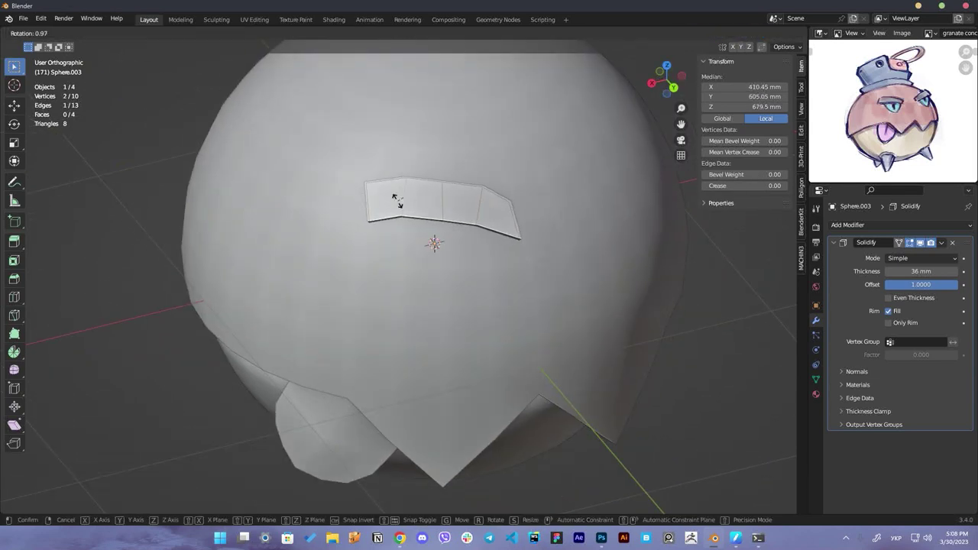
left_click(390, 213)
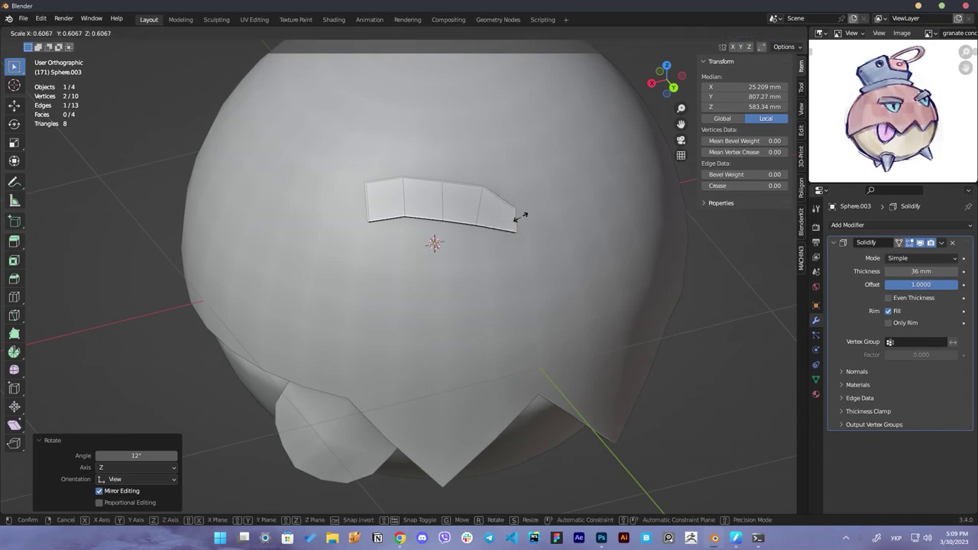
left_click(476, 207)
mouse_move(458, 219)
middle_mouse_down()
mouse_move(502, 221)
mouse_move(492, 224)
mouse_move(476, 181)
mouse_move(479, 269)
mouse_move(480, 249)
middle_mouse_up()
key("Tab")
key("ctrl+z")
Set the eyebrow's origin to its geometry, then tilt it and move it onto the shell
right_click(367, 203)
left_click(459, 214)
key("r")
left_click(459, 211)
key("g")
left_click(456, 209)
Add a Subdivision Surface and a 5 mm Bevel modifier to the eyebrow
left_click(842, 242)
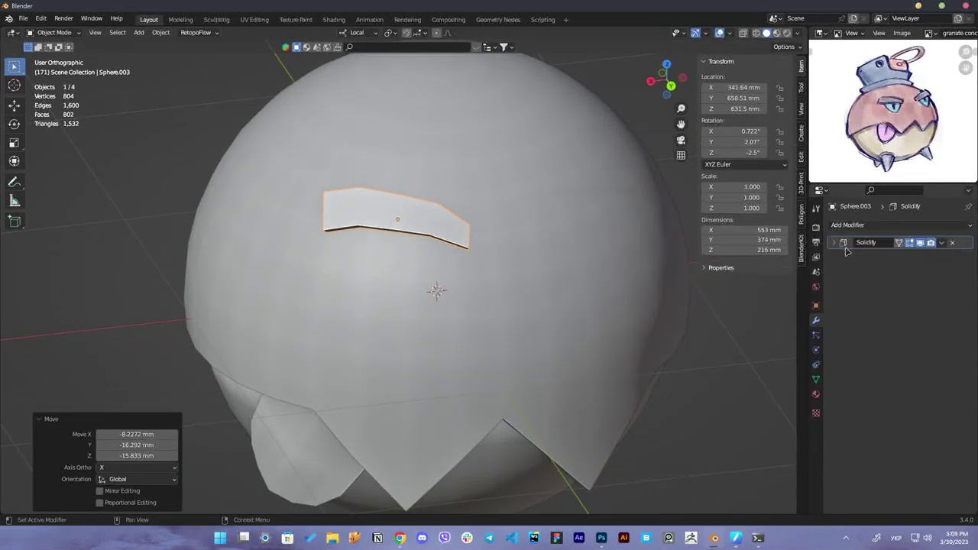
left_click(894, 225)
left_click(774, 418)
left_click(894, 225)
left_click(792, 267)
type("5")
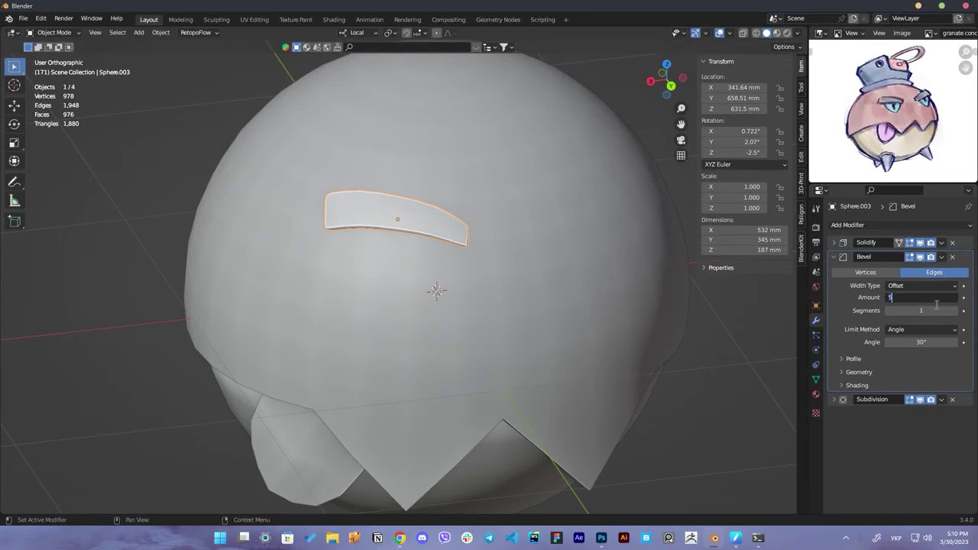
key("Return")
scroll(935, 308, "up", 1, "ctrl")
scroll(578, 253, "up", 4)
Inspect the smoothed eyebrow in edit mode, then collapse its modifier panel
key("Tab")
middle_click_drag(593, 286, 535, 225)
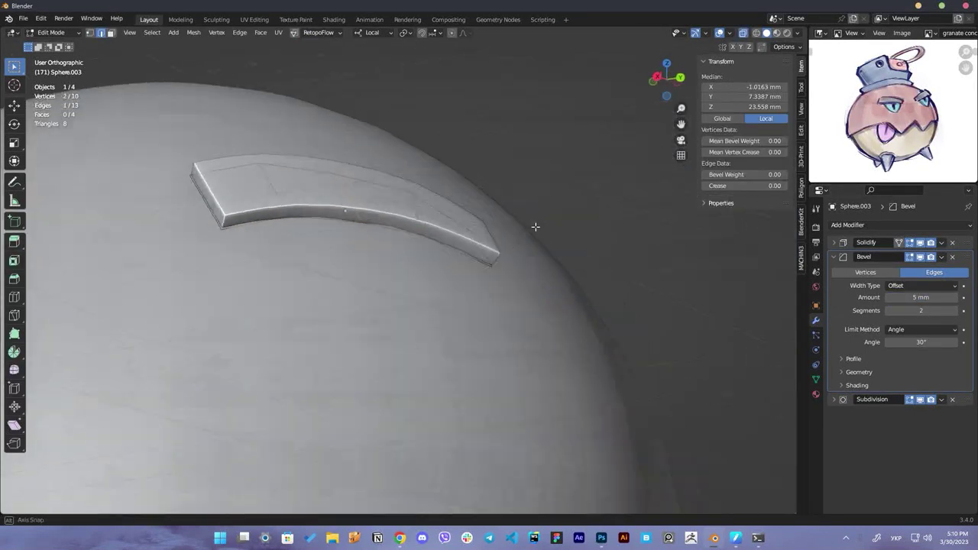
key("Tab")
left_click(442, 199)
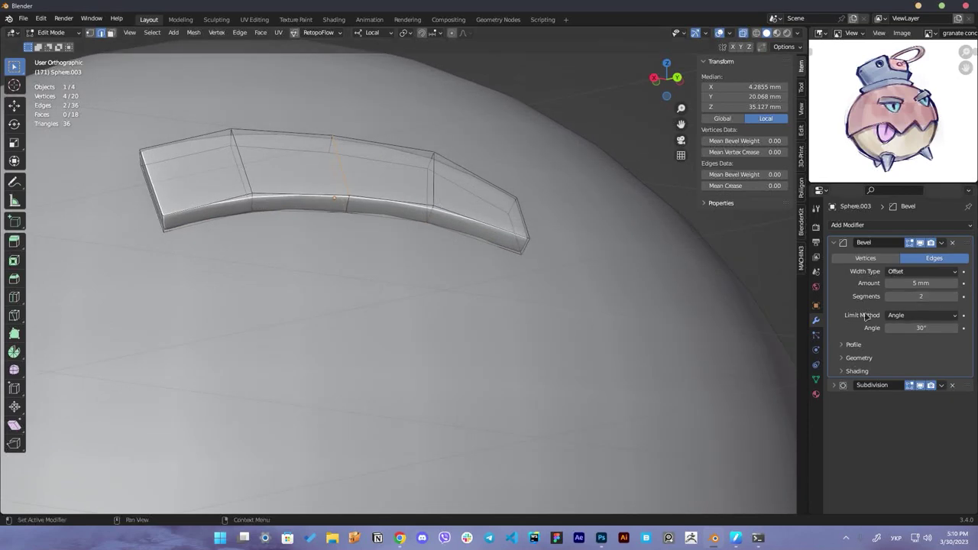
key("Tab")
left_click(871, 385, "ctrl")
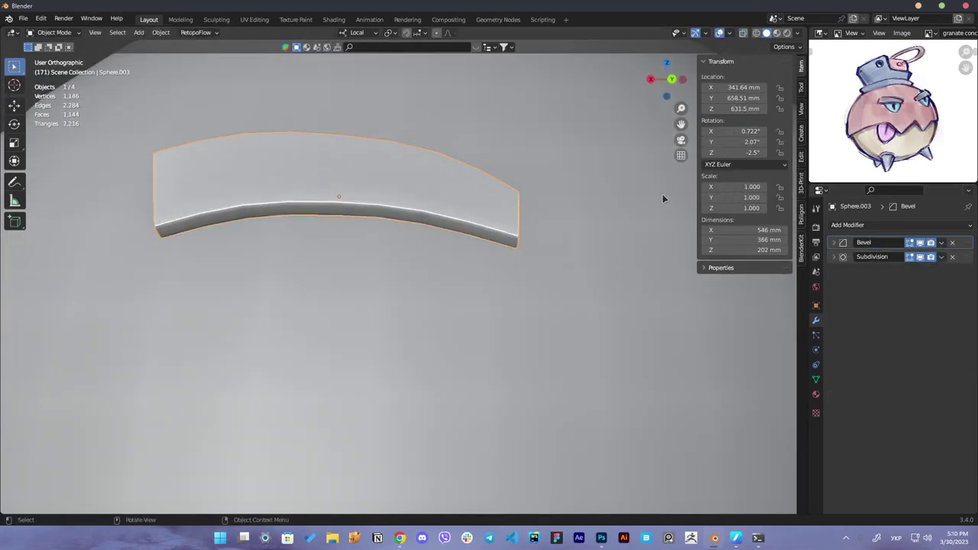
scroll(458, 306, "down", 5)
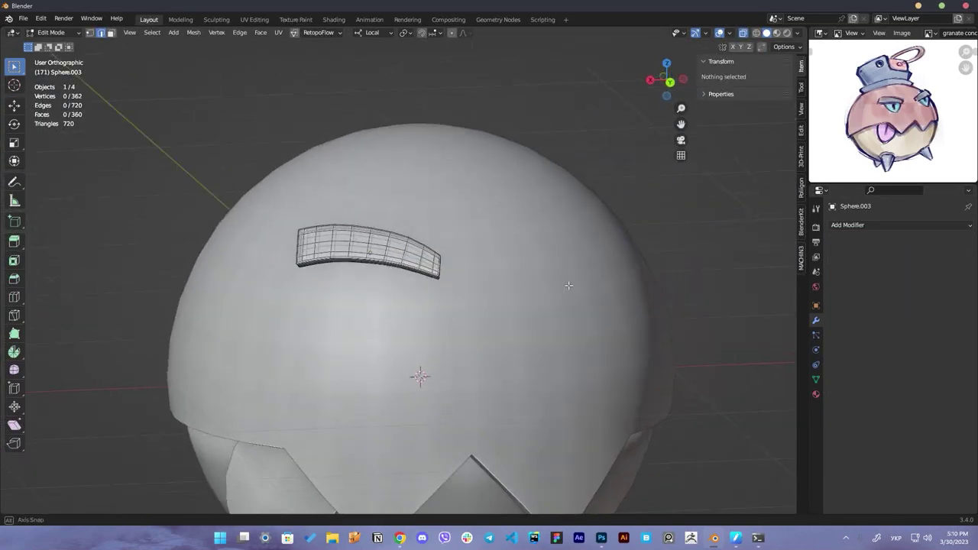
middle_click_drag(428, 366, 305, 336)
Give the jagged shell a two-segment Bevel at a 31° limit angle and a higher-level Subdivision Surface
left_click(298, 428)
left_click(901, 224)
left_click(756, 266)
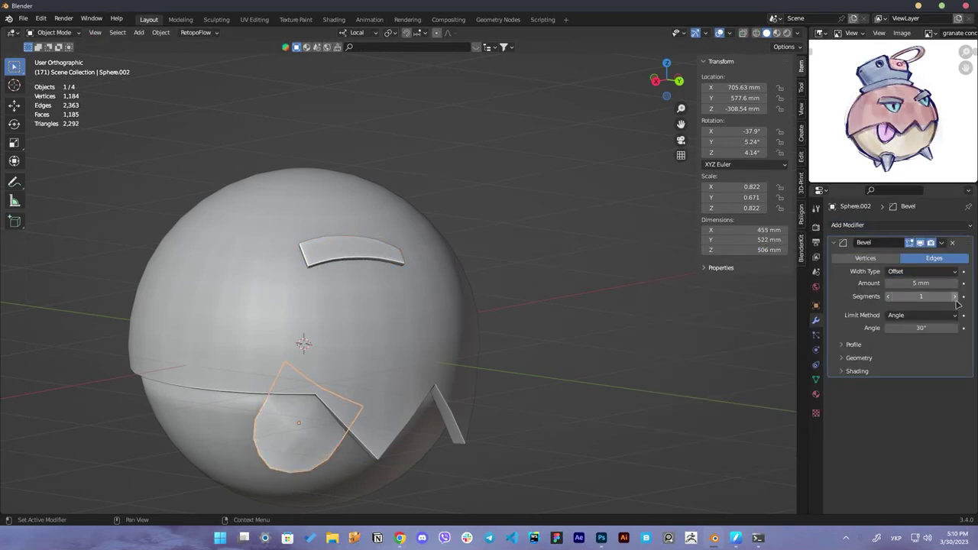
left_click(902, 225)
left_click(794, 416)
left_click(955, 285)
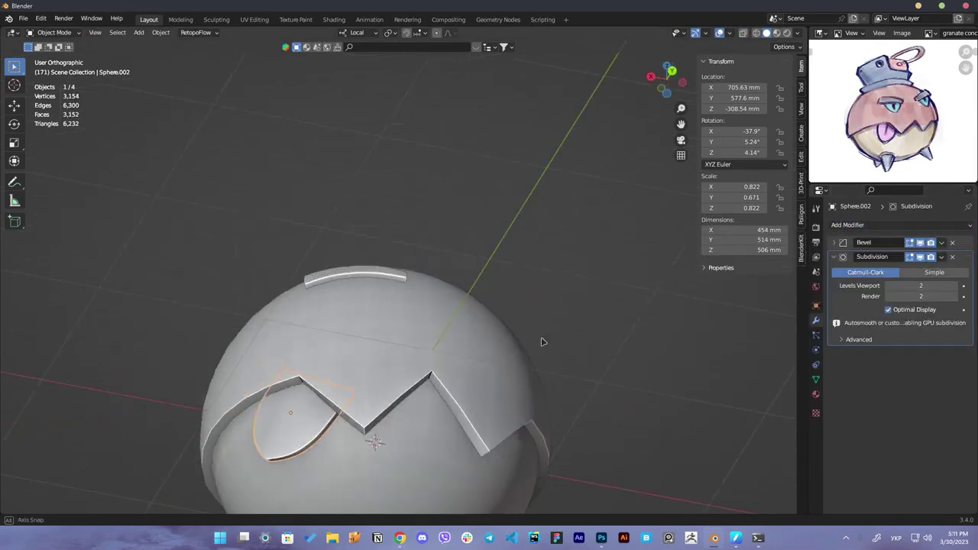
mouse_move(542, 343)
middle_mouse_down()
mouse_move(534, 321)
mouse_move(759, 337)
mouse_move(666, 349)
middle_mouse_up()
left_click(863, 242, "ctrl")
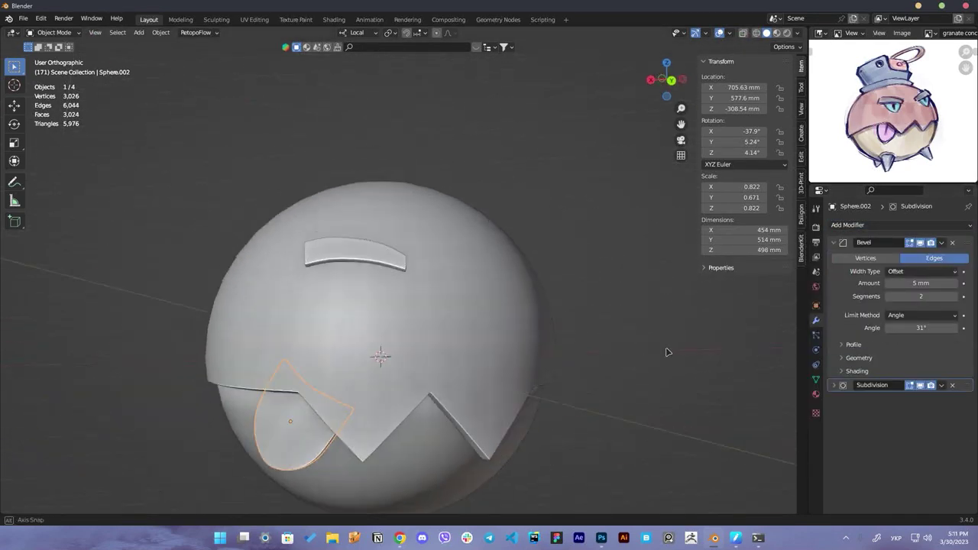
left_click(835, 244)
middle_click_drag(652, 288, 458, 264)
left_click(344, 264)
Add a Mirror modifier to the eyebrow using the head sphere as mirror object
left_click(848, 225)
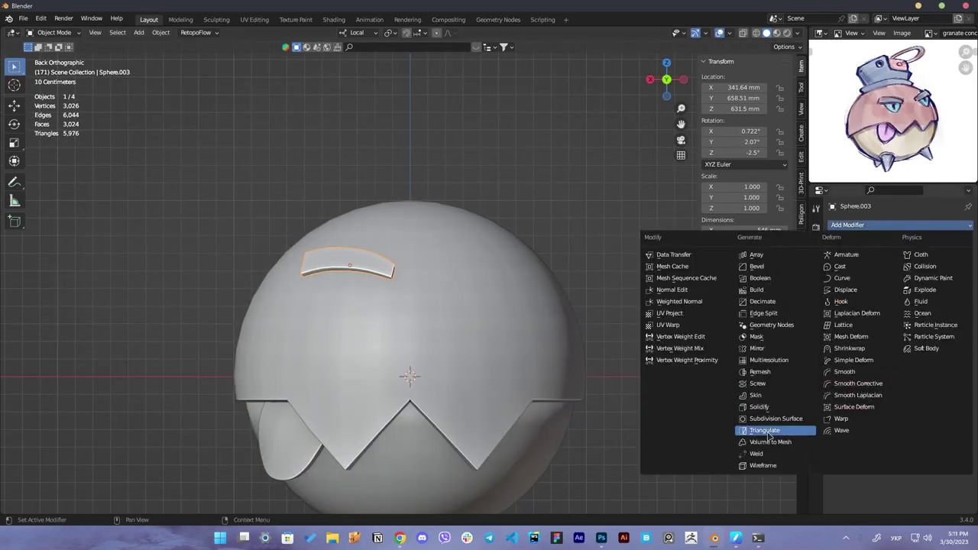
left_click(759, 431)
mouse_move(535, 276)
middle_mouse_down()
mouse_move(588, 277)
mouse_move(541, 265)
mouse_move(555, 311)
mouse_move(578, 327)
mouse_move(426, 265)
middle_mouse_up()
scroll(532, 327, "down", 3)
left_click(578, 327)
left_click(426, 264)
Scale the eyebrows up to 1.246 and tilt them about 18.7°
key("s")
left_click(413, 255)
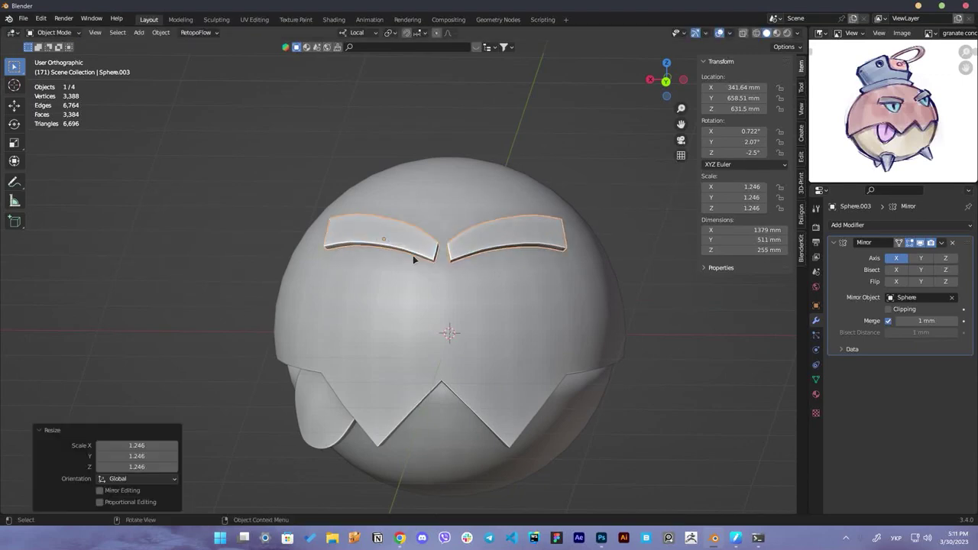
key("r")
left_click(525, 279)
middle_click_drag(526, 280, 508, 303)
Rotate and proportionally move the eyebrow's end vertices to follow the head
key("Tab")
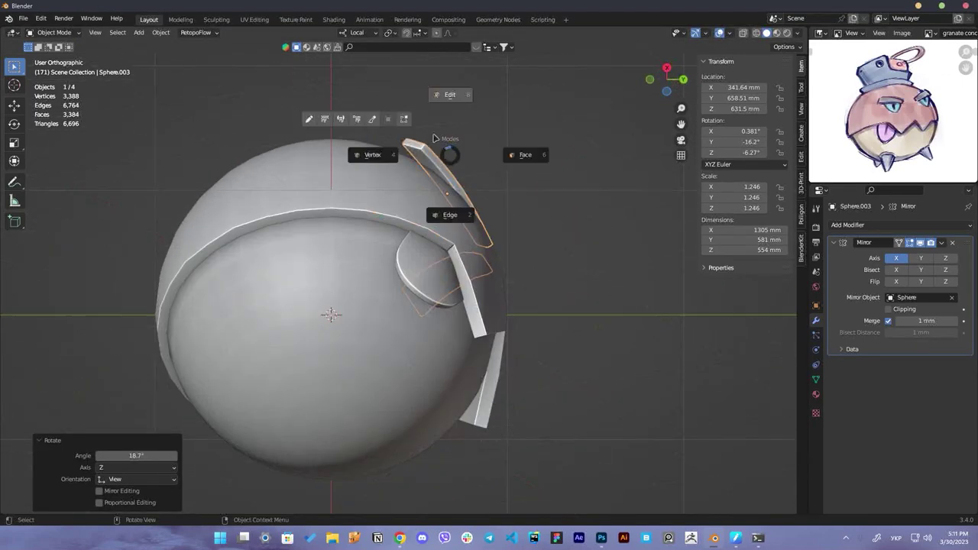
middle_click_drag(445, 138, 406, 144)
left_click(437, 197)
key("r")
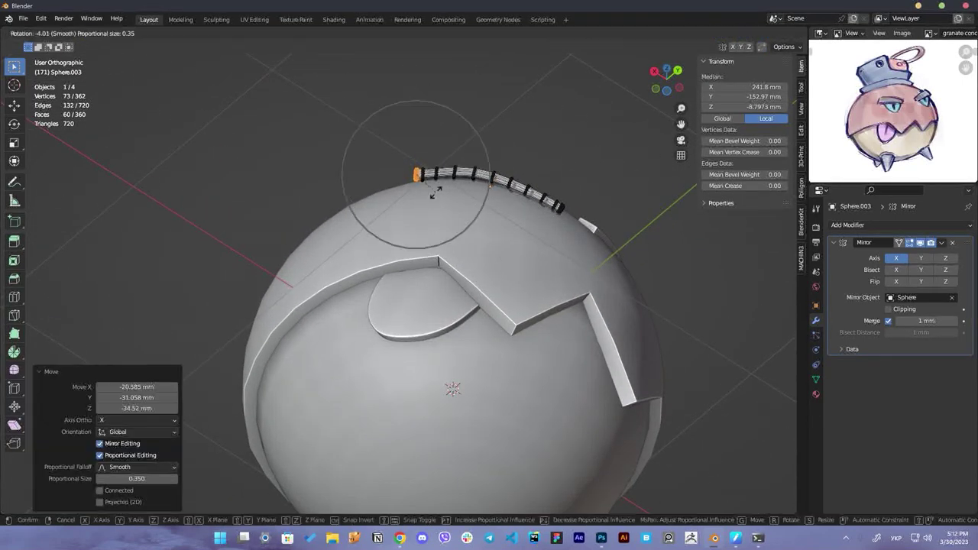
left_click(451, 191)
mouse_move(451, 191)
middle_mouse_down()
mouse_move(556, 267)
mouse_move(384, 194)
mouse_move(394, 258)
middle_mouse_up()
key("Tab")
Bend the eyebrow's tip down against the head with a soft proportional move
left_click(394, 258)
scroll(335, 216, "up", 5)
key("Tab")
middle_click_drag(334, 215, 214, 112)
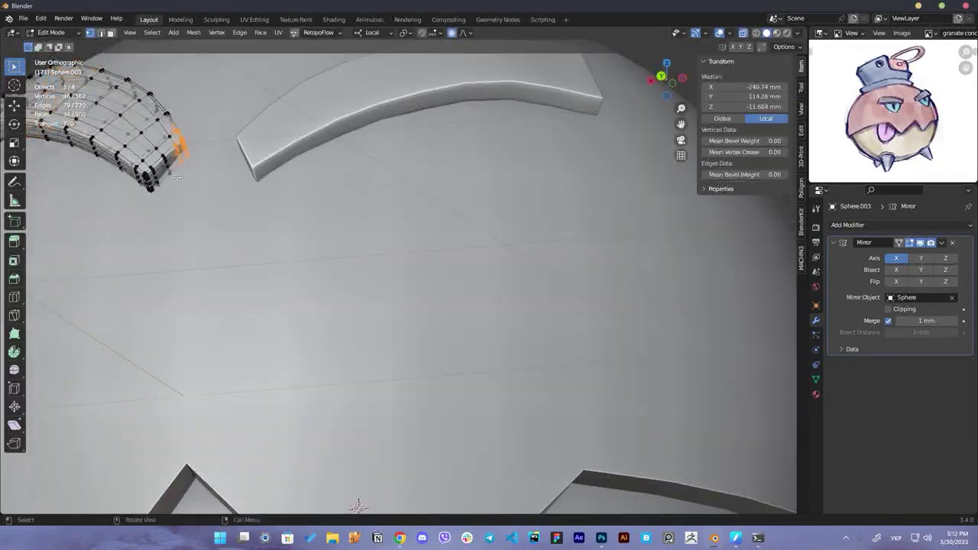
key("g")
left_click(214, 112)
scroll(214, 113, "down", 4)
scroll(463, 221, "down", 3)
mouse_move(463, 221)
middle_mouse_down()
mouse_move(604, 152)
mouse_move(548, 208)
mouse_move(459, 248)
middle_mouse_up()
key("Tab")
Select the head sphere and switch to editing its mesh
left_click(548, 208)
key("Tab")
scroll(459, 248, "up", 3)
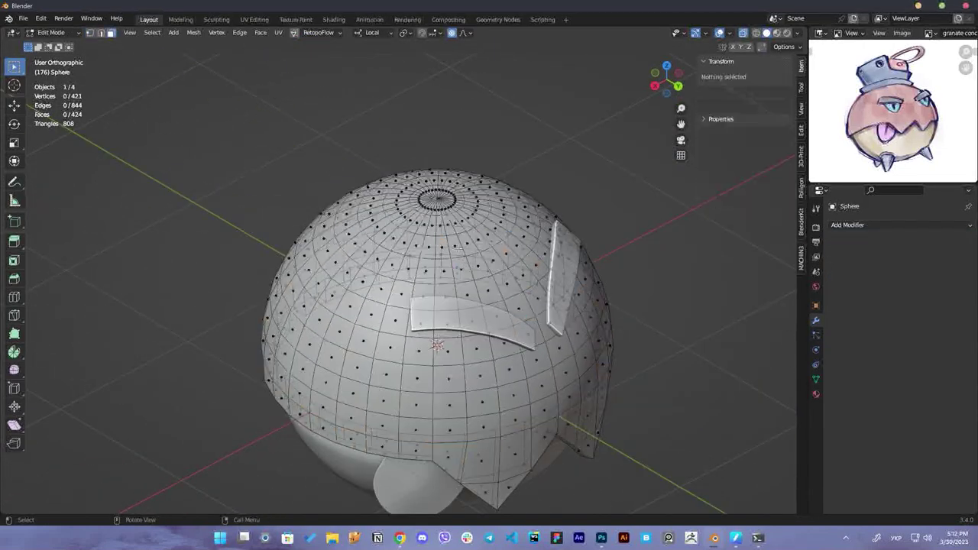
Select the head's top cap faces and separate them into their own object
left_click(437, 336, "alt")
mouse_move(436, 336)
middle_mouse_down()
mouse_move(456, 212)
mouse_move(437, 194)
mouse_move(489, 131)
mouse_move(484, 153)
mouse_move(522, 154)
middle_mouse_up()
left_click(451, 221, "alt")
left_click(437, 195, "alt+shift")
key("Tab")
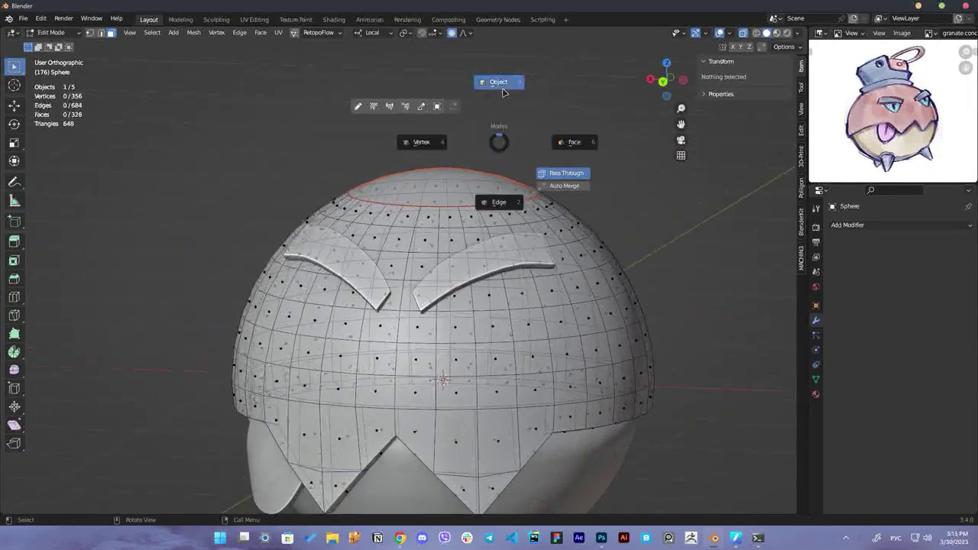
left_click(449, 189)
key("Tab")
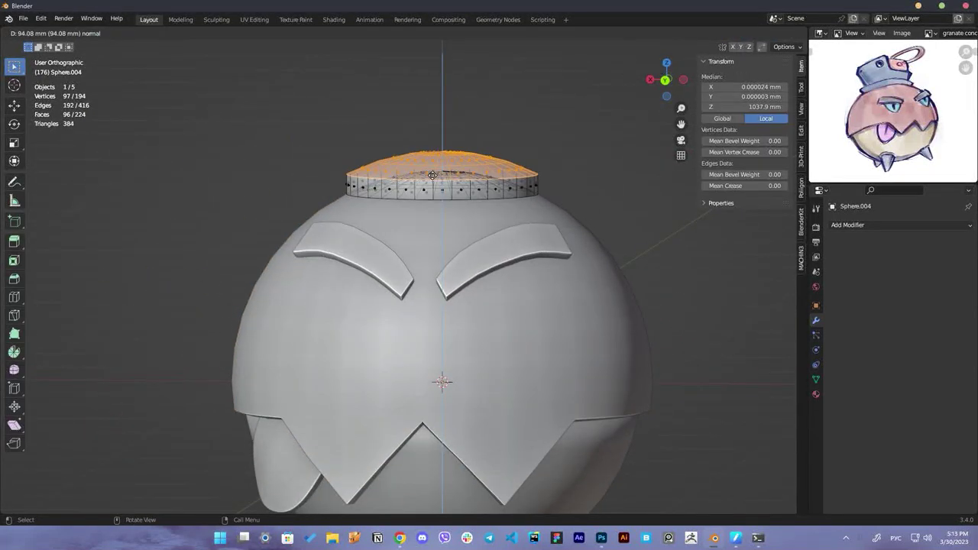
right_click(432, 172)
Delete the cap's domed top, leaving an open band, and select its upper edge loop
key("KP_7")
key("a")
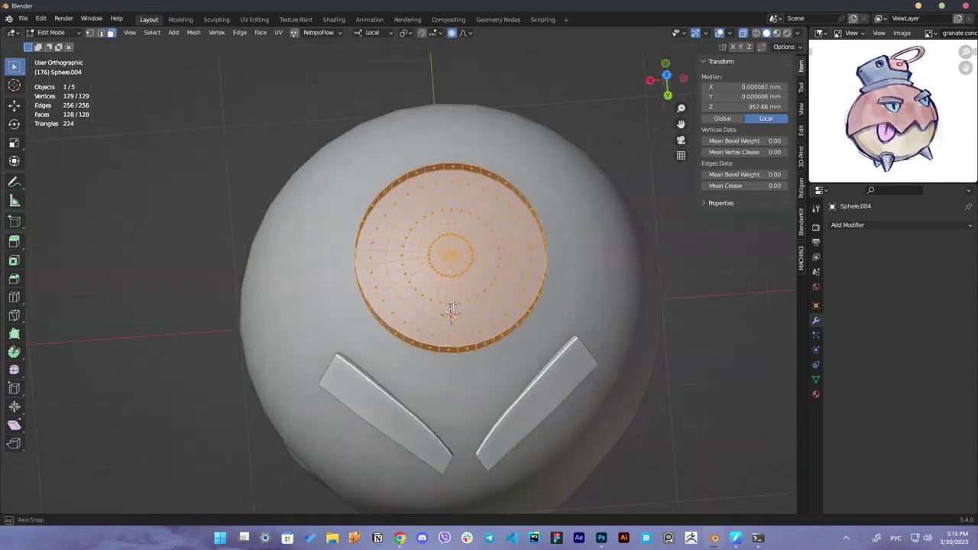
key("ctrl+KP_1")
middle_click_drag(539, 263, 495, 220)
left_click(474, 210)
key("x")
key("2")
left_click(490, 219, "alt")
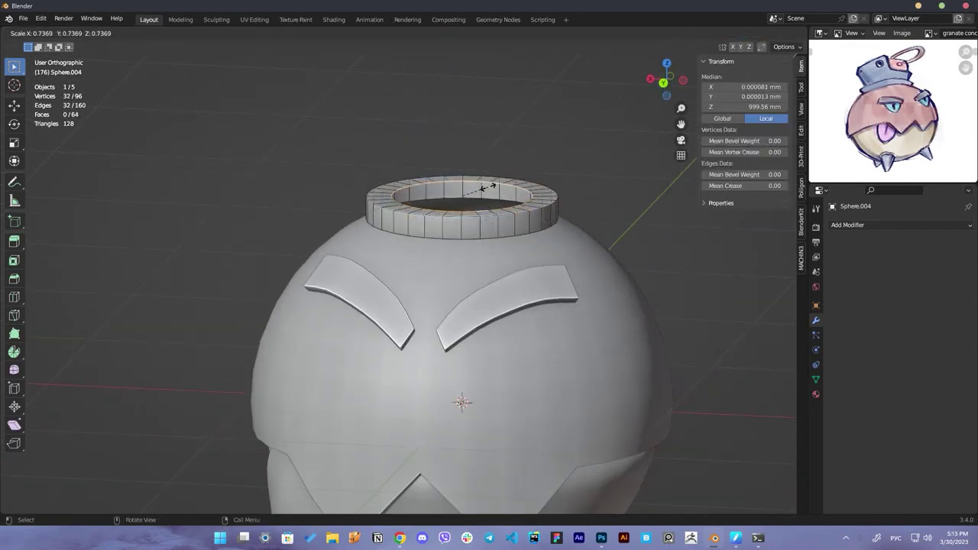
left_click(483, 187)
Extrude the rim upward into the crown and widen its top rim to 1.506 scale
key("e")
left_click(537, 70)
key("s")
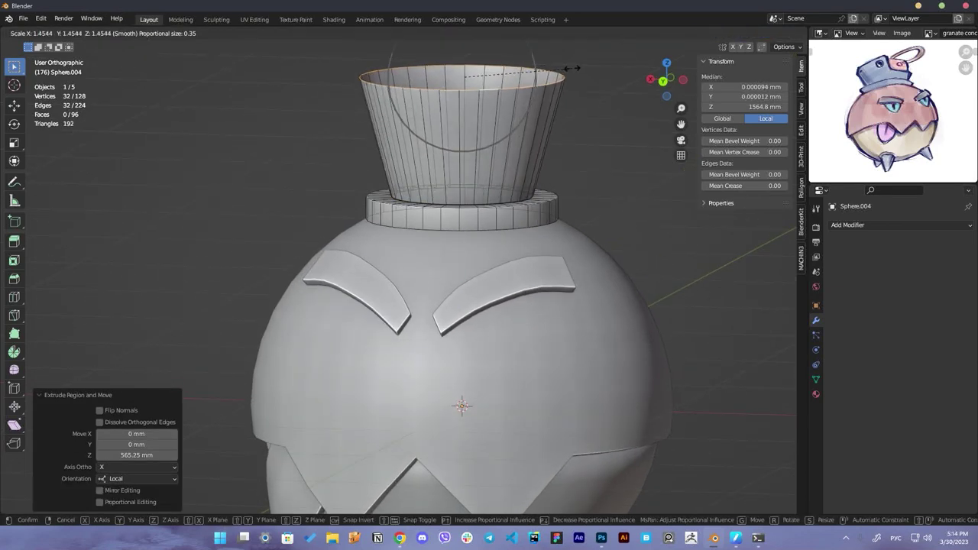
left_click(572, 68)
scroll(548, 216, "down", 4)
scroll(482, 202, "up", 3)
key("Escape")
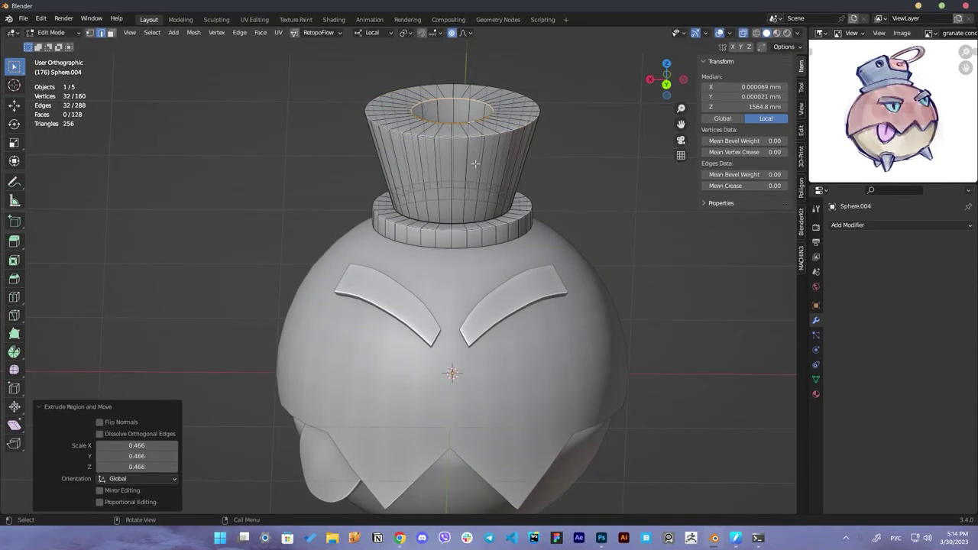
key("ctrl+z")
key("s")
left_click(509, 140)
Lower the crown's top rim along the vertical axis
key("ctrl+KP_1")
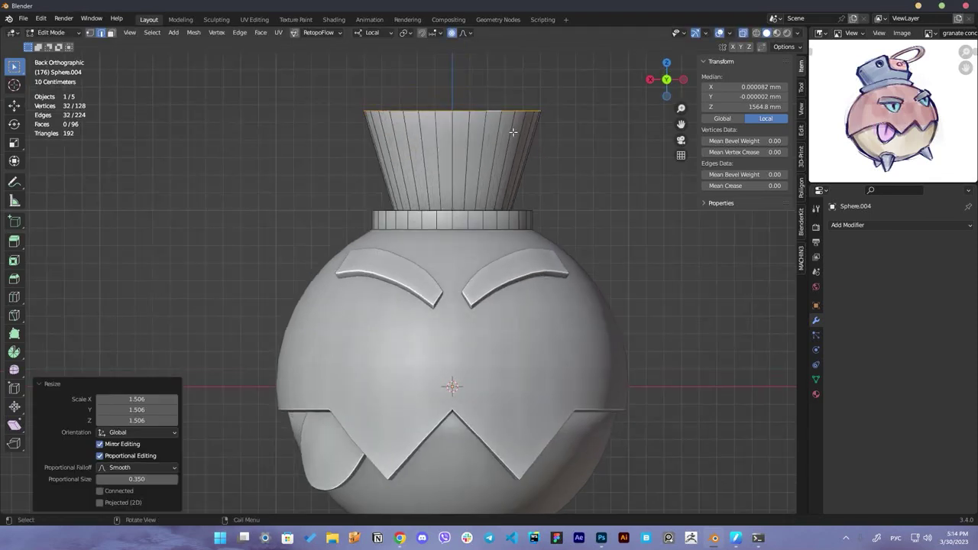
key("g")
key("z")
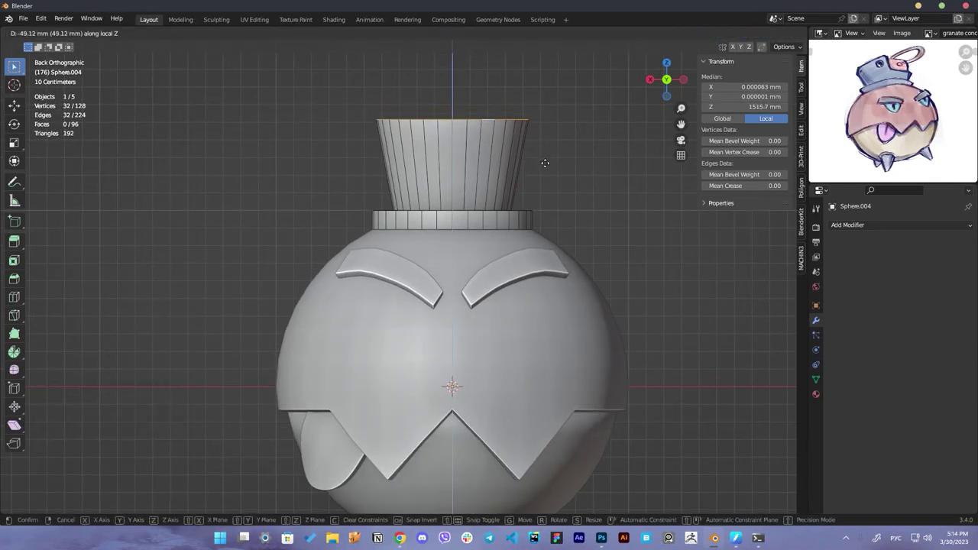
left_click(545, 164)
middle_click_drag(546, 164, 561, 181)
Grid Fill the crown's open top
key("ctrl+Tab")
left_click(449, 134)
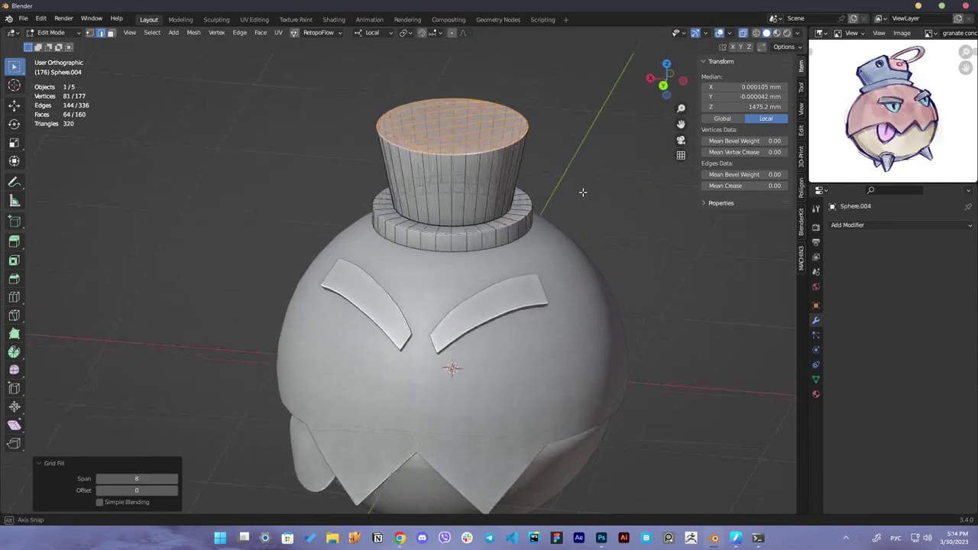
middle_click_drag(465, 125, 459, 115)
Dome the hat's top by moving its centre vertex with spherical proportional falloff
left_click(453, 124)
left_click(432, 32)
left_click(440, 94)
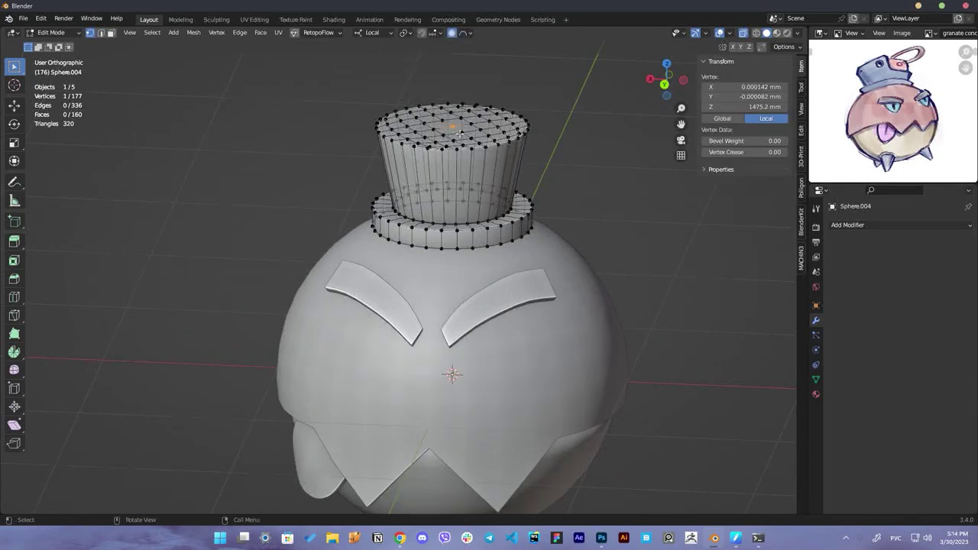
key("g")
key("y")
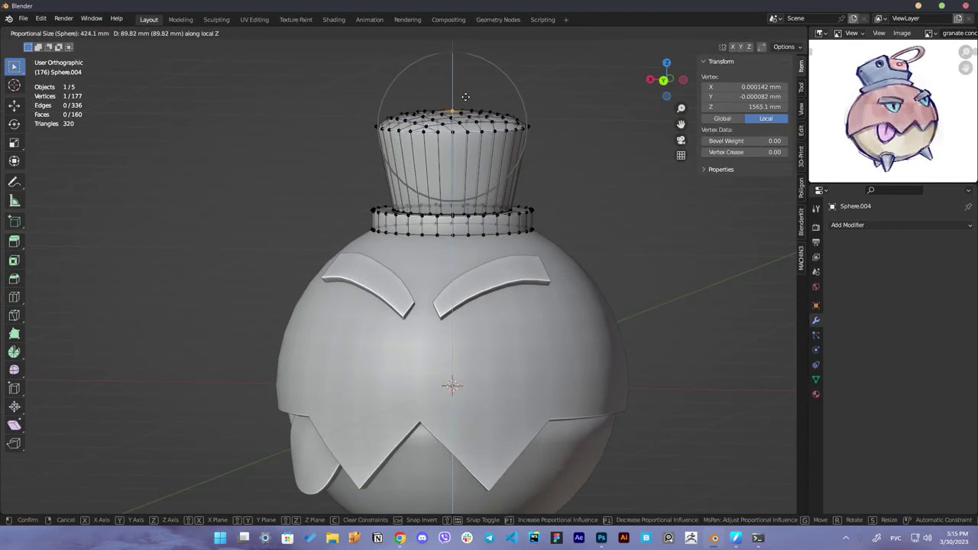
left_click(465, 96)
key("Tab")
middle_click_drag(466, 96, 542, 157)
key("ctrl+KP_1")
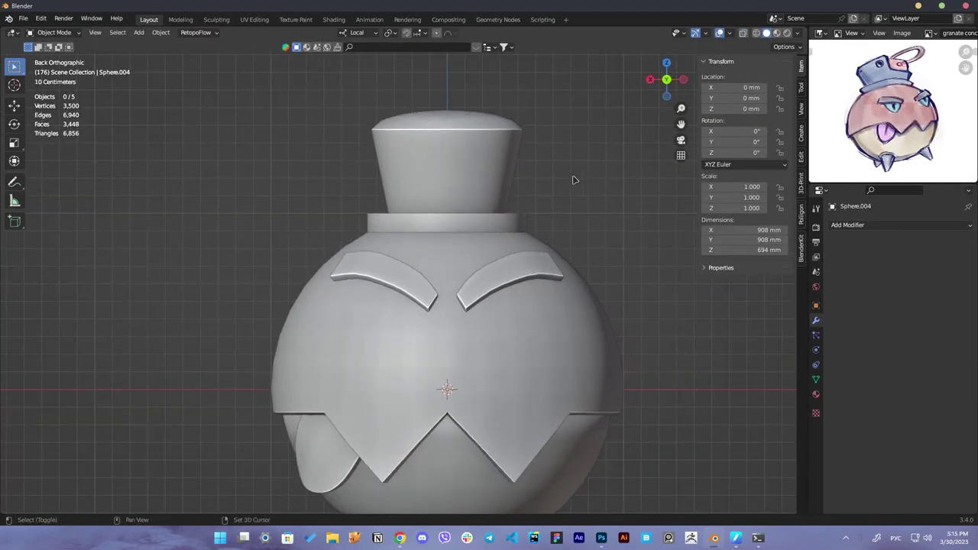
Add a cube, then move and scale it down so it sits over the top of the hat
key("shift+a")
left_click(622, 201)
scroll(569, 263, "down", 3)
key("g")
left_click(471, 440)
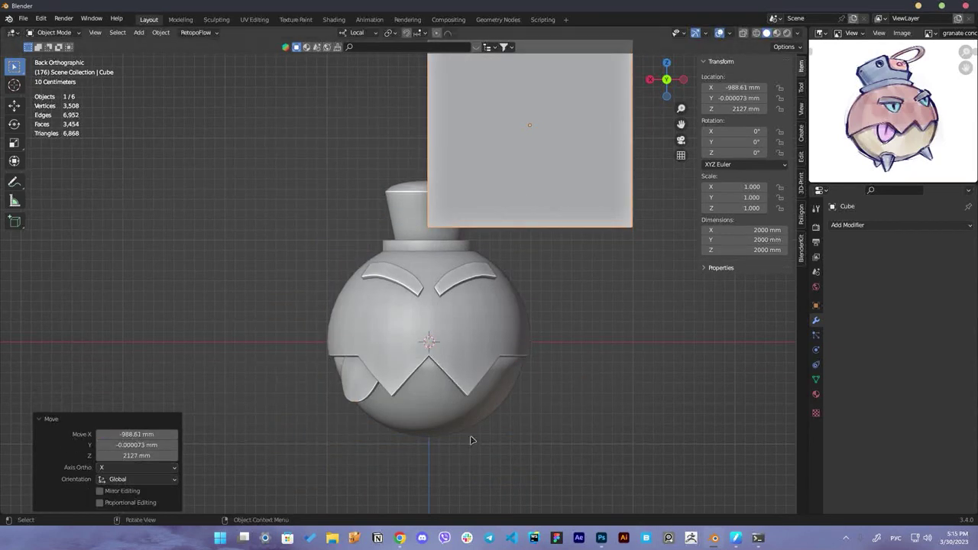
key("s")
left_click(563, 247)
key("g")
mouse_move(580, 244)
middle_mouse_down()
mouse_move(650, 242)
mouse_move(510, 200)
middle_mouse_up()
key("s")
left_click(600, 241)
Bevel the cube's lower edge into a rounded corner, 275 mm wide with 6 segments
key("Tab")
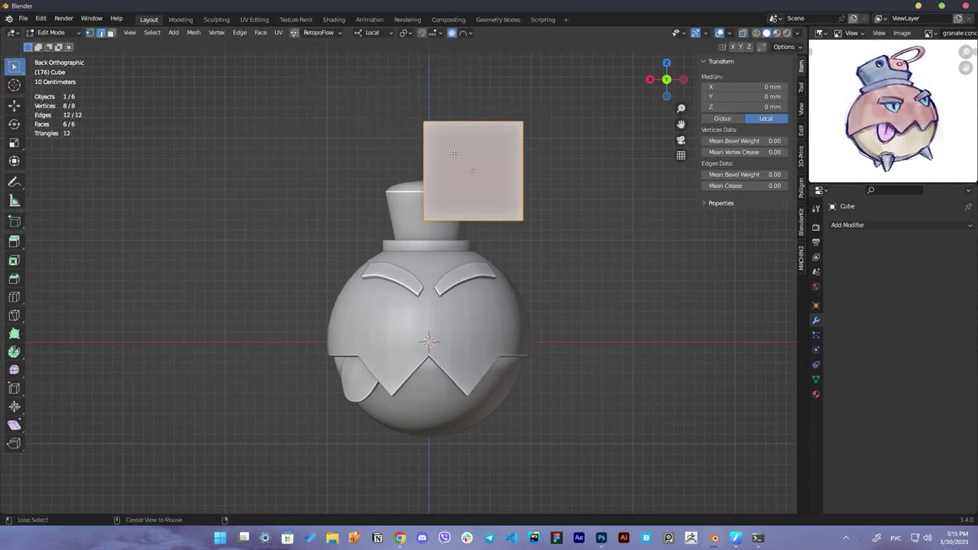
mouse_move(454, 152)
middle_mouse_down()
mouse_move(457, 107)
mouse_move(454, 223)
middle_mouse_up()
left_click(430, 116)
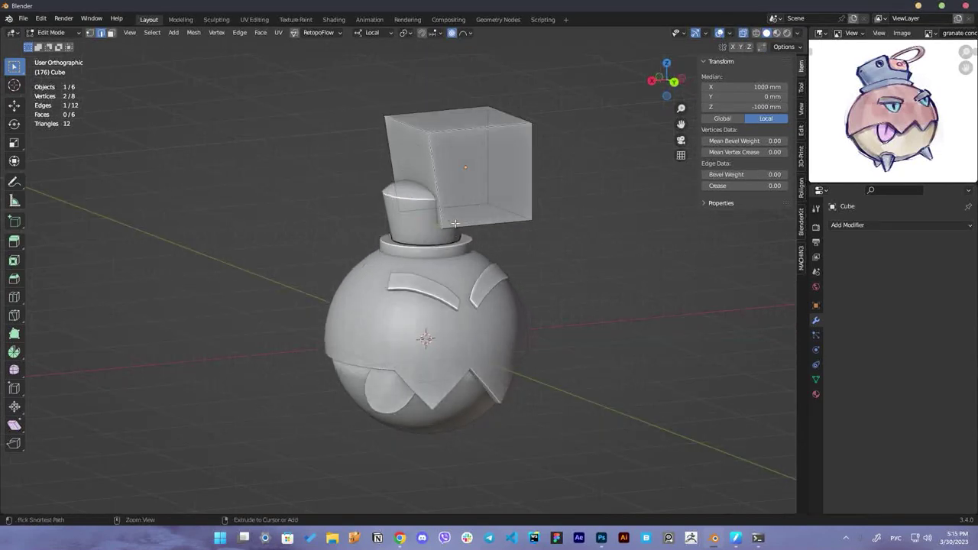
left_click(463, 203)
key("ctrl+KP_1")
scroll(547, 211, "up", 2)
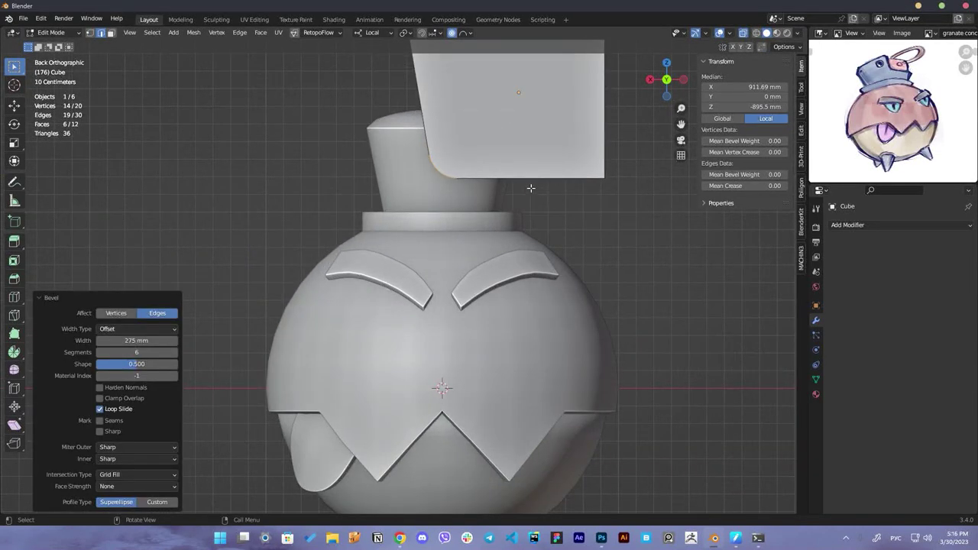
key("Tab")
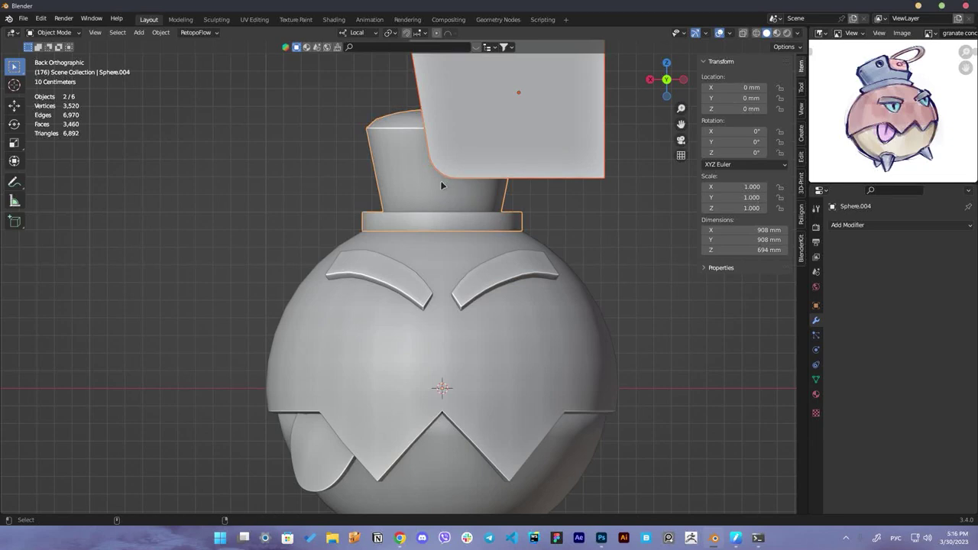
Try a boolean cut of the cube from the hat, then undo it
key("shift+ctrl+b")
left_click(427, 248)
mouse_move(428, 249)
middle_mouse_down()
mouse_move(452, 253)
mouse_move(431, 257)
mouse_move(476, 239)
middle_mouse_up()
key("ctrl+z")
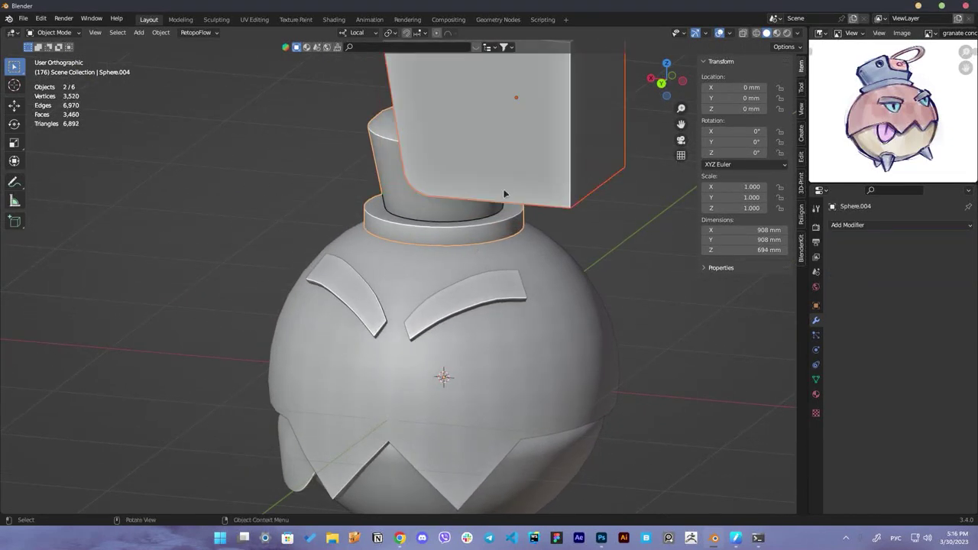
left_click(504, 193)
scroll(519, 194, "down", 4)
Delete the hat's domed top faces, leaving an open rim
left_click(446, 206)
key("Tab")
key("ctrl+KP_1")
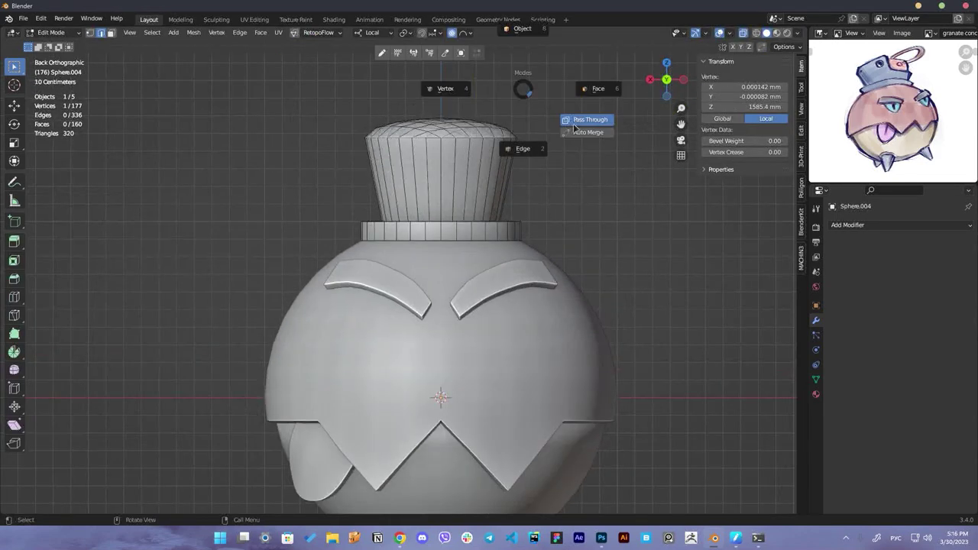
left_click_drag(615, 71, 336, 141)
left_click_drag(313, 81, 579, 131)
key("x")
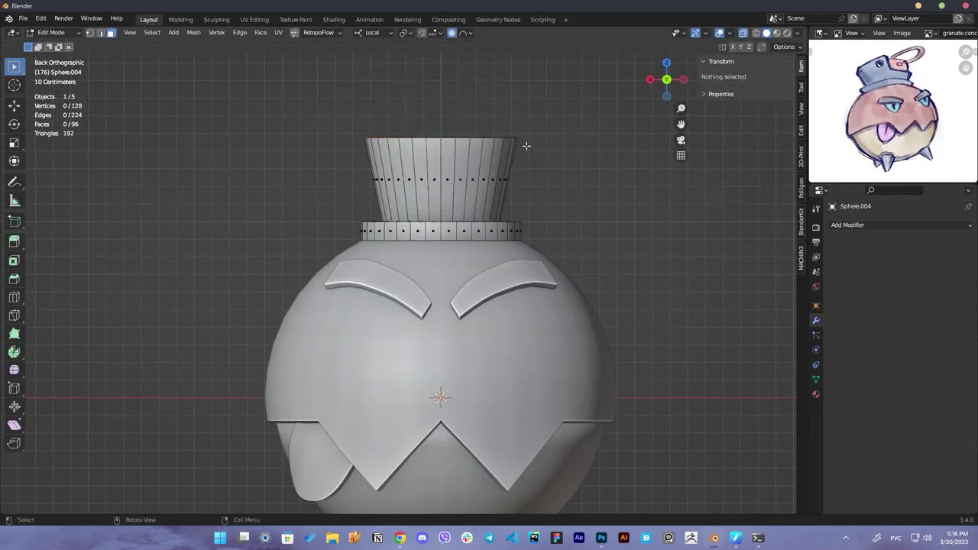
middle_click_drag(474, 153, 459, 145)
Extrude the open rim inward and then downward to hollow out the crown
left_click(455, 145, "alt")
key("e")
right_click(462, 142)
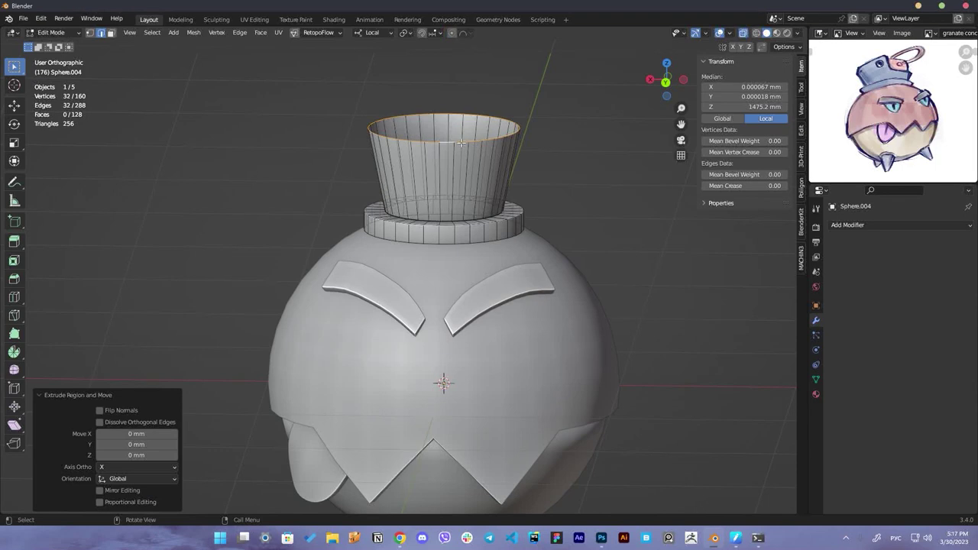
left_click(451, 138)
key("e")
left_click(468, 243)
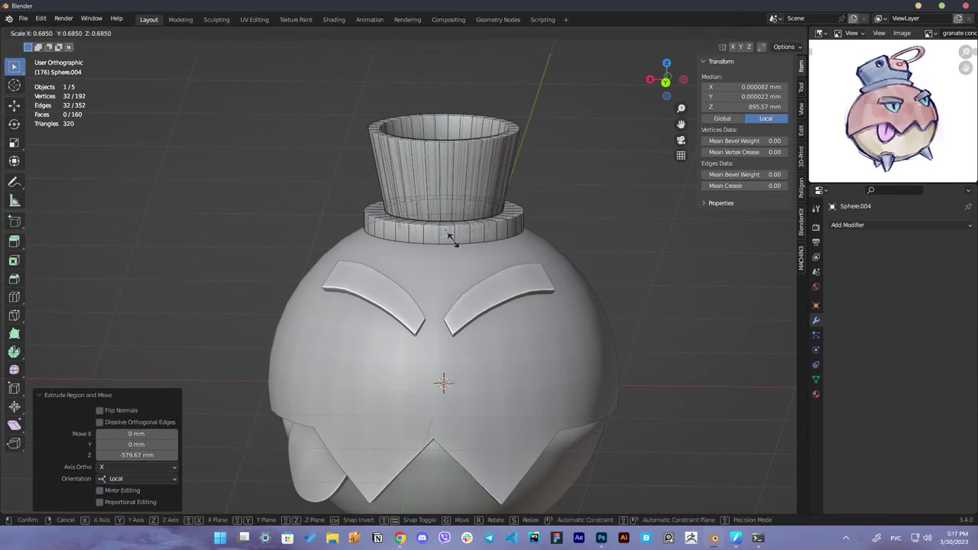
key("ctrl+KP_1")
key("alt+a")
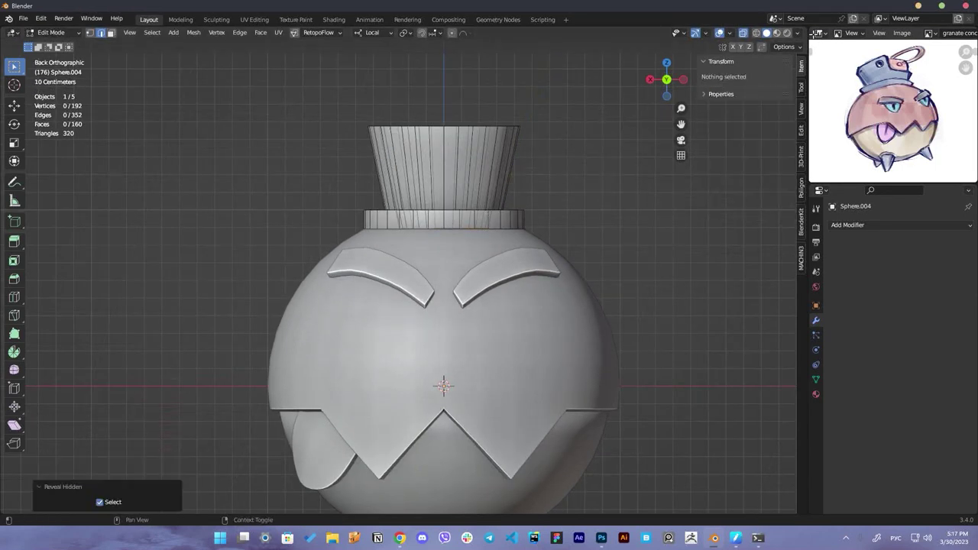
Split the 3D view into two side-by-side areas
left_click_drag(813, 516, 617, 219)
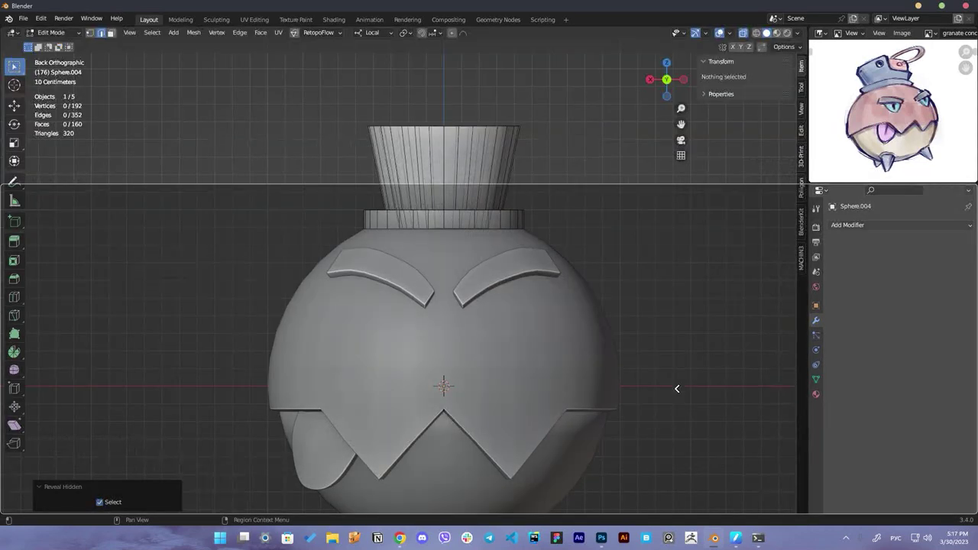
left_click_drag(810, 260, 790, 241)
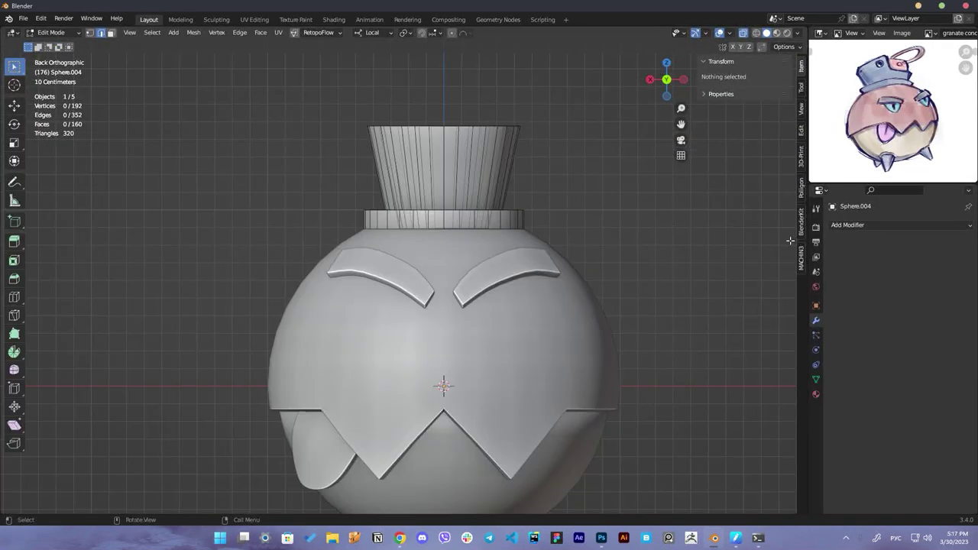
left_click_drag(798, 188, 607, 188)
Make the right area an Outliner, smooth-shade the hat cup, and edit the cutter cube
left_click(615, 32)
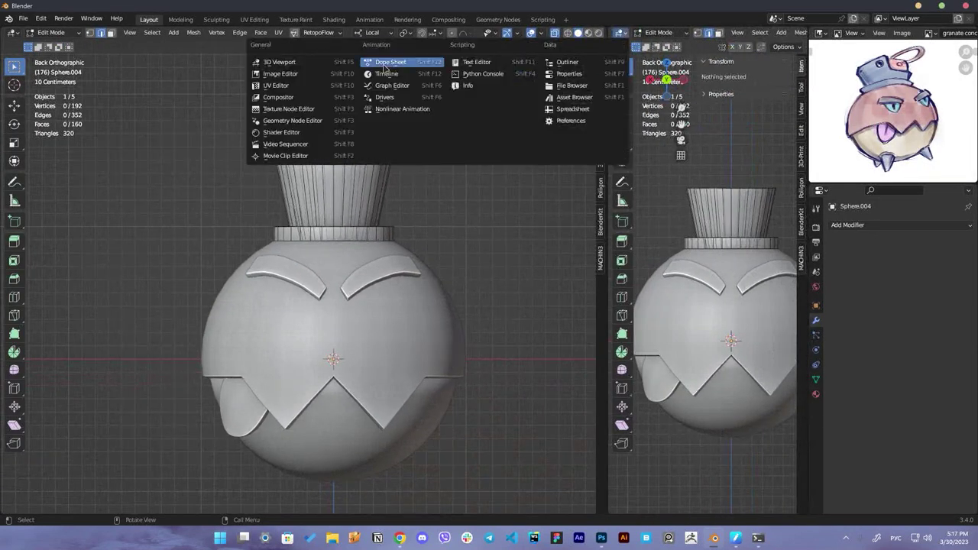
left_click(557, 61)
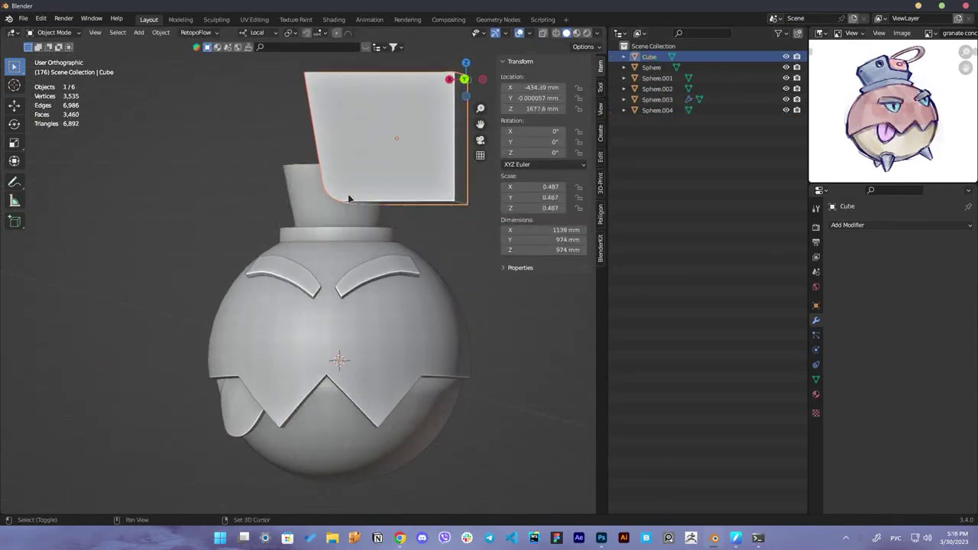
right_click(303, 202)
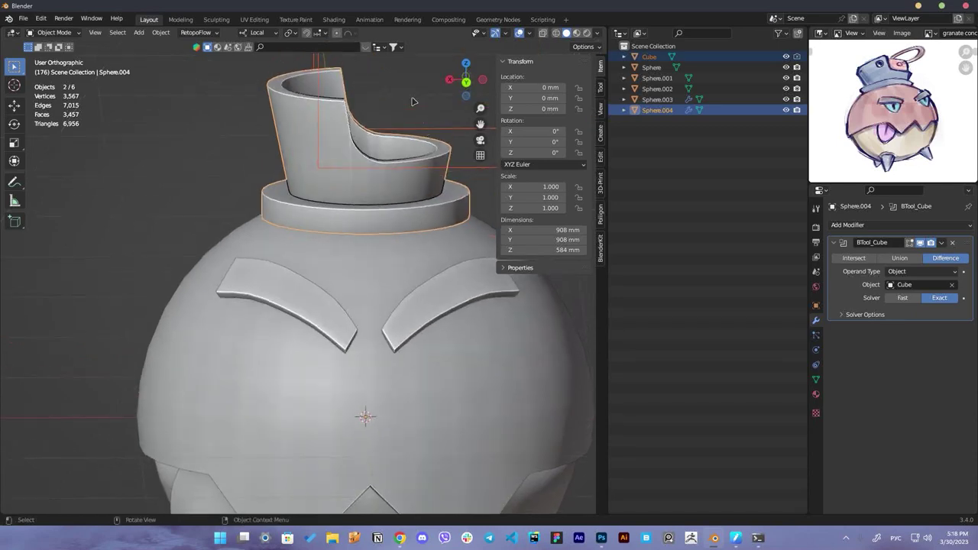
scroll(382, 248, "up", 4)
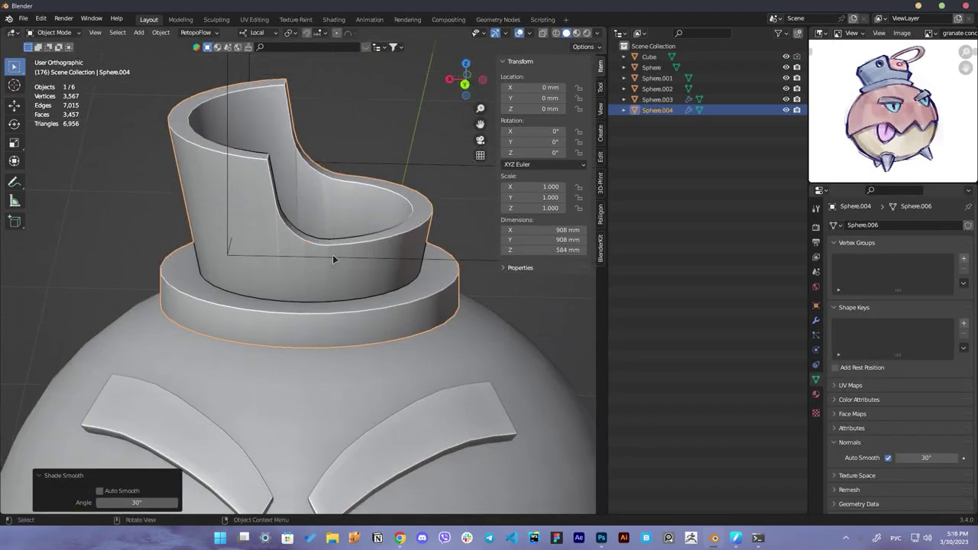
key("Tab")
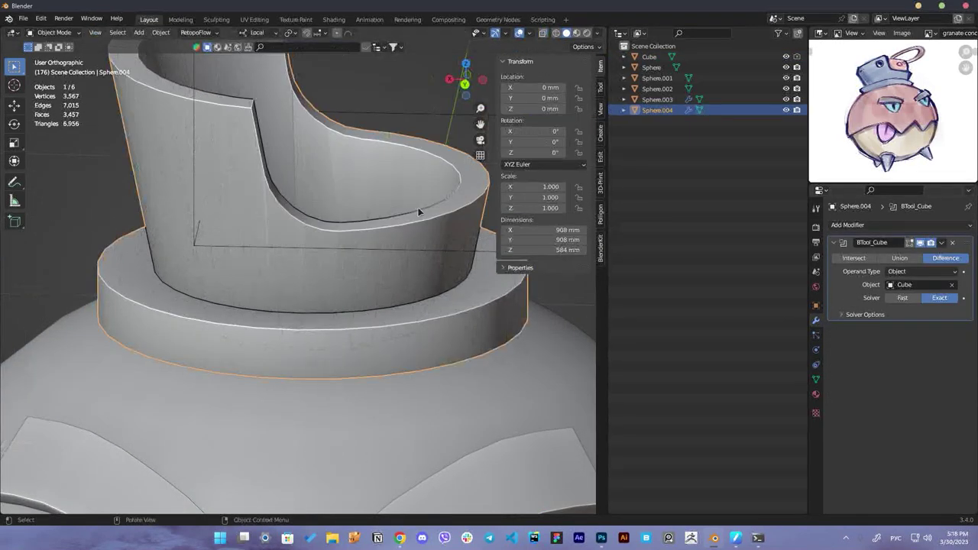
key("Tab")
Switch to see-through wireframe, leave the cutter cube, and select the hat cup in Object Mode
scroll(385, 153, "up", 3)
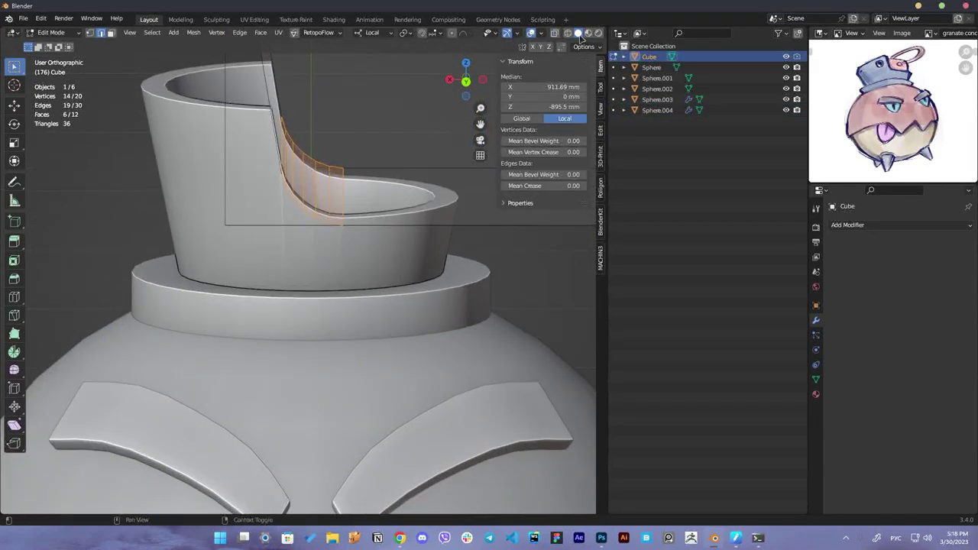
key("ctrl+KP_1")
key("shift+z")
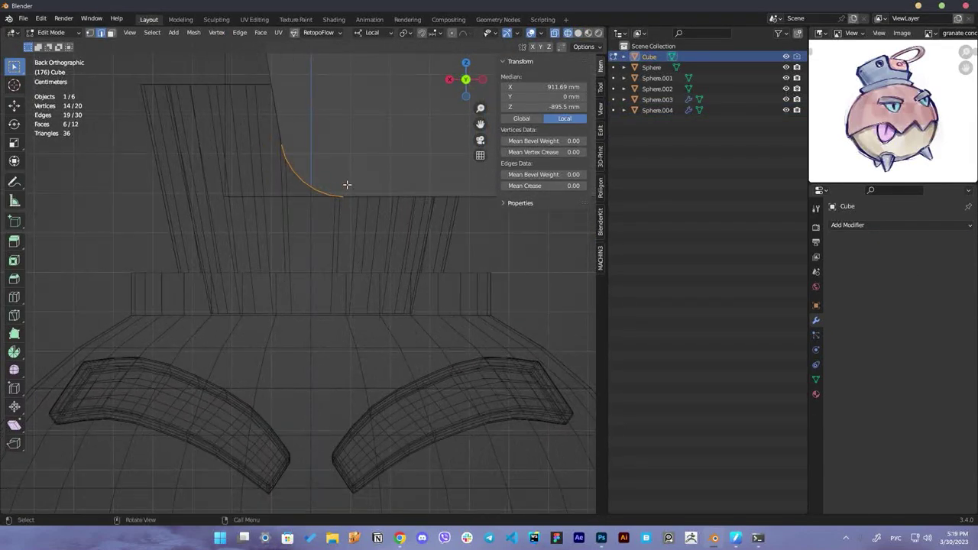
scroll(330, 181, "up", 2)
scroll(269, 219, "down", 3)
middle_click_drag(320, 255, 290, 221)
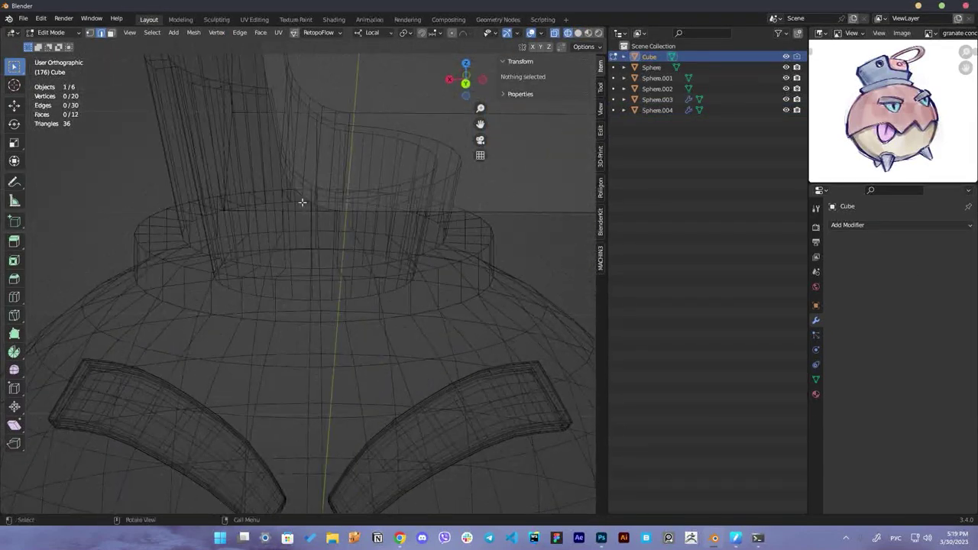
key("Tab")
left_click(257, 192)
key("Tab")
left_click(308, 107)
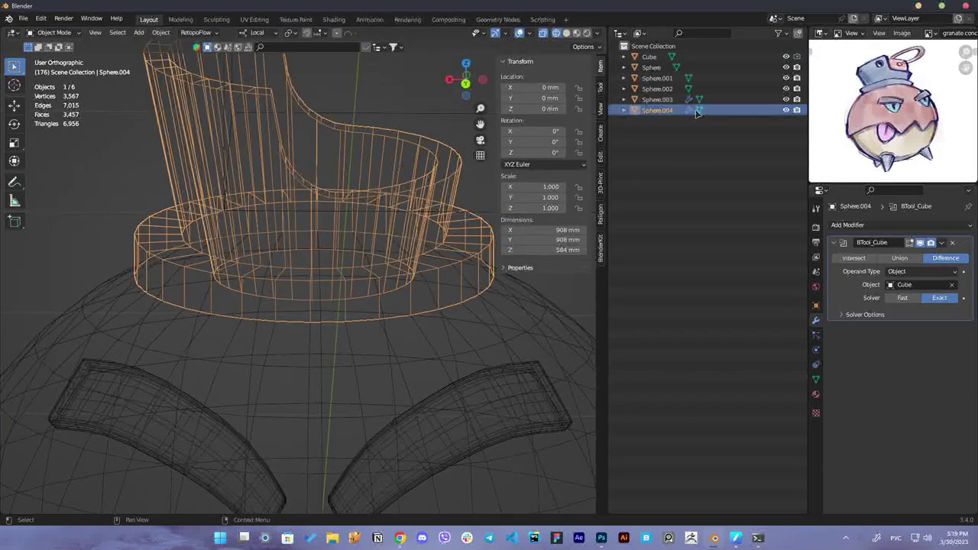
Apply the BTool_Cube boolean to the hat cup and edit its mesh in solid shading
key("ctrl+a")
scroll(362, 321, "up", 3)
key("Tab")
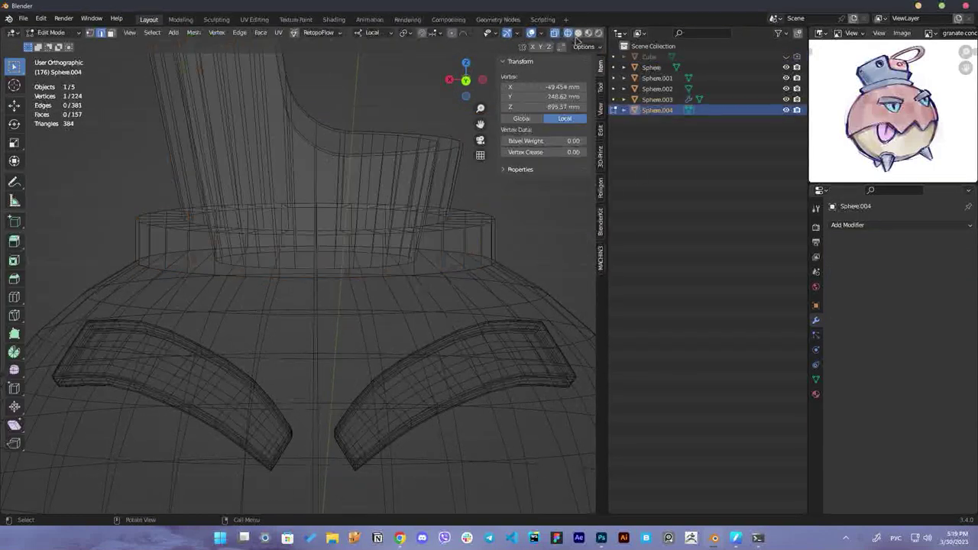
key("shift+z")
middle_click_drag(362, 321, 324, 293)
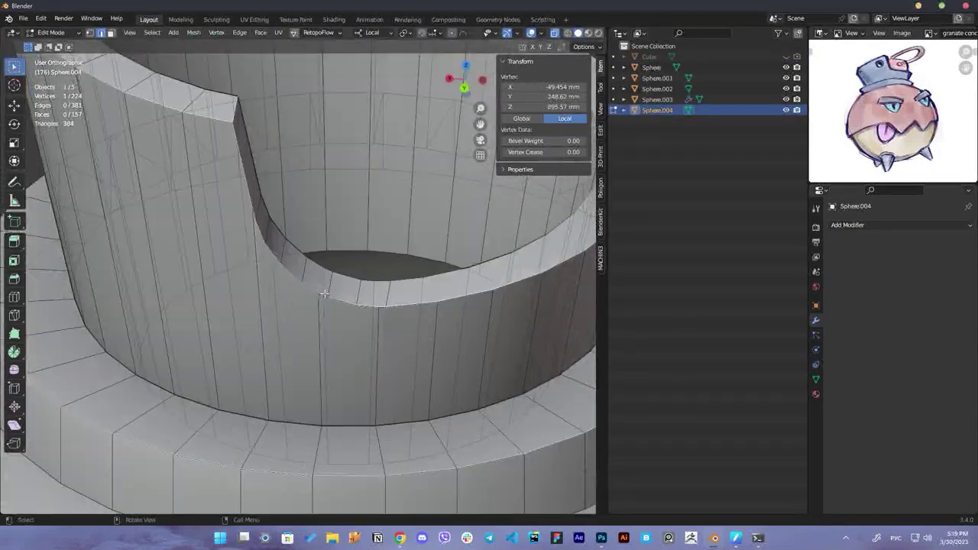
With snapping on, snap the stray vertex onto the rim and merge it with its neighbour
left_click(421, 32)
left_click_drag(317, 293, 376, 284)
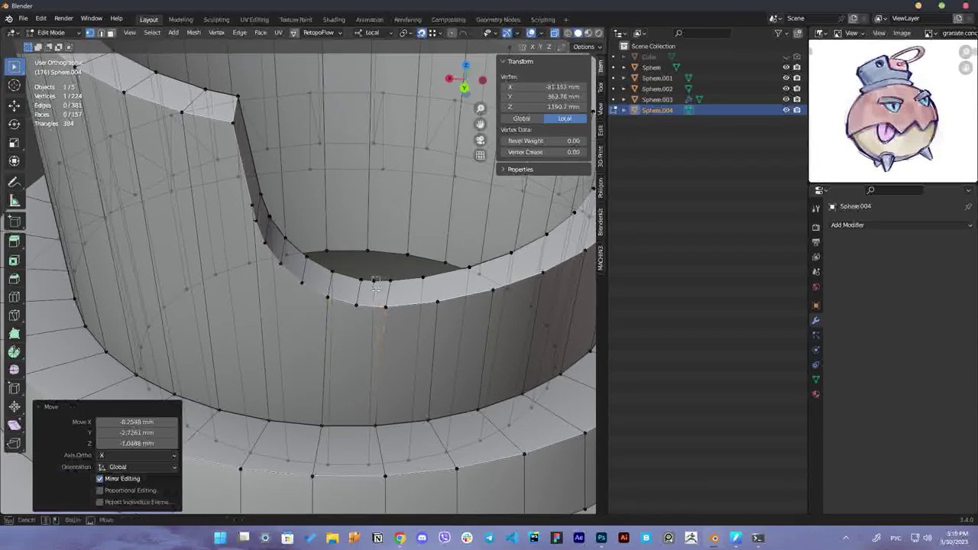
mouse_move(376, 287)
middle_mouse_down()
mouse_move(303, 278)
mouse_move(281, 255)
mouse_move(422, 277)
mouse_move(329, 367)
middle_mouse_up()
left_click(294, 273, "shift")
key("2")
Add a centred edge loop around the cup wall
right_click(306, 435)
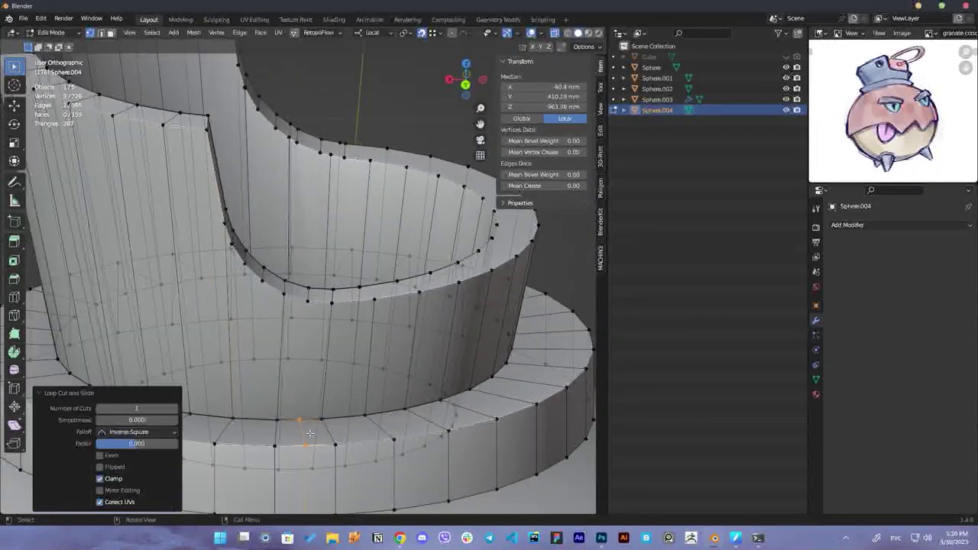
left_click(304, 424)
right_click(303, 424)
middle_click_drag(304, 424, 304, 377)
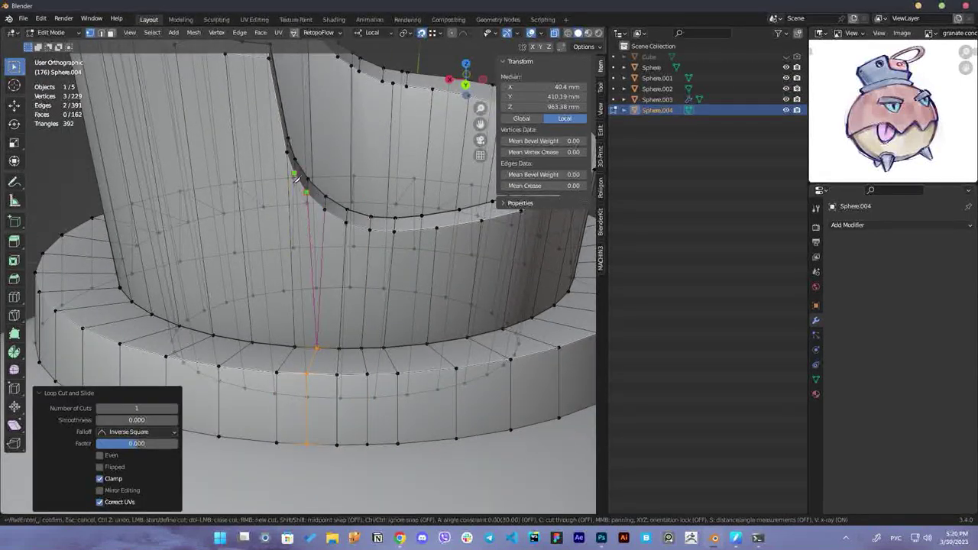
Knife-cut down the cup wall and across the rim, joining the notch vertices to the rims
mouse_move(297, 178)
middle_mouse_down()
mouse_move(179, 280)
mouse_move(331, 497)
mouse_move(320, 306)
middle_mouse_up()
key("Return")
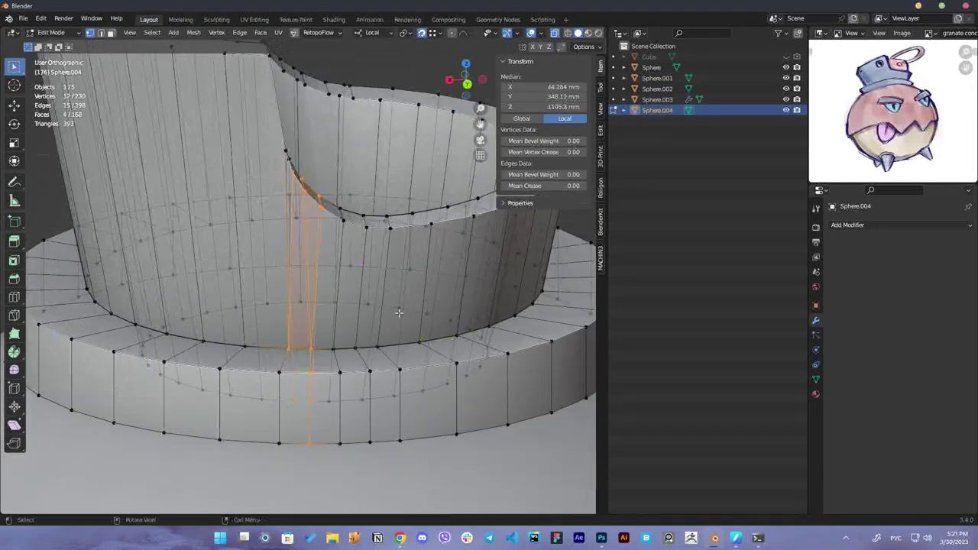
mouse_move(316, 270)
middle_mouse_down()
mouse_move(326, 286)
mouse_move(376, 262)
mouse_move(316, 295)
middle_mouse_up()
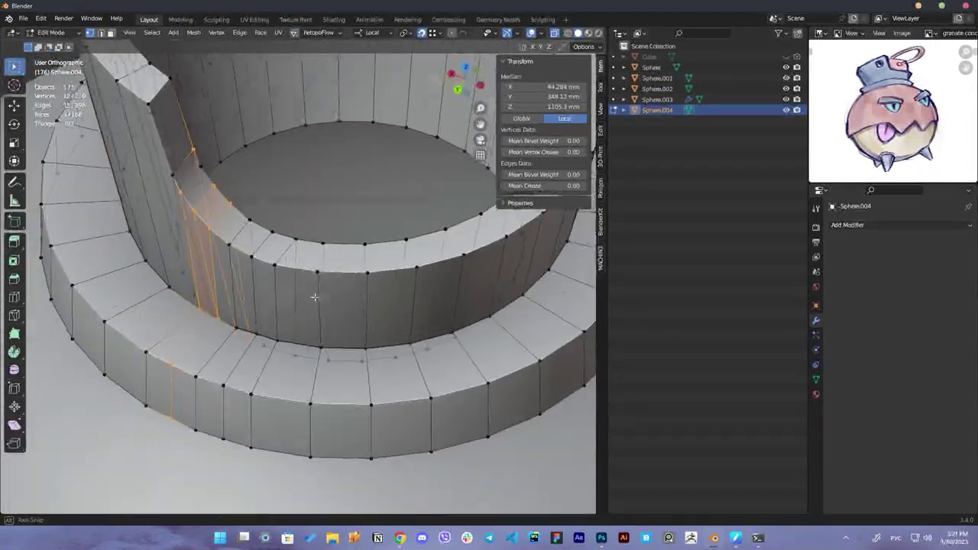
key("k")
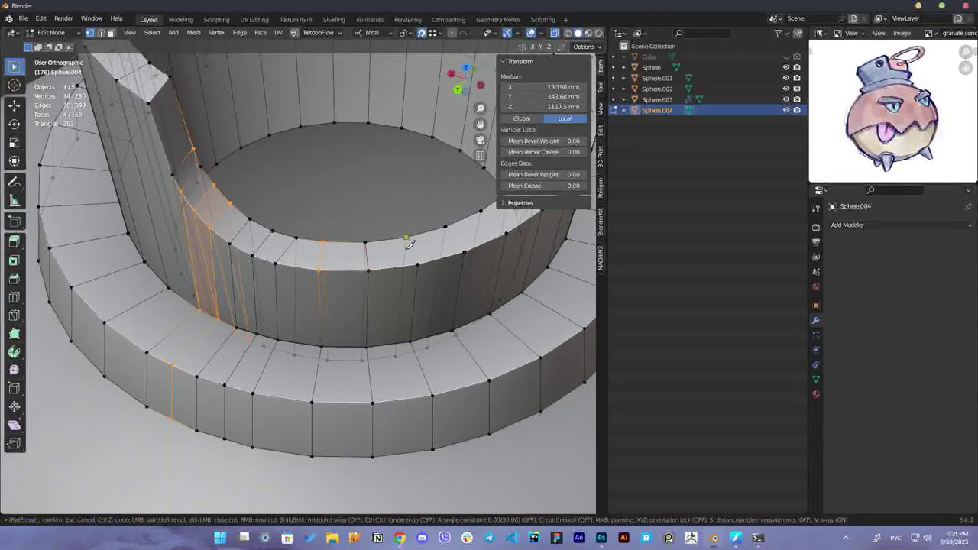
middle_click_drag(468, 260, 397, 268)
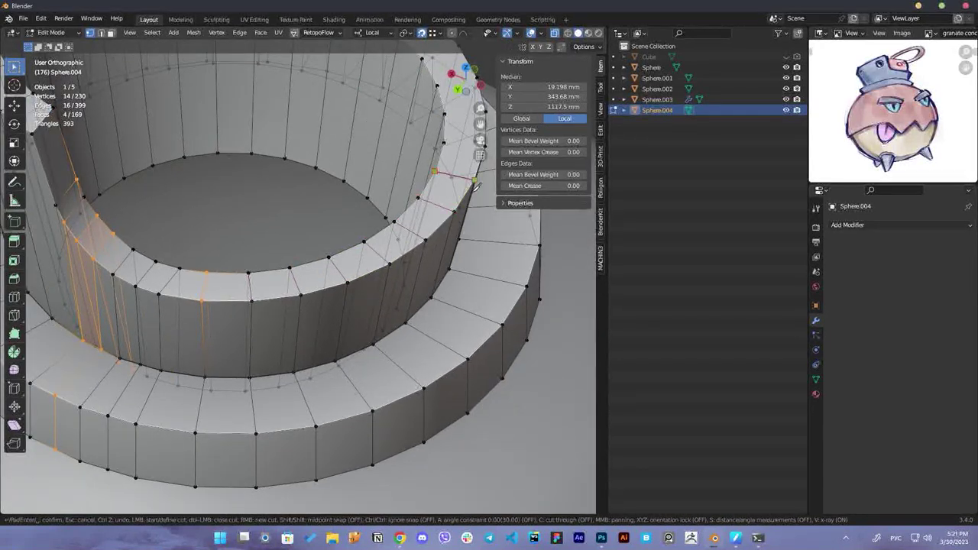
mouse_move(475, 185)
middle_mouse_down()
mouse_move(447, 389)
mouse_move(342, 375)
middle_mouse_up()
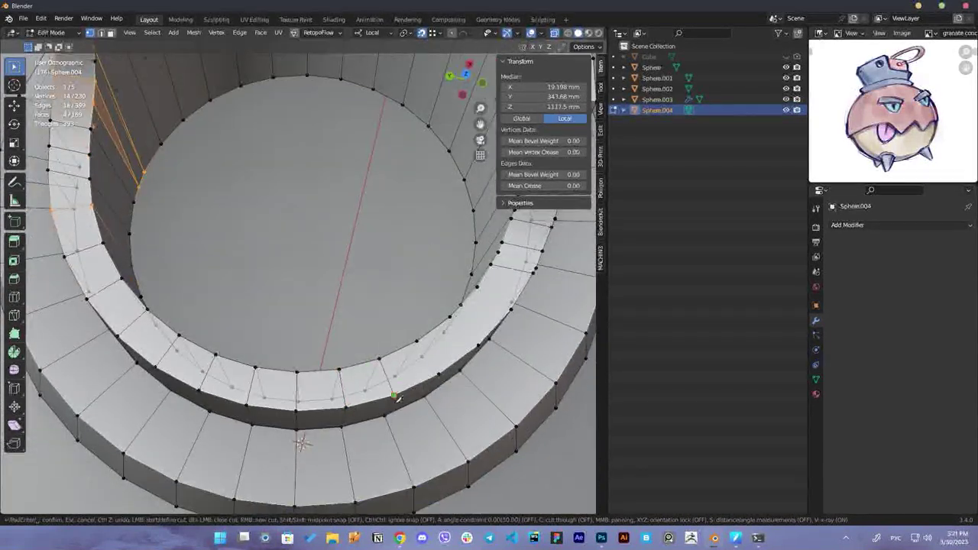
key("Return")
mouse_move(479, 348)
middle_mouse_down()
mouse_move(375, 319)
mouse_move(453, 249)
middle_mouse_up()
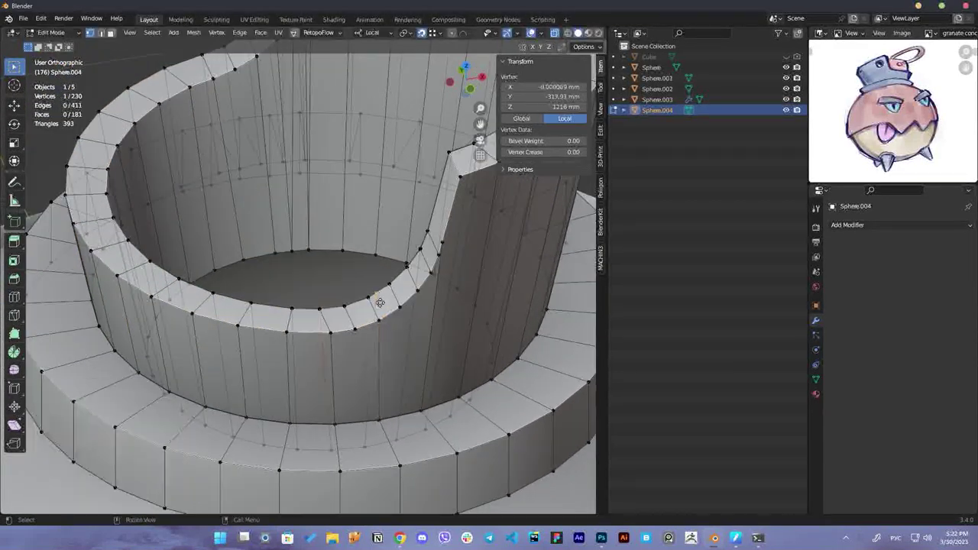
Move a rim vertex into place and merge the cup's overlapping vertices by distance
key("alt+a")
left_click_drag(453, 249, 458, 260)
middle_click_drag(473, 290, 321, 260)
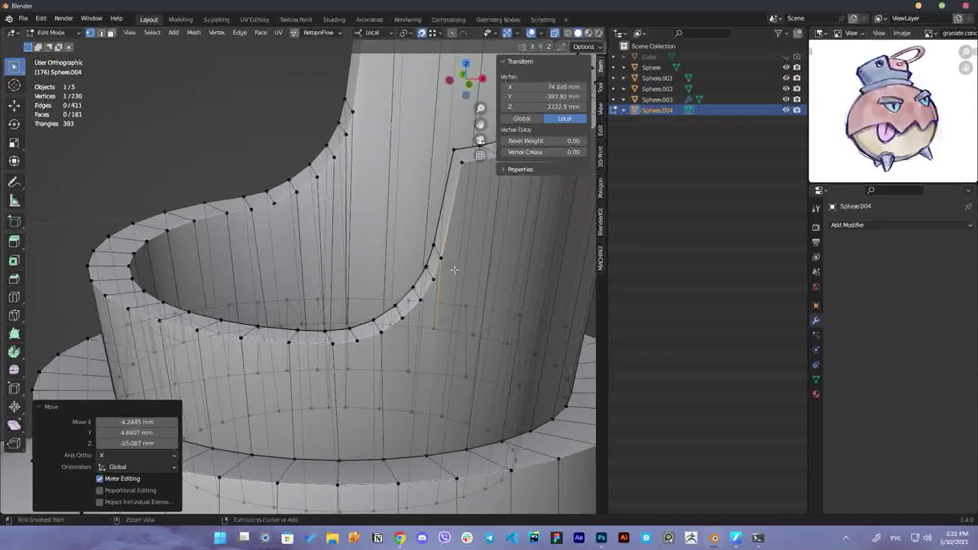
mouse_move(453, 268)
middle_mouse_down()
mouse_move(436, 257)
mouse_move(402, 304)
mouse_move(413, 277)
mouse_move(424, 283)
mouse_move(404, 364)
mouse_move(420, 348)
middle_mouse_up()
left_click(403, 272)
scroll(405, 363, "down", 2)
key("a")
key("m")
left_click(404, 364)
scroll(405, 363, "up", 5)
Knife-cut the cup wall and check the result in Object Mode
key("k")
key("k")
middle_click_drag(315, 431, 367, 377)
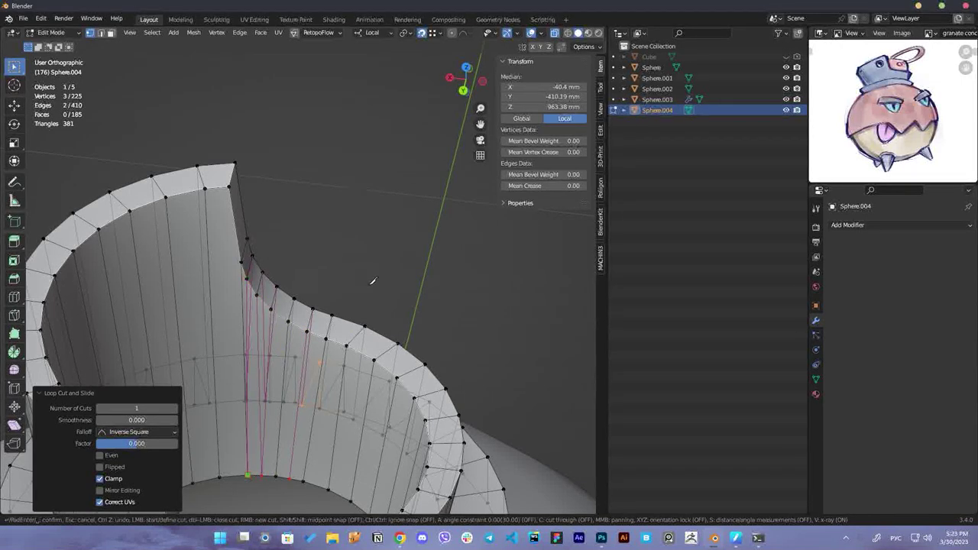
key("Tab")
mouse_move(271, 286)
middle_mouse_down()
mouse_move(269, 353)
mouse_move(411, 404)
middle_mouse_up()
scroll(406, 339, "up", 3)
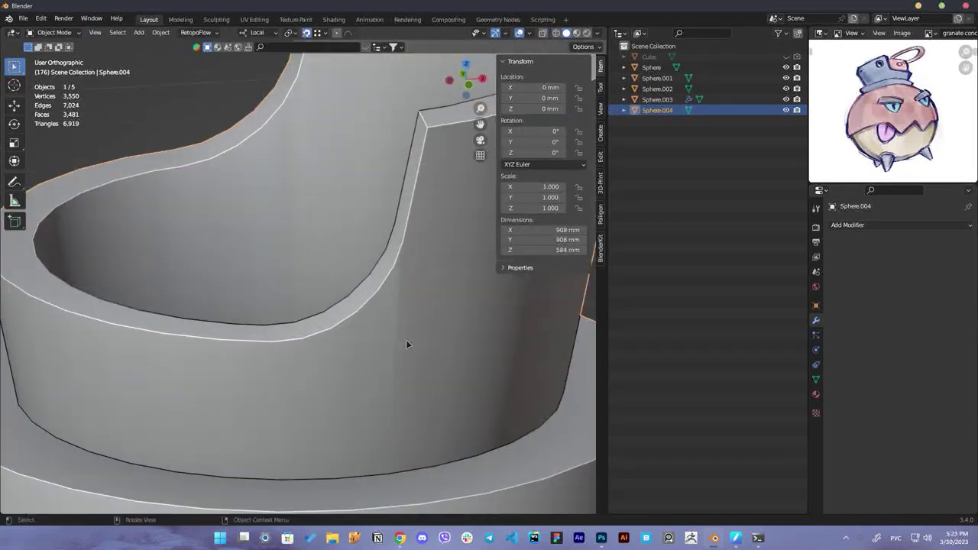
key("Tab")
Adjust vertices along the notch edge, checking the whole cup between tweaks
mouse_move(423, 264)
middle_mouse_down()
mouse_move(456, 278)
mouse_move(252, 260)
middle_mouse_up()
left_click_drag(253, 259, 263, 266)
left_click(264, 267, "shift")
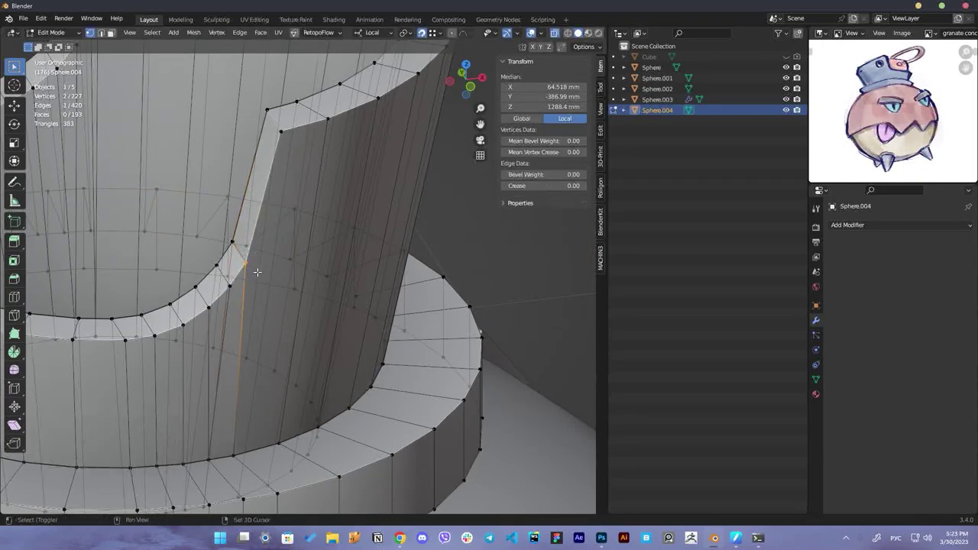
scroll(338, 269, "down", 3)
key("Tab")
scroll(264, 253, "down", 3)
mouse_move(264, 253)
middle_mouse_down()
mouse_move(263, 300)
mouse_move(234, 359)
middle_mouse_up()
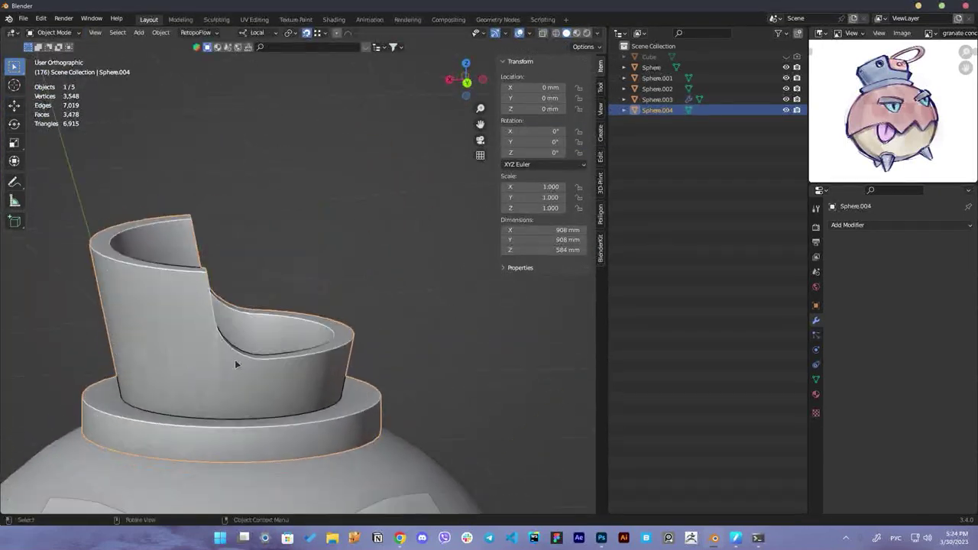
key("Tab")
scroll(235, 359, "up", 4)
scroll(318, 259, "up", 2)
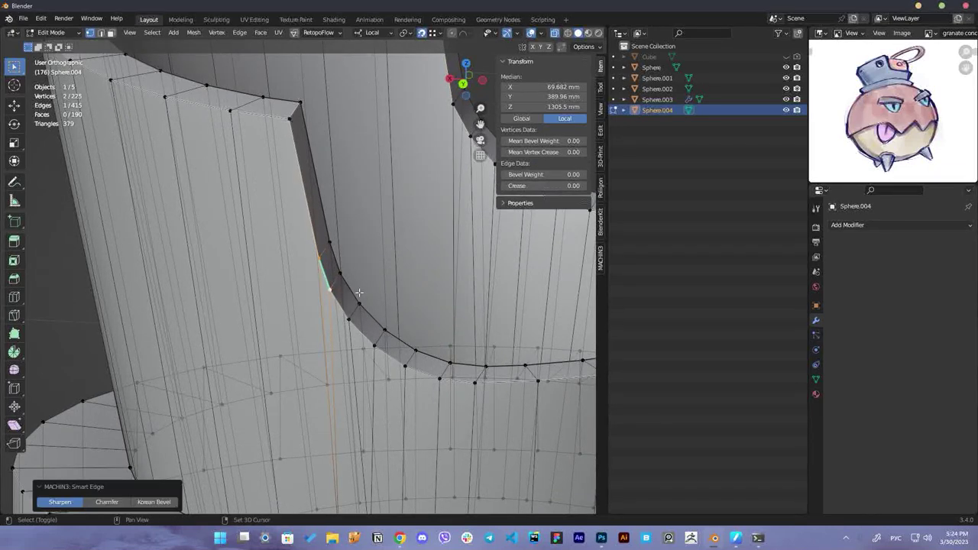
left_click(322, 262)
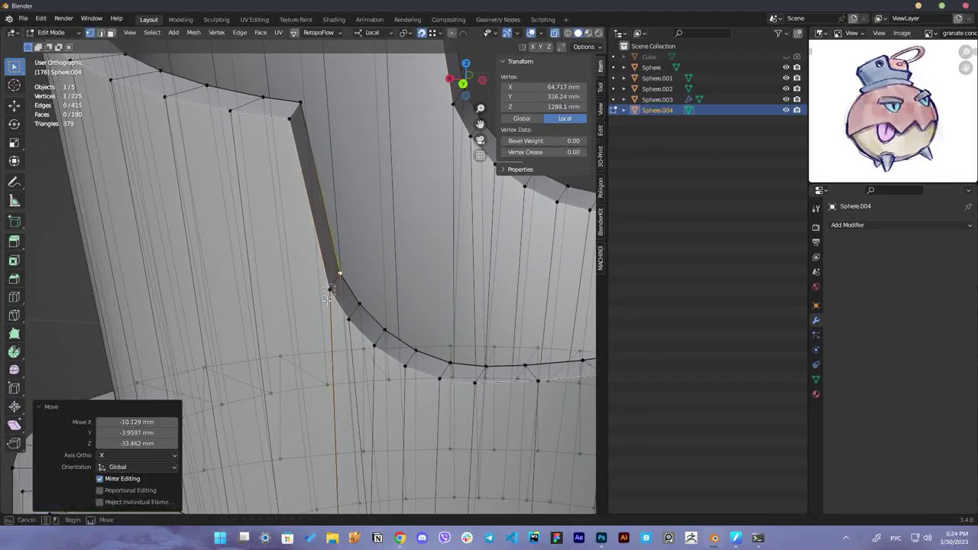
scroll(323, 262, "down", 3)
mouse_move(322, 262)
middle_mouse_down()
mouse_move(224, 203)
mouse_move(430, 310)
middle_mouse_up()
key("Tab")
scroll(370, 287, "down", 3)
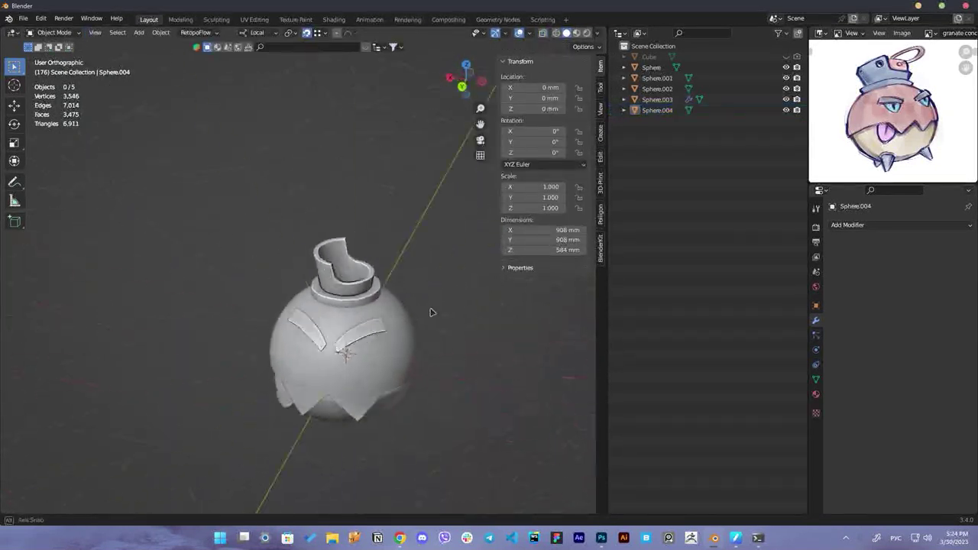
Rotate the hat cup -39.3° about its vertical Z axis
left_click(406, 355)
mouse_move(454, 280)
middle_mouse_down("alt")
mouse_move(407, 355)
mouse_move(476, 232)
middle_mouse_up("alt")
left_click(371, 348)
scroll(476, 231, "up", 3)
scroll(467, 305, "up", 2)
scroll(310, 284, "up", 2)
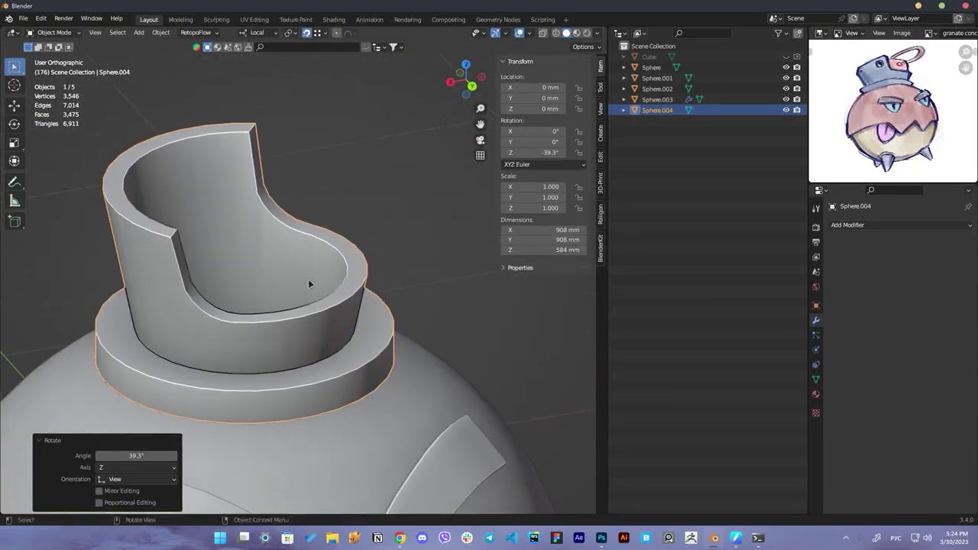
mouse_move(310, 285)
middle_mouse_down()
mouse_move(316, 262)
mouse_move(373, 285)
middle_mouse_up()
Enter Edit Mode on the cup and return to Object Mode
key("Tab")
scroll(373, 285, "down", 2)
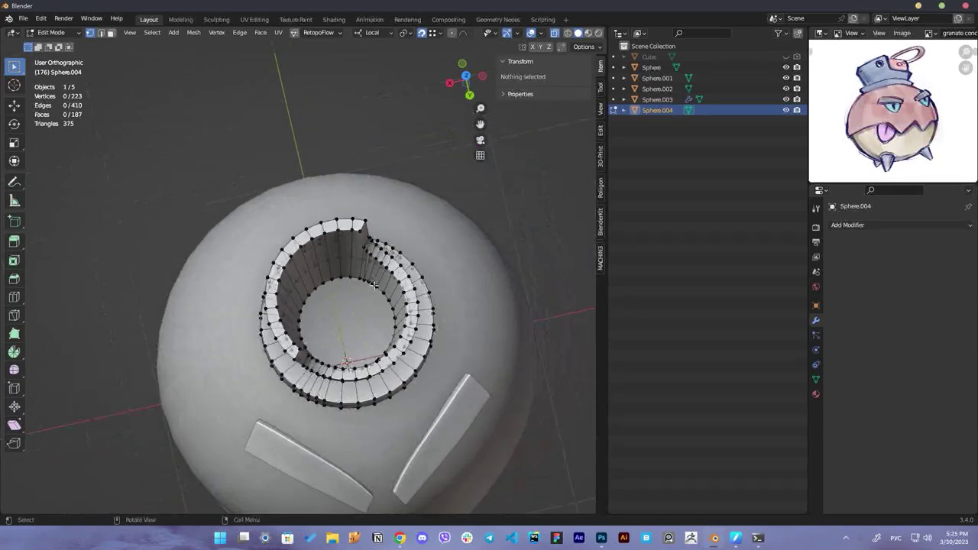
scroll(402, 331, "up", 3)
scroll(401, 331, "down", 4)
key("Tab")
Add a circle mesh, scale it to 0.245 and raise it to the hat top
key("shift+a")
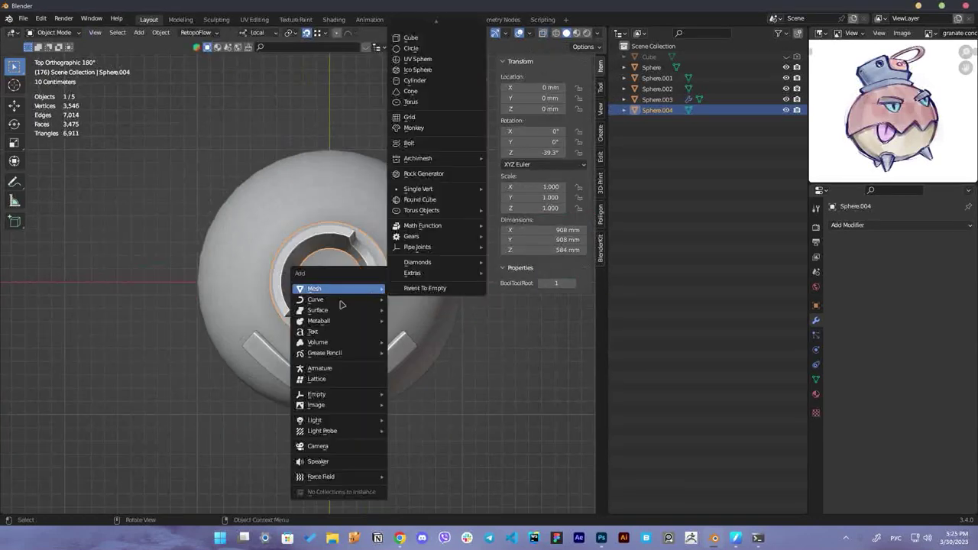
left_click(421, 49)
key("s")
left_click(346, 271)
key("ctrl+KP_1")
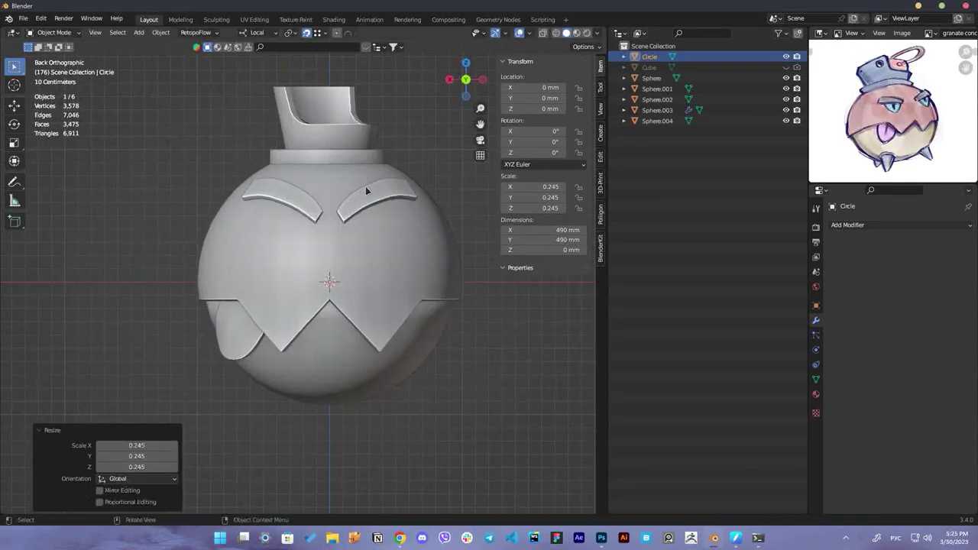
left_click(365, 143)
mouse_move(365, 143)
middle_mouse_down()
mouse_move(360, 176)
mouse_move(361, 162)
middle_mouse_up()
key("alt+z")
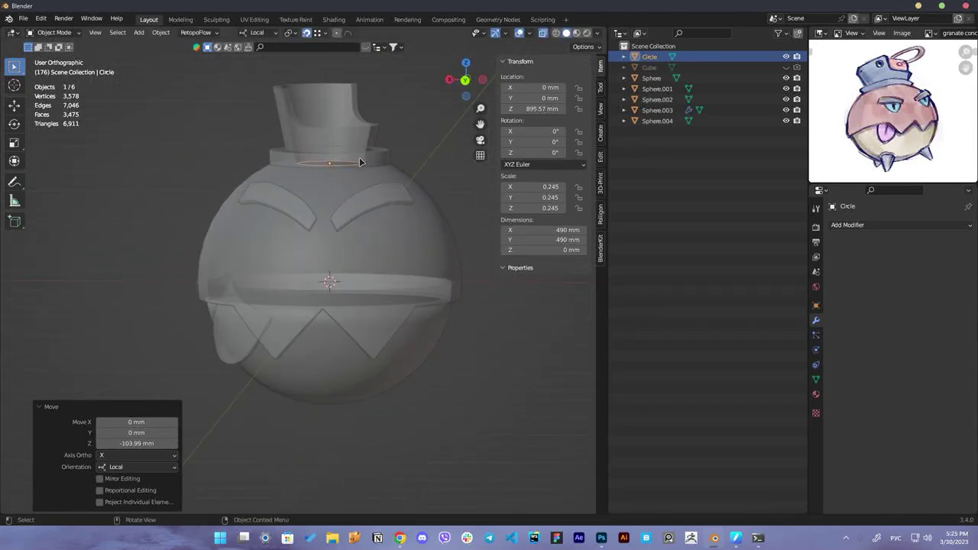
Extrude the circle upward into a wall, widen the top ring and lower it slightly
key("Tab")
key("alt+z")
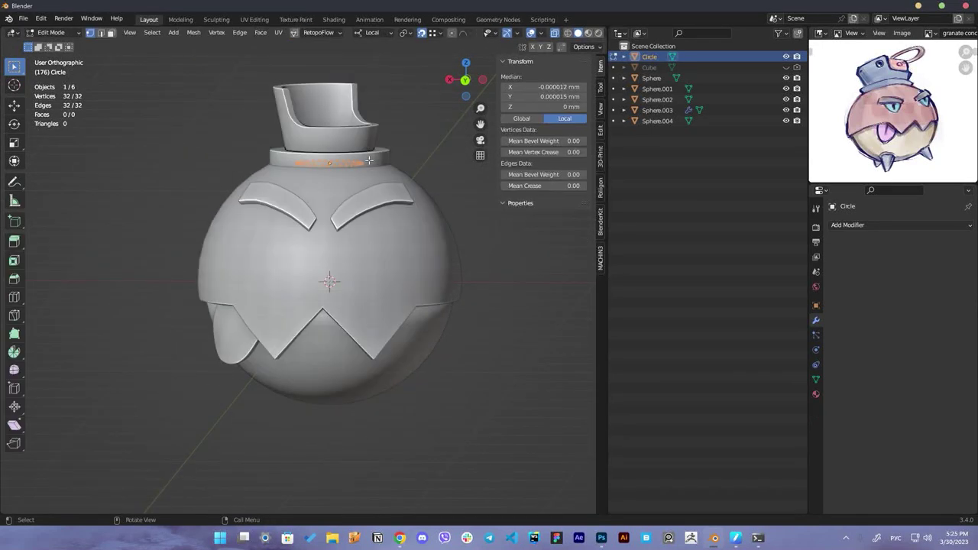
key("z")
left_click(337, 91)
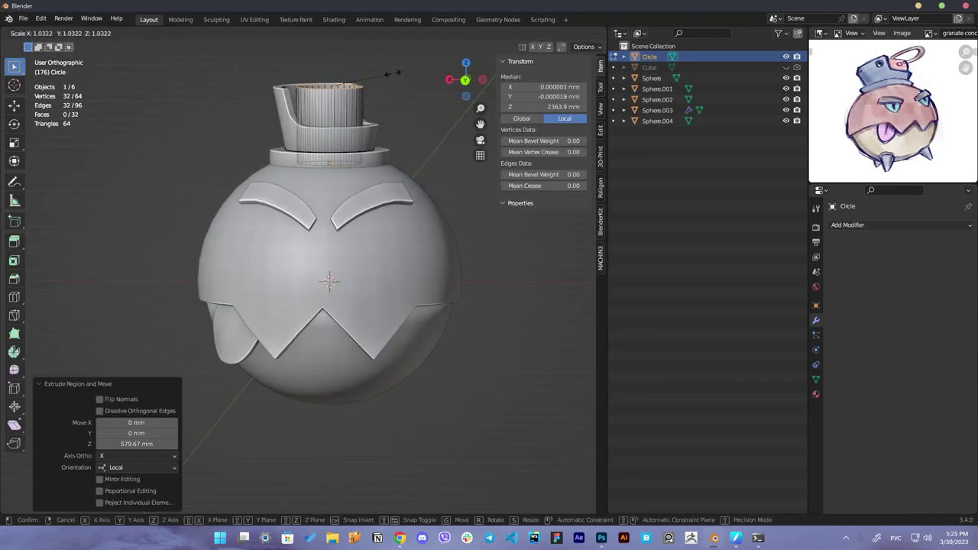
left_click(405, 78)
key("g")
key("z")
left_click(356, 282)
scroll(356, 282, "up", 4)
scroll(349, 211, "up", 2)
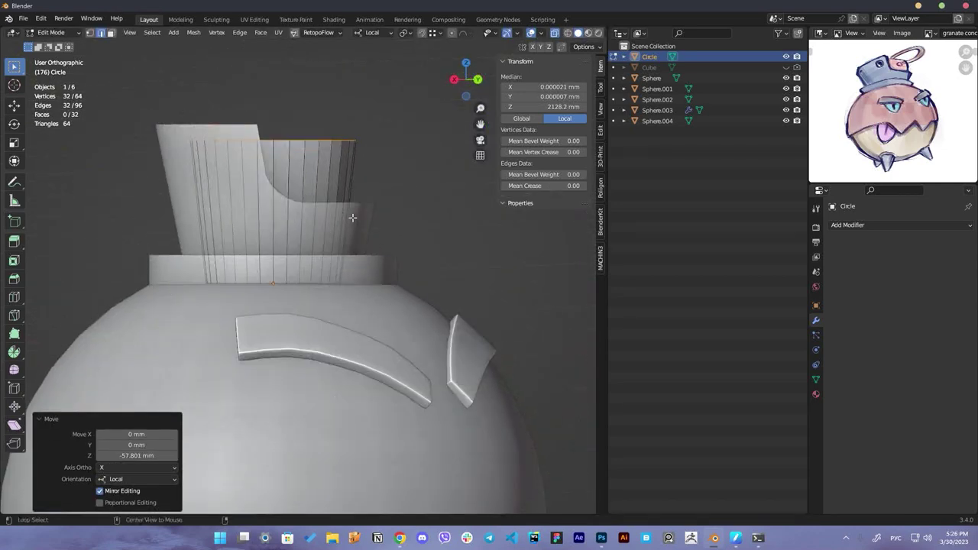
mouse_move(349, 212)
middle_mouse_down()
mouse_move(369, 157)
mouse_move(342, 149)
mouse_move(343, 102)
middle_mouse_up()
Grid Fill the insert's open top and select its centre vertex
key("ctrl+f")
left_click(360, 159)
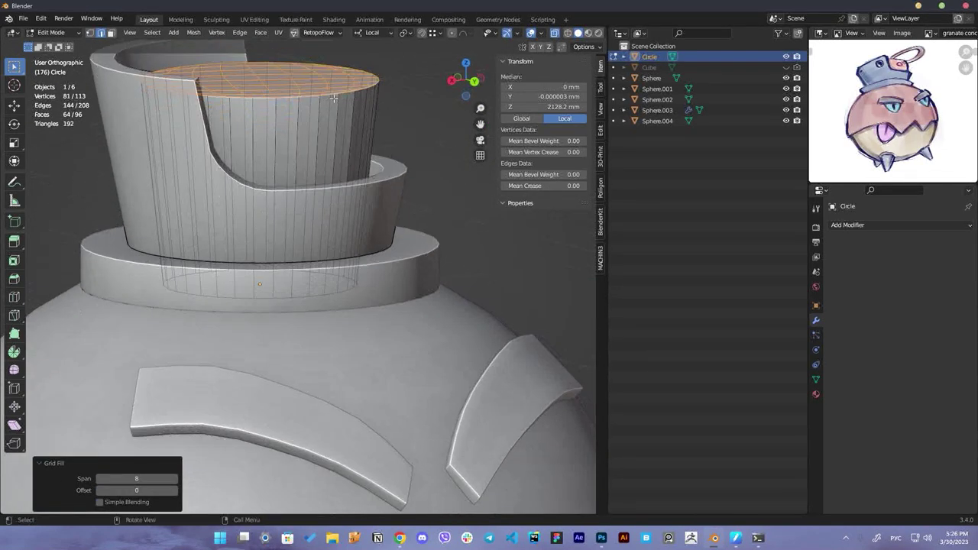
scroll(306, 137, "down", 2)
key("ctrl+Tab")
left_click(202, 155)
scroll(294, 181, "up", 3)
left_click(264, 184)
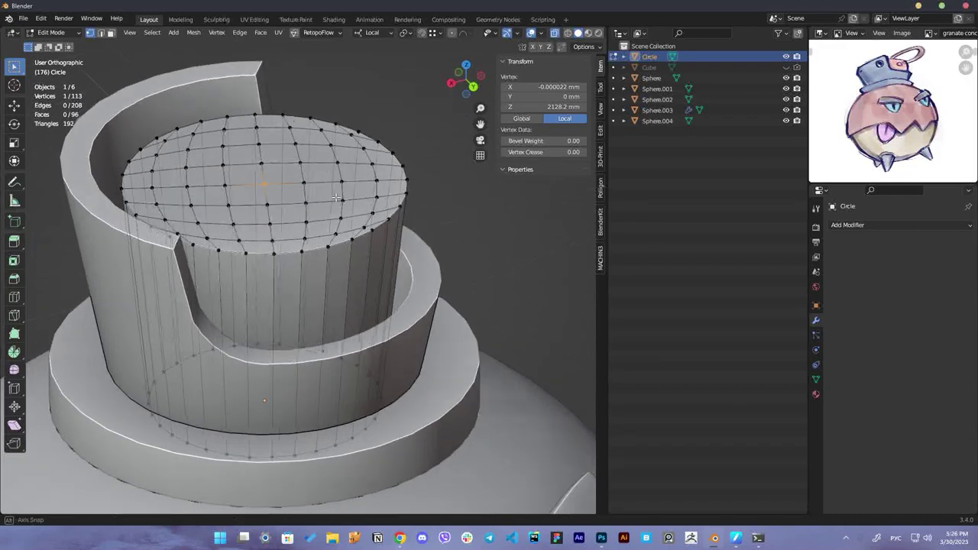
Use proportional editing to raise the top centre into a dome
key("o")
key("s")
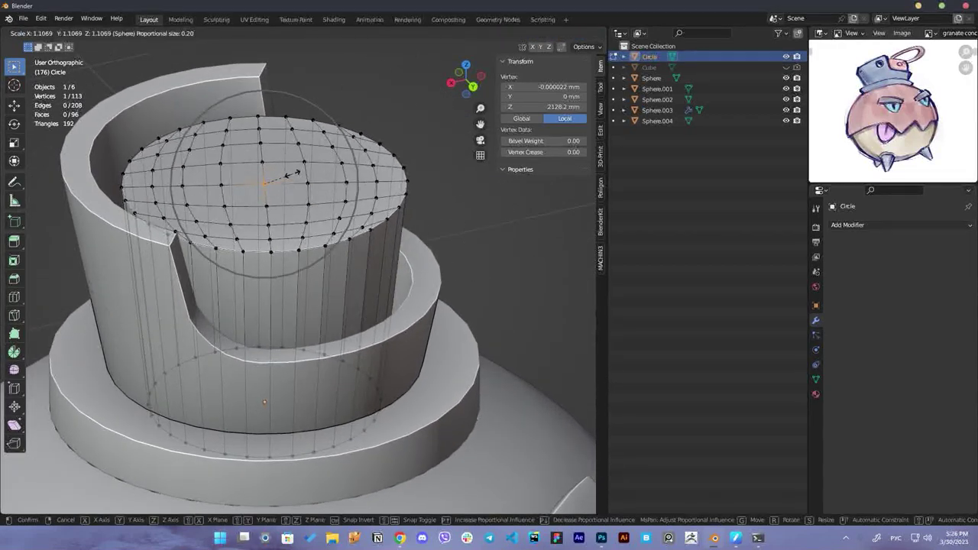
scroll(296, 173, "down", 6)
left_click(297, 173)
middle_click_drag(297, 172, 287, 164)
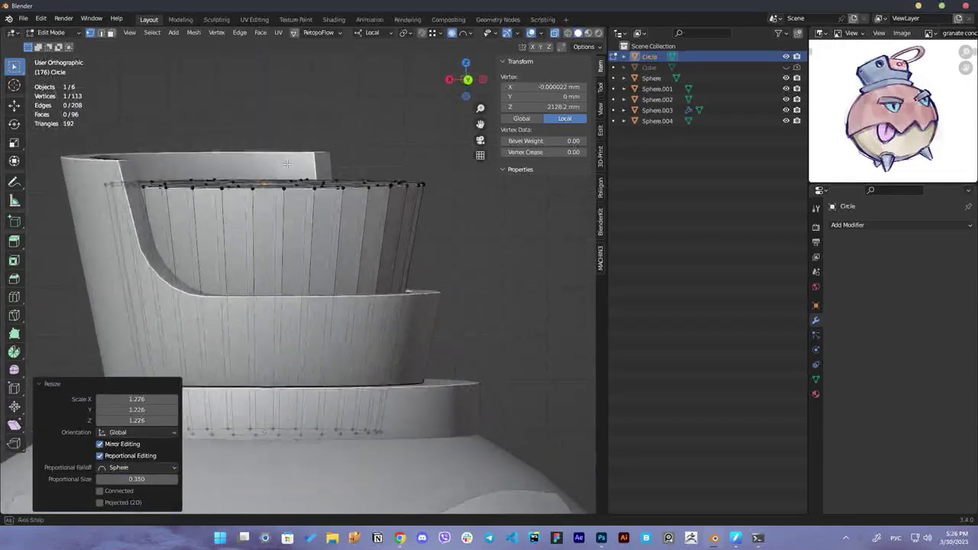
key("g")
key("z")
key("Escape")
middle_click_drag(292, 90, 344, 152)
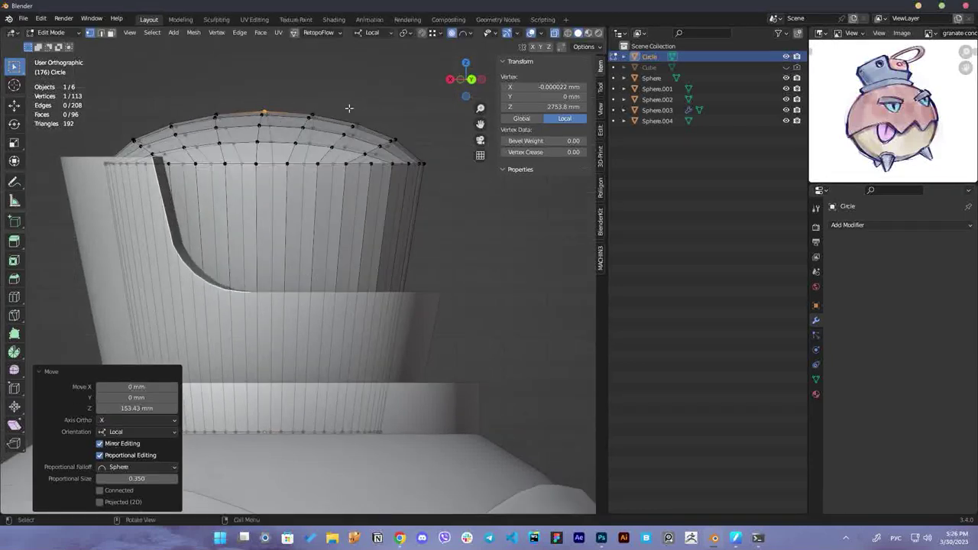
left_click_drag(91, 99, 456, 212)
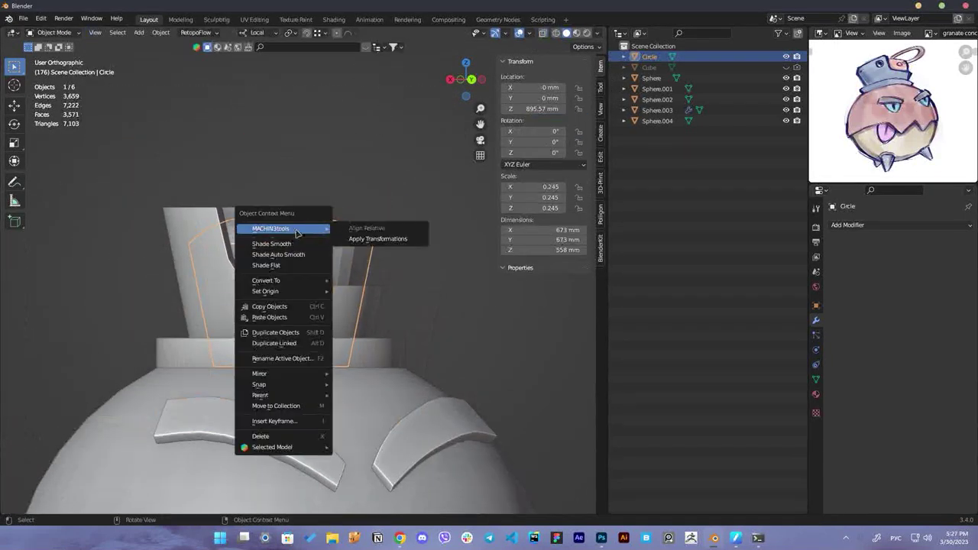
Shade the insert smooth and clear the selection
right_click(351, 253)
left_click(396, 213)
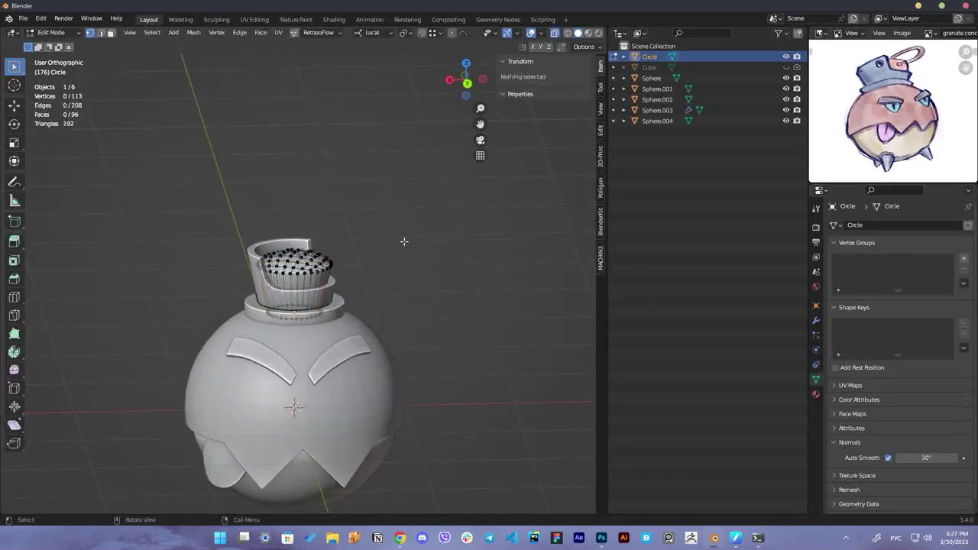
mouse_move(338, 252)
middle_mouse_down()
mouse_move(402, 348)
mouse_move(395, 285)
middle_mouse_up()
scroll(402, 349, "up", 3)
key("shift+a")
Add a new circle and shrink it to 0.142 scale
key("i")
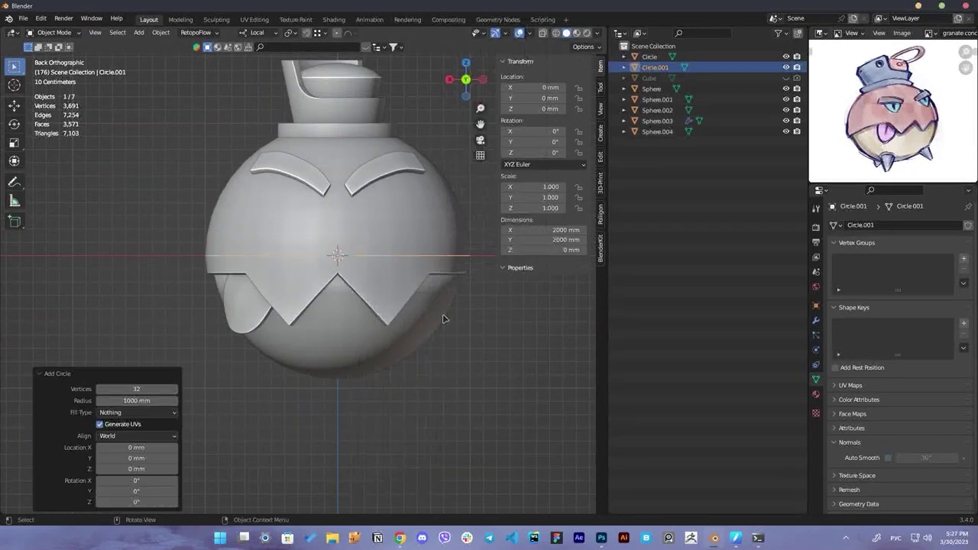
left_click(390, 269)
key("alt+z")
key("s")
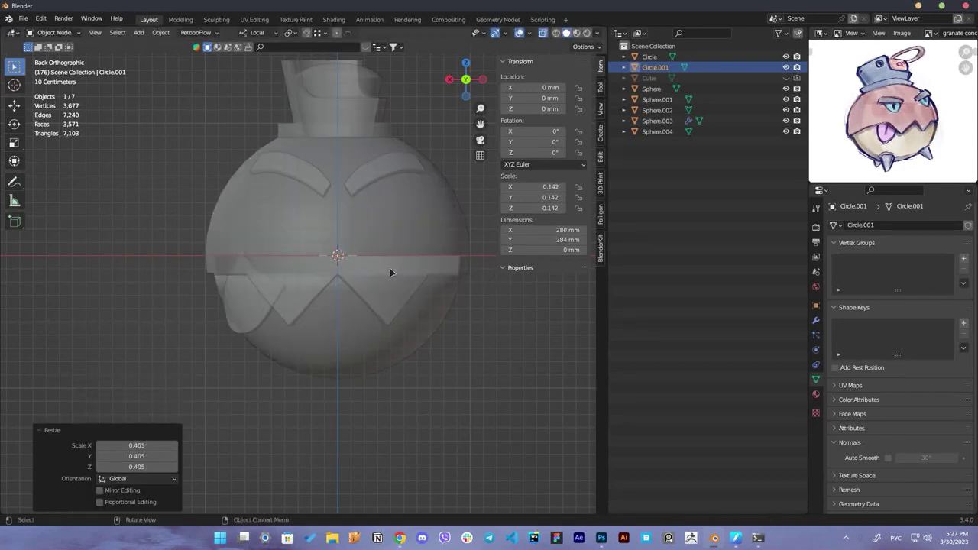
left_click(390, 406)
Extrude the circle downward, taper the bottom into a cone and shade it smooth
key("Tab")
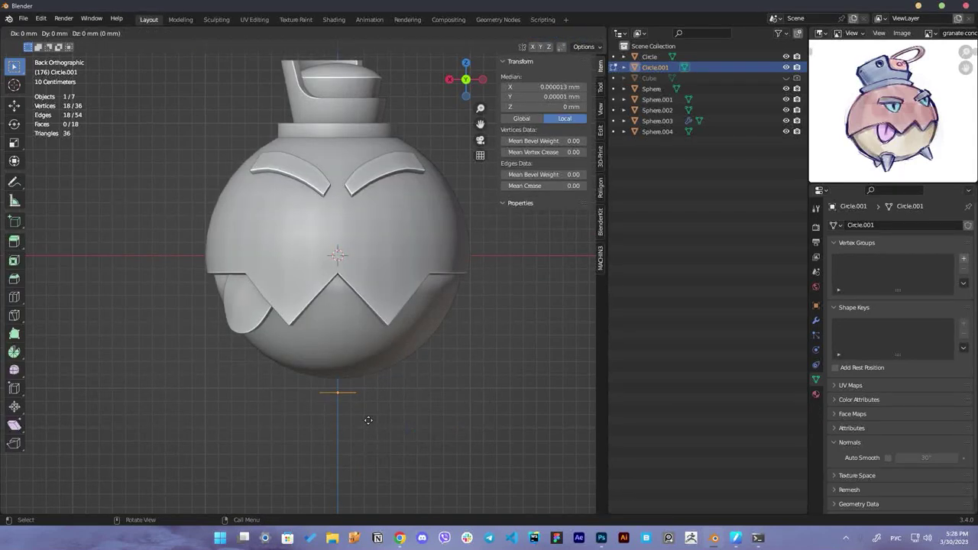
left_click(368, 463)
key("s")
left_click(330, 443)
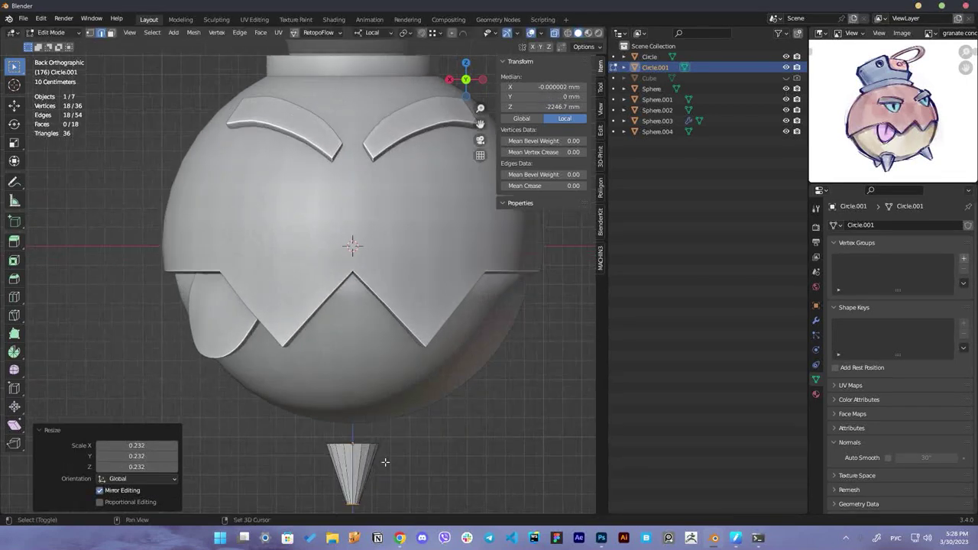
key("Tab")
right_click(425, 308)
left_click(425, 308)
mouse_move(426, 367)
middle_mouse_down()
mouse_move(388, 412)
mouse_move(408, 441)
middle_mouse_up()
Grid Fill the cone's bottom and bevel the tip into a rounded point
key("Tab")
key("q")
left_click(374, 395)
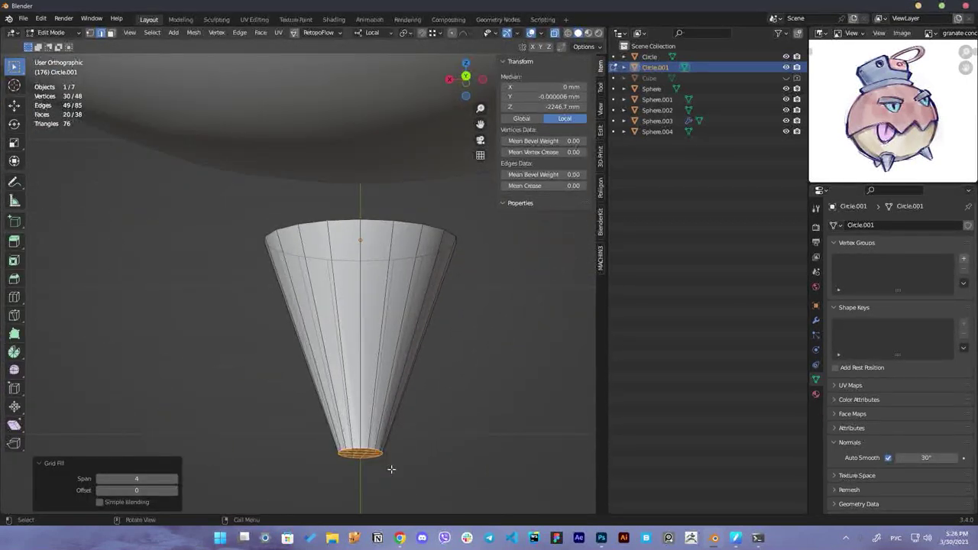
left_click(368, 451)
middle_click_drag(368, 451, 415, 428)
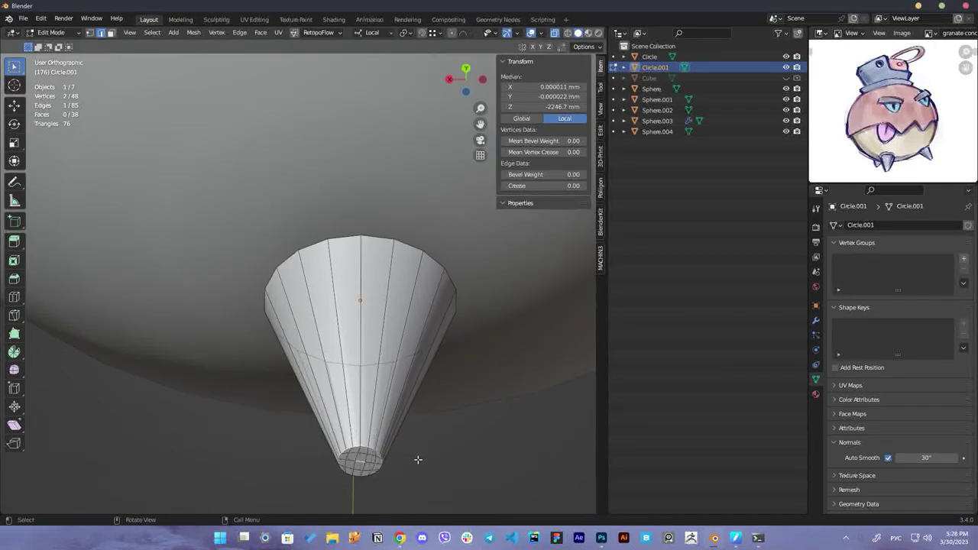
key("g")
scroll(358, 478, "up", 20)
right_click(357, 487)
middle_click_drag(422, 479, 415, 392)
left_click(380, 453)
key("ctrl+b")
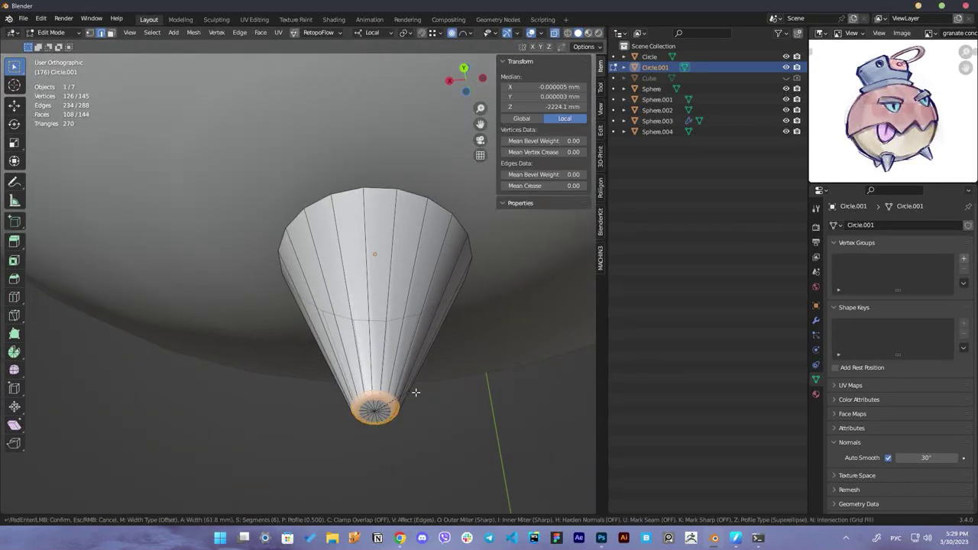
left_click(452, 463)
mouse_move(452, 463)
middle_mouse_down()
mouse_move(465, 384)
mouse_move(421, 338)
mouse_move(408, 368)
mouse_move(382, 345)
middle_mouse_up()
Extrude the cone's top ring upward twice to form a band
key("Tab")
key("ctrl+Tab")
key("Tab")
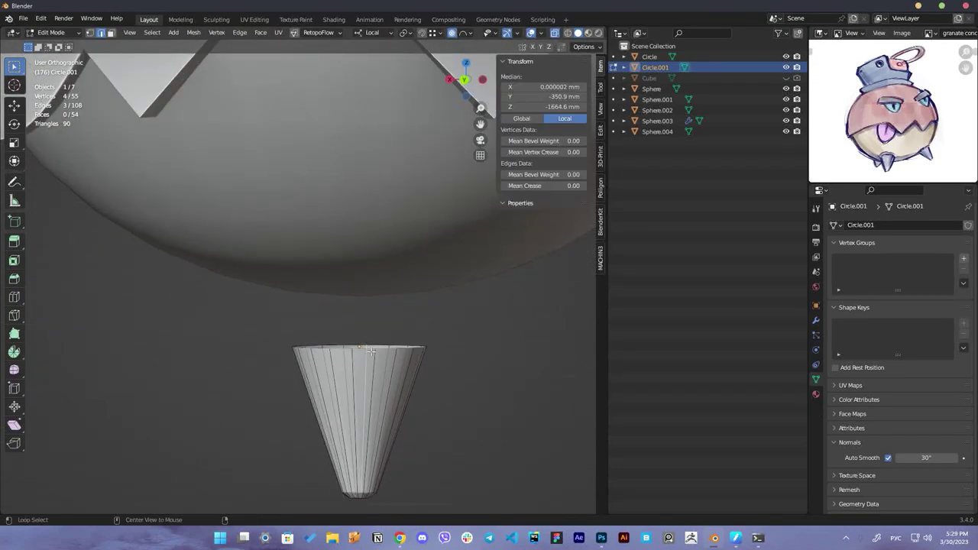
key("e")
right_click(395, 339)
key("g")
key("z")
left_click(393, 334)
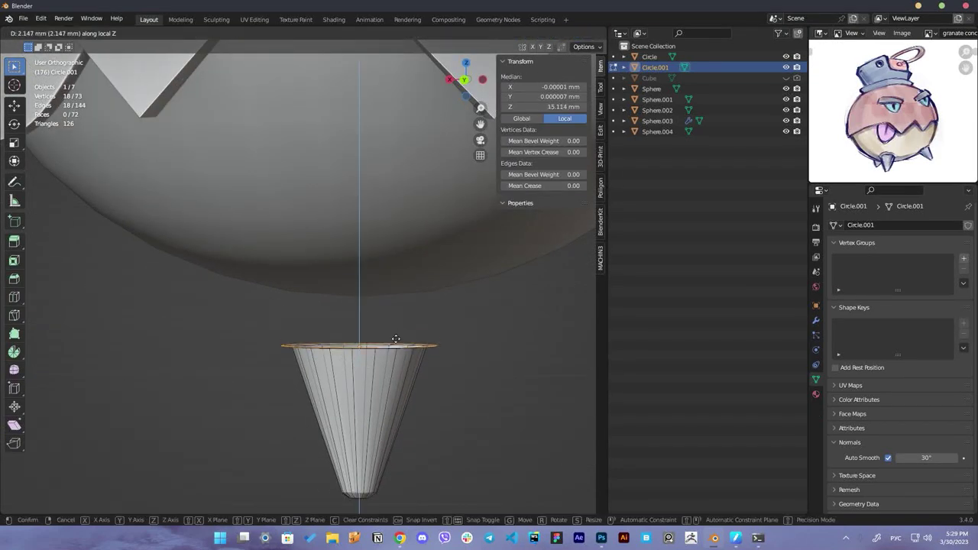
key("e")
left_click(390, 316)
scroll(390, 316, "up", 1)
Select the top band's faces and widen them into a rim collar
left_click(411, 335)
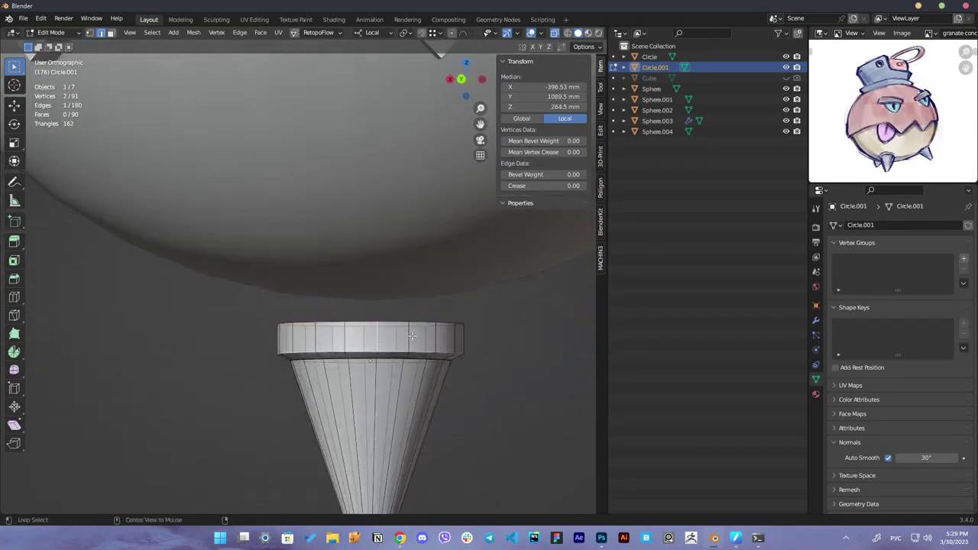
key("ctrl+Tab")
left_click(415, 336, "ctrl")
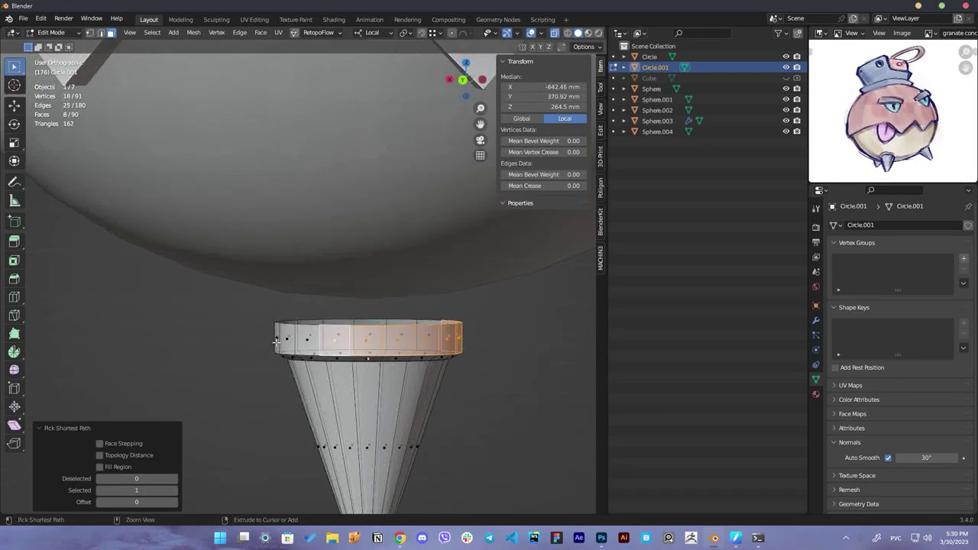
middle_click_drag(329, 340, 311, 362)
key("g")
key("z")
left_click(467, 343)
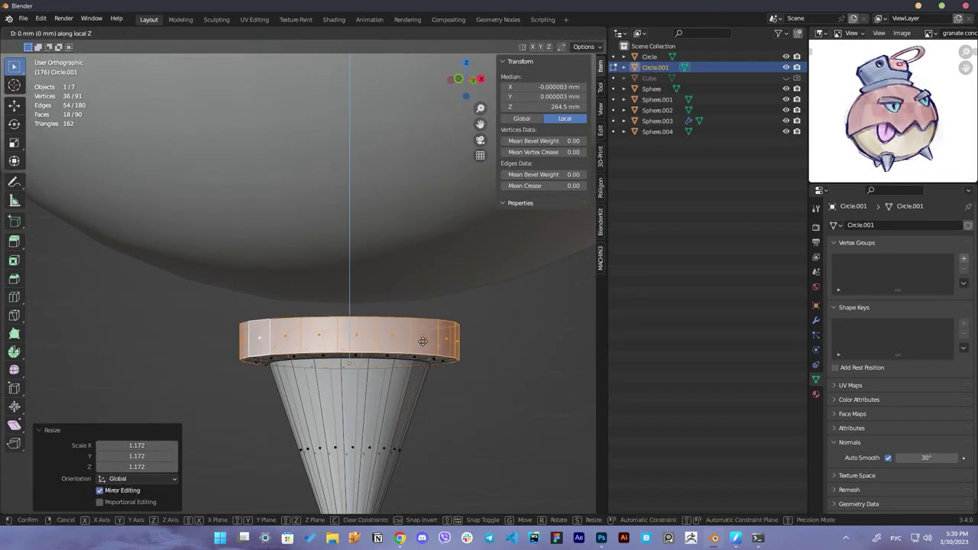
key("alt+a")
scroll(468, 342, "down", 3)
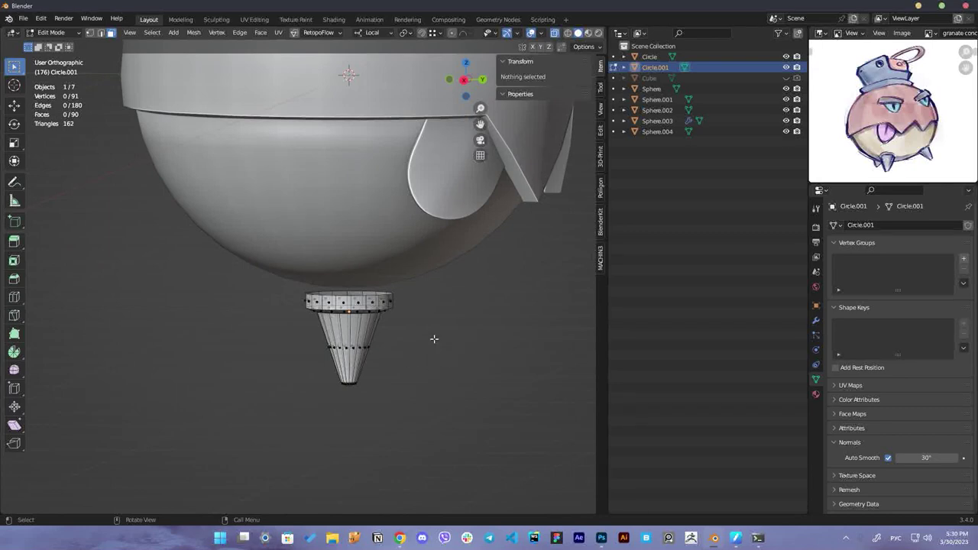
middle_click_drag(434, 338, 482, 368)
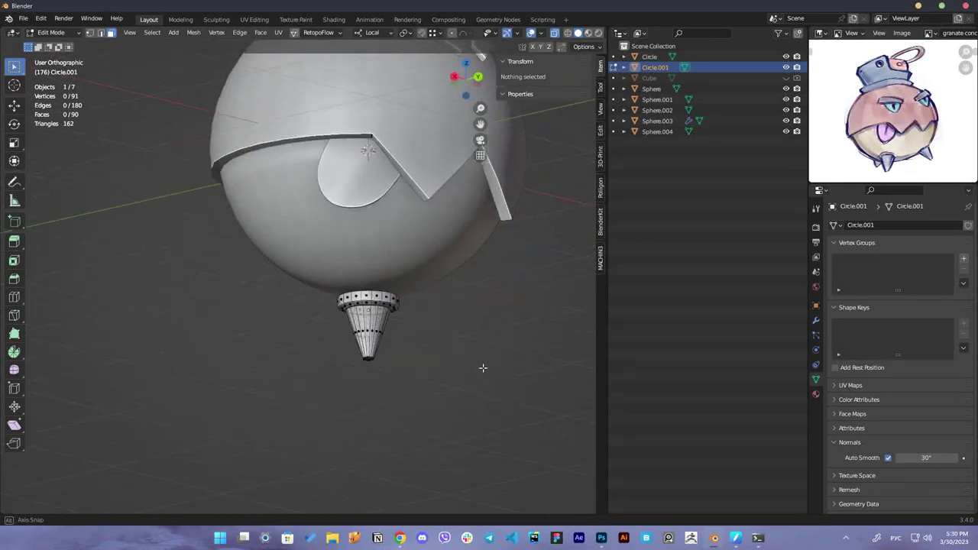
key("Tab")
key("ctrl+KP_1")
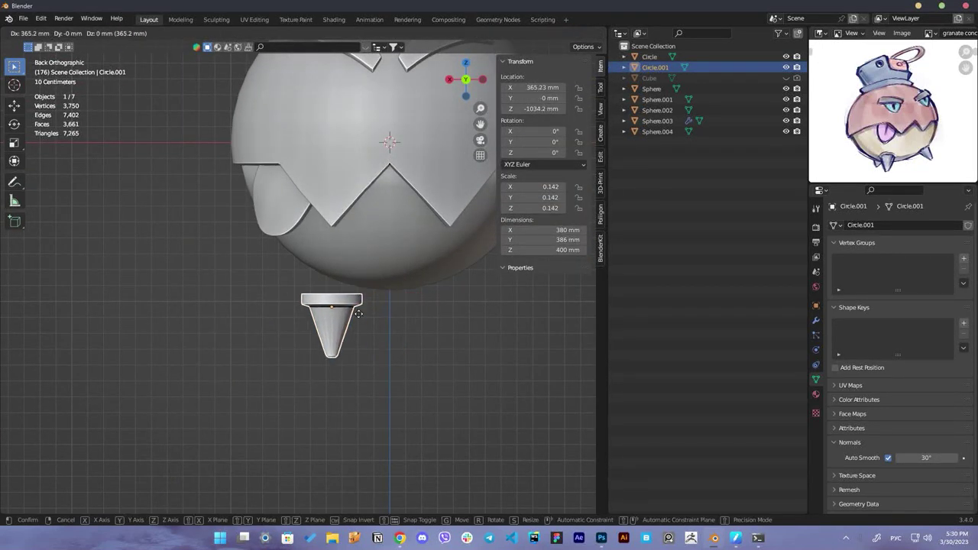
Move the spike under the body, set its origin to the 3D cursor, rotate 31.9° and apply rotation
left_click(344, 303)
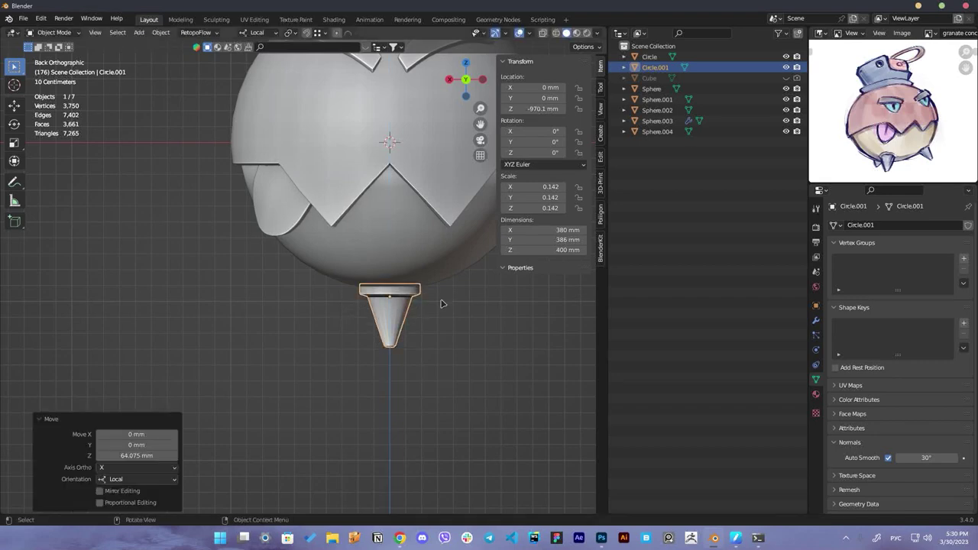
right_click(359, 286)
left_click(458, 365)
key("r")
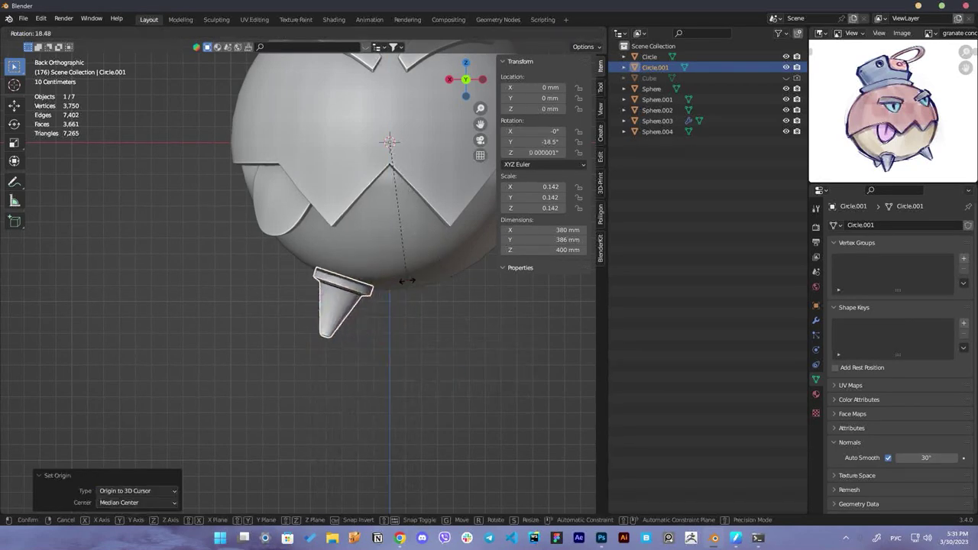
left_click(375, 276)
middle_click_drag(428, 298, 417, 270, "alt")
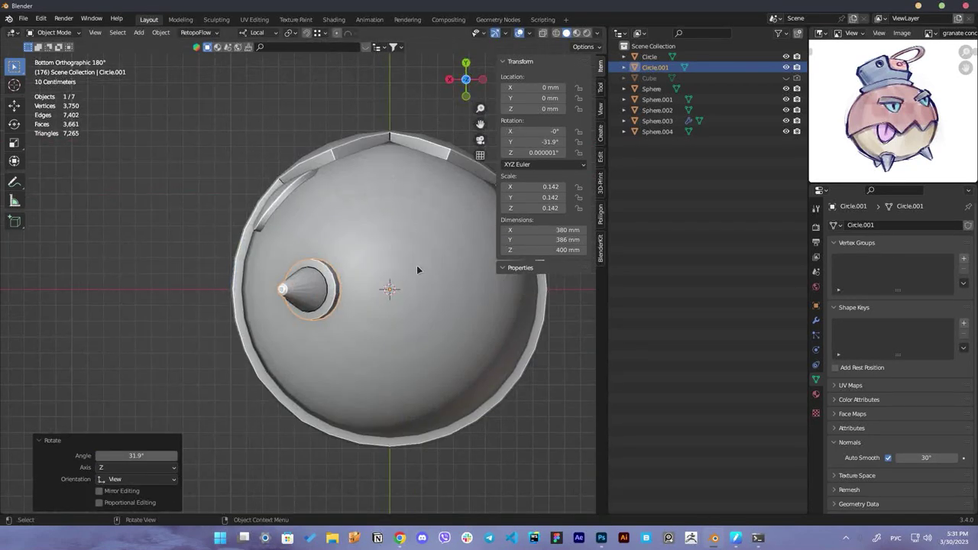
key("ctrl+a")
left_click(399, 260)
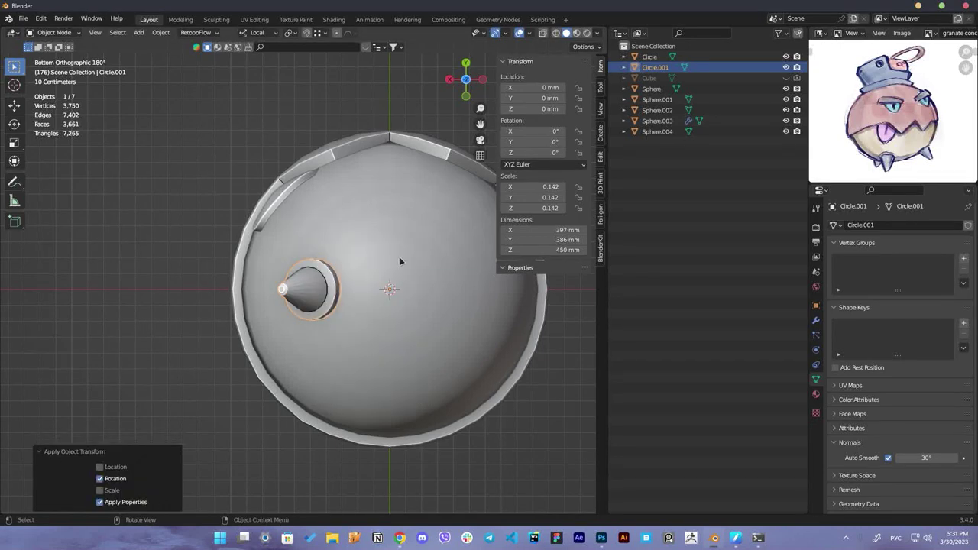
Duplicate the spike twice, rotating each copy 120° around the ball centre
key("shift+d")
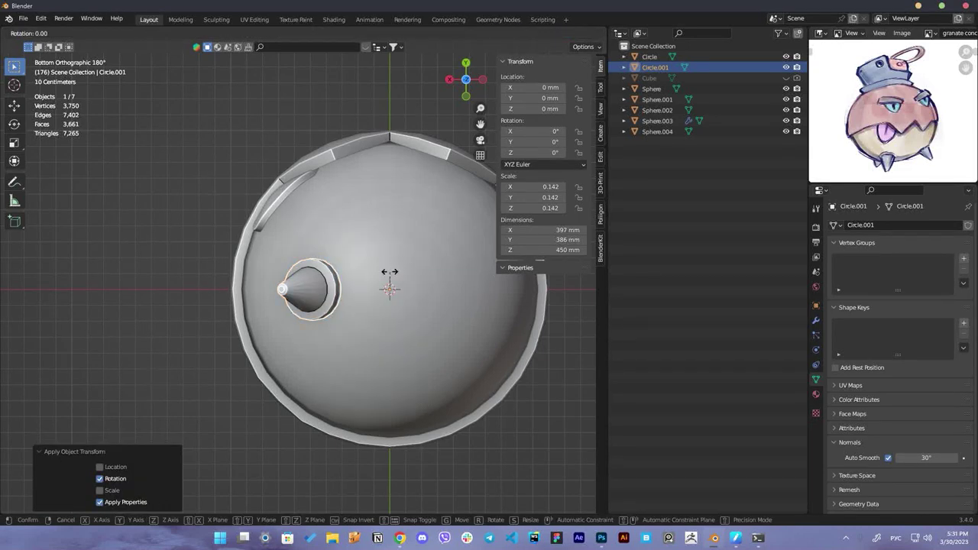
right_click(400, 269)
left_click(440, 343)
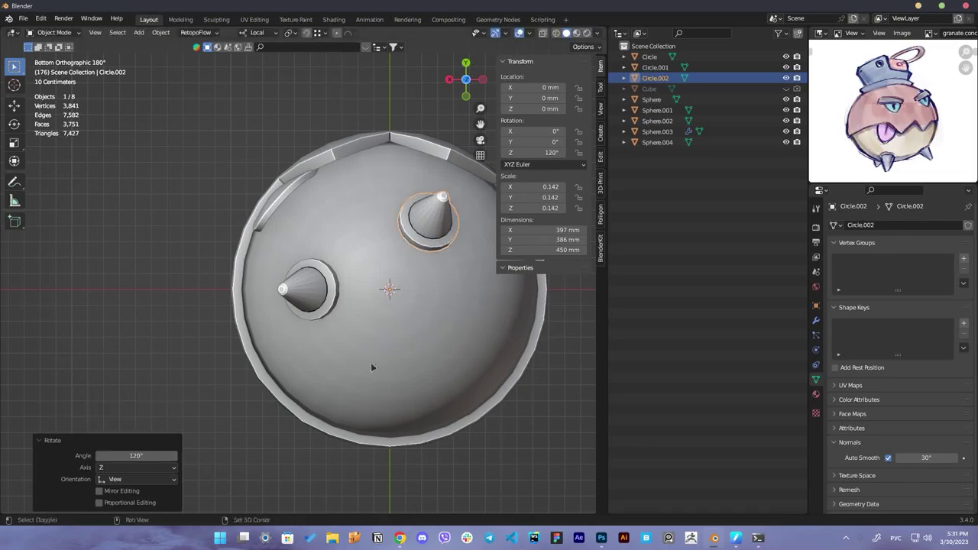
key("shift+d")
right_click(417, 323)
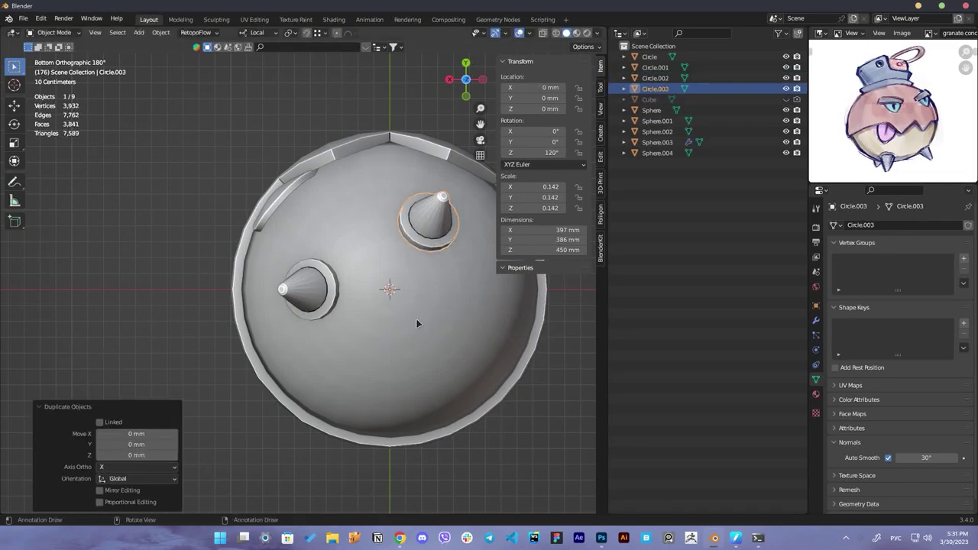
left_click(348, 214)
mouse_move(349, 214)
middle_mouse_down()
mouse_move(439, 375)
mouse_move(453, 364)
middle_mouse_up()
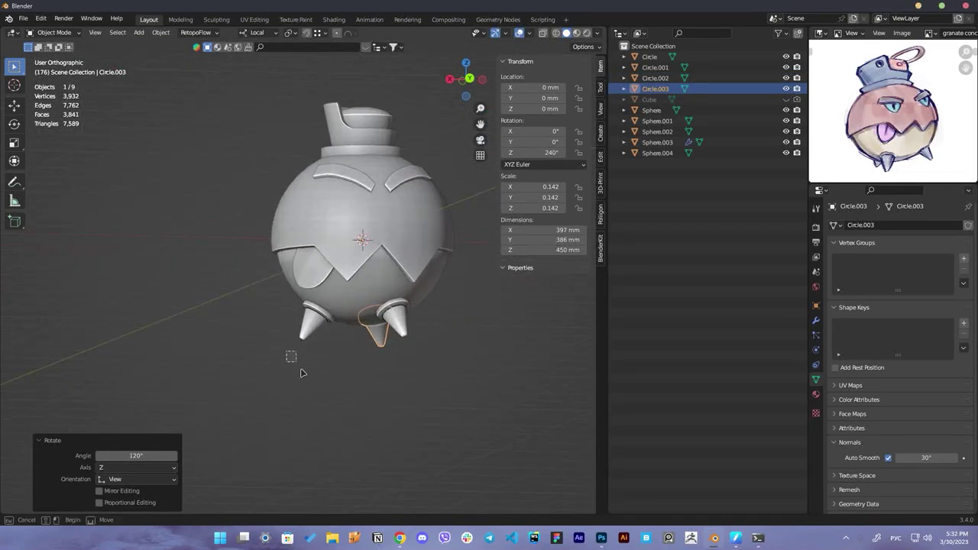
Join the three spikes into one object and apply all transforms
left_click_drag(302, 373, 433, 339)
key("ctrl+j")
middle_click_drag(433, 338, 458, 353)
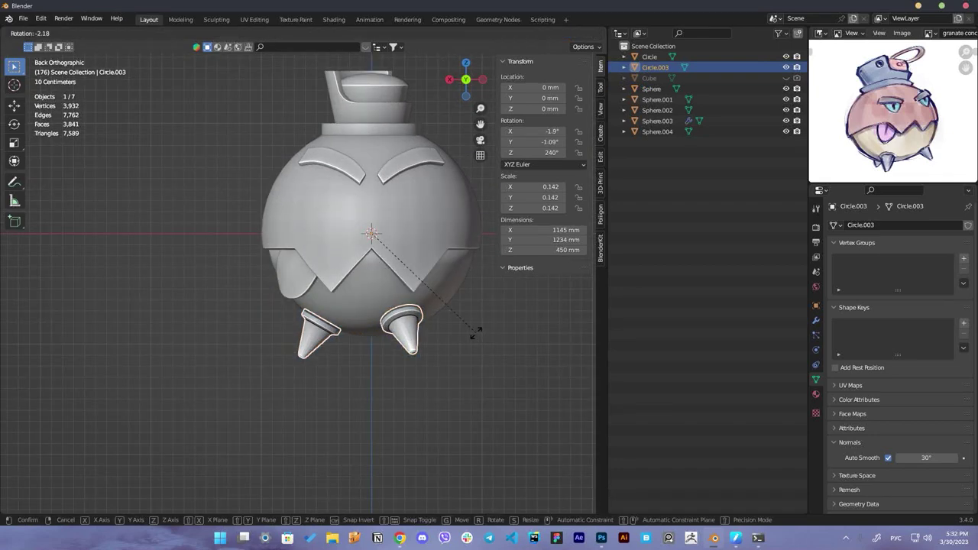
key("ctrl+a")
left_click(531, 158)
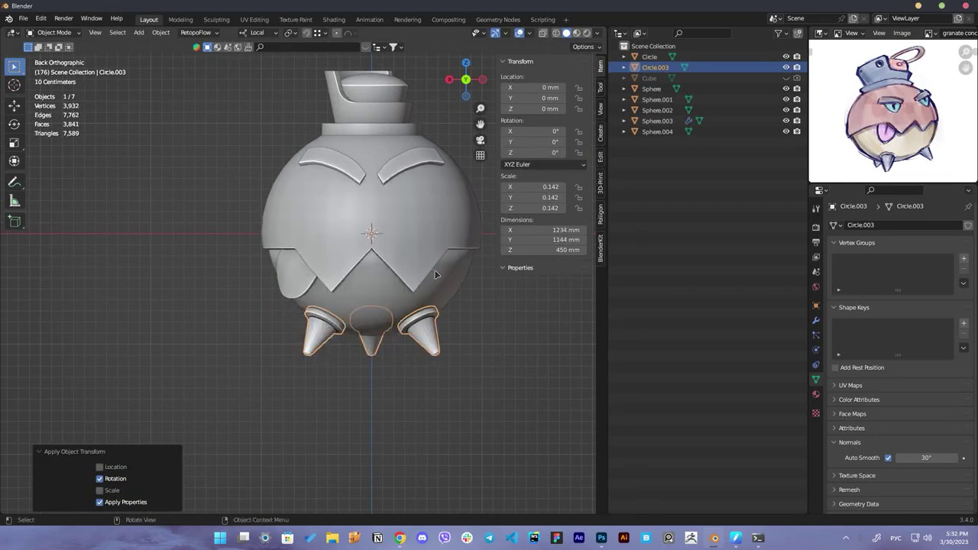
key("ctrl+a")
left_click(374, 265)
mouse_move(476, 283)
middle_mouse_down()
mouse_move(398, 181)
mouse_move(407, 241)
middle_mouse_up()
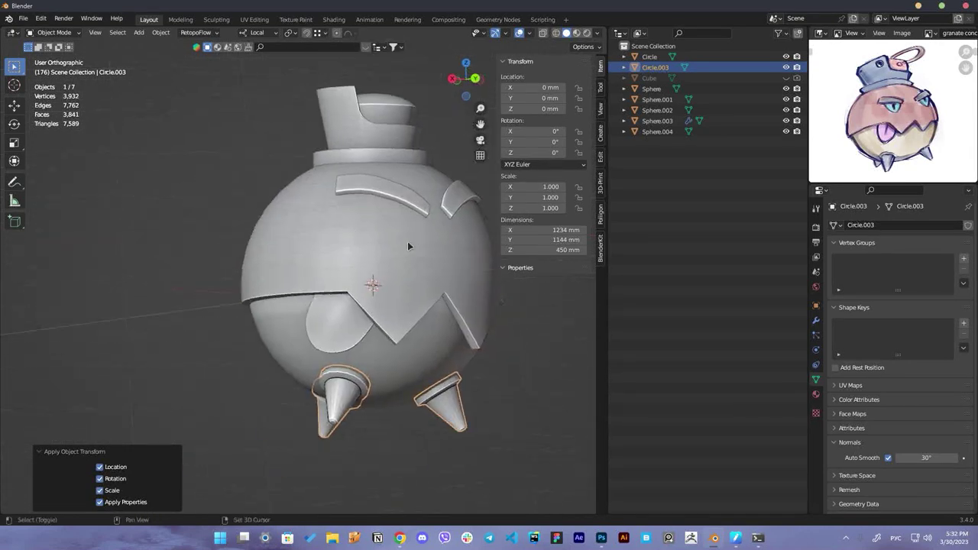
scroll(385, 217, "up", 3)
left_click(396, 188)
Add a Bezier circle, shrink it to half size and raise it to hat height
middle_click_drag(396, 187, 397, 194)
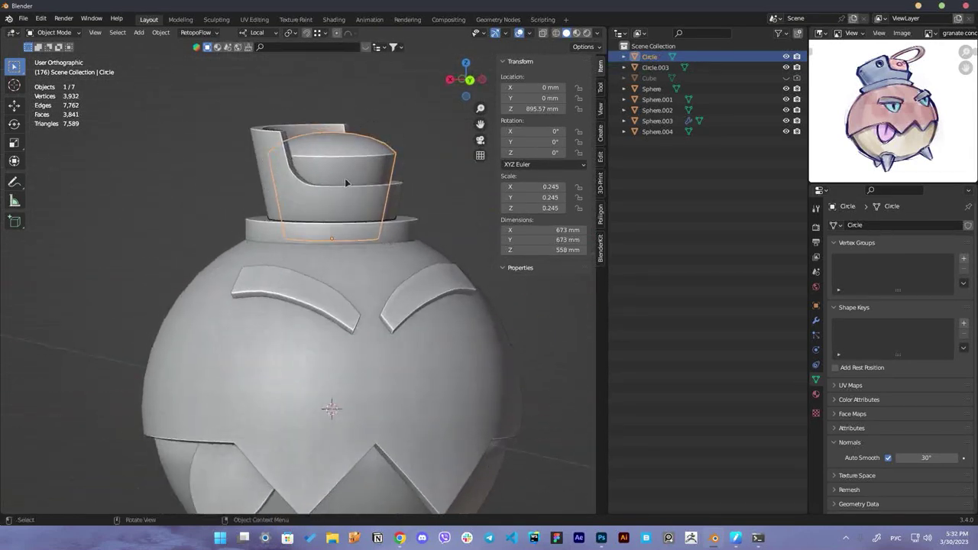
scroll(395, 200, "up", 3)
scroll(390, 253, "down", 3)
key("shift+a")
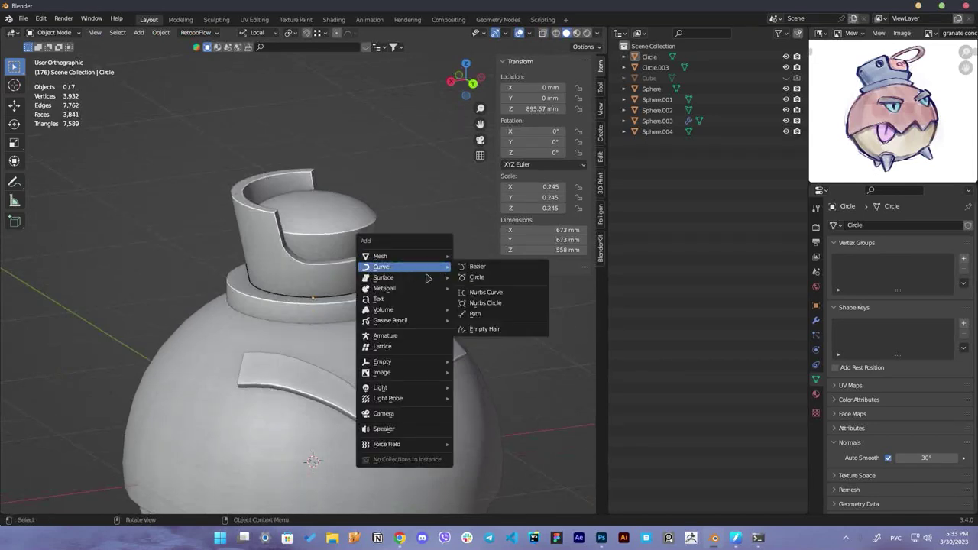
left_click(474, 277)
scroll(389, 283, "down", 4)
key("s")
left_click(382, 291)
left_click(379, 272)
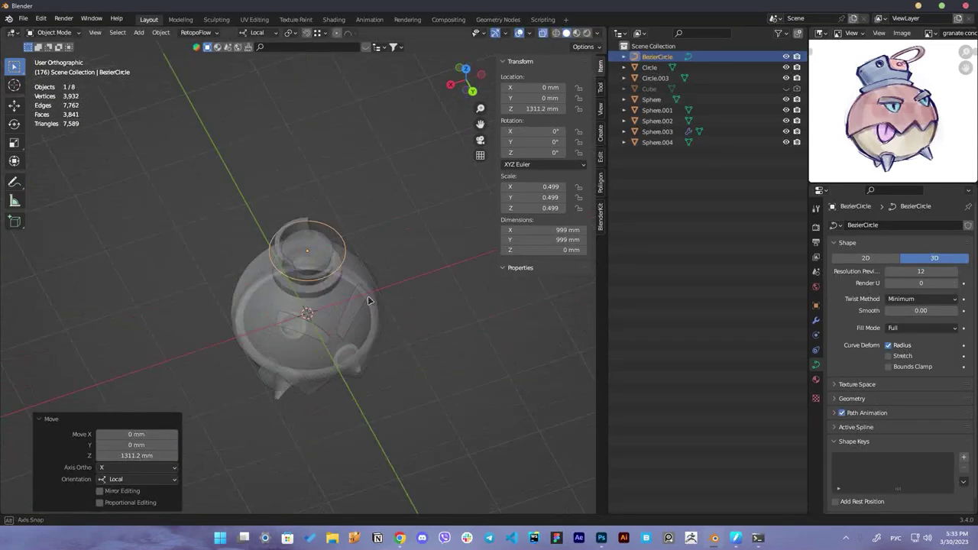
Position the Bezier circle beside the hat's domed top cup
mouse_move(379, 272)
middle_mouse_down()
mouse_move(323, 323)
mouse_move(391, 261)
mouse_move(343, 363)
middle_mouse_up()
key("g")
left_click(356, 341)
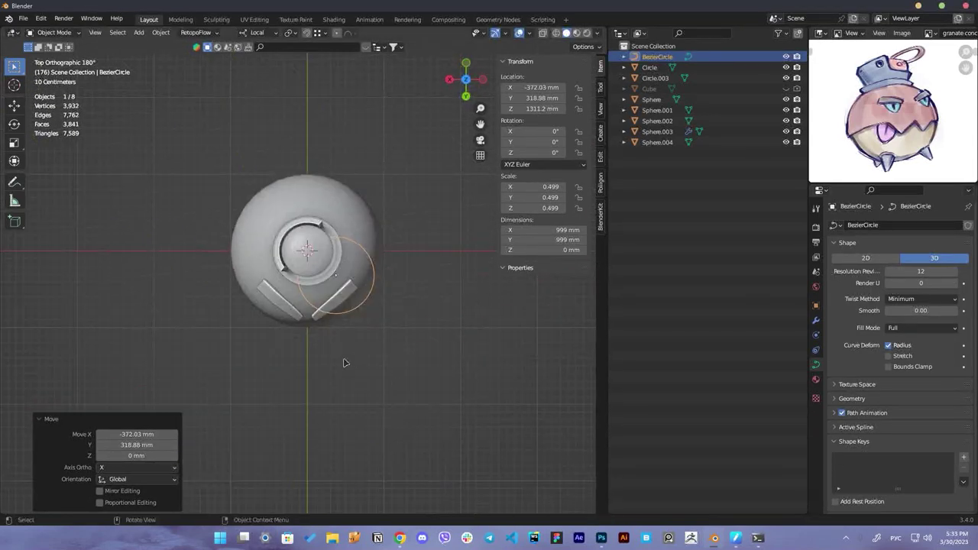
mouse_move(352, 310)
middle_mouse_down()
mouse_move(433, 247)
mouse_move(398, 275)
middle_mouse_up()
scroll(397, 275, "up", 5)
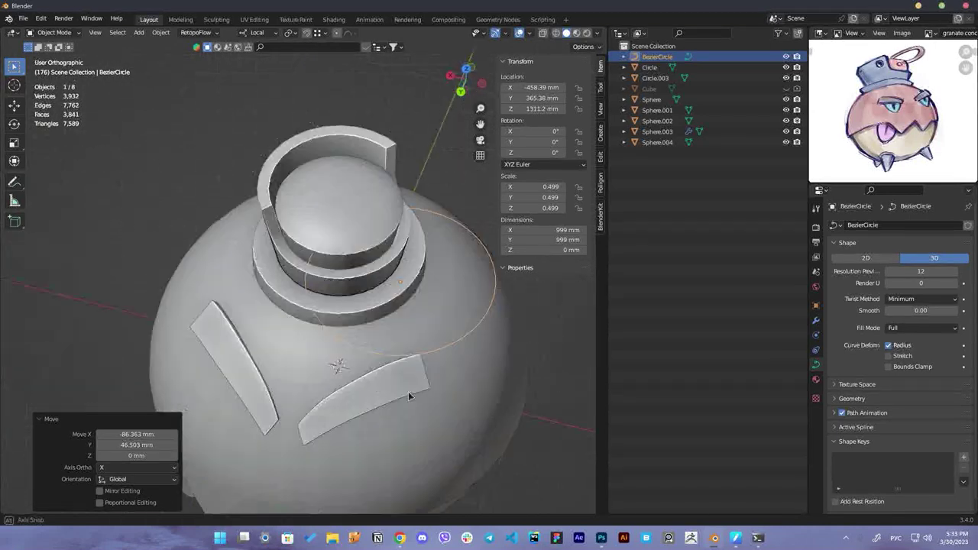
mouse_move(410, 398)
middle_mouse_down()
mouse_move(405, 378)
mouse_move(444, 248)
mouse_move(418, 356)
middle_mouse_up()
left_click(448, 259)
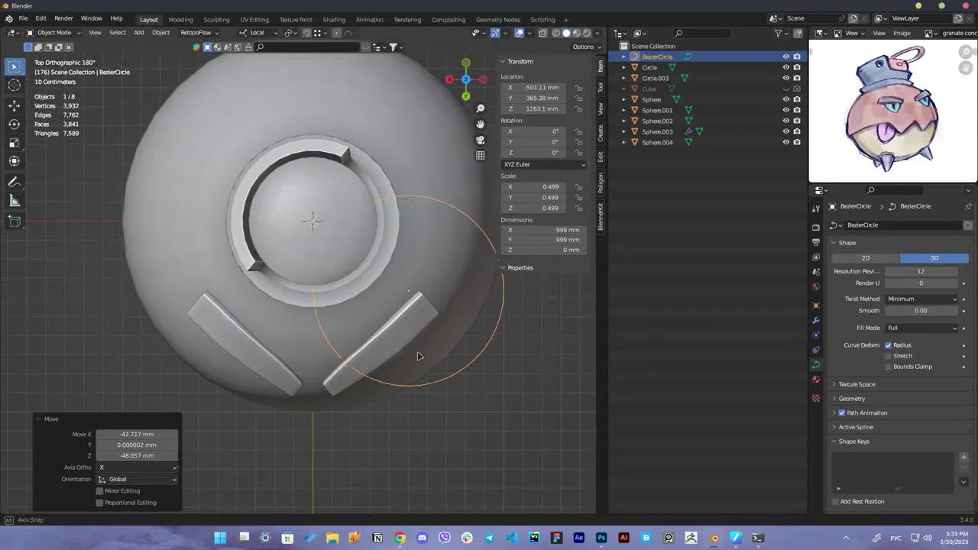
Set the circle's Geometry Bevel Depth to 107 mm to form a round tube
left_click(845, 399)
scroll(912, 431, "down", 2)
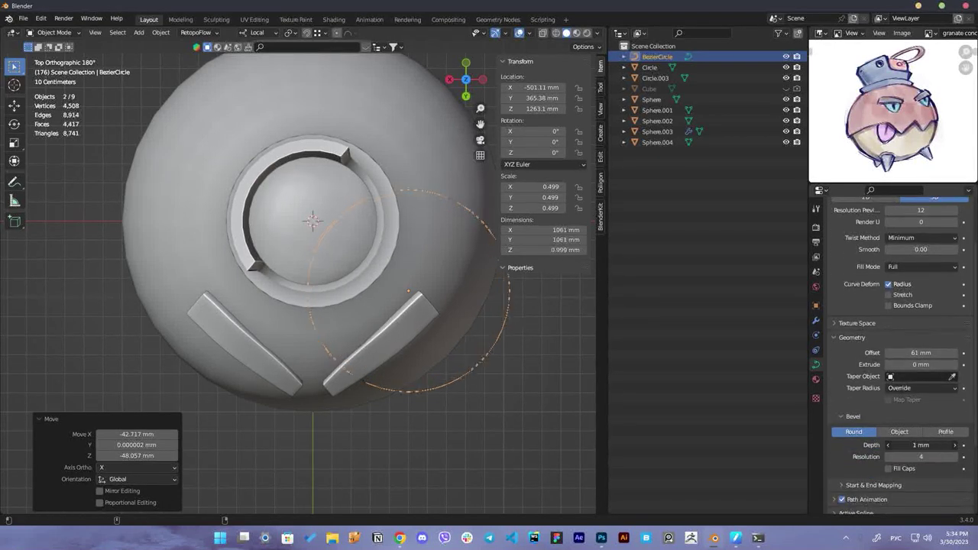
left_click_drag(917, 445, 955, 444)
middle_click_drag(428, 344, 459, 300, "alt")
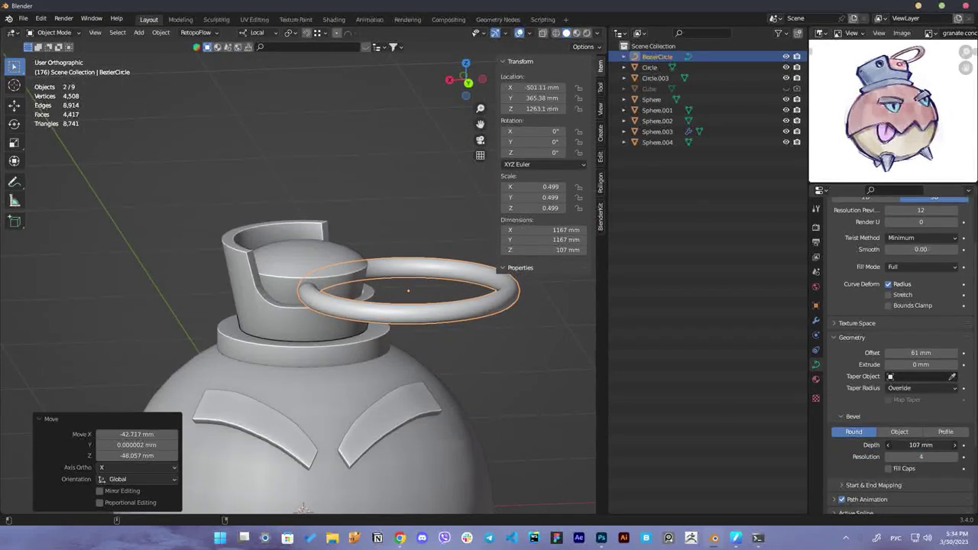
Keep a spare duplicate of the ring and select the original for conversion to mesh
key("shift+d")
key("Escape")
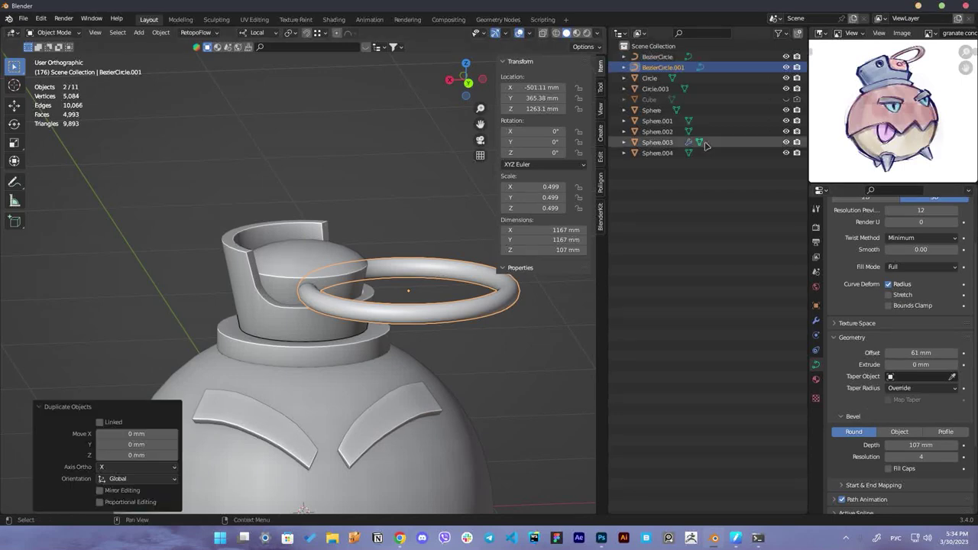
left_click(450, 277, "shift")
right_click(451, 277)
Cut the ring shape out of the top cup with a Bool Tool difference and apply it
left_click(488, 272)
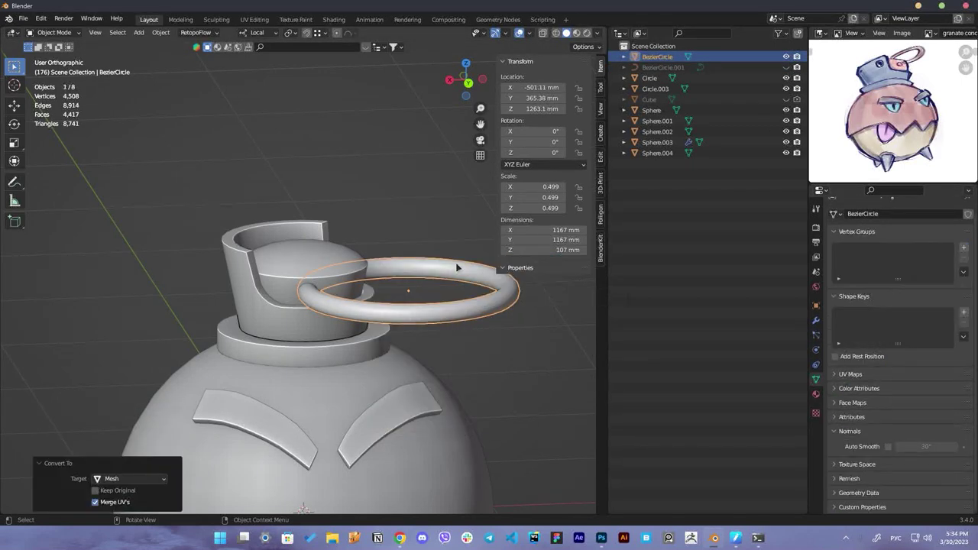
key("ctrl+KP_Subtract")
key("KP_Decimal")
middle_click_drag(376, 363, 416, 351)
scroll(386, 360, "down", 4)
scroll(415, 351, "down", 4)
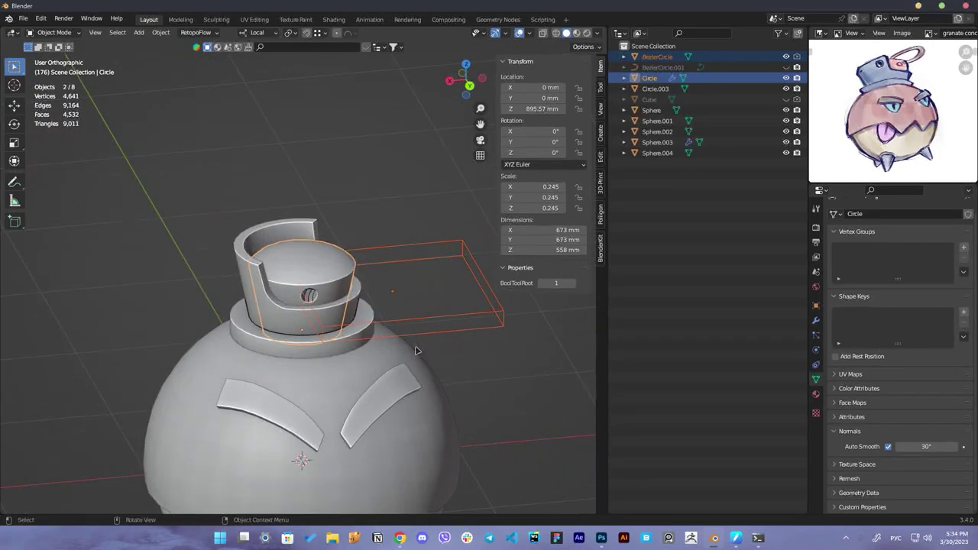
left_click(815, 320)
key("ctrl+a")
In Edit Mode, select and delete the faces surrounding the new hole
scroll(371, 309, "up", 3)
key("Tab")
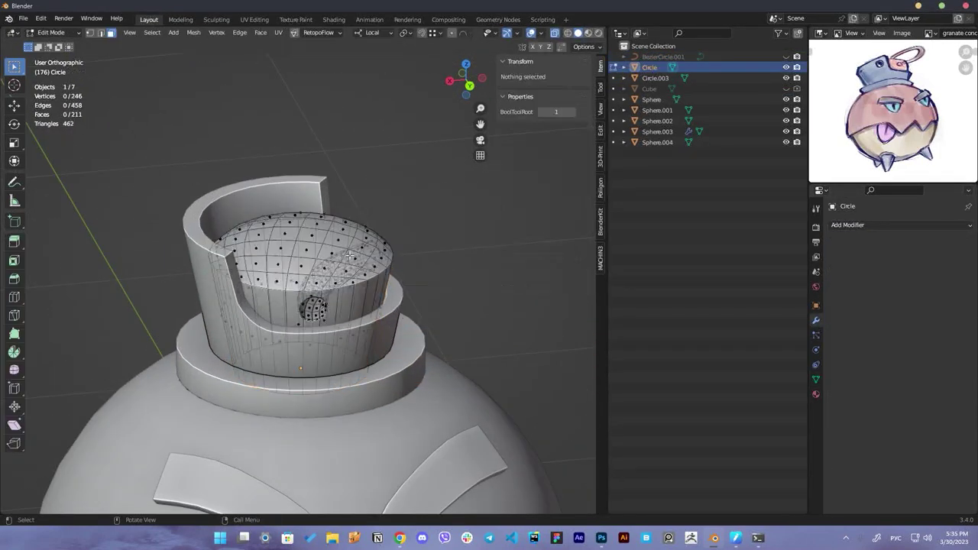
scroll(372, 309, "up", 3)
mouse_move(372, 309)
middle_mouse_down()
mouse_move(273, 340)
mouse_move(310, 327)
middle_mouse_up()
left_click(328, 321)
key("ctrl+KP_Add")
key("ctrl+KP_Add")
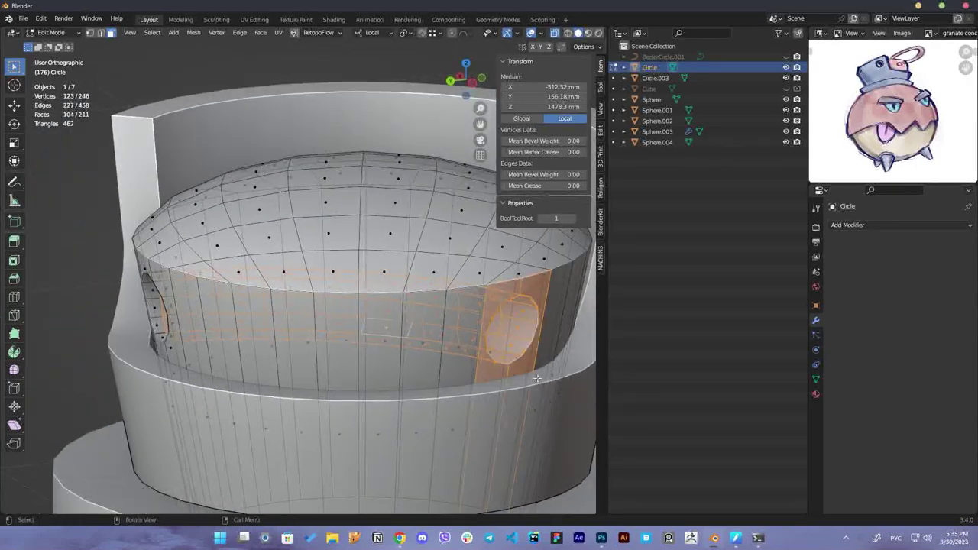
scroll(537, 378, "down", 3)
mouse_move(537, 378)
middle_mouse_down()
mouse_move(463, 335)
mouse_move(422, 359)
mouse_move(405, 337)
mouse_move(426, 322)
mouse_move(366, 323)
mouse_move(396, 225)
middle_mouse_up()
scroll(451, 344, "up", 4)
key("ctrl+KP_Subtract")
key("x")
left_click(421, 359)
Redraw edges tying the hole into the surrounding mesh with the Knife tool
left_click(405, 337)
key("k")
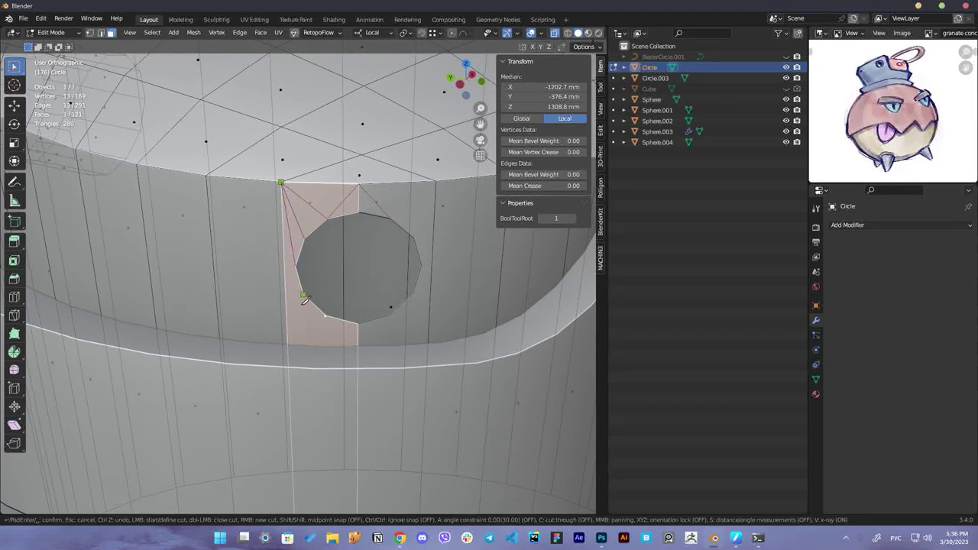
scroll(304, 300, "down", 4)
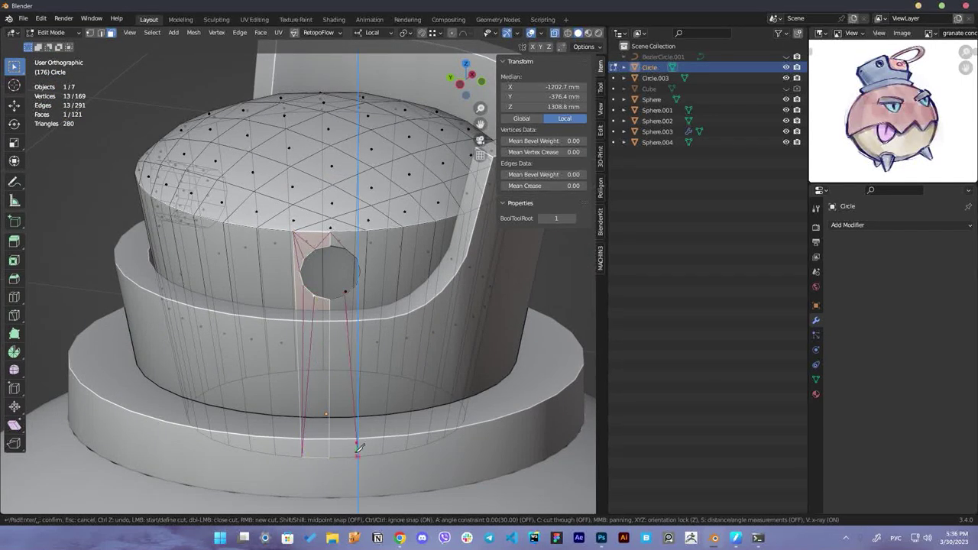
key("Escape")
scroll(346, 284, "up", 4)
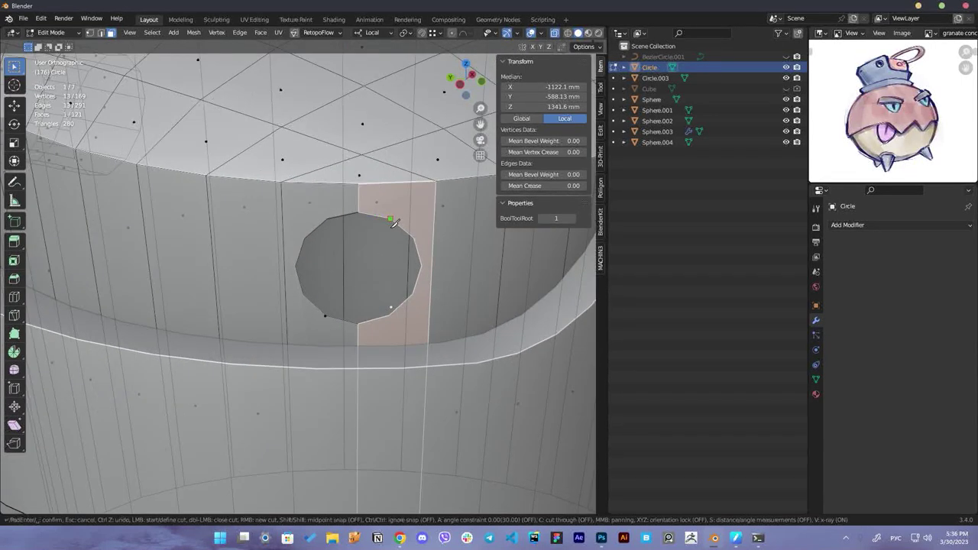
middle_click_drag(418, 243, 414, 246)
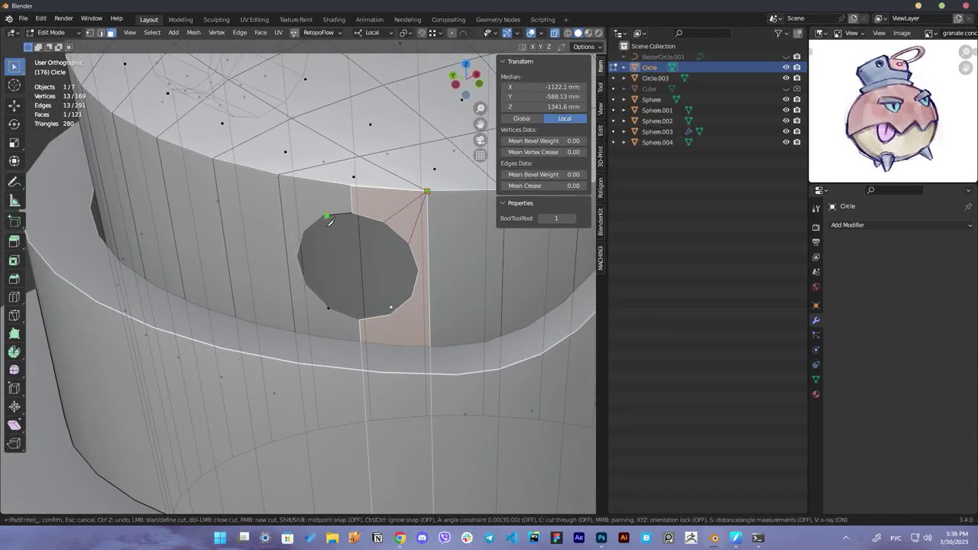
scroll(306, 236, "down", 2)
middle_click_drag(306, 237, 304, 272)
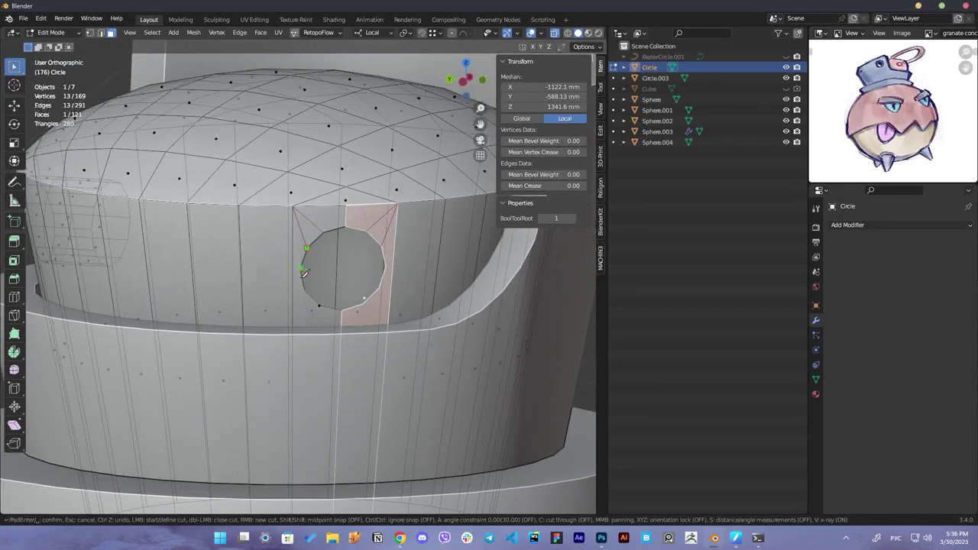
left_click(383, 303)
middle_click_drag(383, 303, 375, 459)
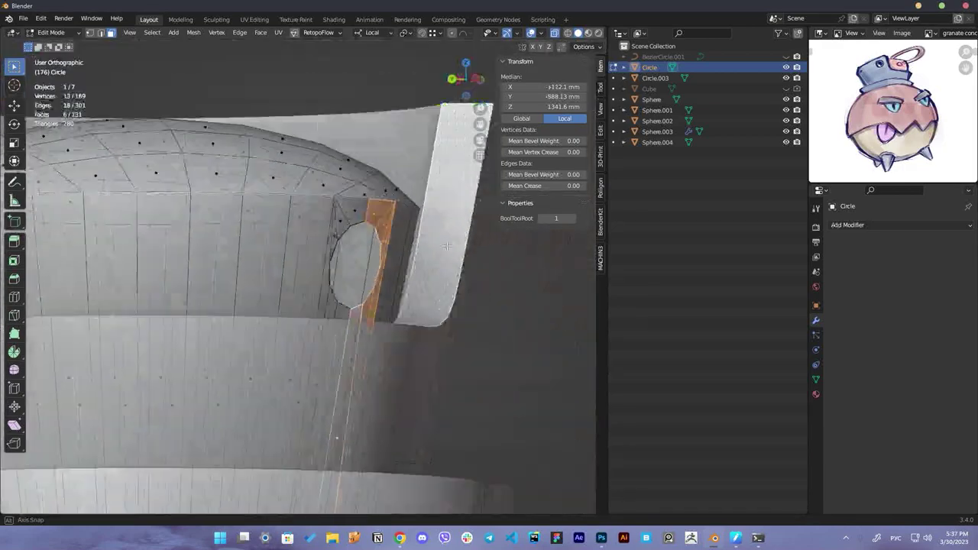
scroll(382, 297, "up", 5)
mouse_move(382, 296)
middle_mouse_down()
mouse_move(432, 249)
mouse_move(247, 291)
mouse_move(382, 270)
middle_mouse_up()
Check the cup's normals with the Face Orientation overlay, then turn it off
key("ctrl+Tab")
left_click(220, 277)
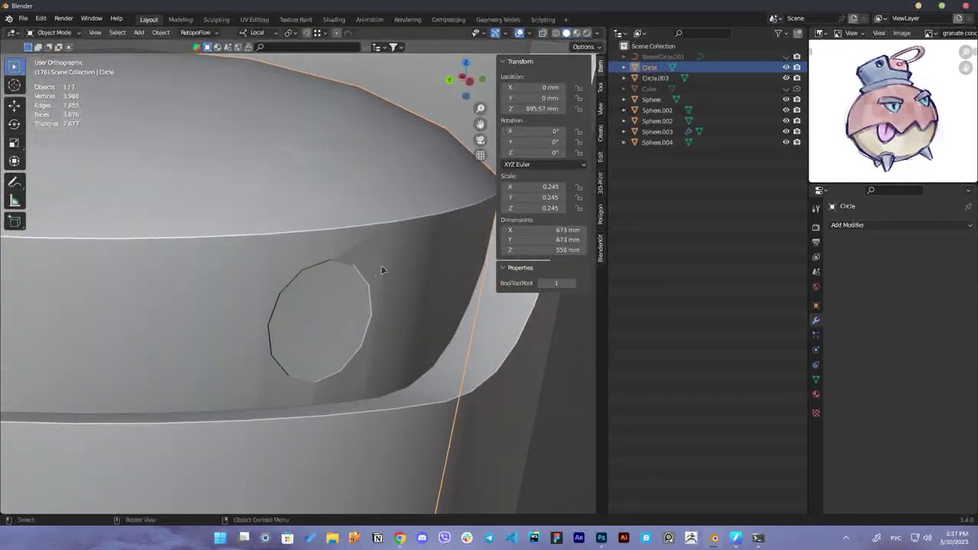
left_click(528, 33)
left_click(463, 236)
middle_click_drag(318, 307, 366, 320)
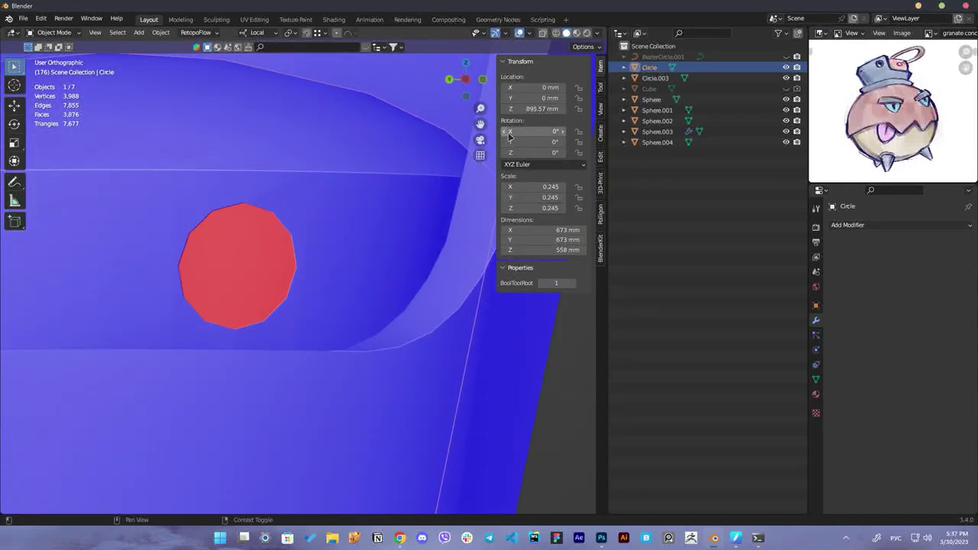
left_click(529, 33)
left_click(463, 236)
With vertex snapping on, snap-merge two stray vertices onto the hole's circle
key("ctrl+Tab")
left_click(428, 270)
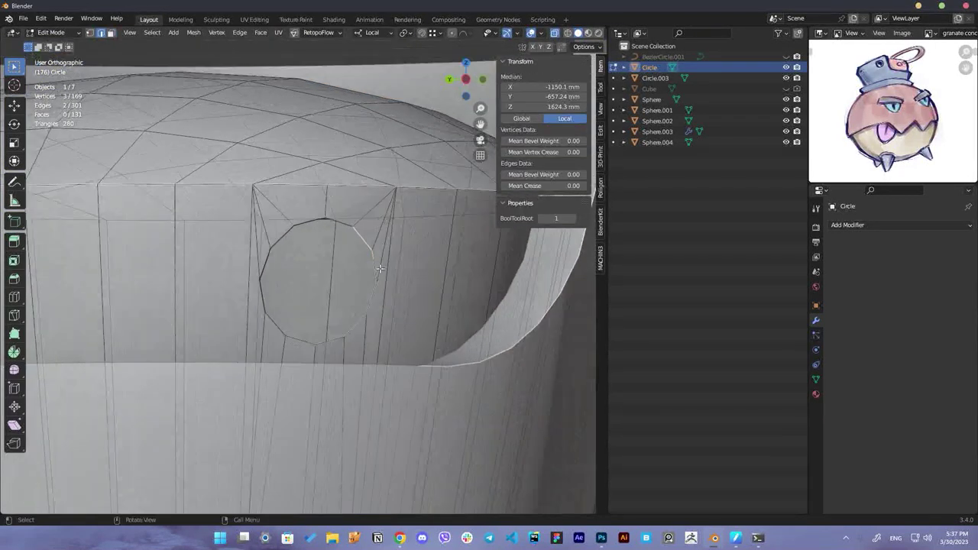
scroll(463, 239, "up", 4)
left_click(421, 33)
left_click_drag(448, 239, 444, 221)
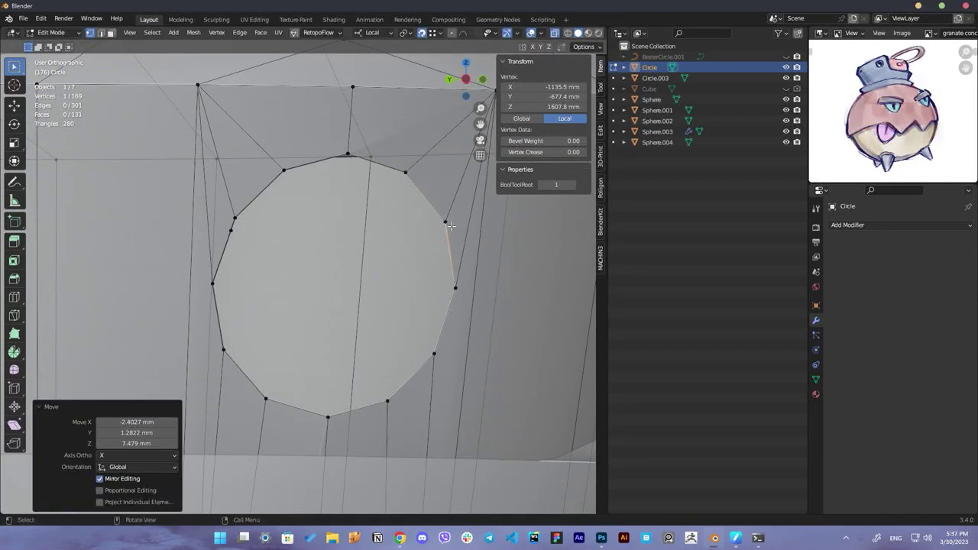
key("shift+1")
left_click_drag(231, 230, 235, 217)
key("shift+1")
Extrude the hole's edge loop inward into the insert, undoing back to one extrusion
left_click(419, 195, "alt")
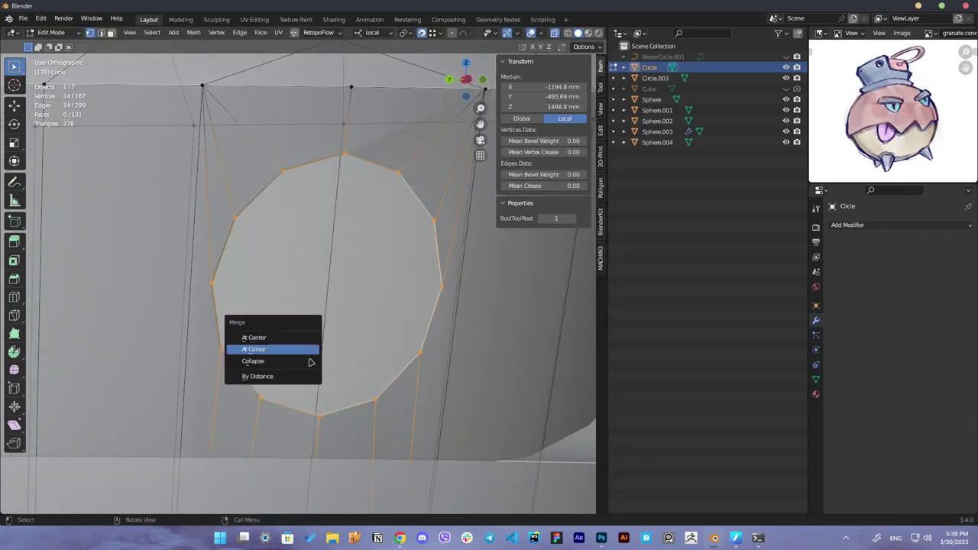
scroll(344, 268, "down", 3)
scroll(344, 252, "up", 3)
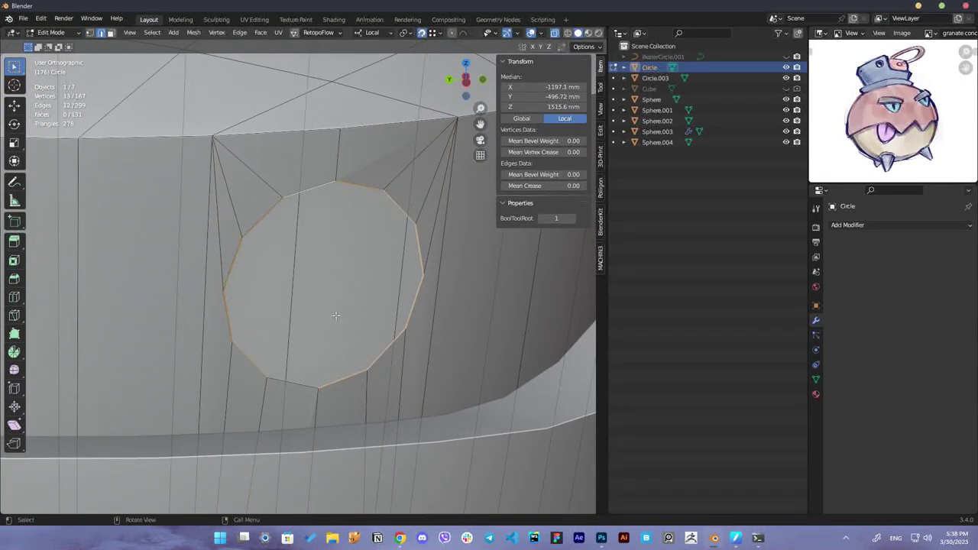
key("e")
mouse_move(336, 316)
middle_mouse_down()
mouse_move(383, 335)
mouse_move(323, 255)
mouse_move(307, 255)
mouse_move(318, 286)
middle_mouse_up()
key("e")
left_click(323, 255)
scroll(321, 286, "up", 2)
left_click(320, 357, "alt")
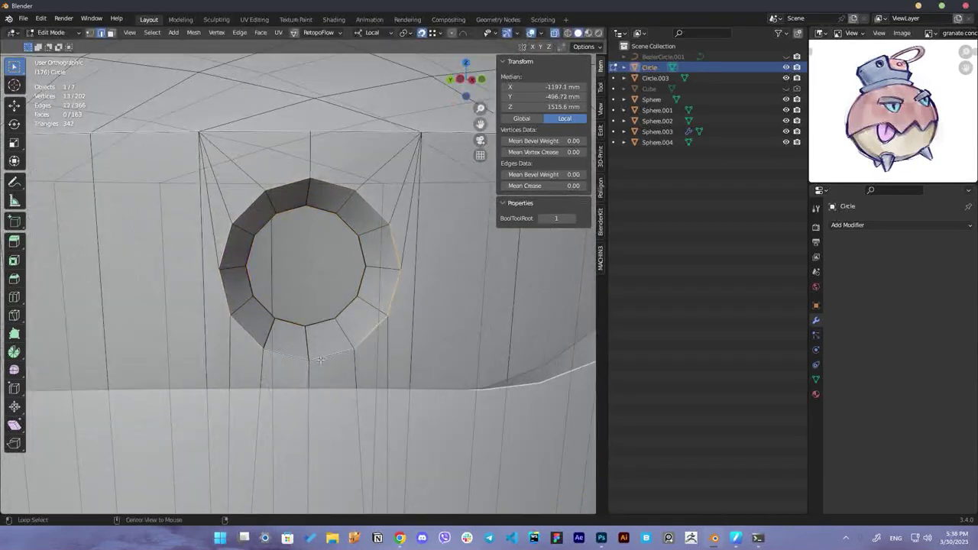
middle_click_drag(315, 367, 314, 361)
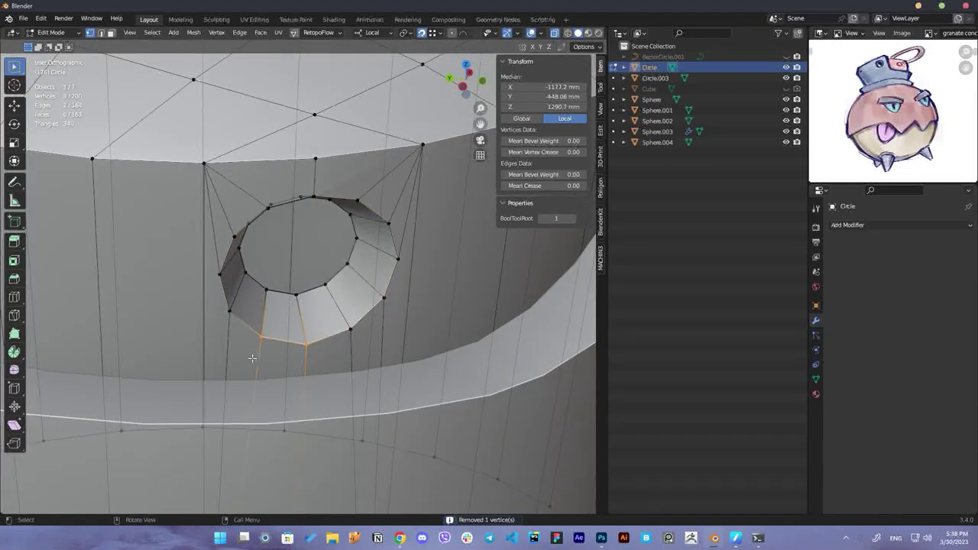
key("ctrl+z")
key("ctrl+z")
middle_click_drag(337, 348, 334, 317)
key("ctrl+z")
key("ctrl+z")
Inspect the hole's shape in Object Mode, then return to Edit Mode
key("Tab")
scroll(332, 305, "down", 4)
scroll(227, 301, "up", 4)
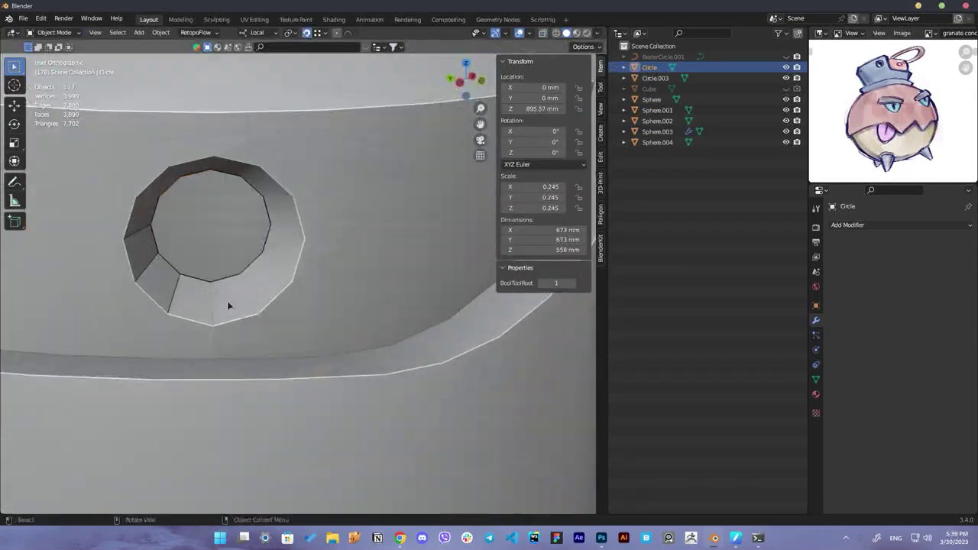
middle_click_drag(227, 301, 237, 327)
key("Tab")
Delete the stray triangle face beside the hole
scroll(237, 327, "down", 3)
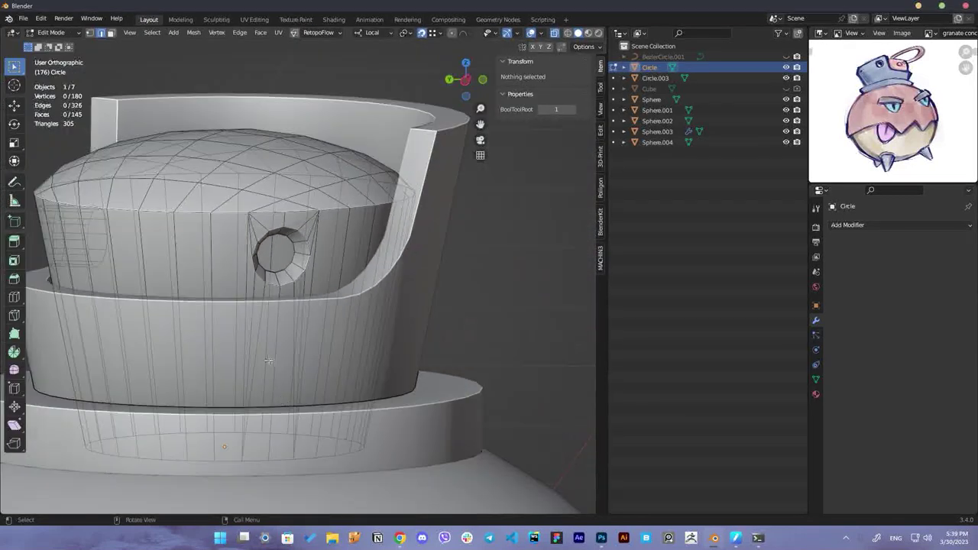
scroll(191, 344, "up", 5)
scroll(162, 366, "up", 2)
key("3")
scroll(163, 366, "down", 2)
mouse_move(191, 352)
middle_mouse_down()
mouse_move(252, 329)
mouse_move(305, 344)
mouse_move(362, 383)
mouse_move(371, 375)
middle_mouse_up()
scroll(267, 321, "up", 2)
left_click(284, 312)
key("Delete")
scroll(279, 321, "down", 2)
scroll(339, 153, "up", 3)
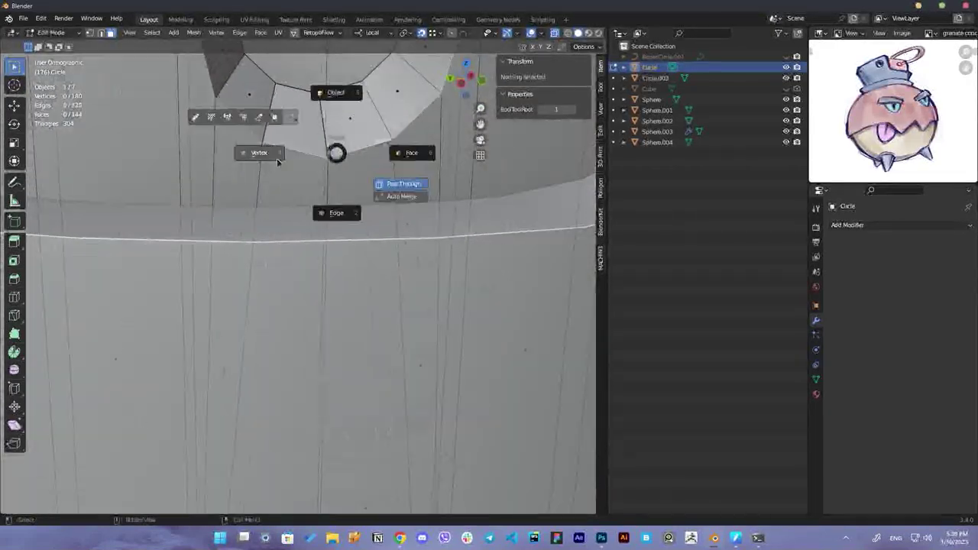
Merge duplicate vertices by distance
left_click(400, 183)
key("m")
left_click(316, 179)
scroll(378, 201, "down", 3)
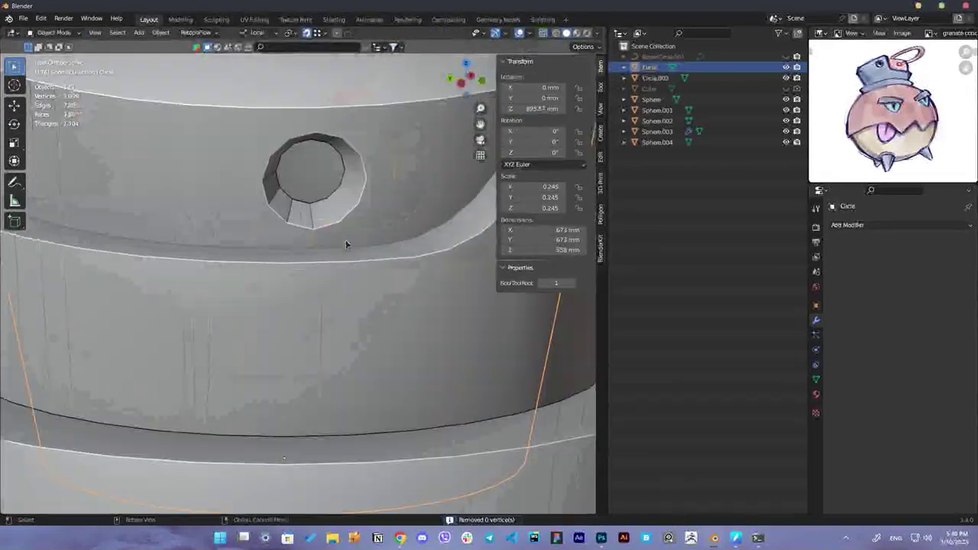
mouse_move(344, 245)
middle_mouse_down()
mouse_move(363, 233)
mouse_move(329, 306)
mouse_move(465, 245)
mouse_move(354, 261)
middle_mouse_up()
Make the hole's inner edge loop a perfect circle with LoopTools Circle
left_click(325, 309)
scroll(325, 309, "down", 3)
left_click(353, 261, "alt")
scroll(354, 262, "up", 4)
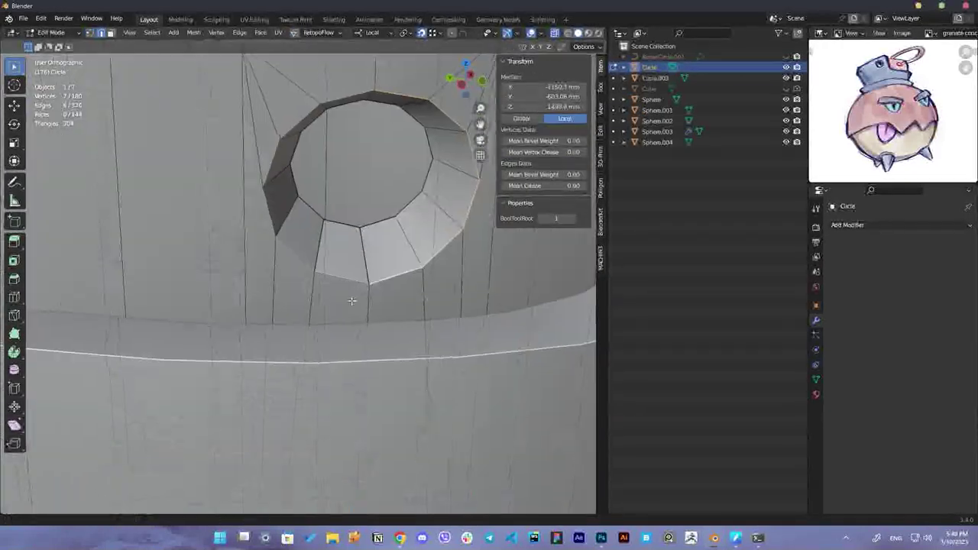
left_click(398, 268, "alt")
right_click(405, 282)
left_click(450, 146)
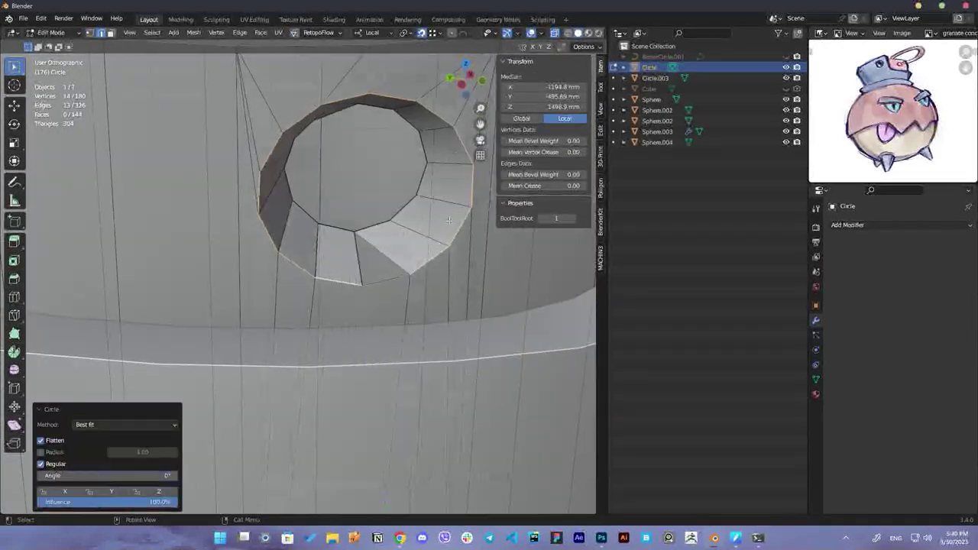
Round the outer loop with LoopTools Circle and merge its extra vertex
left_click(336, 285)
left_click(412, 294)
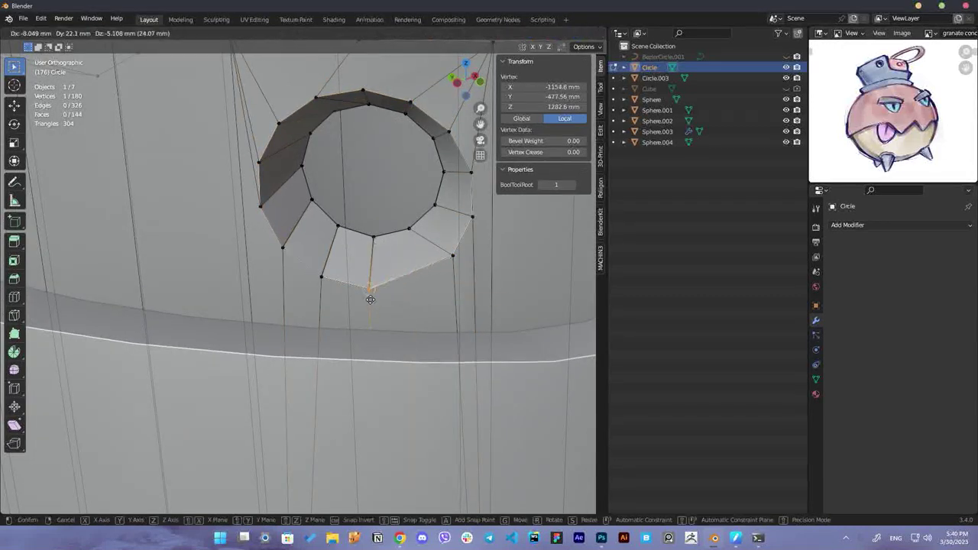
left_click(390, 284, "alt")
right_click(367, 273)
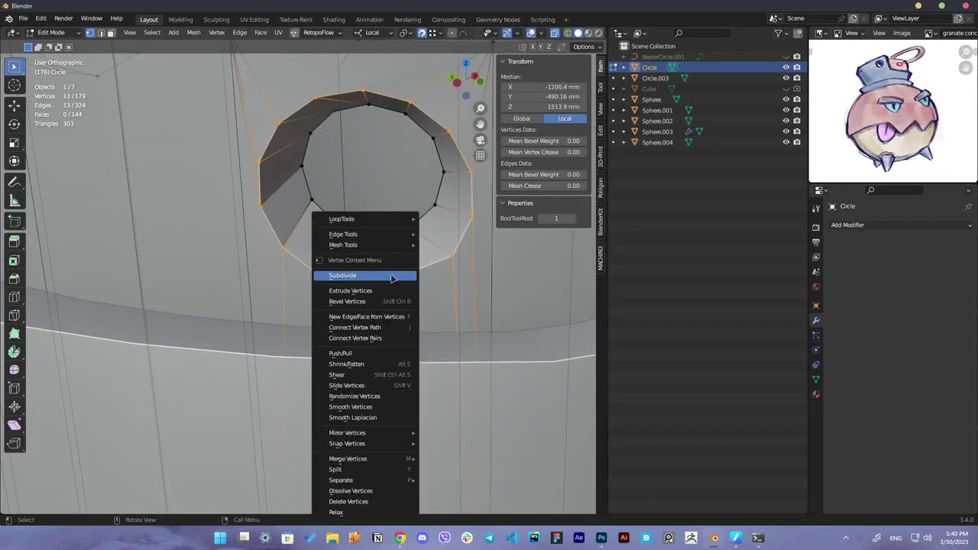
left_click(437, 231)
middle_click_drag(438, 232, 308, 201)
left_click_drag(308, 201, 371, 190)
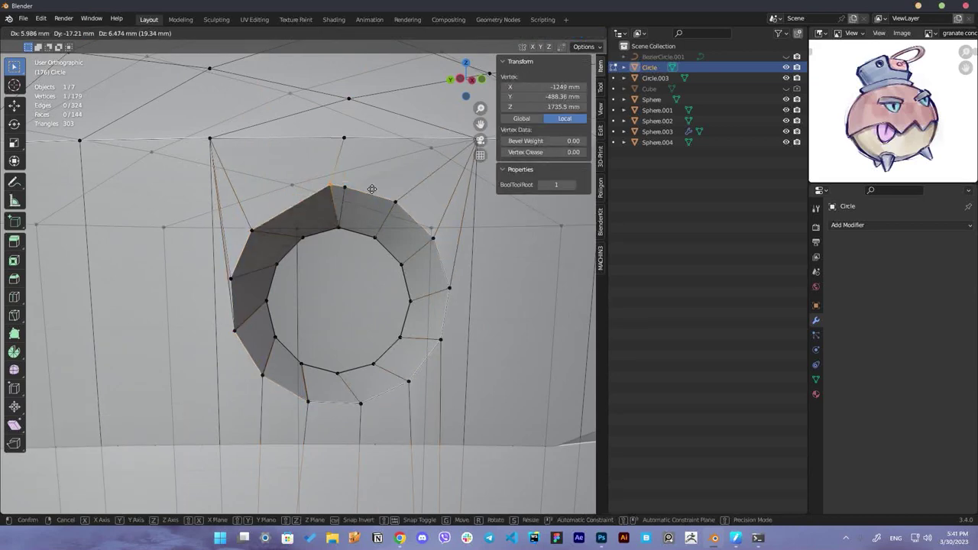
key("m")
Try extruding and rotating the ring loop, undo it, and recheck the hole
right_click(326, 208)
key("e")
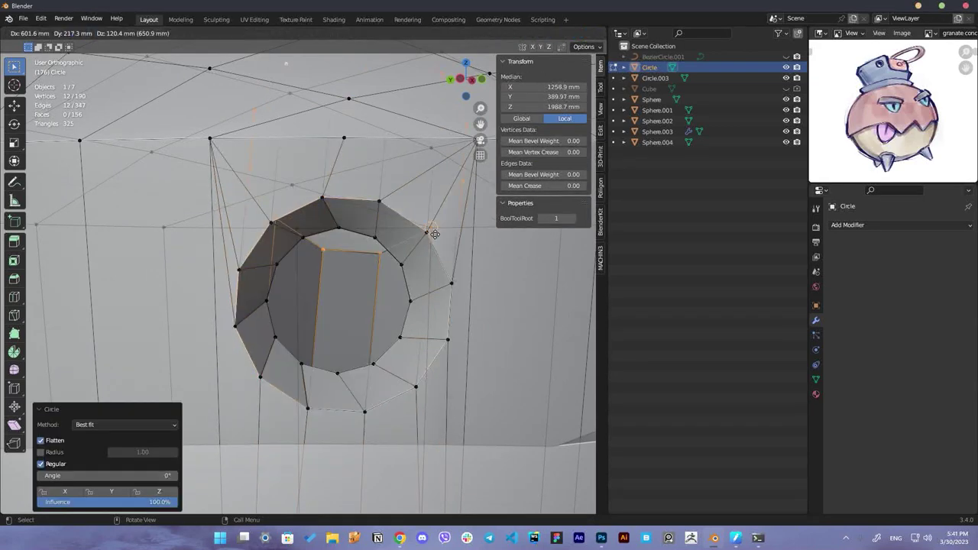
key("r")
key("Escape")
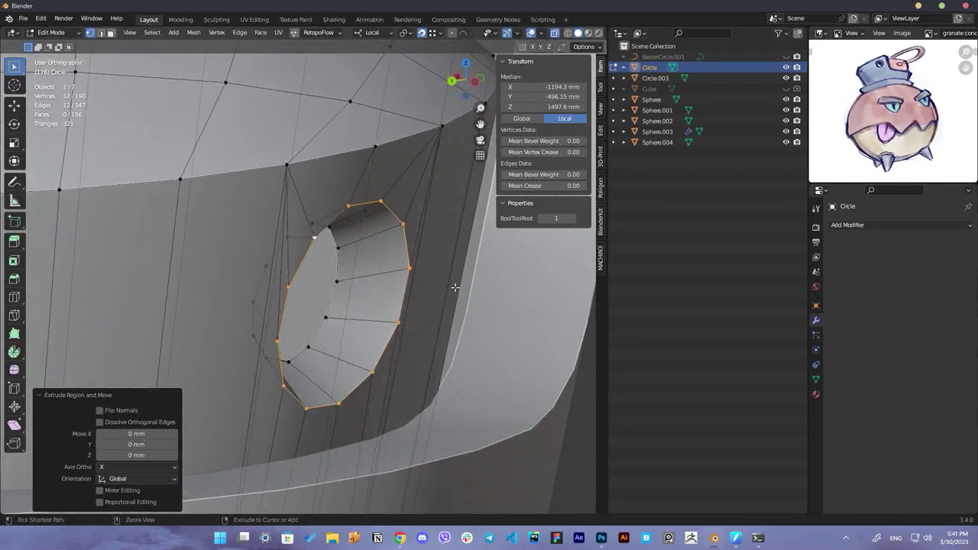
key("ctrl+z")
scroll(349, 251, "down", 5)
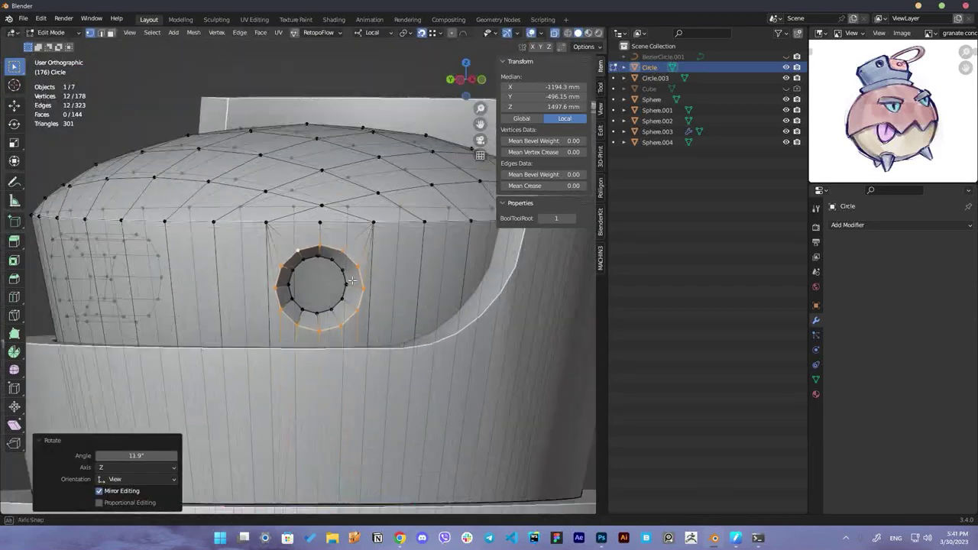
key("Tab")
scroll(359, 247, "up", 4)
key("Tab")
scroll(361, 247, "up", 3)
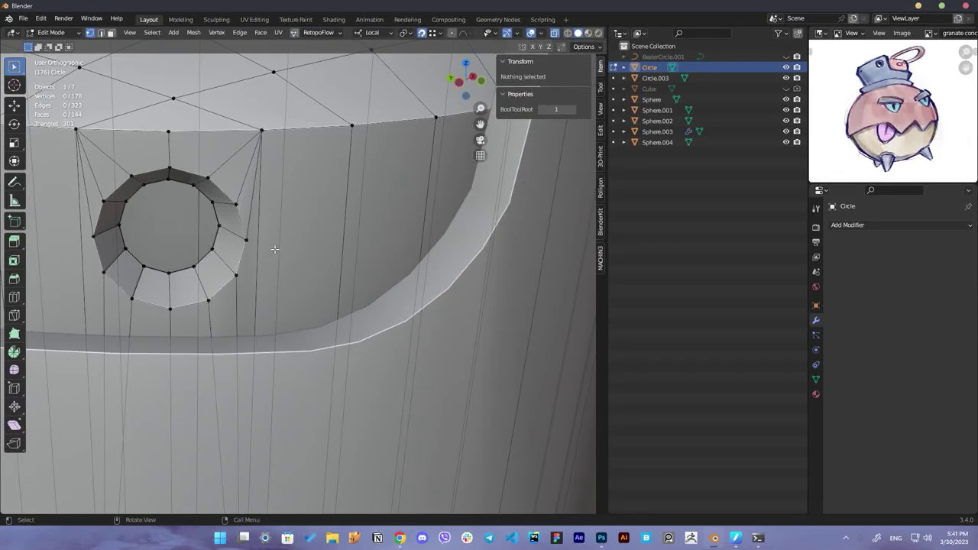
Delete the ring of faces lining the hole, leaving a plain round opening
left_click(343, 222, "alt")
key("alt+a")
middle_click_drag(343, 221, 410, 240)
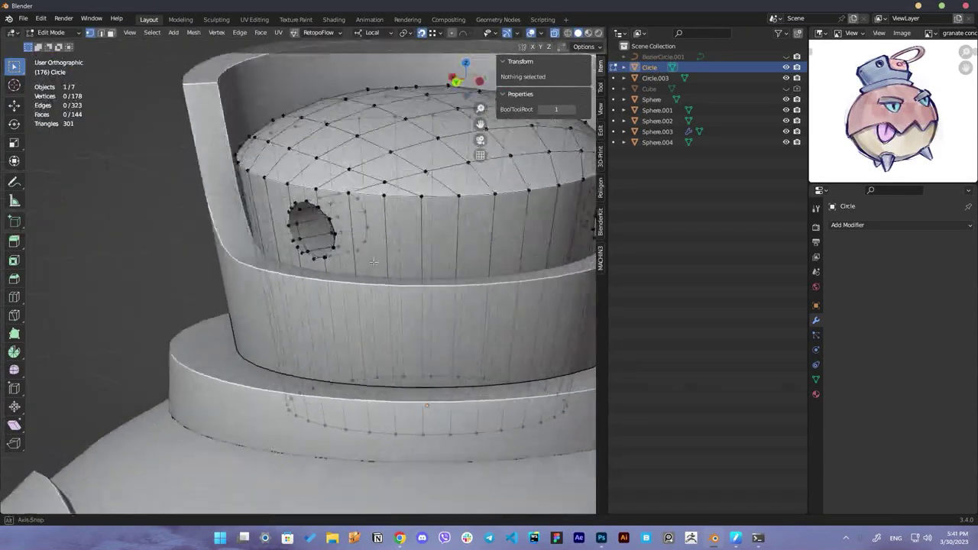
scroll(410, 240, "up", 4)
key("ctrl+Tab")
left_click(447, 262)
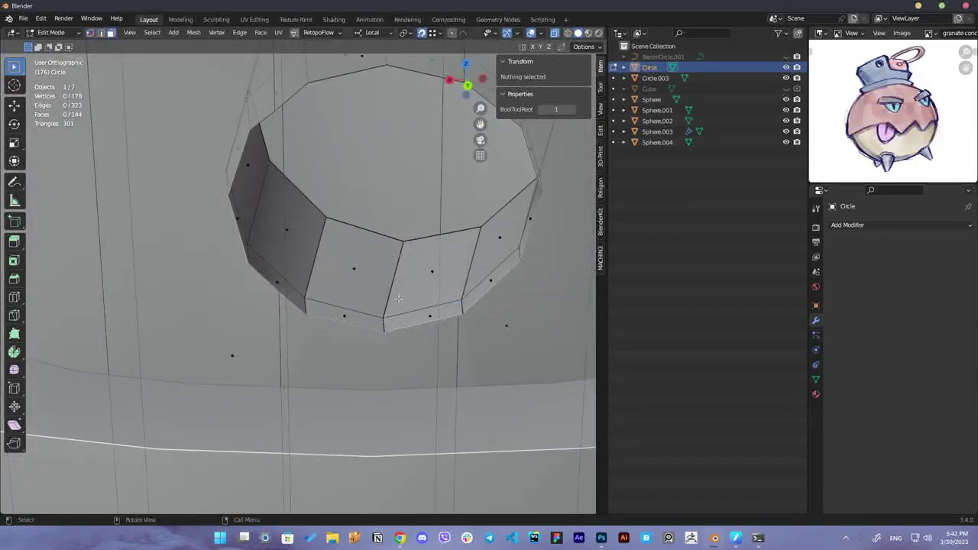
left_click(354, 268)
middle_click_drag(290, 234, 305, 261)
scroll(305, 261, "down", 3)
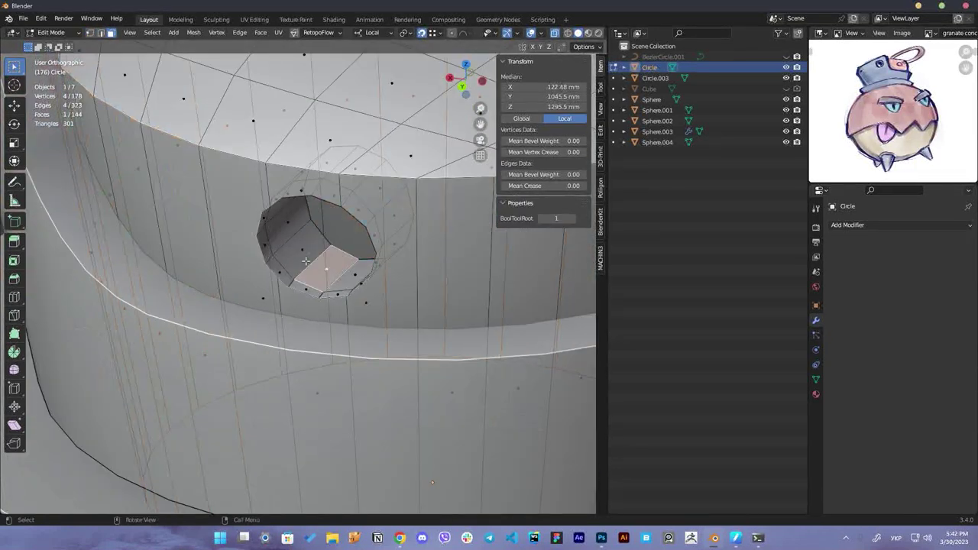
left_click(333, 276)
key("x")
key("f")
mouse_move(305, 245)
middle_mouse_down()
mouse_move(463, 155)
mouse_move(405, 229)
middle_mouse_up()
scroll(403, 250, "up", 3)
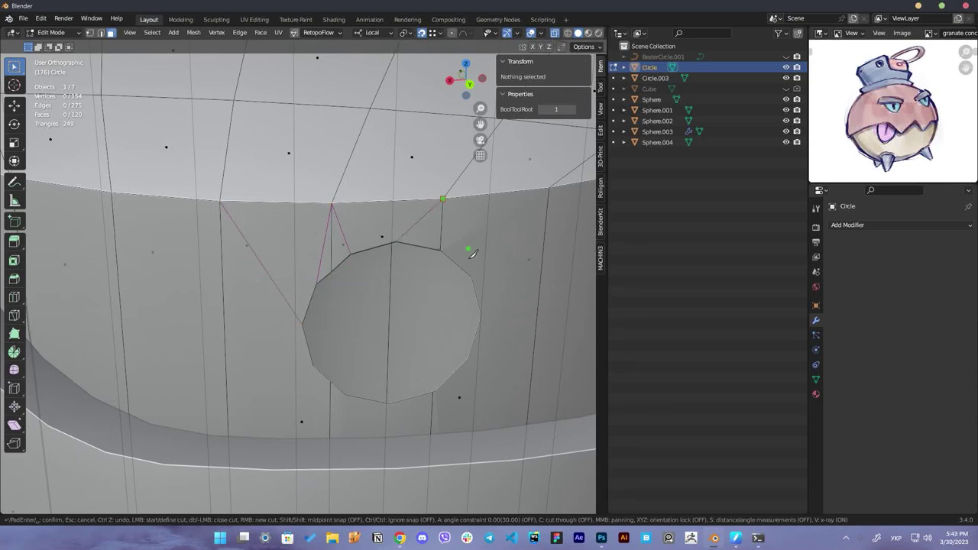
Knife-cut beside the cap's hole and dissolve the extra vertex above it
middle_click_drag(489, 318, 447, 336)
scroll(404, 278, "up", 3)
key("Return")
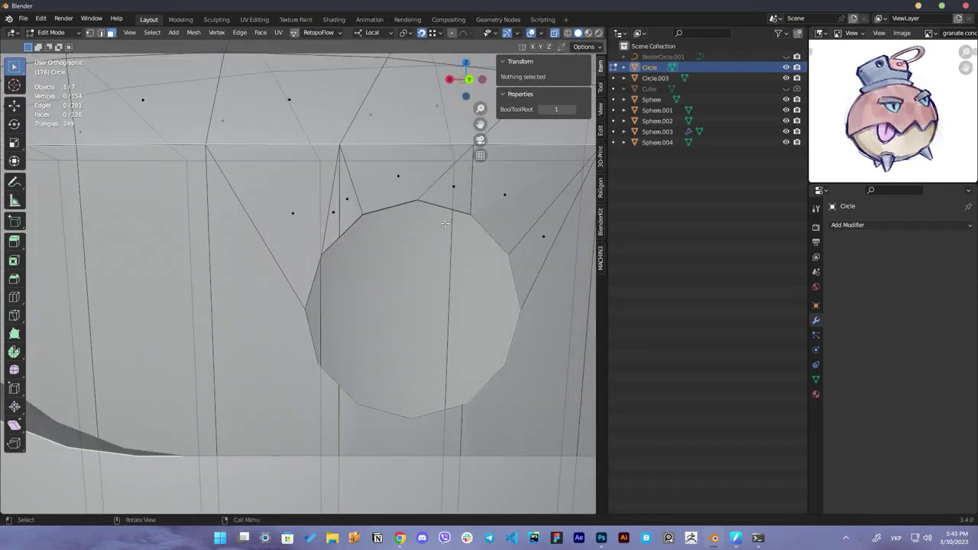
left_click(233, 229)
key("x")
left_click(233, 229)
middle_click_drag(233, 229, 385, 250)
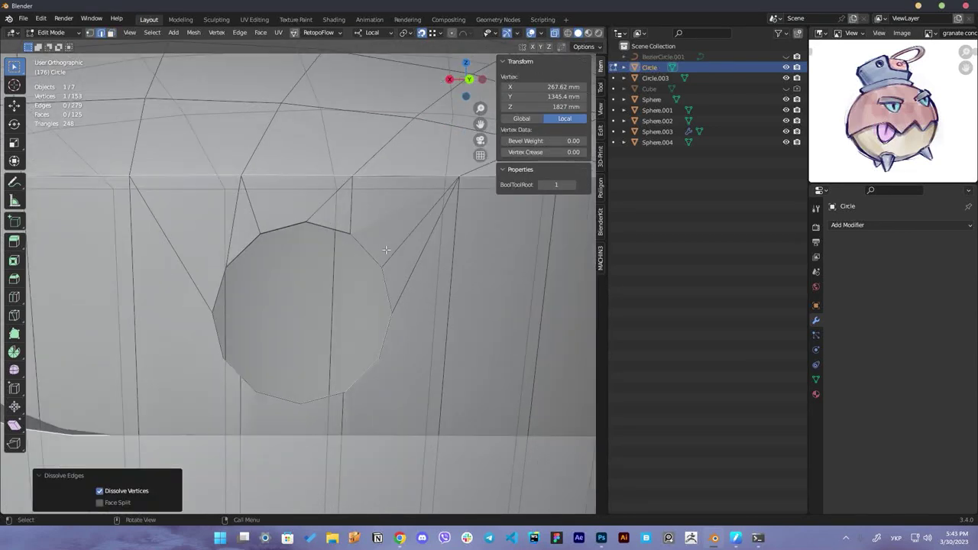
middle_click_drag(468, 181, 319, 272)
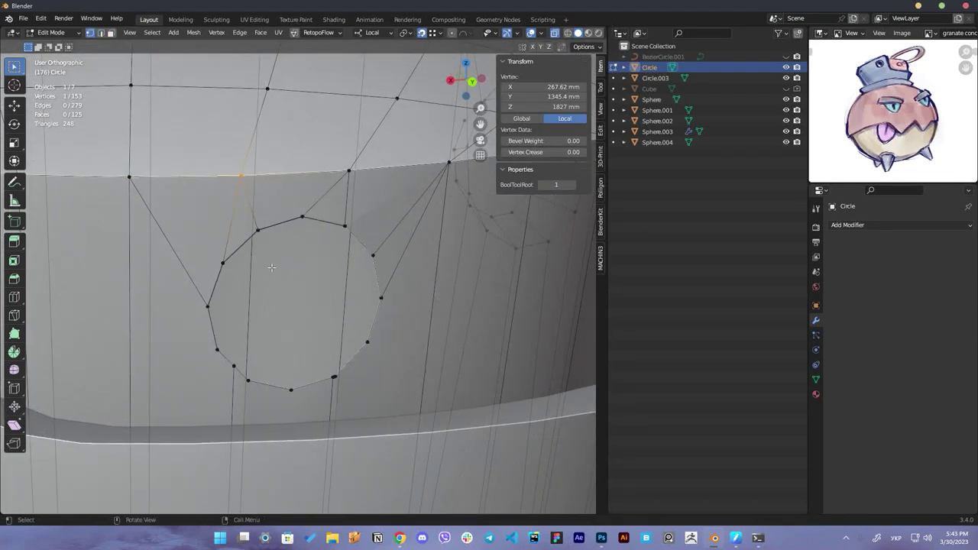
Merge overlapping vertices by distance around the hole
key("m")
left_click(393, 378)
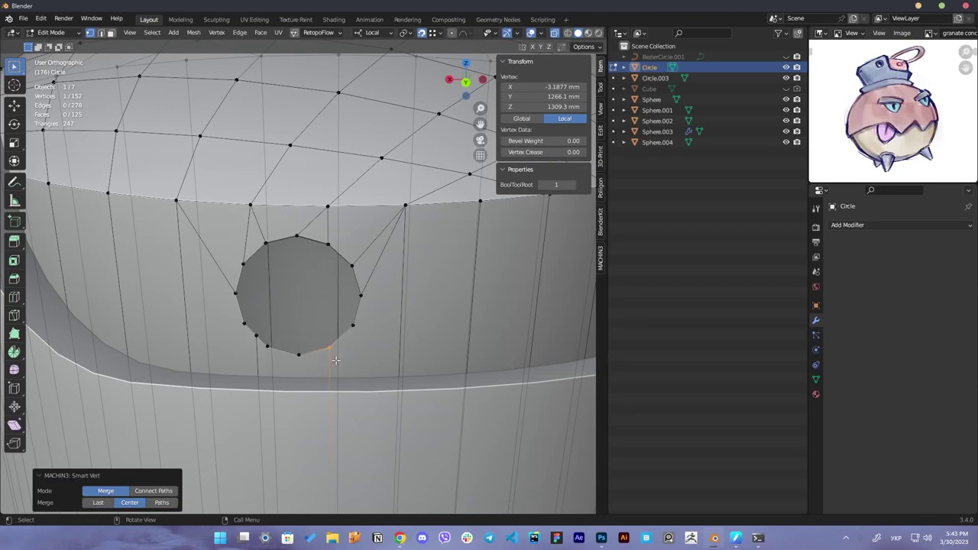
scroll(312, 268, "up", 1)
scroll(294, 257, "down", 2)
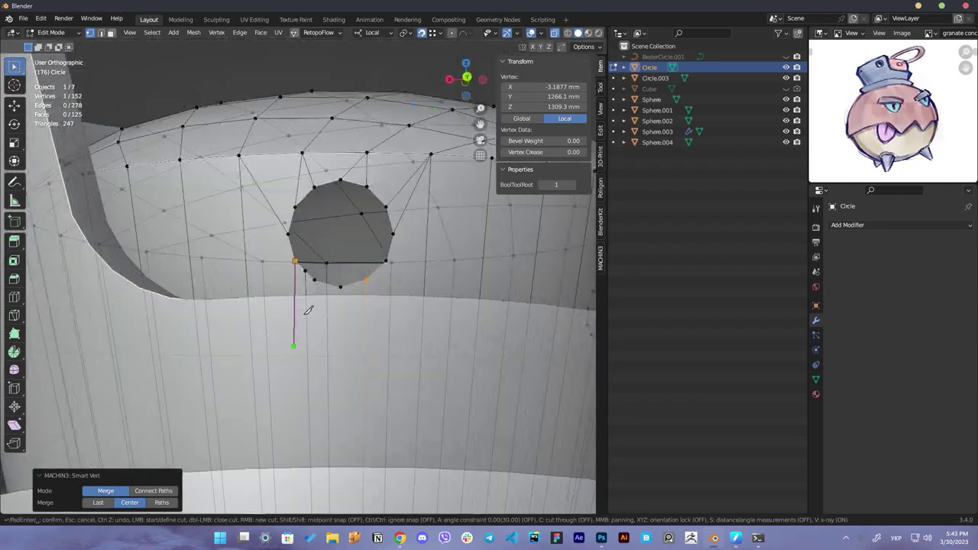
middle_click_drag(305, 306, 269, 426)
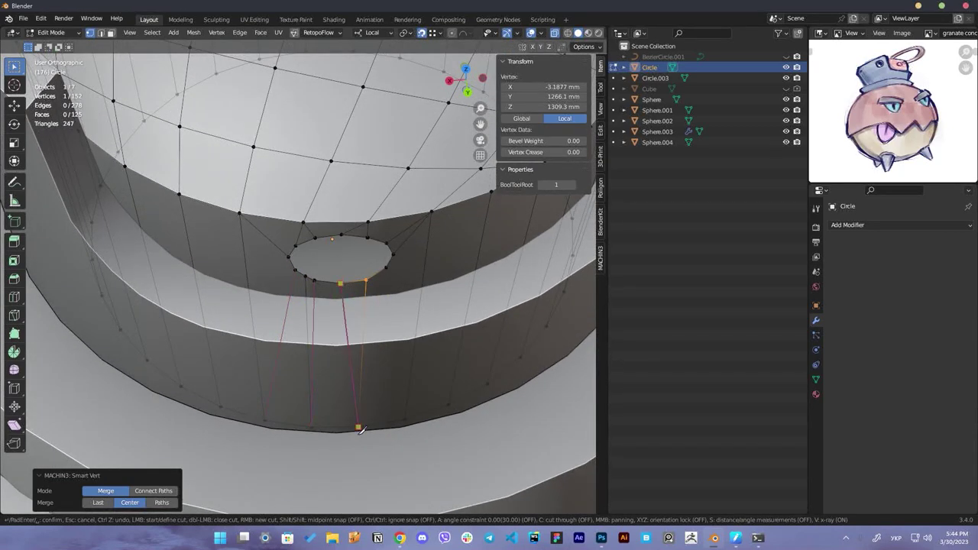
middle_click_drag(414, 342, 346, 272)
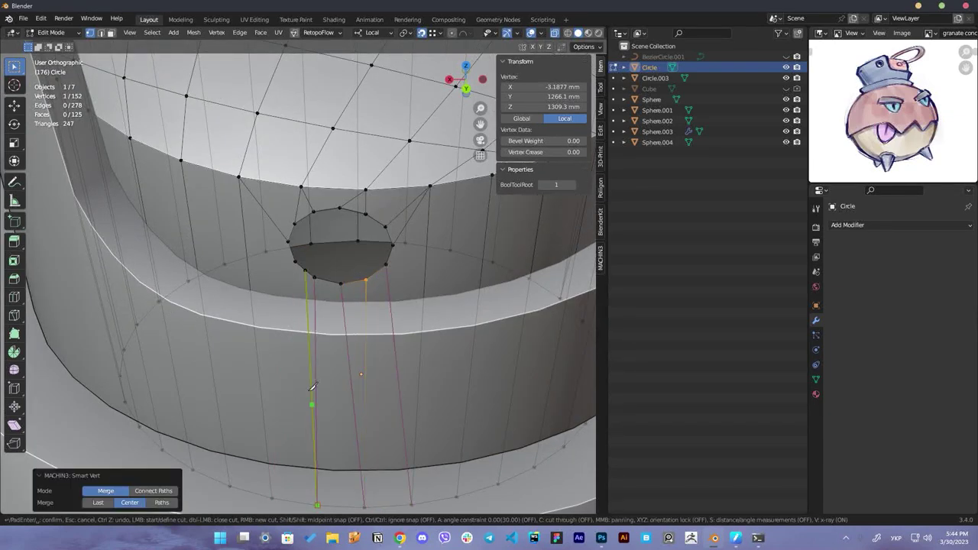
Commit the cuts below the hole, dissolve the stray vertex and merge two vertices at center
key("Return")
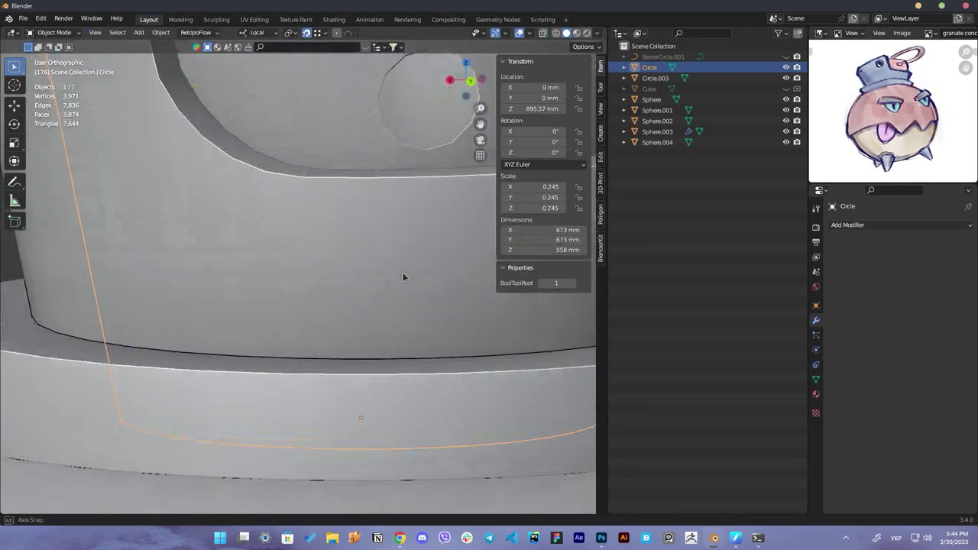
mouse_move(296, 459)
middle_mouse_down()
mouse_move(258, 231)
mouse_move(300, 234)
middle_mouse_up()
key("ctrl+x")
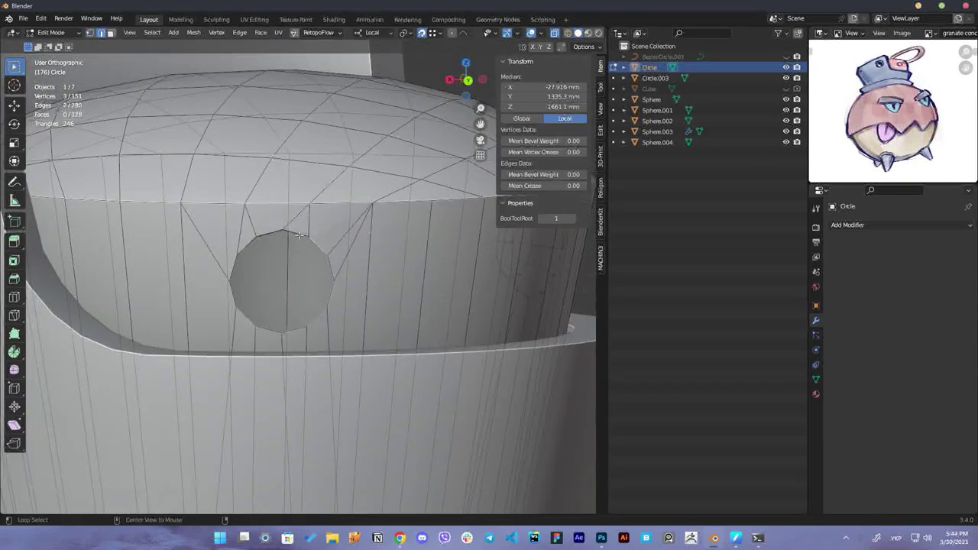
key("1")
key("1")
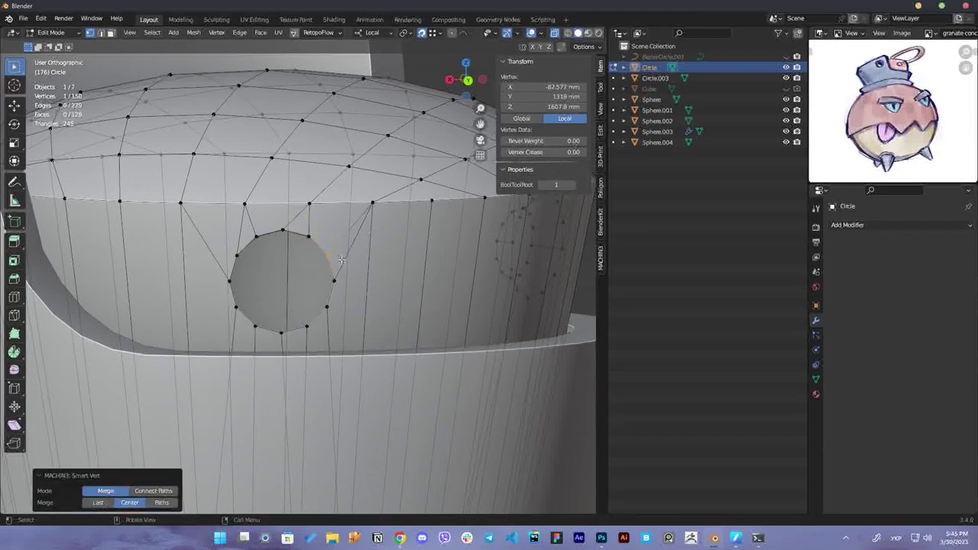
middle_click_drag(311, 285, 292, 283)
Extrude the hole's edge loop and scale it inward into a recessed opening
left_click(327, 275, "alt")
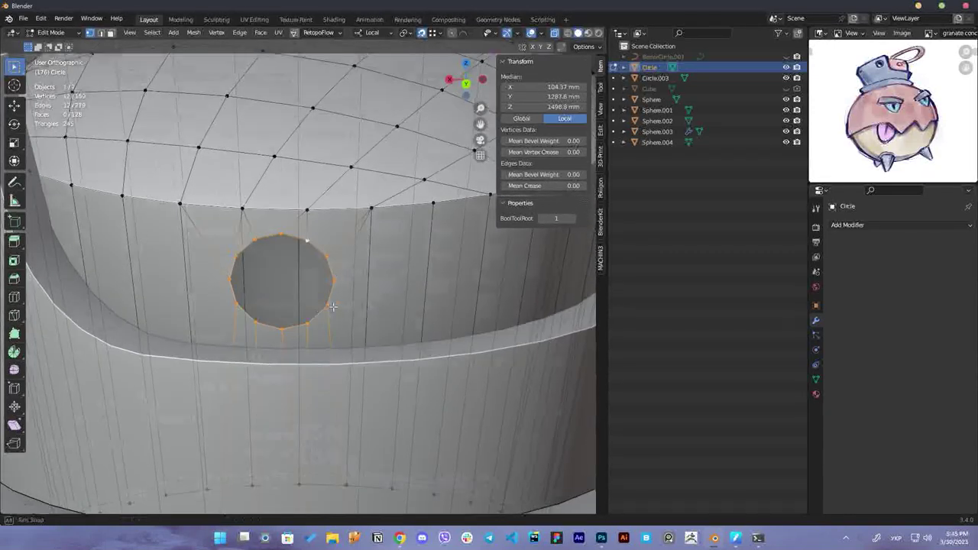
key("e")
left_click(312, 286)
key("g")
key("s")
left_click(302, 284)
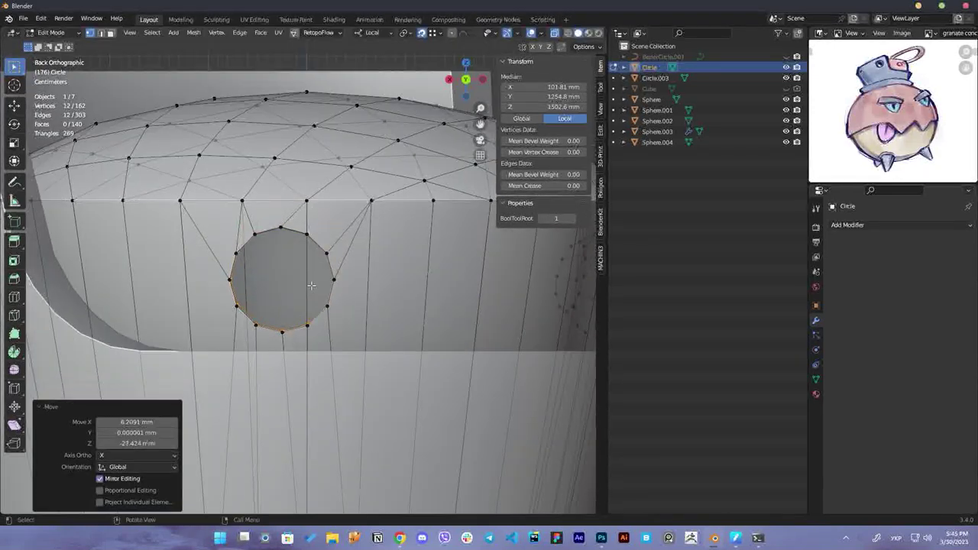
mouse_move(302, 284)
middle_mouse_down()
mouse_move(333, 130)
mouse_move(284, 316)
mouse_move(336, 306)
mouse_move(373, 320)
middle_mouse_up()
Check the recessed hole in Object Mode, then inspect its inner faces in face select
key("Tab")
key("Tab")
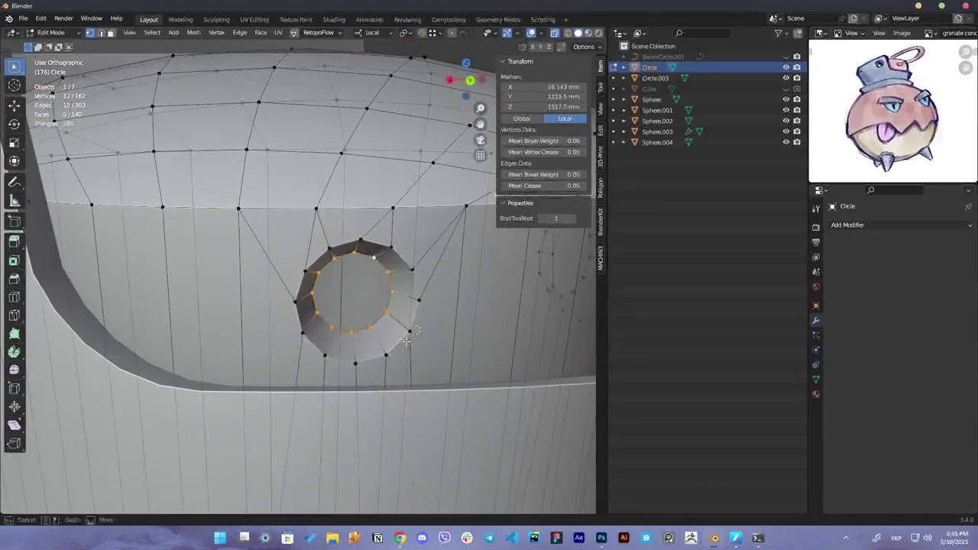
left_click(410, 315)
key("3")
middle_click_drag(398, 316, 450, 350)
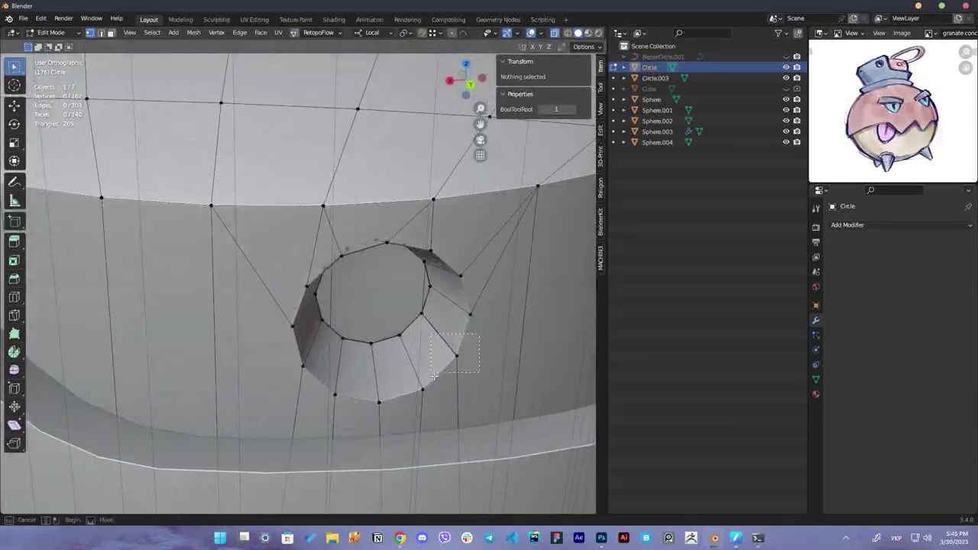
left_click(451, 350)
left_click(451, 350, "shift")
Merge the cap mesh's vertices by distance once more and return to Object Mode
key("Tab")
scroll(443, 343, "down", 5)
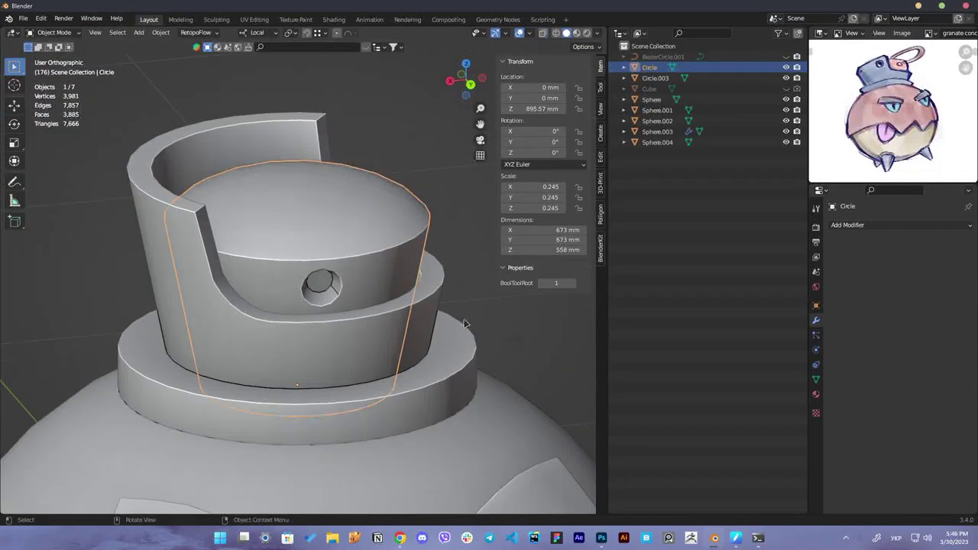
key("Tab")
key("m")
left_click(276, 288)
key("Tab")
scroll(456, 283, "down", 6)
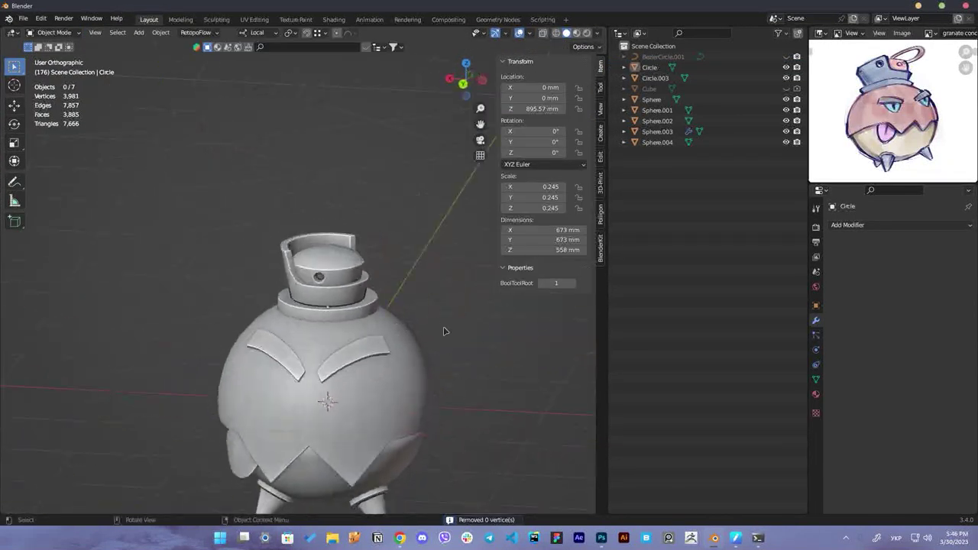
middle_click_drag(451, 281, 440, 277)
Select the ring BezierCircle.001 and inspect it in its curve settings
left_click(663, 56)
left_click(815, 364)
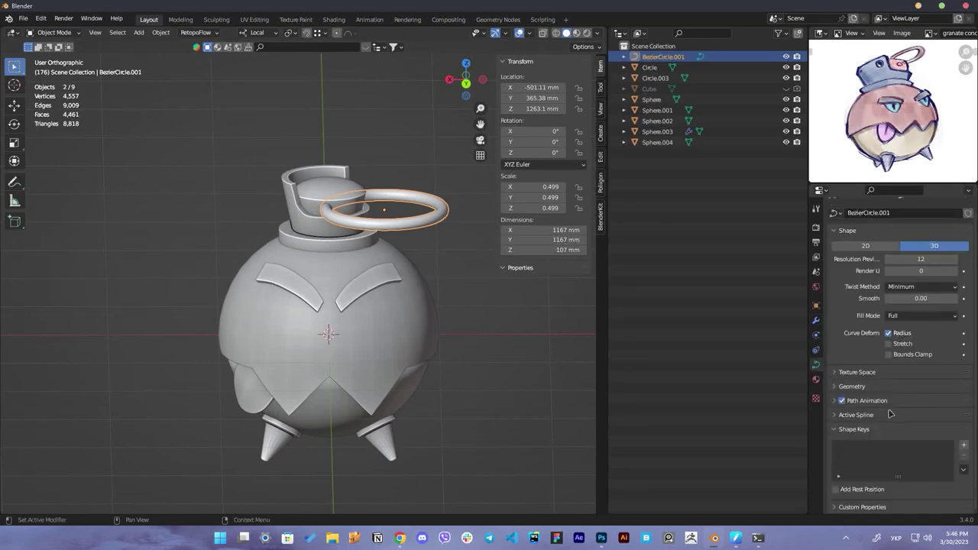
scroll(907, 419, "down", 5)
middle_click_drag(492, 315, 331, 226)
mouse_move(395, 256)
middle_mouse_down()
mouse_move(360, 229)
mouse_move(275, 218)
mouse_move(386, 302)
mouse_move(380, 159)
mouse_move(417, 255)
mouse_move(393, 182)
middle_mouse_up()
Set the isolated ring's origin to the 3D cursor, then restore the full view
key("KP_Divide")
right_click(317, 153)
right_click(393, 229)
left_click(483, 252)
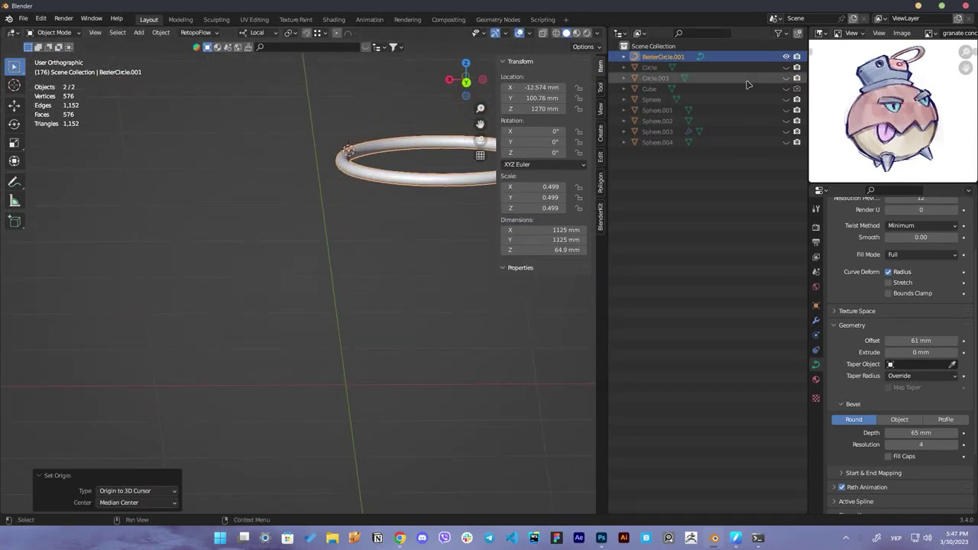
key("KP_Divide")
Reset the ring's rotation and shift it sideways toward the cap
left_click(421, 182)
key("KP_1")
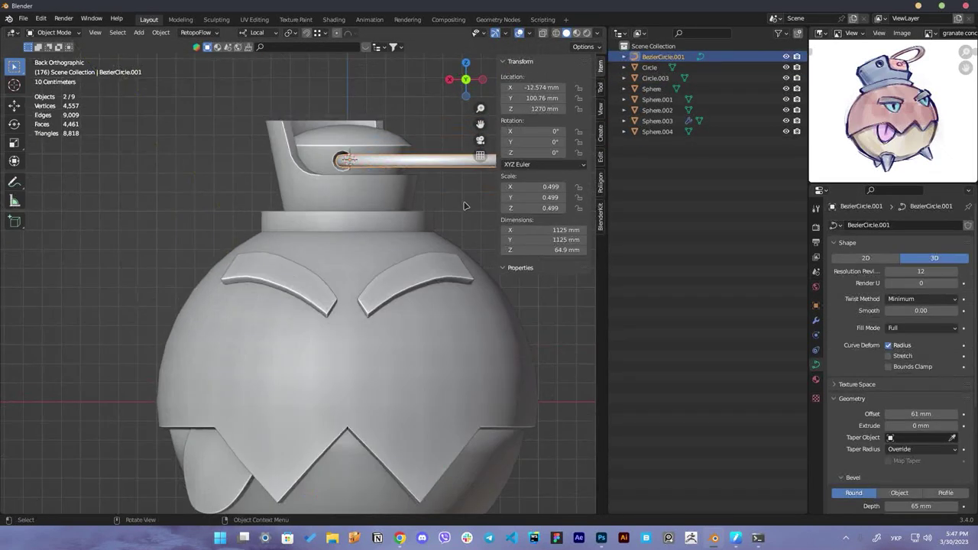
key("alt+r")
middle_click_drag(329, 191, 325, 228)
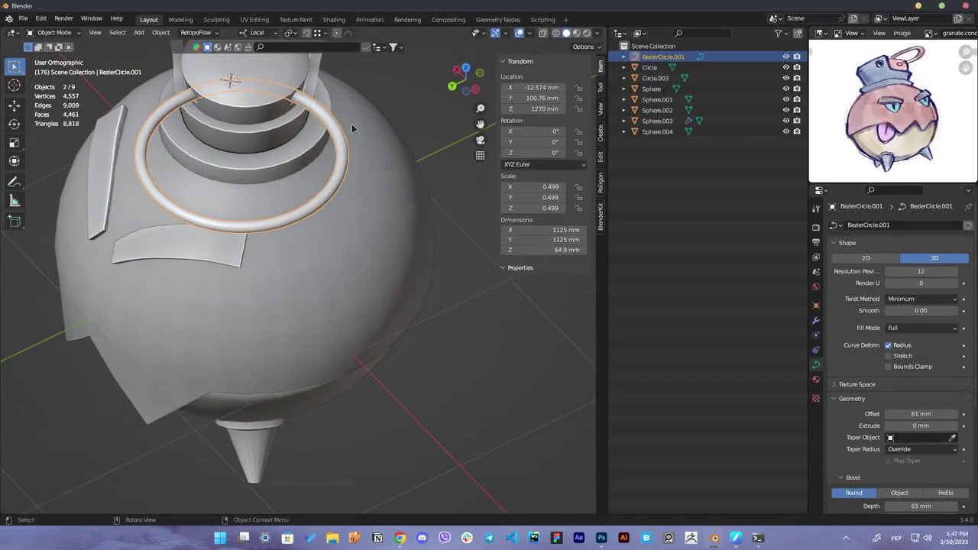
key("KP_7")
key("g")
left_click(358, 175)
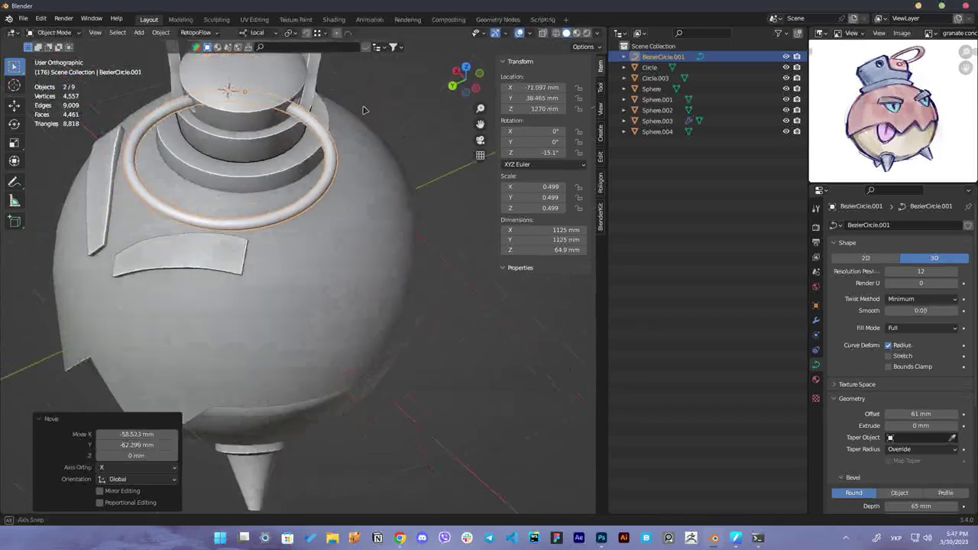
Tilt the ring in side view and move it through the cap's hole
middle_click_drag(363, 110, 248, 90)
right_click(248, 90)
left_click(309, 132)
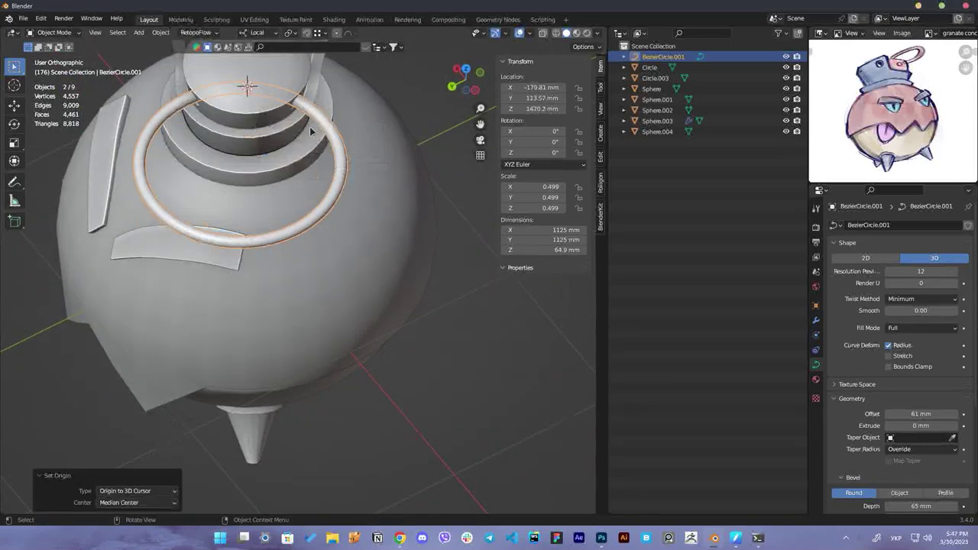
key("KP_1")
key("r")
left_click(336, 172)
key("g")
left_click(337, 172)
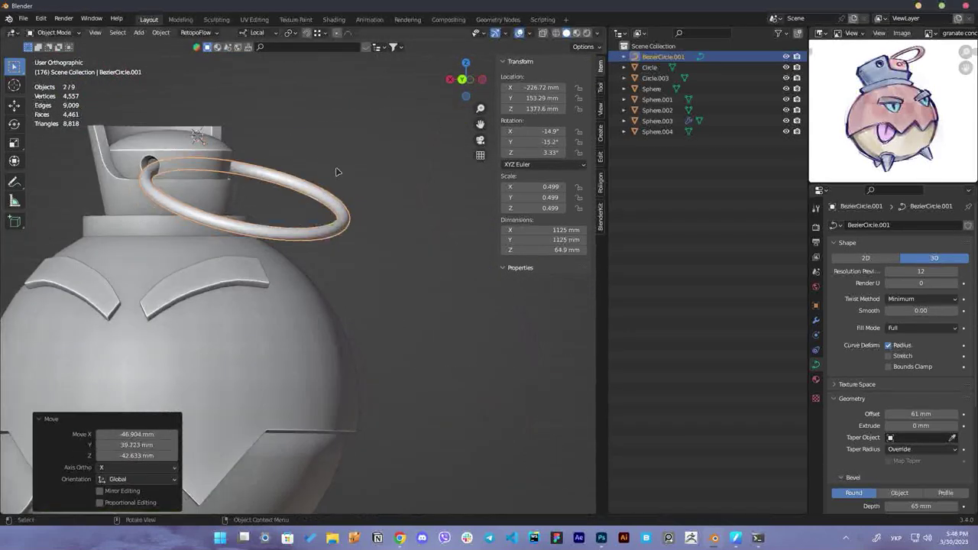
Clear the selection and orbit to a back view of the character
middle_click_drag(336, 172, 371, 175)
scroll(365, 203, "down", 5)
right_click(295, 253)
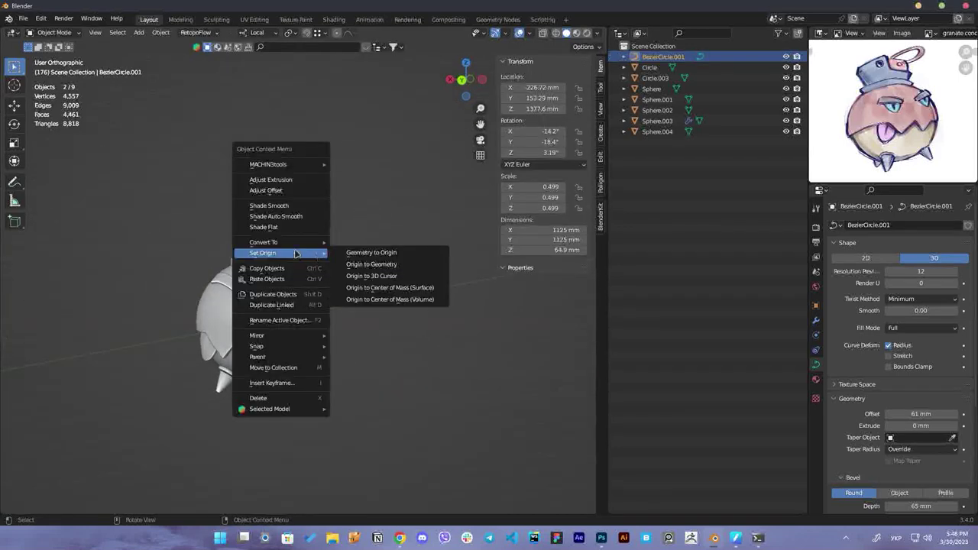
key("Escape")
scroll(298, 305, "up", 4)
scroll(400, 333, "up", 2)
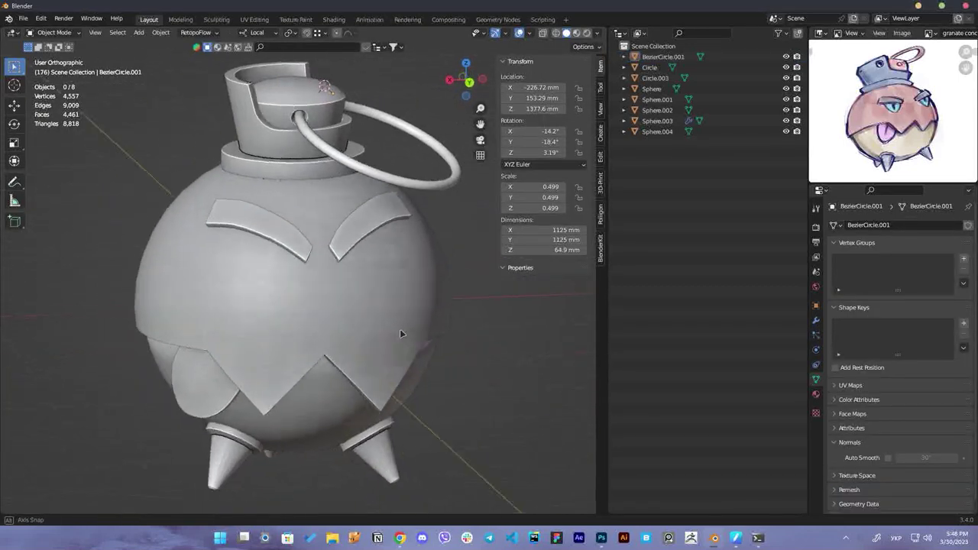
middle_click_drag(400, 333, 397, 291)
Add a 16-segment, 1000 mm UV sphere above the character
key("ctrl+KP_1")
key("shift+a")
left_click(459, 61)
scroll(367, 212, "down", 3)
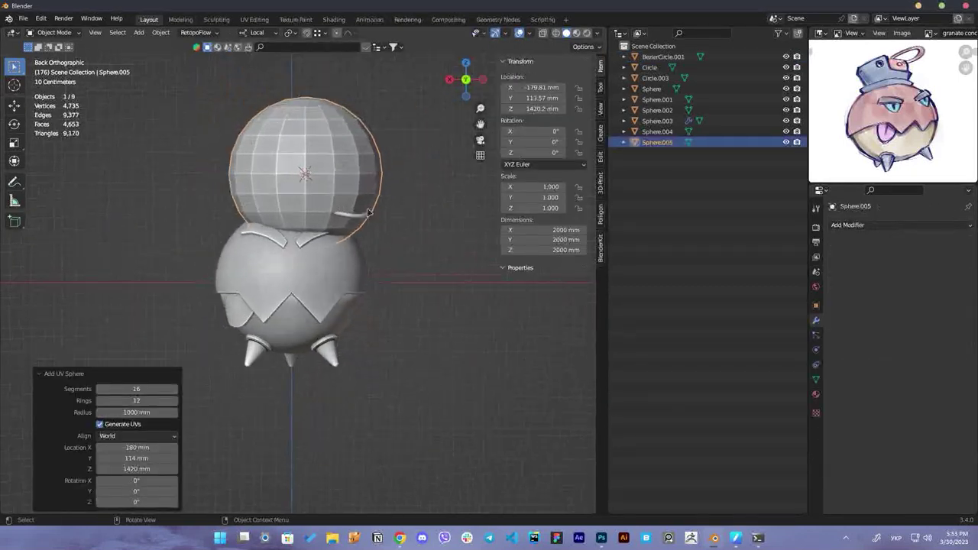
scroll(367, 213, "up", 2)
Delete the sphere's lower faces to leave a dome, then exit Edit Mode
key("Tab")
left_click_drag(458, 237, 130, 345)
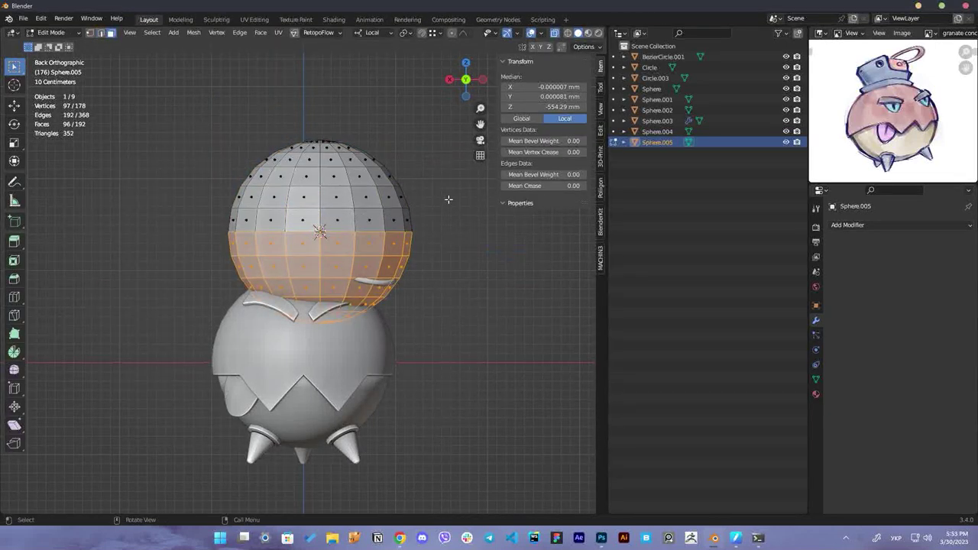
key("ctrl+KP_Add")
key("ctrl+KP_Add")
key("x")
left_click(278, 306)
middle_click_drag(279, 306, 310, 332)
key("ctrl+KP_1")
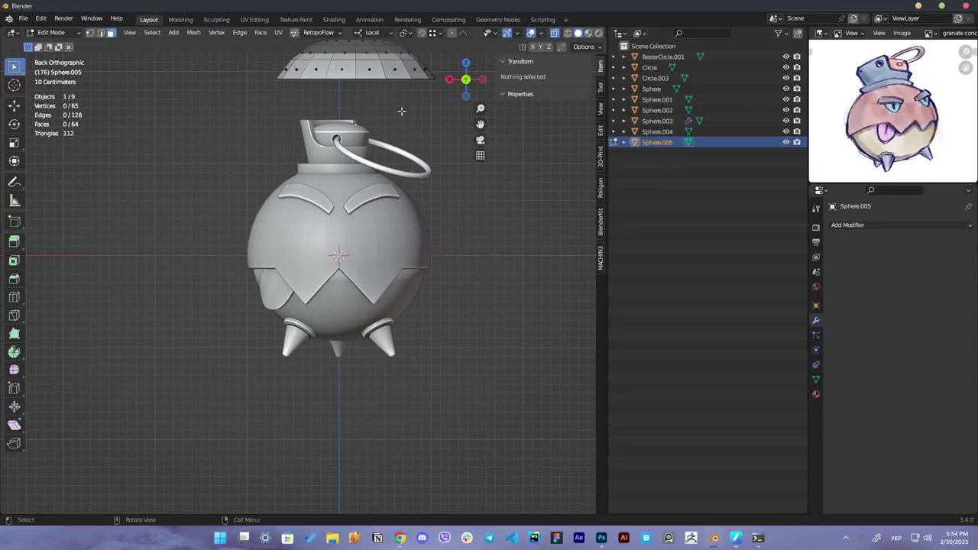
key("Tab")
Move the dome onto the body, set its origin to the 3D cursor, rotate 100° about X
key("g")
left_click(401, 202)
right_click(374, 129)
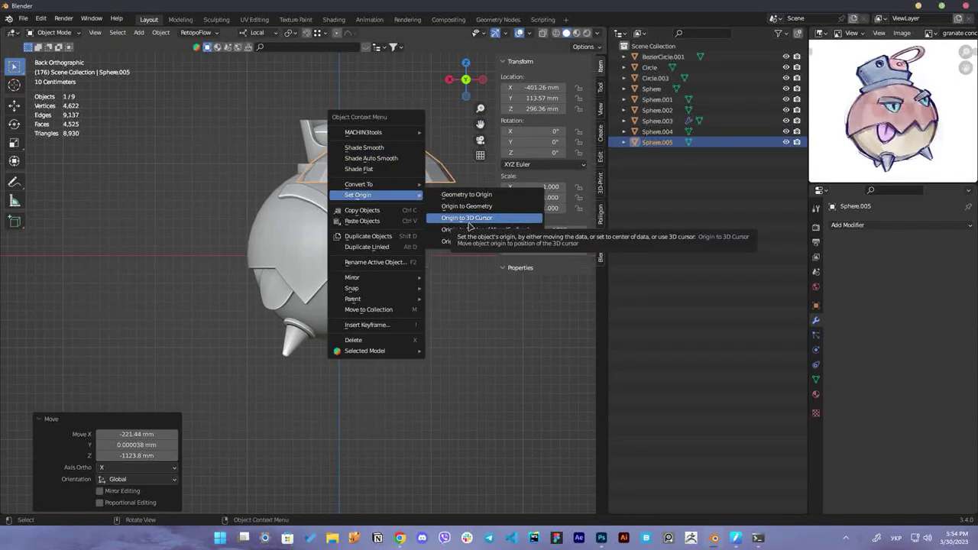
left_click(468, 218)
type("rx100")
key("Return")
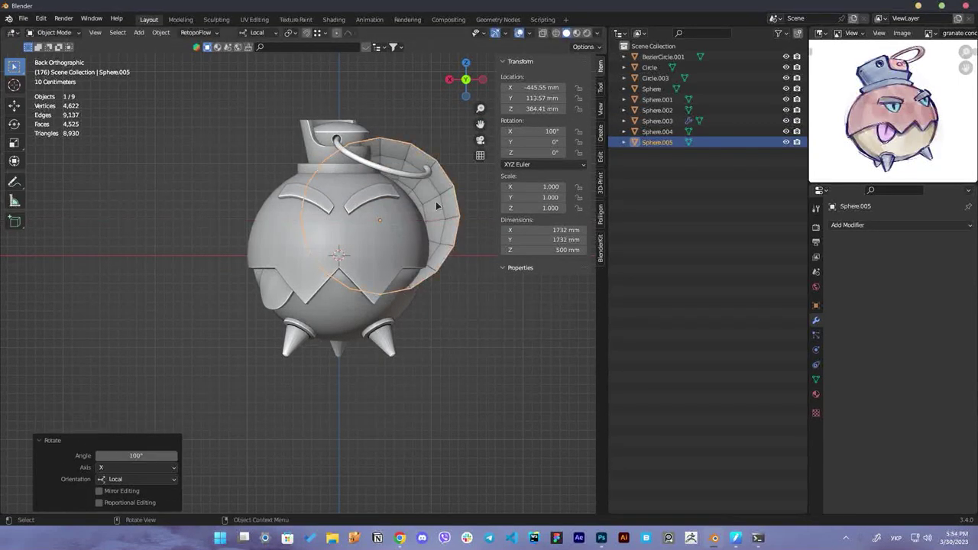
Rotate the piece 170° about X, reposition it and scale it to 0.362
key("ctrl+KP_3")
type("rx170")
key("Return")
key("g")
left_click(300, 248)
key("s")
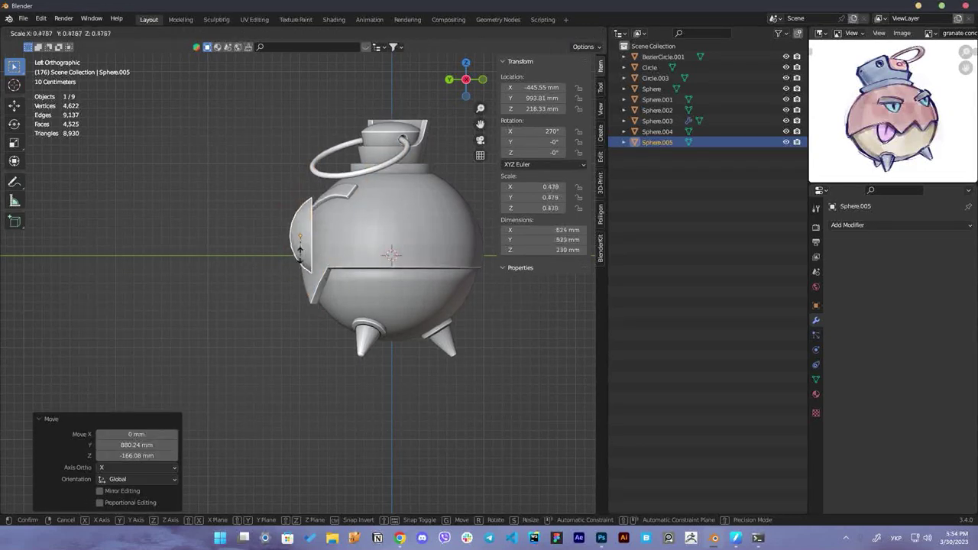
left_click(300, 247)
Rotate the piece around Z and move it onto the front of the body
middle_click_drag(300, 248, 381, 319)
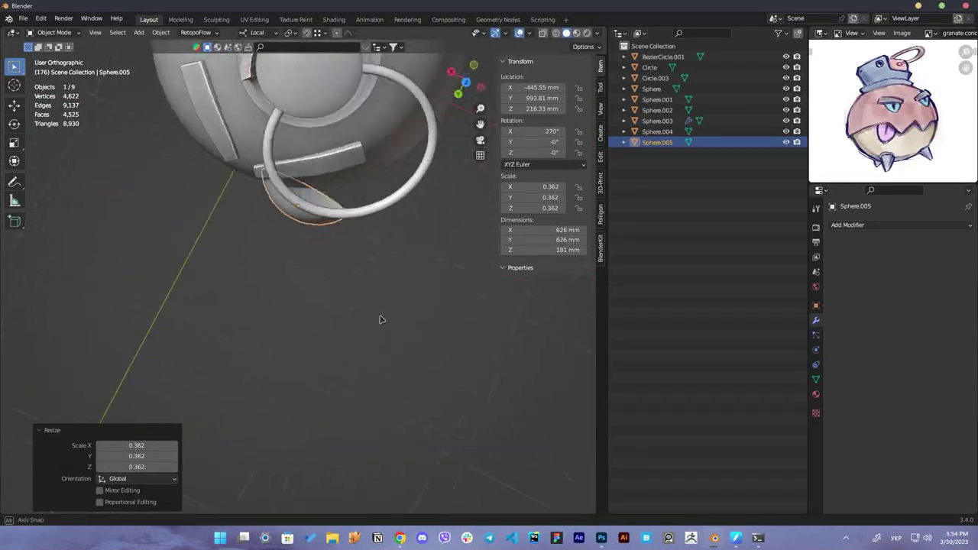
key("r")
left_click(349, 245)
key("g")
left_click(410, 168)
mouse_move(410, 168)
middle_mouse_down()
mouse_move(317, 185)
mouse_move(428, 153)
middle_mouse_up()
key("r")
left_click(443, 92)
mouse_move(443, 92)
middle_mouse_down()
mouse_move(403, 193)
mouse_move(306, 229)
middle_mouse_up()
Freely rotate the piece and turn it about its local Z to follow the body's curve
key("Return")
left_click_drag(353, 176, 344, 206)
middle_click_drag(344, 206, 244, 197)
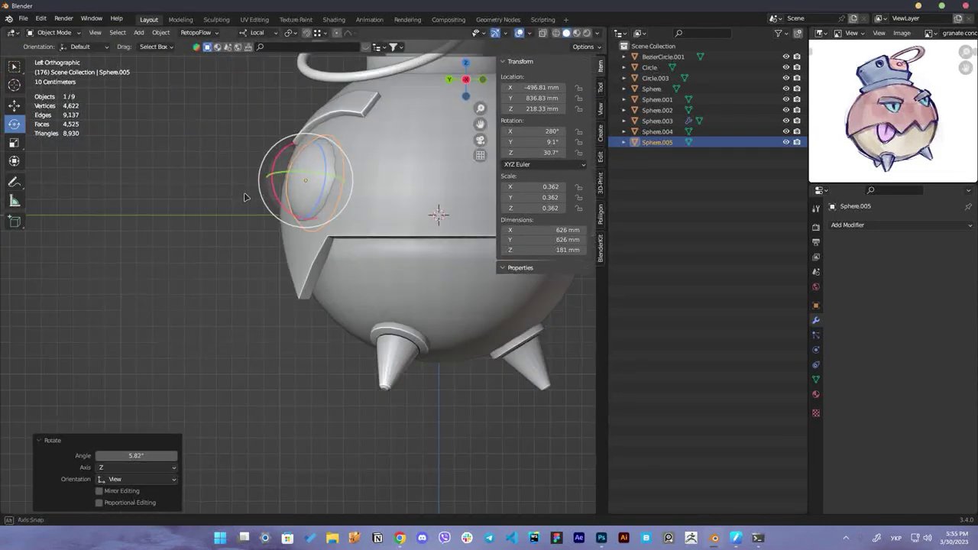
key("r")
key("r")
left_click(334, 145)
key("r")
key("z")
key("z")
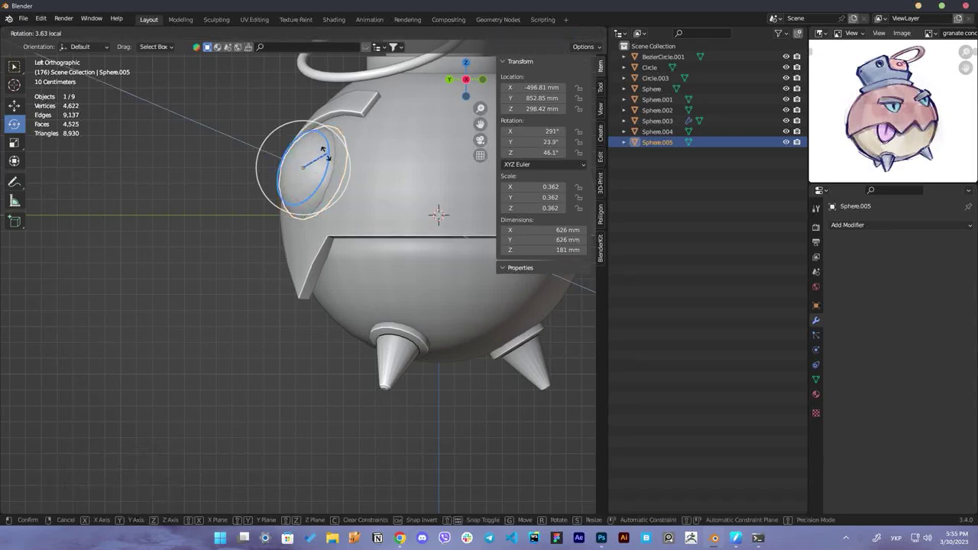
left_click(298, 151)
middle_click_drag(298, 152, 305, 175)
key("ctrl+Tab")
In Edit Mode, proportionally pull the eye piece's edge vertices into a teardrop outline
left_click(384, 203)
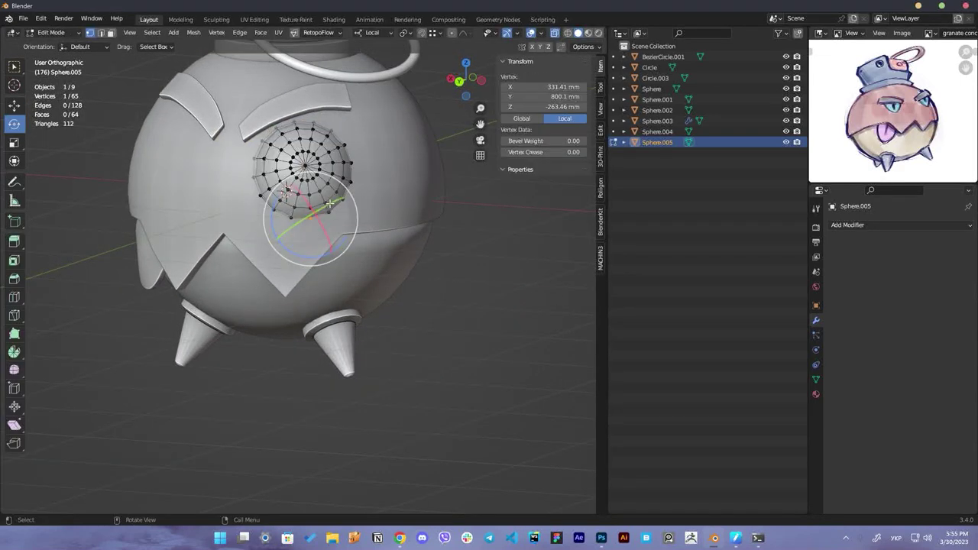
key("g")
key("Escape")
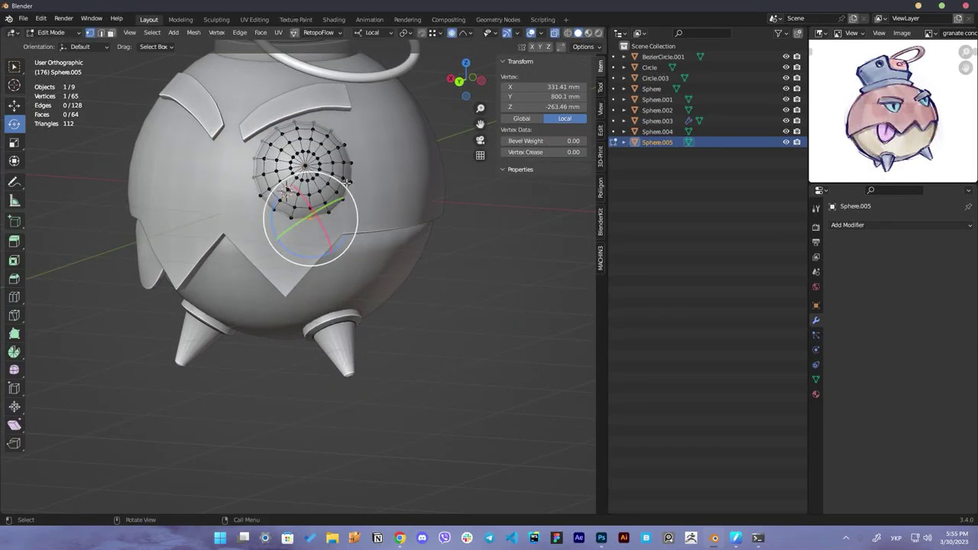
left_click(316, 200, "ctrl")
key("g")
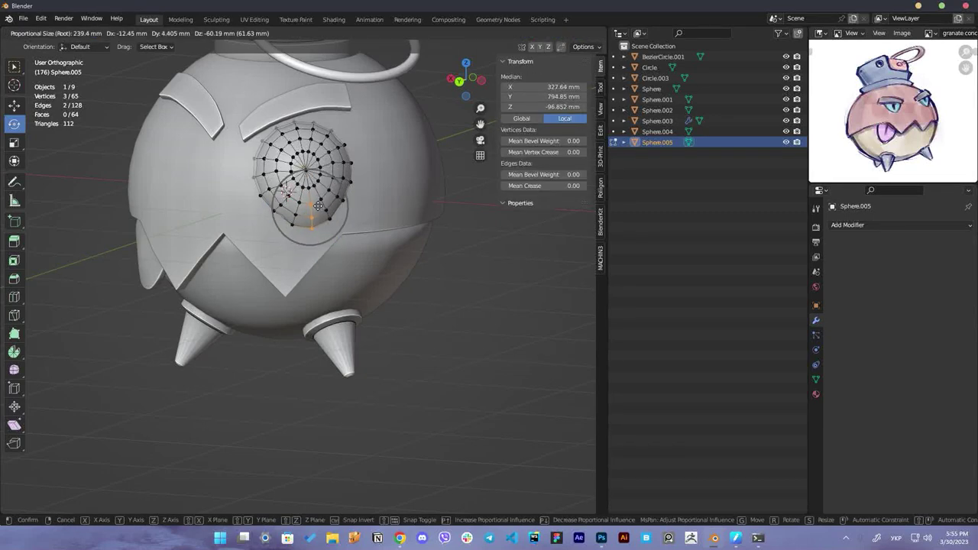
key("Escape")
left_click(313, 223)
key("g")
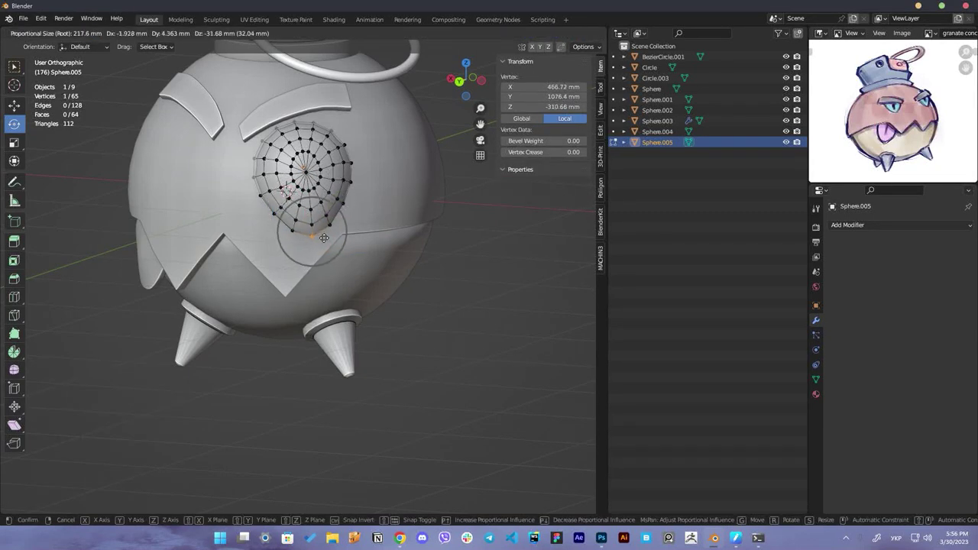
left_click(324, 242)
key("Tab")
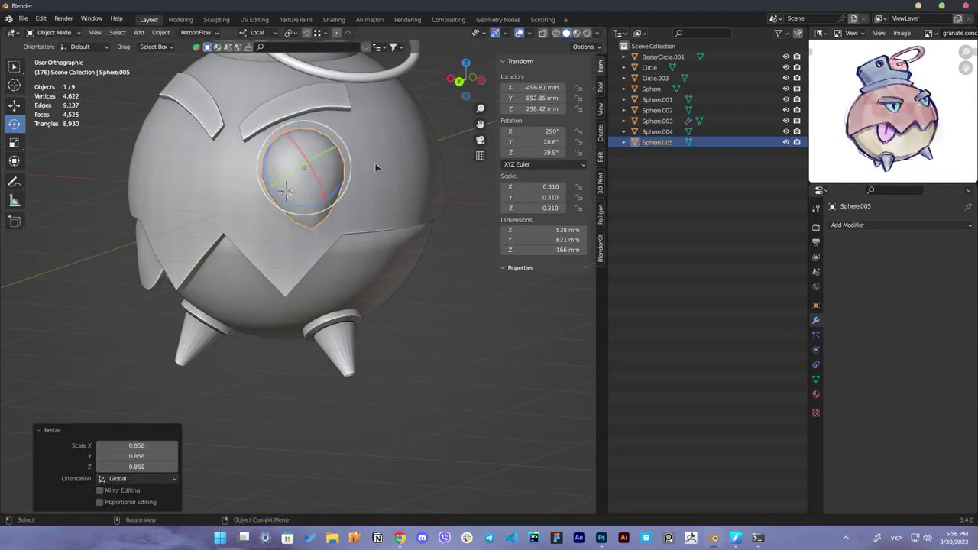
Rotate the eye piece onto the body, scale it to 0.345 and reposition it
left_click_drag(343, 158, 341, 165)
middle_click_drag(341, 165, 273, 164)
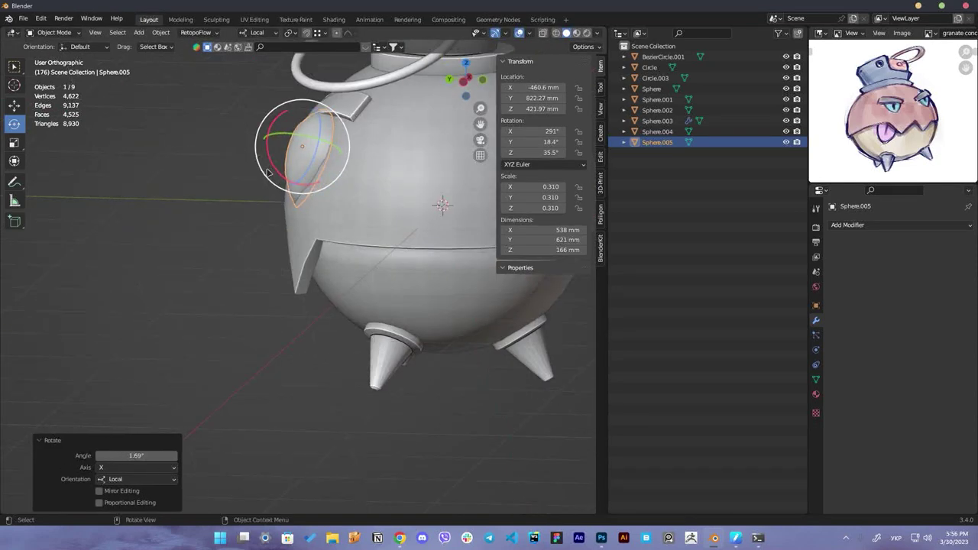
left_click_drag(273, 164, 264, 156)
middle_click_drag(305, 175, 436, 291)
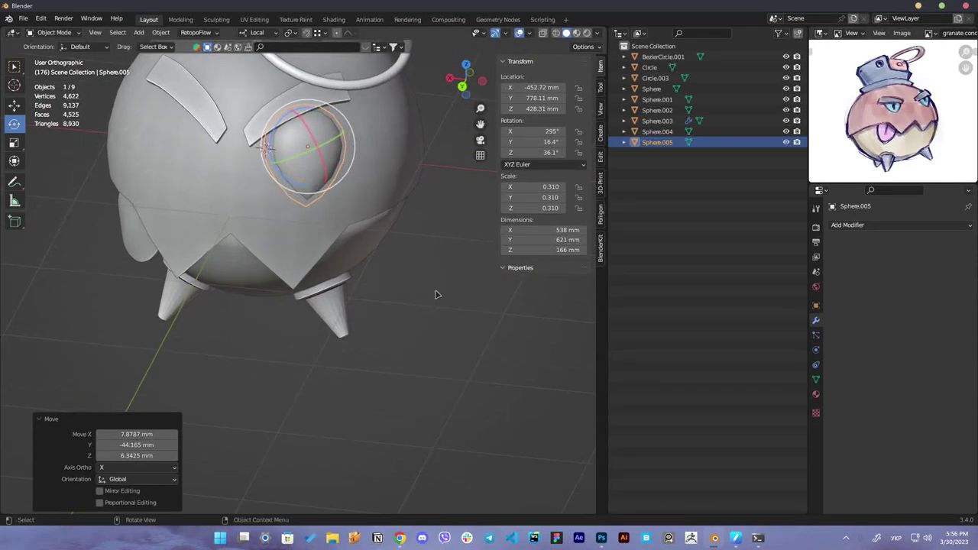
scroll(436, 290, "down", 3)
left_click(418, 256)
scroll(307, 230, "up", 4)
mouse_move(418, 256)
middle_mouse_down("alt")
mouse_move(307, 230)
mouse_move(371, 183)
middle_mouse_up("alt")
key("s")
left_click(321, 201)
key("g")
left_click(377, 177)
Move a vertex on the eye's lower edge to sharpen the teardrop point
key("ctrl+Tab")
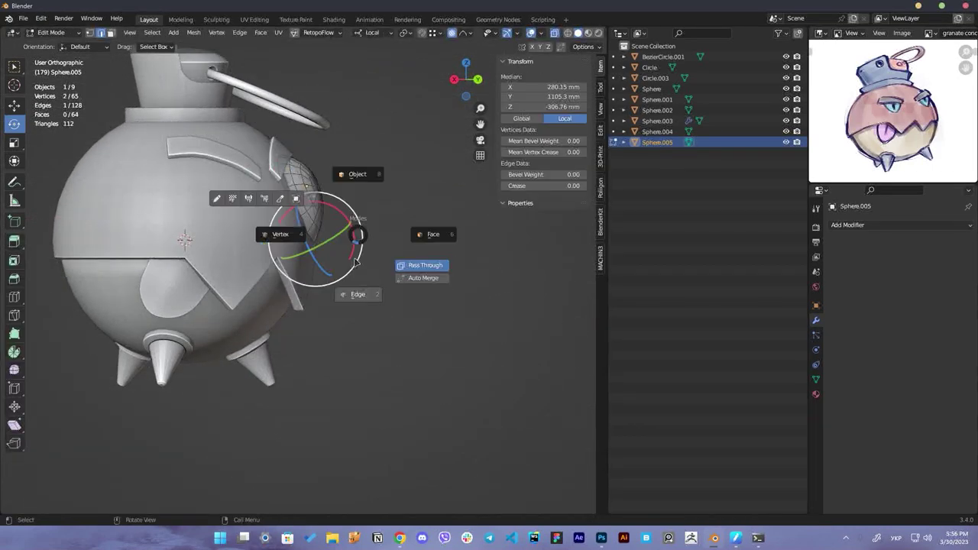
left_click(428, 231)
middle_click_drag(381, 227, 301, 283)
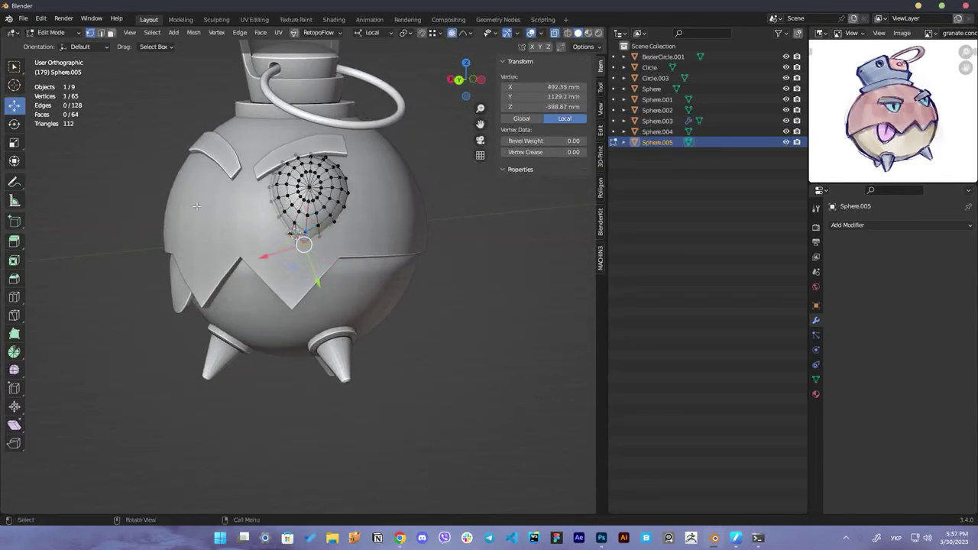
key("w")
key("g")
left_click(219, 232)
key("g")
left_click(358, 233)
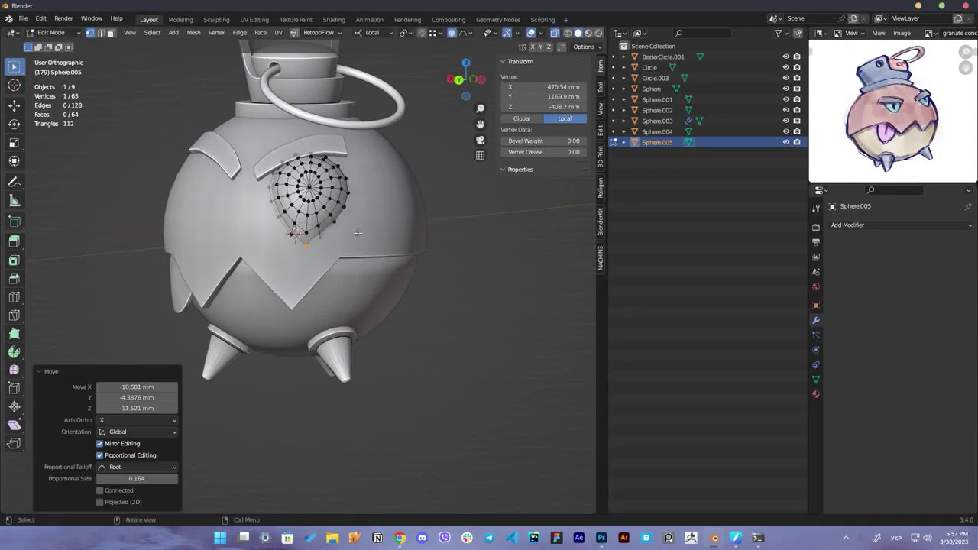
key("Tab")
Mirror the eye across the Sphere body and rotate both eyes into place from the back view
scroll(358, 232, "down", 4)
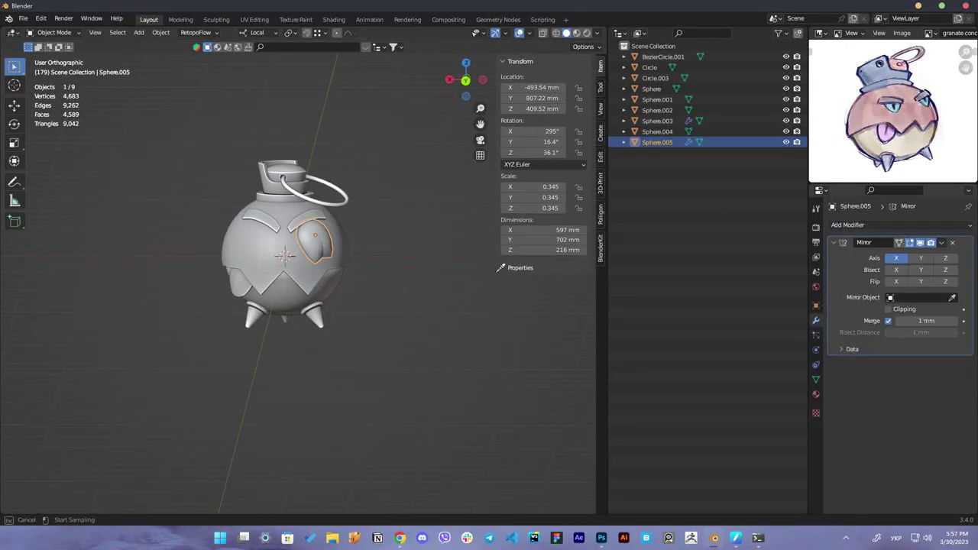
left_click(255, 239)
key("grave")
left_click(403, 203)
scroll(403, 203, "up", 3)
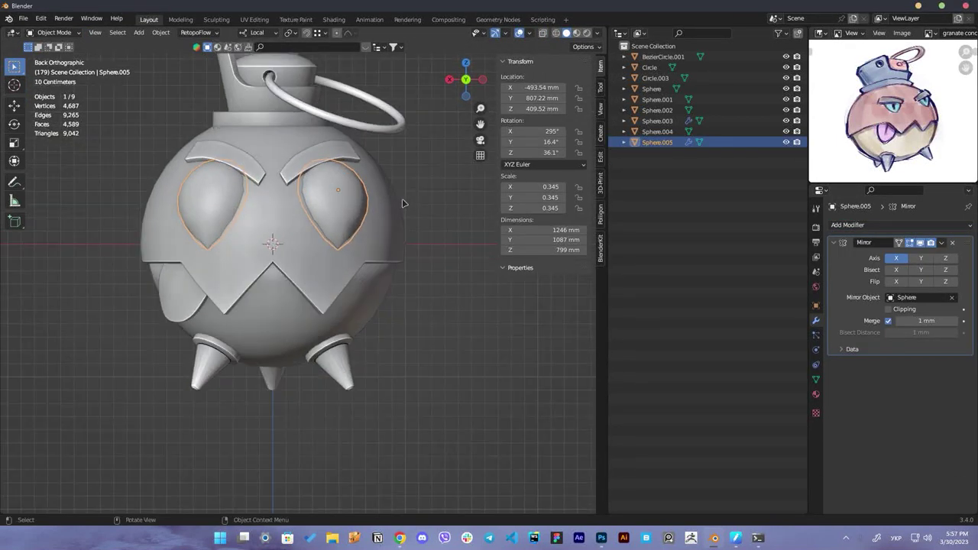
key("r")
left_click(467, 181)
middle_click_drag(467, 182, 362, 231)
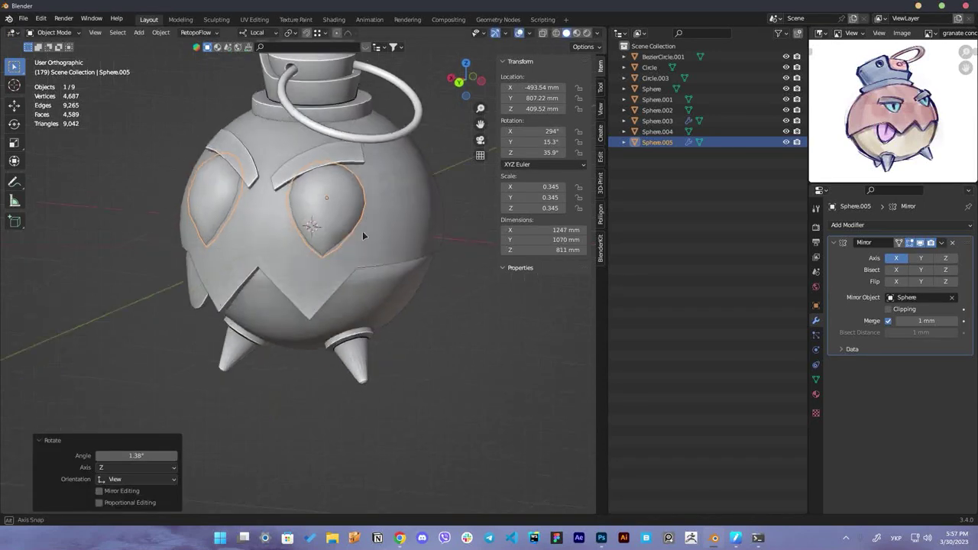
left_click(459, 303)
middle_click_drag(458, 302, 445, 225)
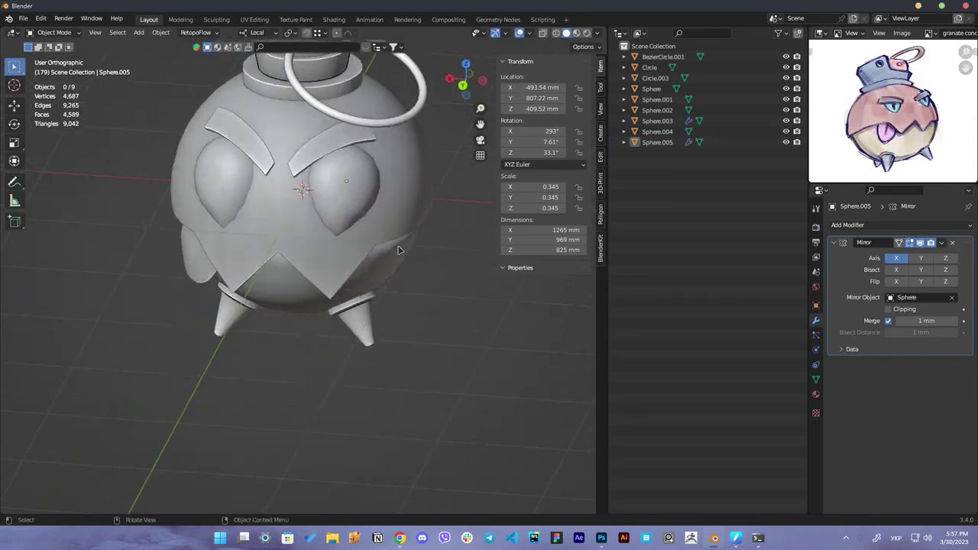
scroll(445, 225, "down", 4)
scroll(376, 217, "up", 3)
Apply the Mirror modifier on the eye piece so both eyes become real geometry
left_click(386, 160)
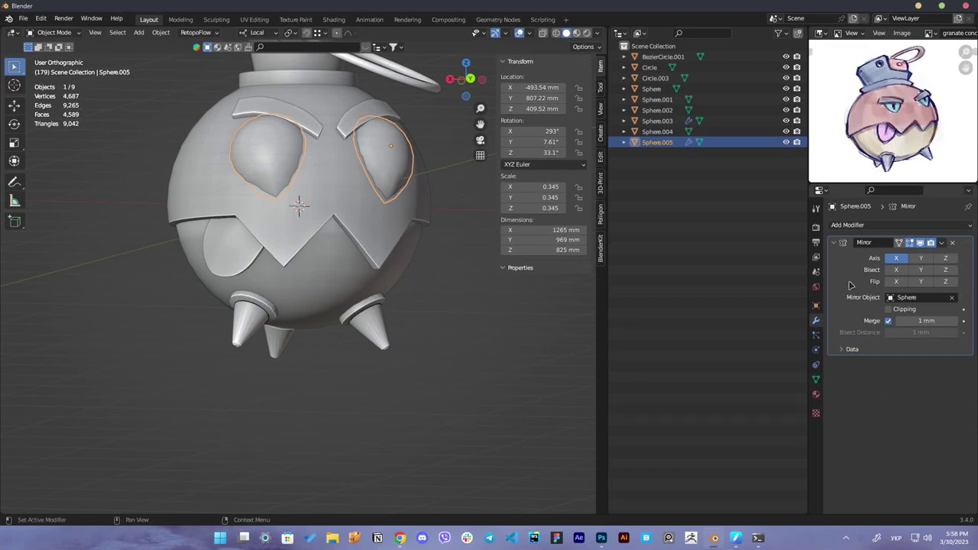
left_click(894, 225)
left_click(757, 418)
left_click(405, 332)
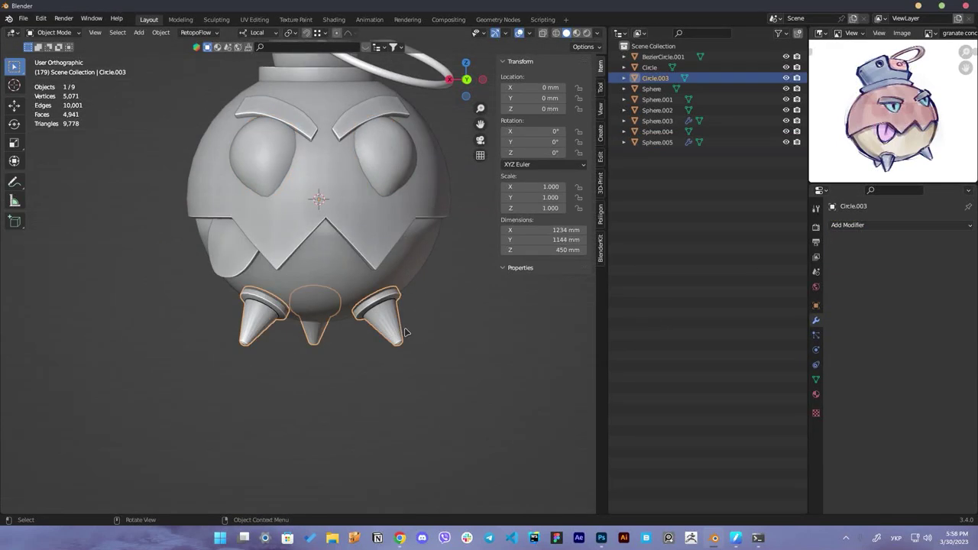
mouse_move(405, 332)
middle_mouse_down()
mouse_move(392, 310)
mouse_move(387, 320)
mouse_move(397, 306)
middle_mouse_up()
left_click(657, 142)
left_click(955, 245)
left_click(901, 275)
scroll(428, 304, "down", 3)
scroll(397, 306, "up", 3)
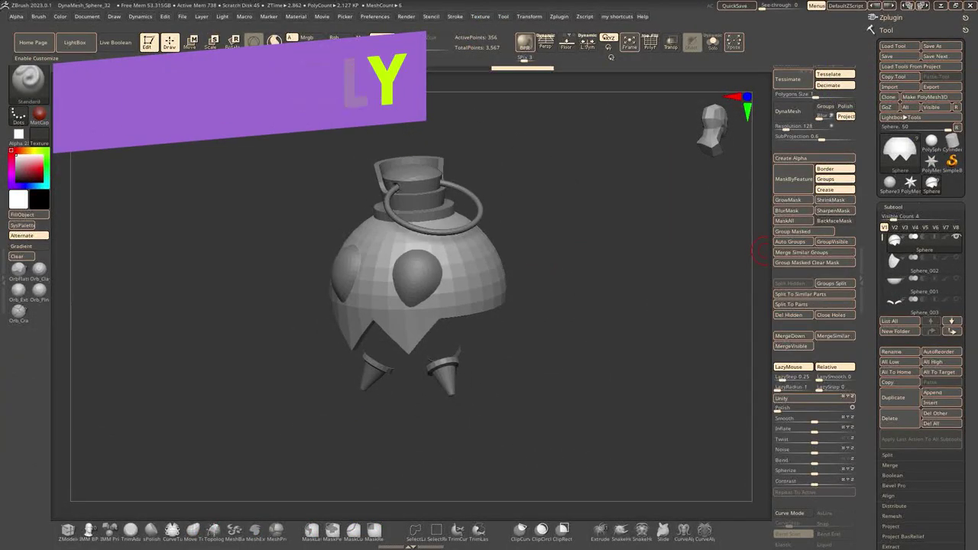
Solo the Sphere shell subtool and subdivide it once more with Divide
left_click(958, 367)
left_click_drag(608, 312, 760, 352)
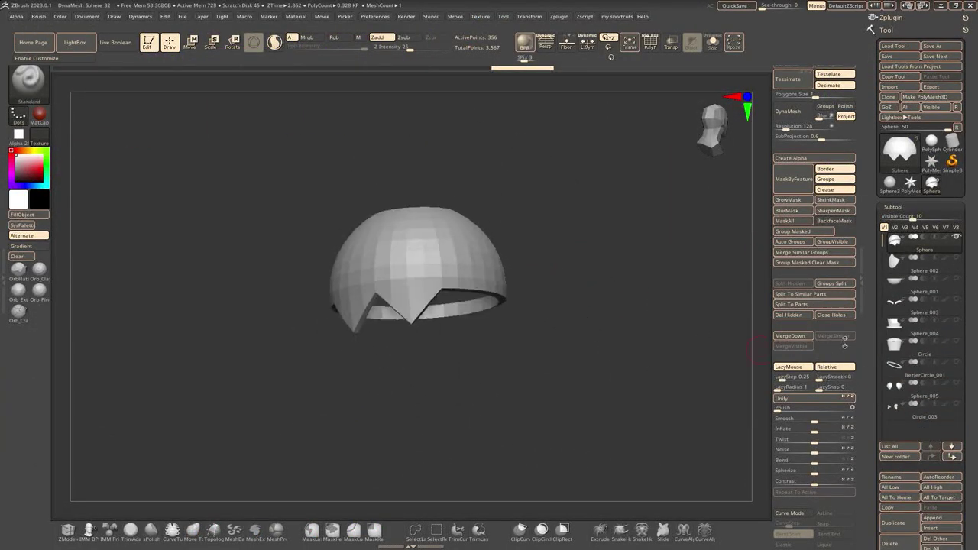
scroll(813, 156, "up", 4)
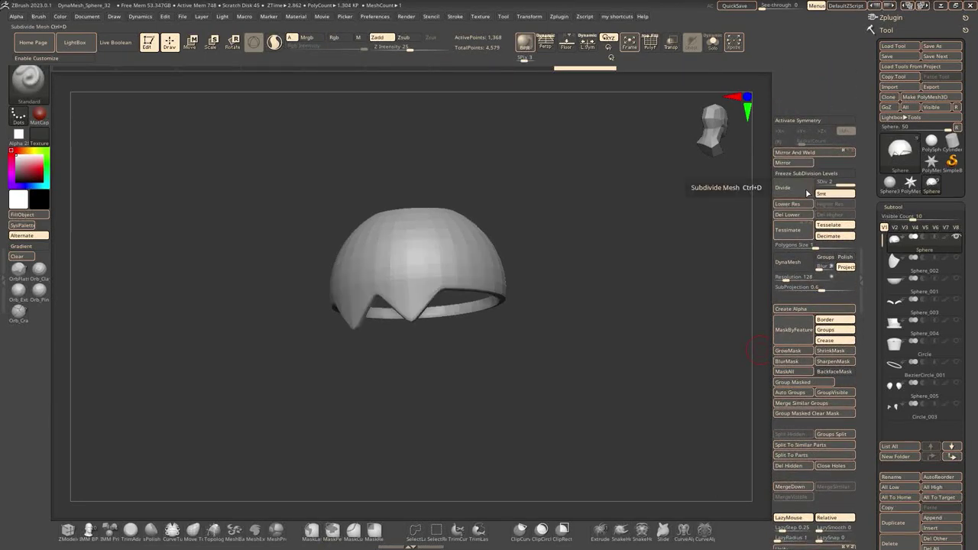
left_click(806, 191)
Trim off the shell's lower rim band and slice the dome's top flat
left_click_drag(814, 480, 840, 333)
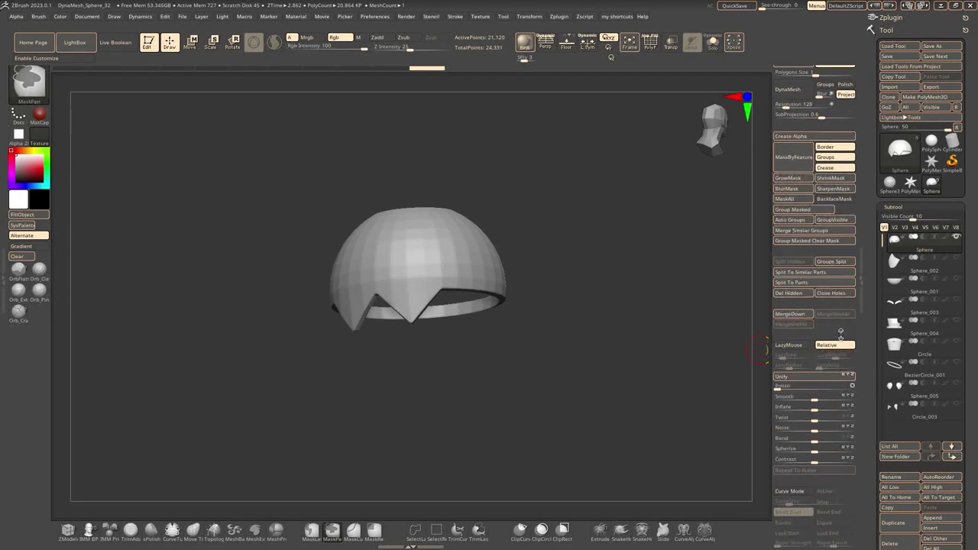
left_click_drag(359, 303, 535, 351, "ctrl+shift")
left_click_drag(325, 153, 553, 216, "ctrl+shift")
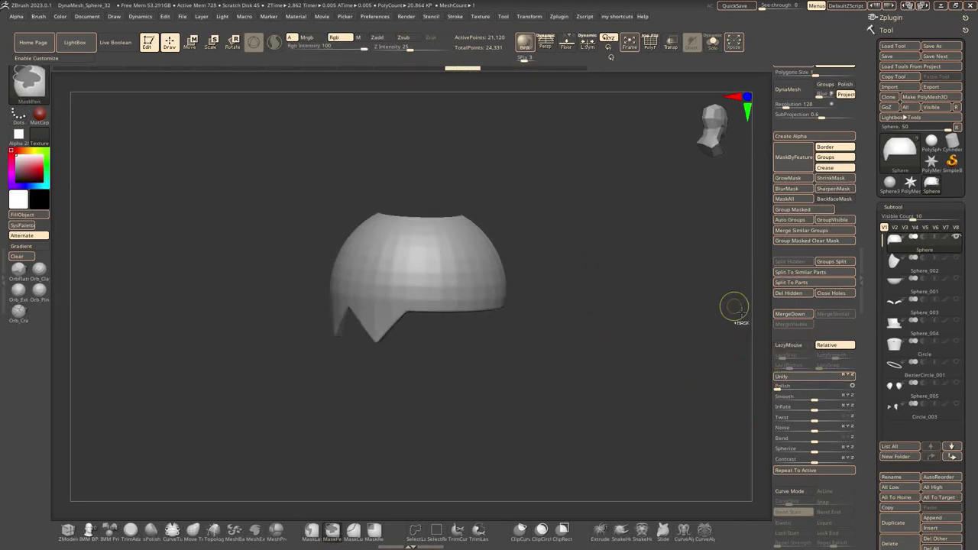
scroll(817, 142, "up", 4)
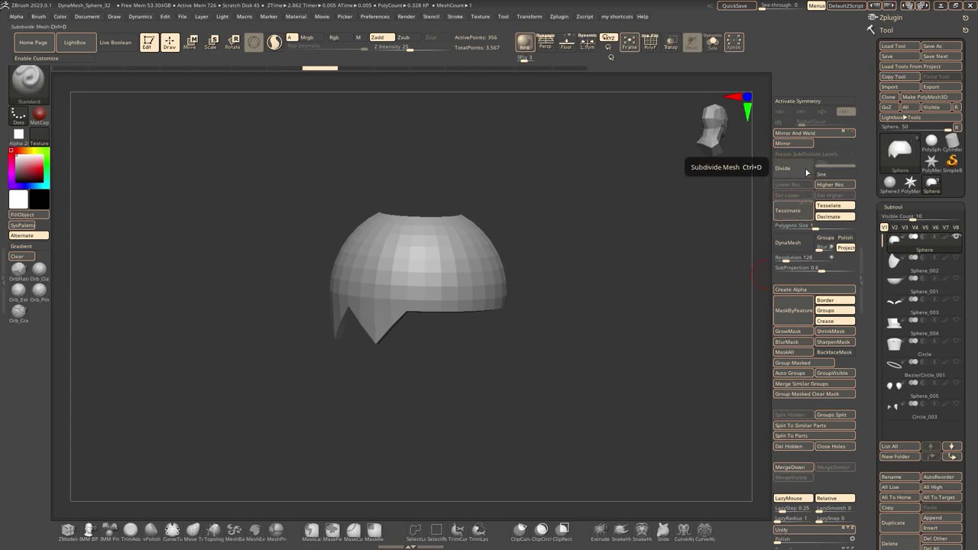
Orbit and zoom around the helmet to inspect its spiked lower edge and open rim
left_click_drag(517, 341, 459, 328)
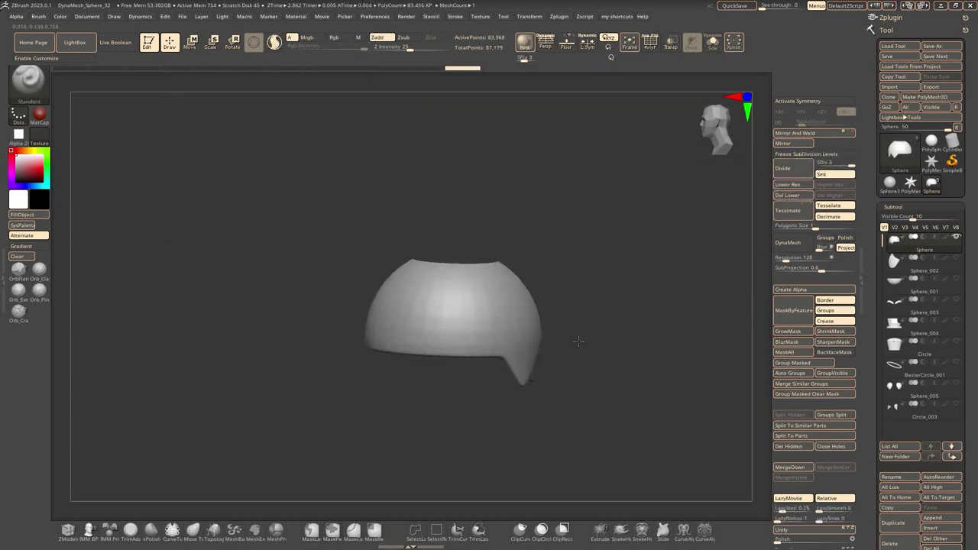
key("space")
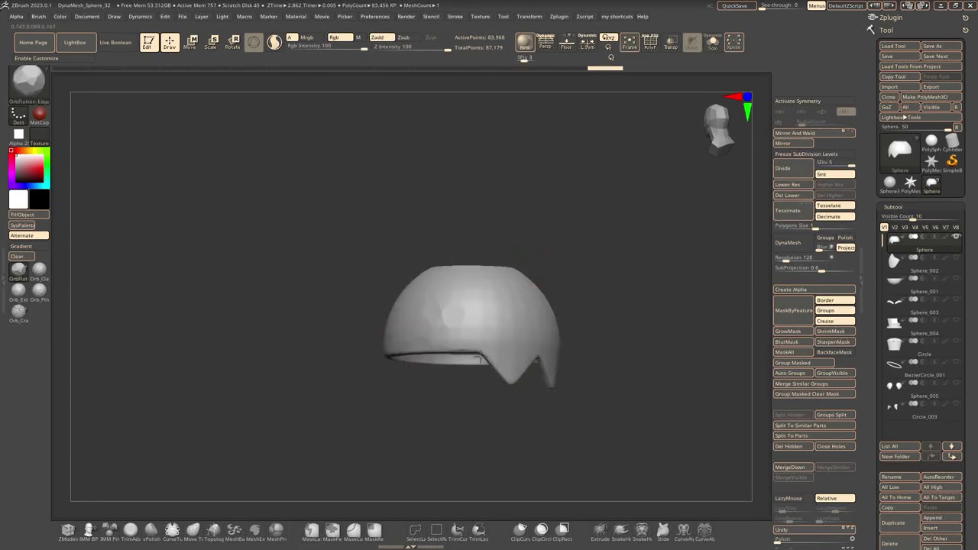
key("space")
right_click_drag(422, 353, 434, 388, "ctrl")
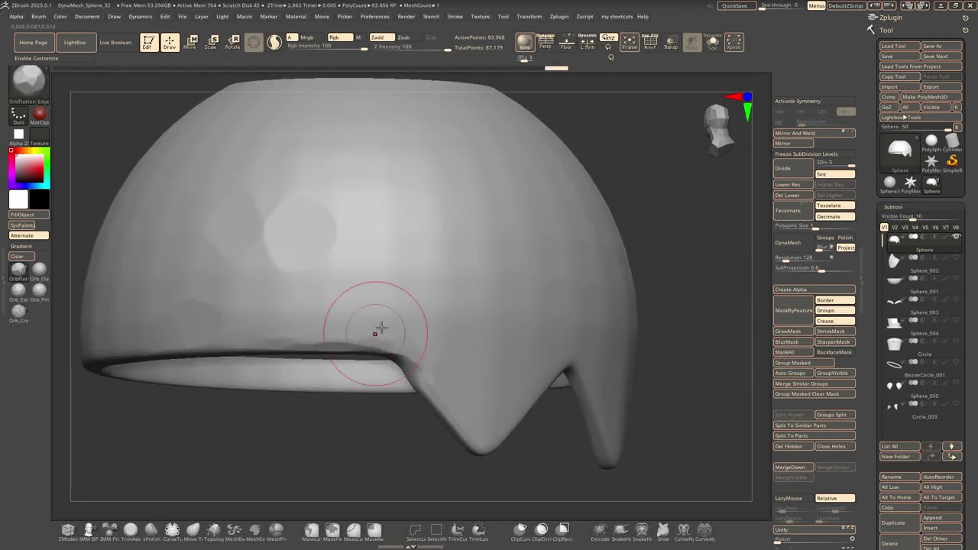
right_click_drag(438, 270, 428, 290)
key("space")
mouse_move(469, 239)
right_mouse_down()
mouse_move(650, 239)
mouse_move(616, 337)
right_mouse_up()
mouse_move(655, 284)
right_mouse_down()
mouse_move(594, 286)
mouse_move(561, 328)
right_mouse_up()
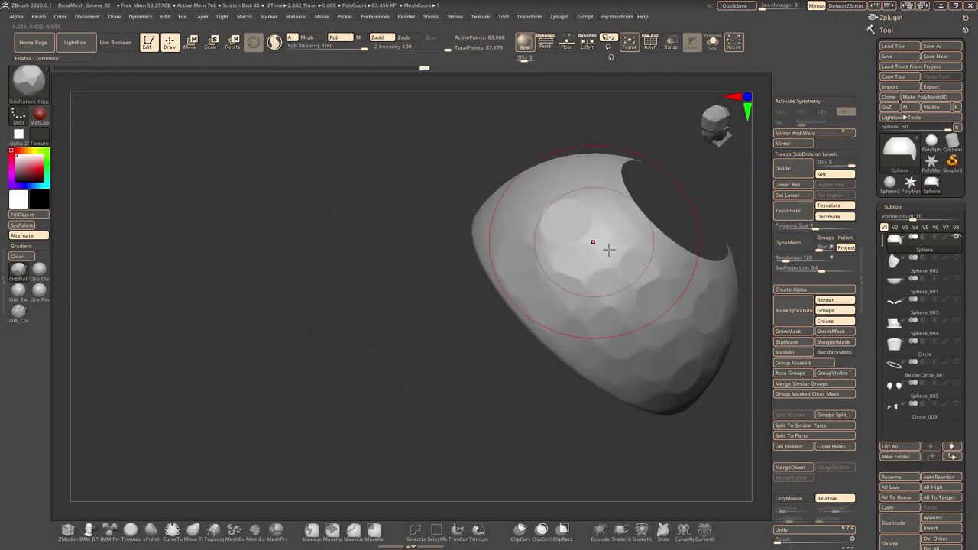
mouse_move(609, 250)
right_mouse_down()
mouse_move(493, 252)
mouse_move(609, 231)
mouse_move(545, 334)
mouse_move(484, 193)
mouse_move(545, 255)
mouse_move(510, 275)
right_mouse_up()
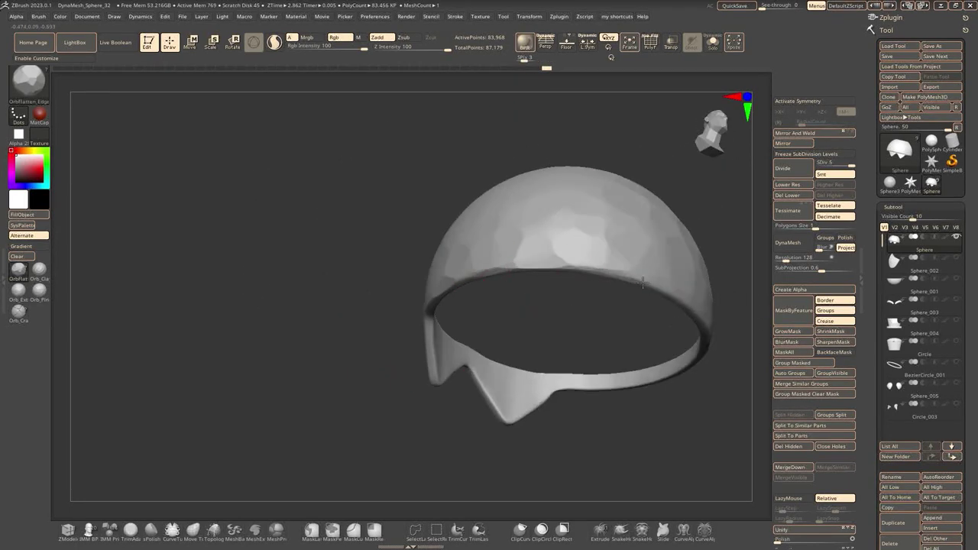
mouse_move(642, 283)
right_mouse_down()
mouse_move(634, 329)
mouse_move(646, 366)
mouse_move(650, 324)
right_mouse_up()
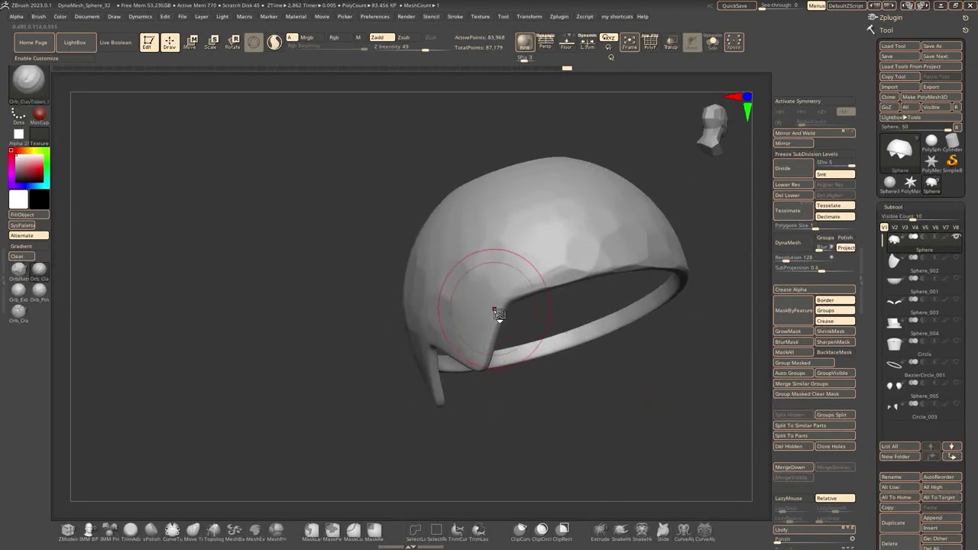
right_click_drag(531, 342, 691, 317, "alt")
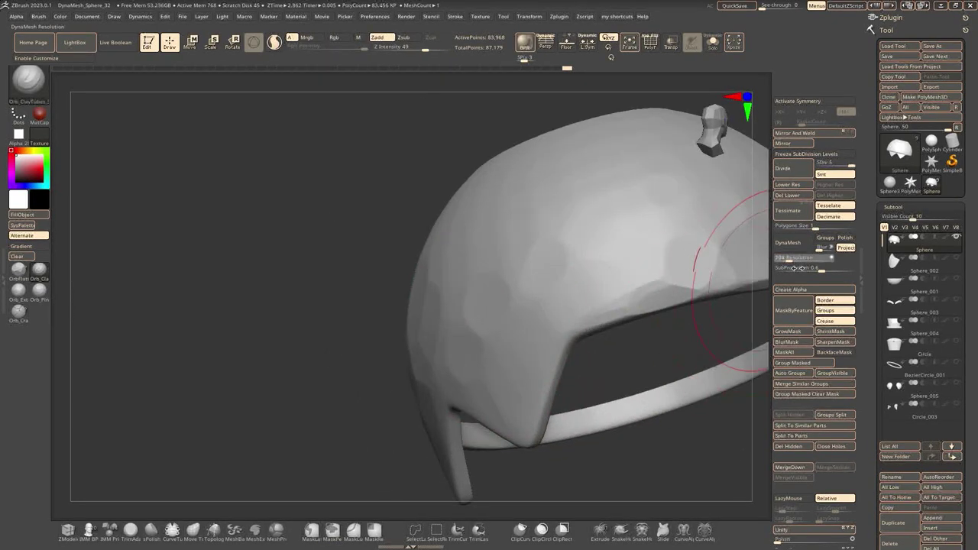
Convert the helmet to a DynaMesh, confirming Freeze Subdivision Levels
left_click(794, 243)
left_click(762, 268)
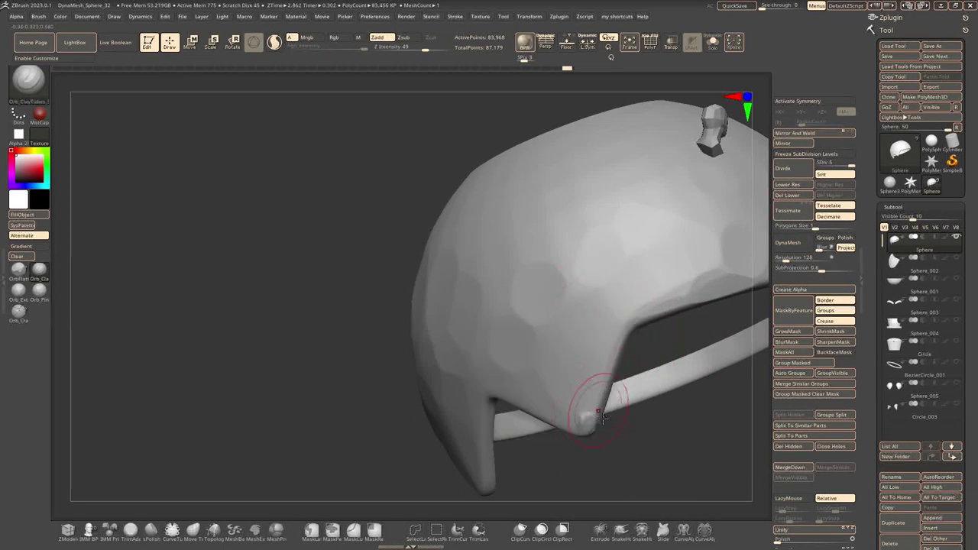
right_click_drag(619, 365, 551, 429)
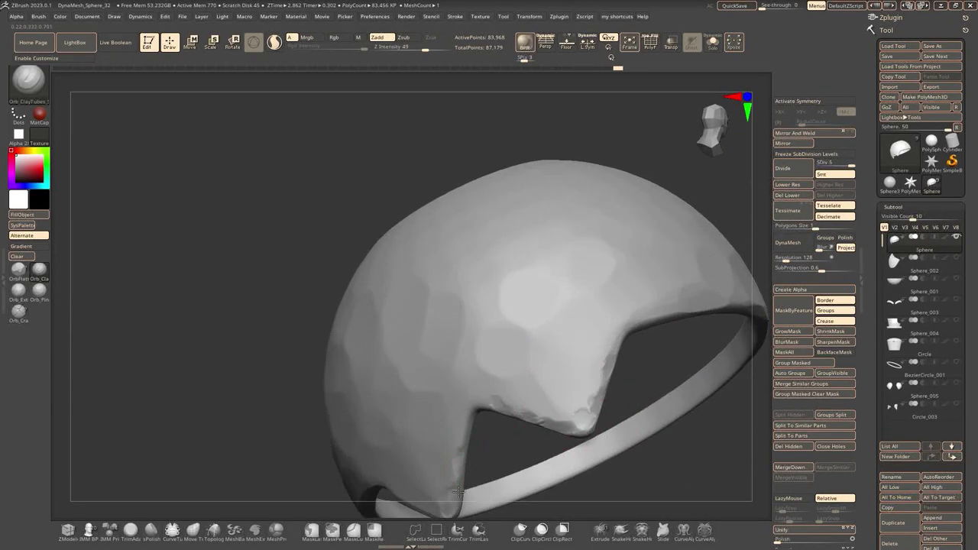
mouse_move(458, 491)
right_mouse_down()
mouse_move(572, 348)
mouse_move(378, 365)
right_mouse_up()
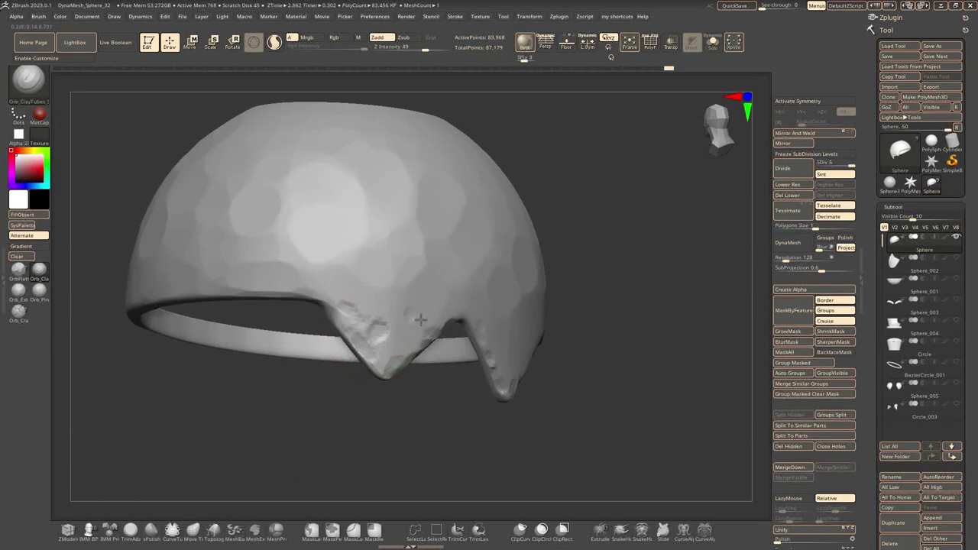
Switch to the ClayTubes brush and sculpt clay along the helmet's jagged lower edge
right_click_drag(419, 320, 734, 191)
right_click_drag(769, 228, 390, 362)
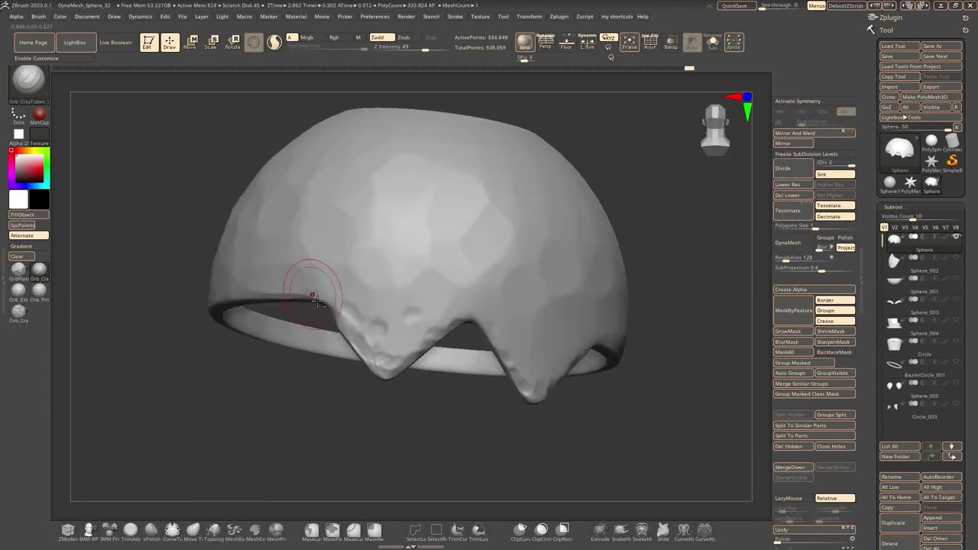
right_click_drag(284, 378, 126, 309)
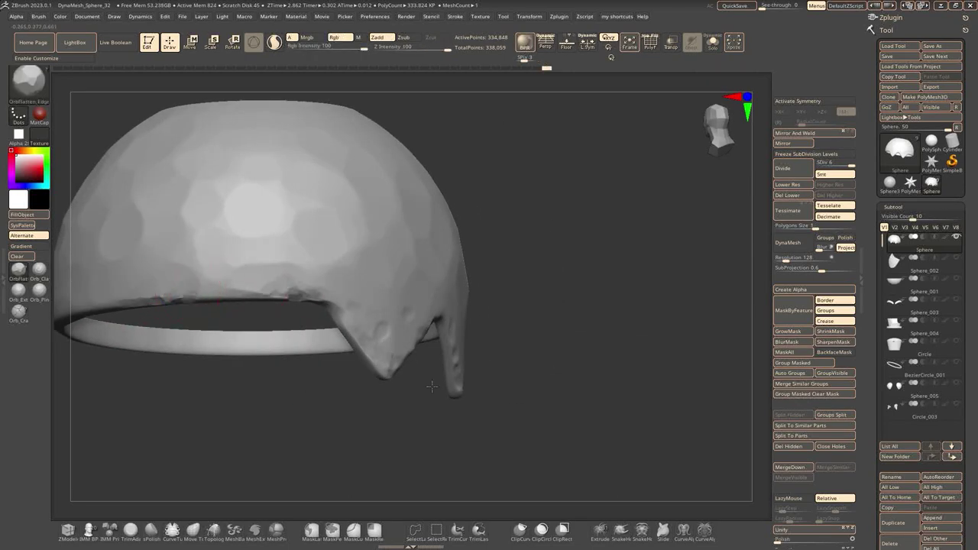
right_click_drag(431, 388, 398, 339)
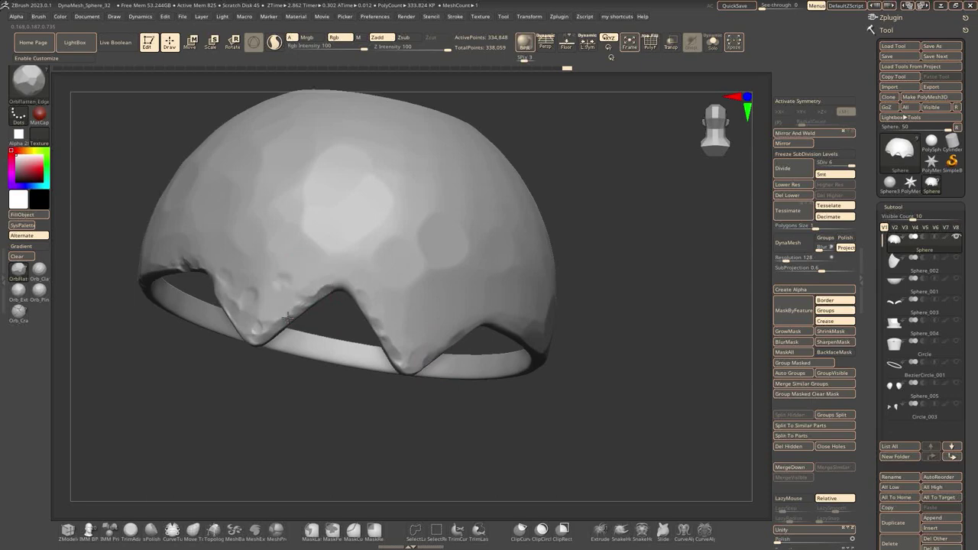
mouse_move(303, 386)
right_mouse_down()
mouse_move(254, 343)
mouse_move(443, 251)
mouse_move(393, 223)
mouse_move(182, 357)
right_mouse_up()
key("space")
left_click(401, 236)
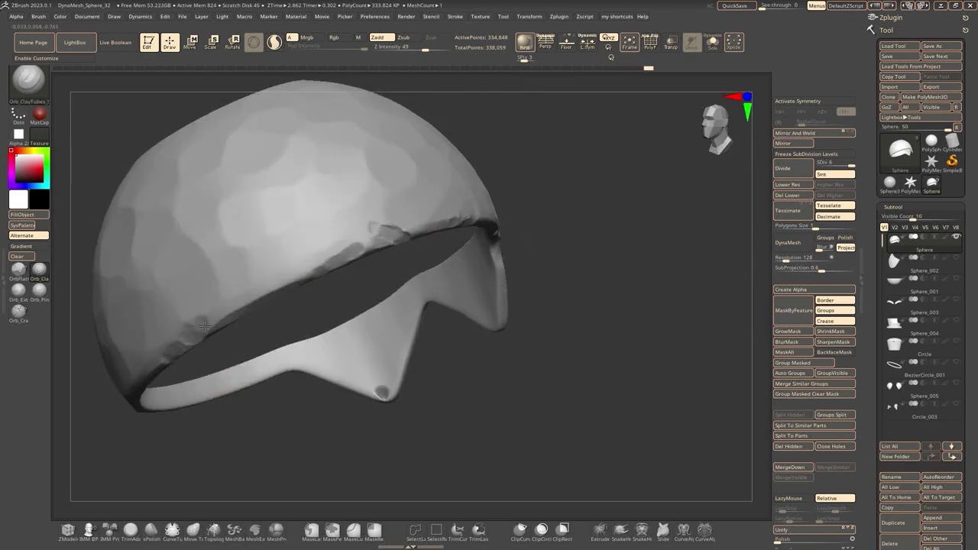
mouse_move(211, 284)
right_mouse_down()
mouse_move(279, 313)
mouse_move(399, 237)
mouse_move(609, 262)
mouse_move(534, 229)
mouse_move(408, 284)
right_mouse_up()
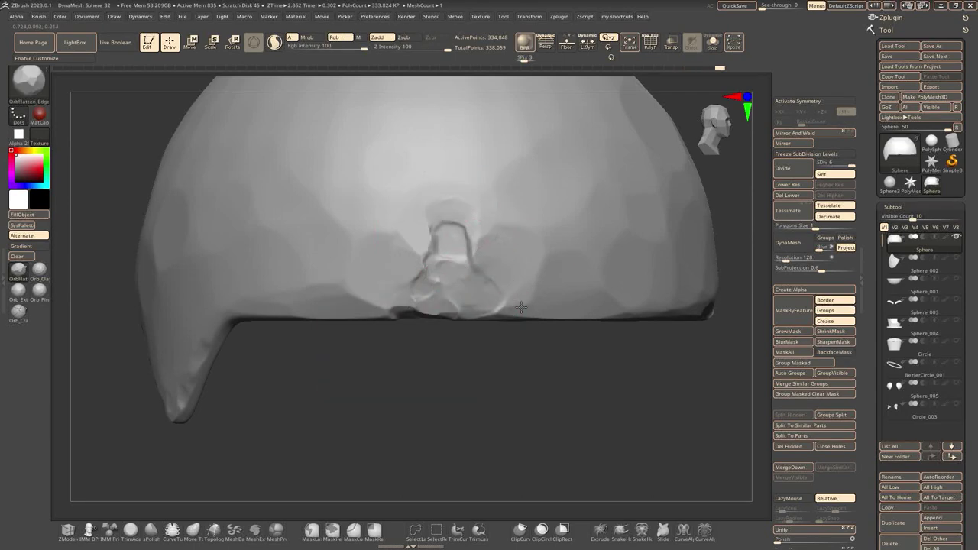
right_click_drag(437, 238, 407, 200, "ctrl")
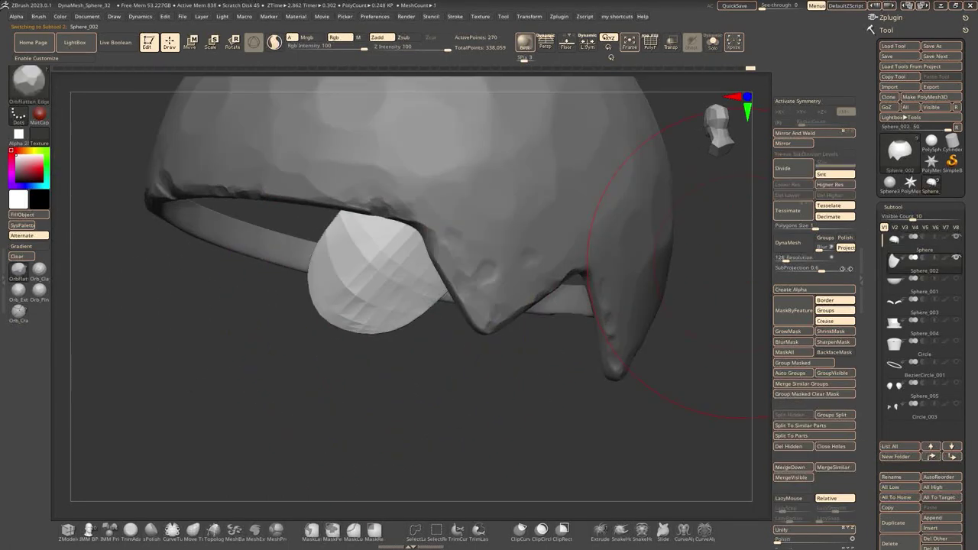
Subdivide the small piece and carve a crack line across it with Orb_Cracks
left_click(808, 173)
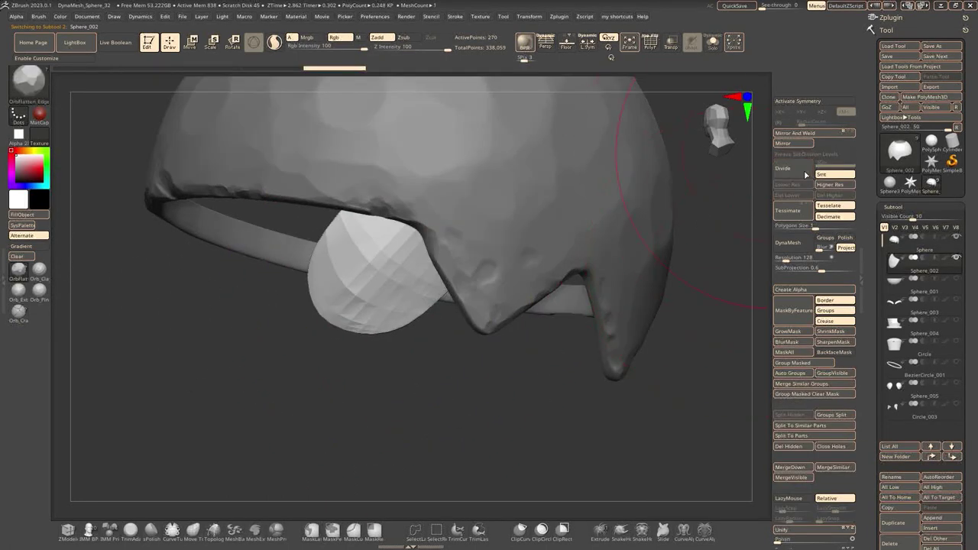
key("space")
key("b")
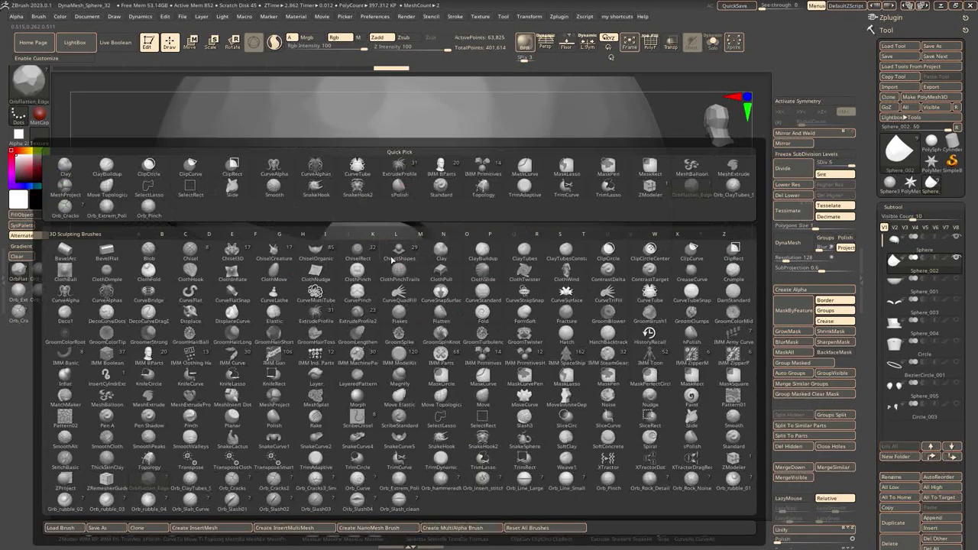
left_click(419, 258)
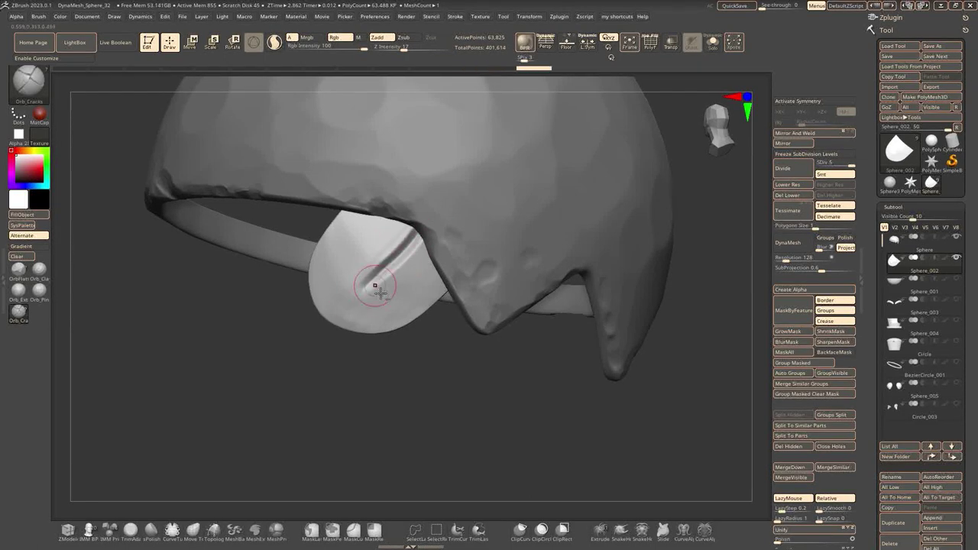
left_click_drag(385, 272, 395, 296, "shift")
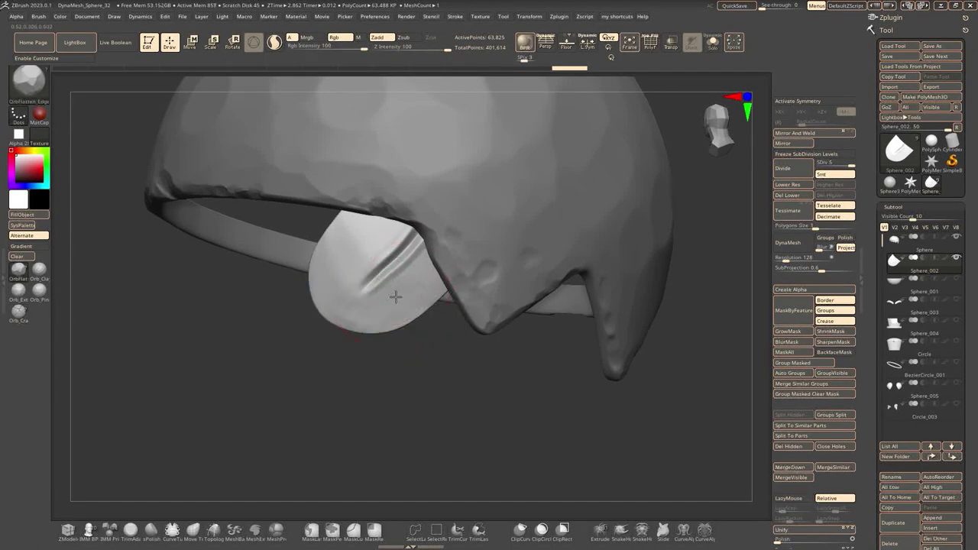
mouse_move(379, 331)
left_mouse_down()
mouse_move(415, 193)
mouse_move(323, 308)
mouse_move(441, 307)
left_mouse_up()
Step down a subdivision level, pick ClayTubes, return to the top level and smooth the piece
key("shift+d")
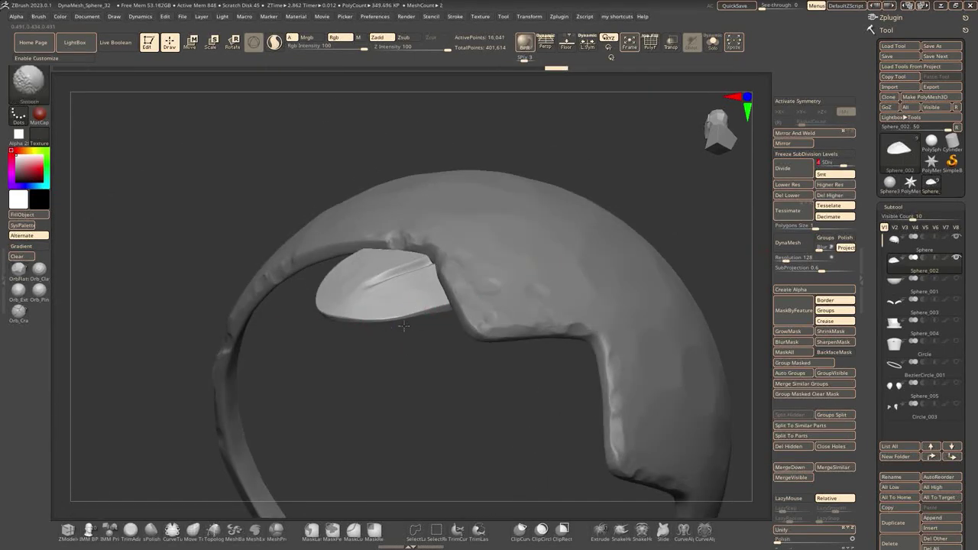
left_click_drag(436, 315, 370, 317)
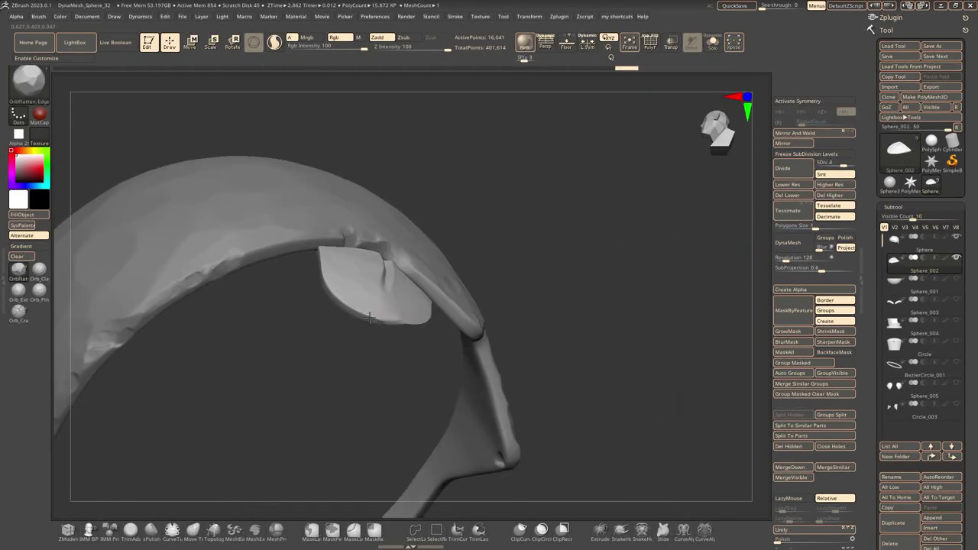
mouse_move(325, 256)
left_mouse_down()
mouse_move(372, 349)
mouse_move(349, 284)
mouse_move(360, 305)
mouse_move(367, 227)
mouse_move(440, 275)
mouse_move(470, 269)
mouse_move(389, 282)
left_mouse_up()
key("b")
key("c")
key("t")
key("d")
left_click_drag(426, 240, 448, 279)
Choose the OrbFlatten_Edge brush and move on to the Sphere_001 body
key("b")
key("o")
key("f")
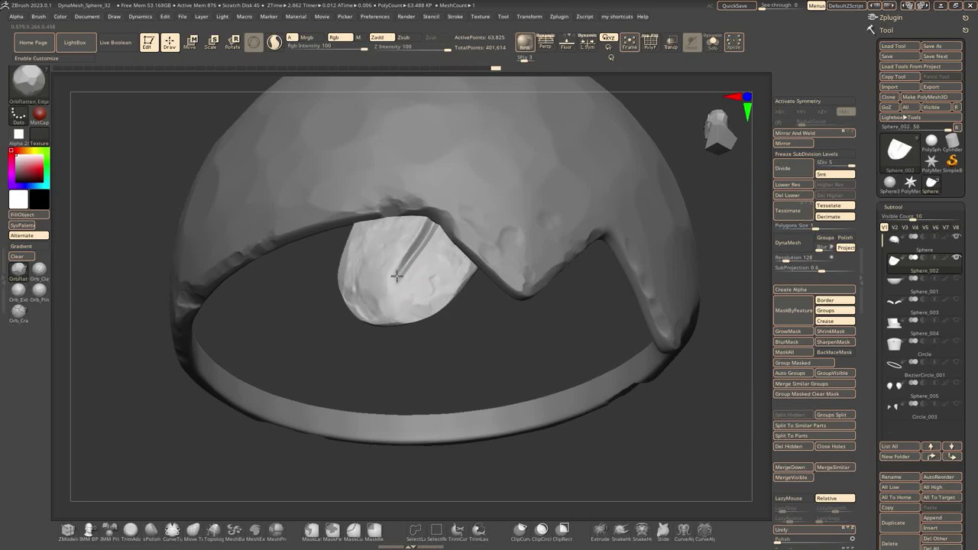
mouse_move(428, 229)
left_mouse_down()
mouse_move(534, 291)
mouse_move(764, 218)
left_mouse_up()
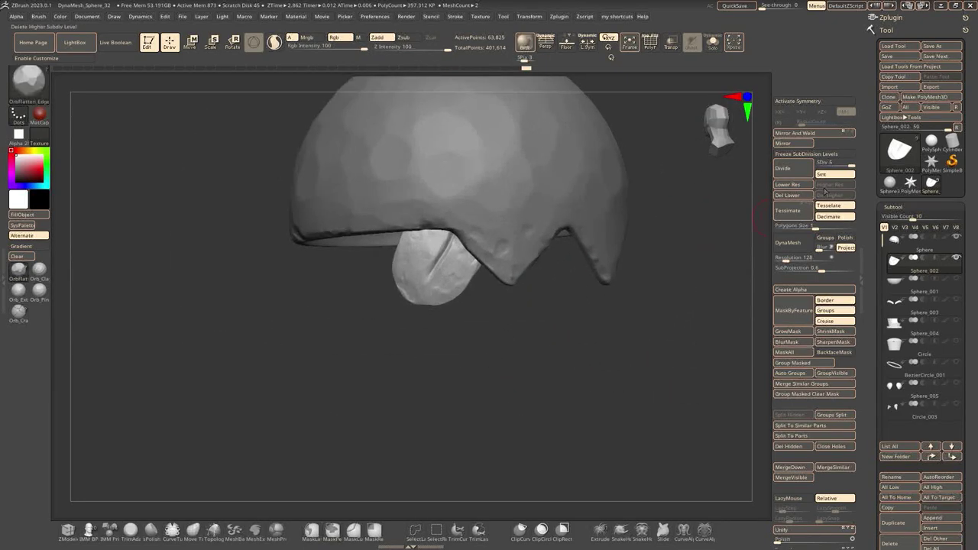
mouse_move(794, 441)
left_mouse_down()
mouse_move(688, 252)
mouse_move(722, 278)
mouse_move(756, 504)
mouse_move(718, 252)
mouse_move(580, 198)
mouse_move(458, 220)
left_mouse_up()
Drop the body to its lowest subdivision level and frame the bowl from the front
key("shift+d")
key("shift+d")
key("shift+d")
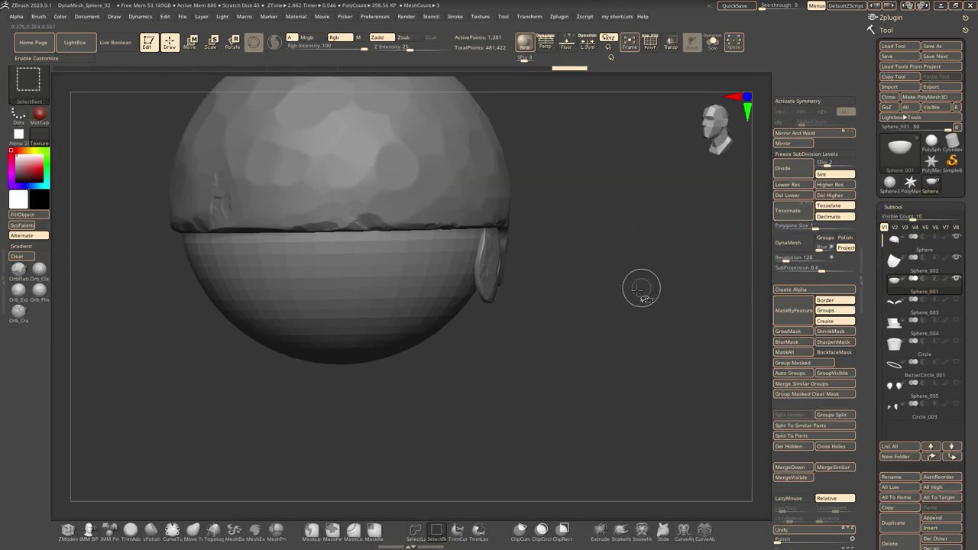
mouse_move(639, 288)
left_mouse_down("alt")
mouse_move(512, 372)
mouse_move(531, 401)
mouse_move(519, 283)
left_mouse_up("alt")
key("b")
key("c")
key("t")
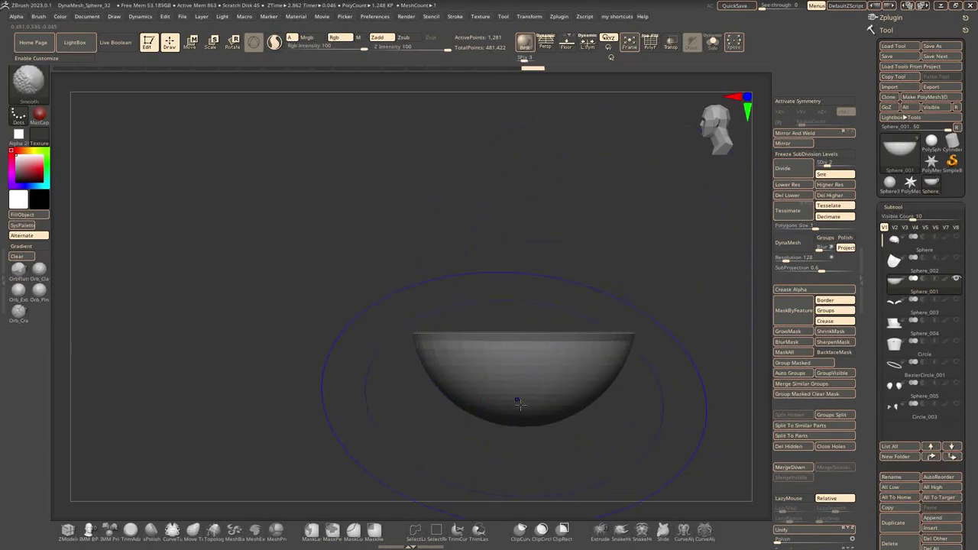
mouse_move(513, 404)
left_mouse_down()
mouse_move(513, 356)
mouse_move(550, 452)
mouse_move(597, 343)
mouse_move(592, 267)
mouse_move(687, 311)
left_mouse_up()
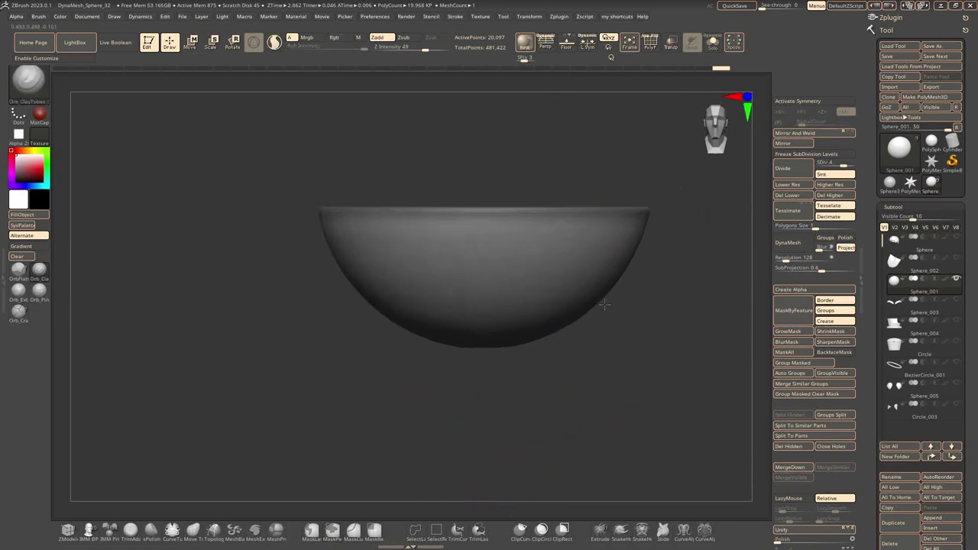
Show the cracked Sphere piece again, pick Orb_Cracks, and raise the subdivision level
left_click(956, 237)
key("space")
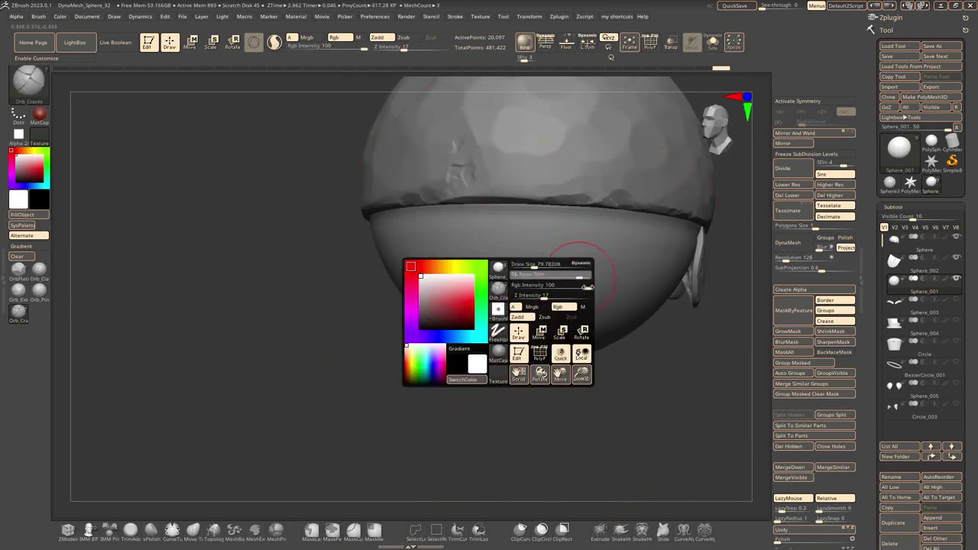
left_click(578, 272)
left_click_drag(462, 300, 581, 337)
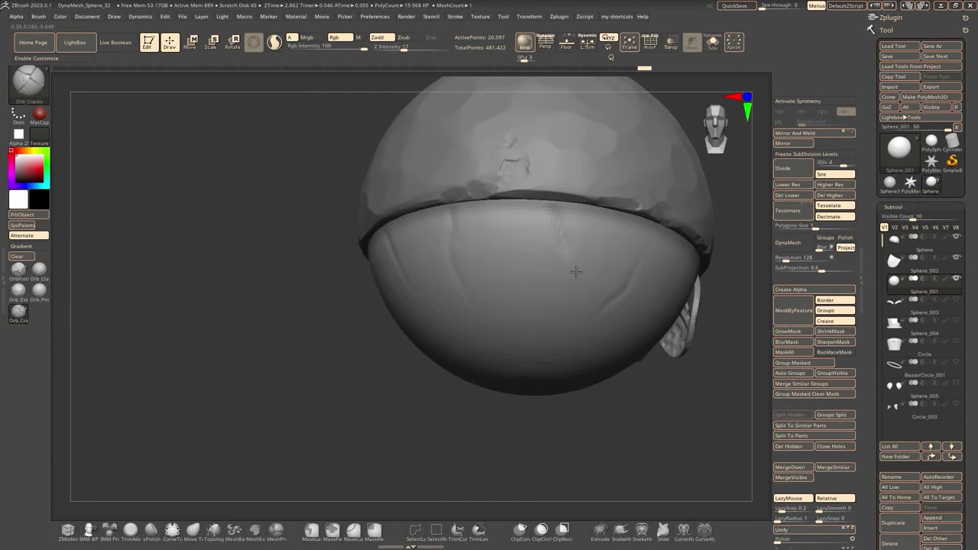
key("space")
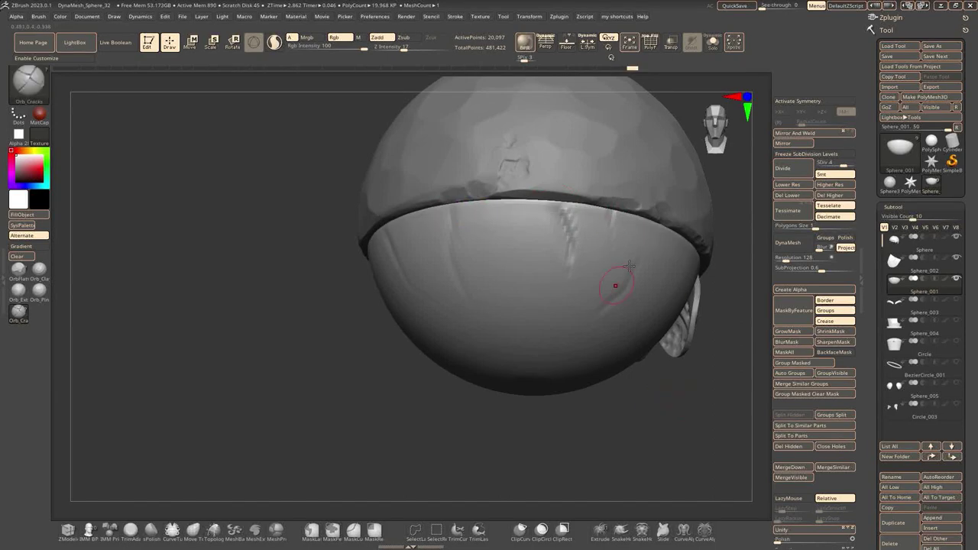
left_click_drag(671, 401, 548, 209)
key("d")
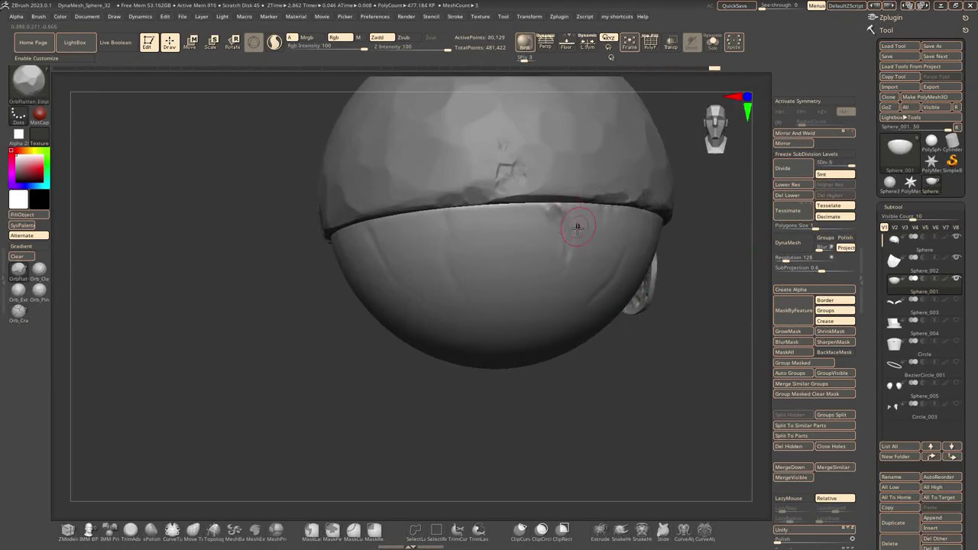
left_click_drag(666, 392, 565, 218)
Carve cracks around the rim with Orb_Pinch and Orb_Cracks from several angles
key("b")
key("p")
key("i")
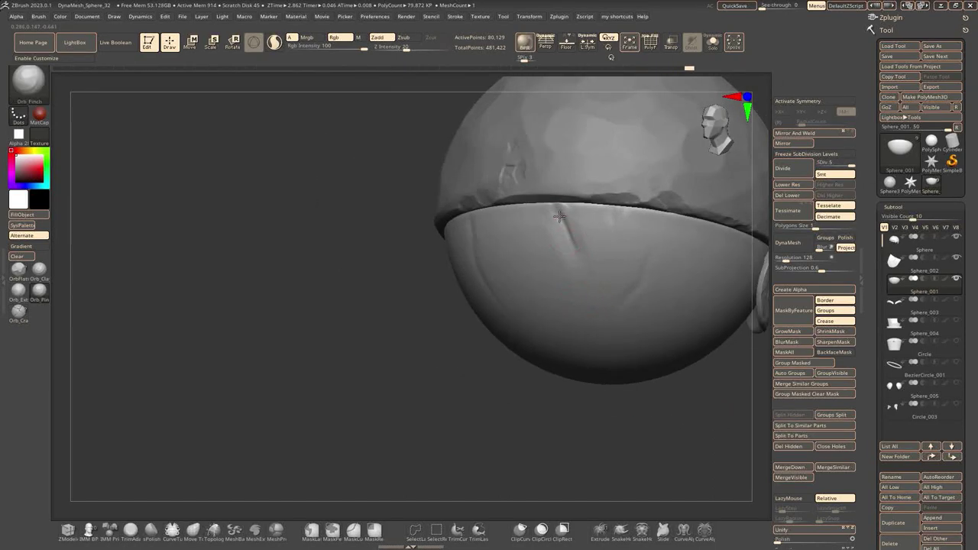
key("b")
key("o")
key("c")
key("space")
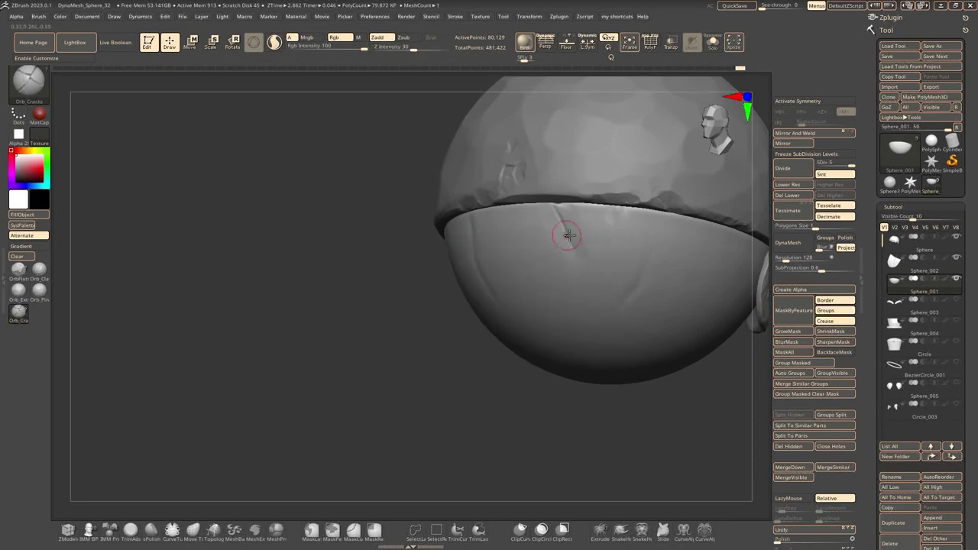
right_click_drag(565, 220, 593, 225)
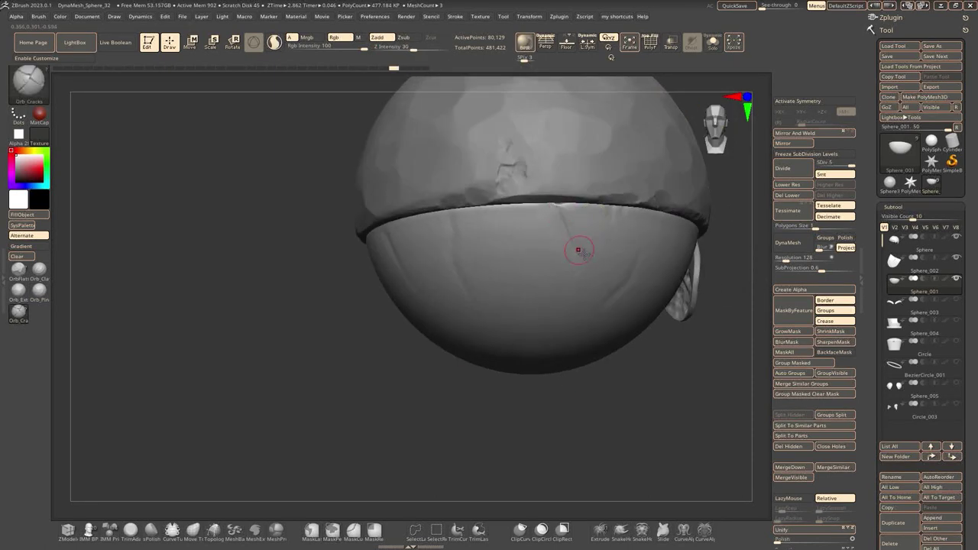
right_click_drag(489, 254, 449, 217)
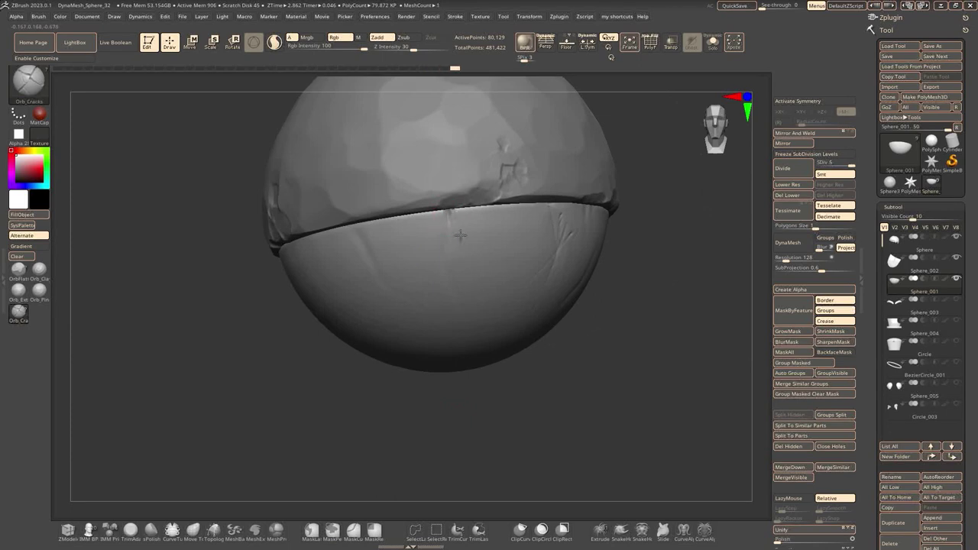
right_click_drag(469, 263, 402, 416)
mouse_move(381, 269)
right_mouse_down()
mouse_move(433, 408)
mouse_move(380, 245)
mouse_move(397, 231)
right_mouse_up()
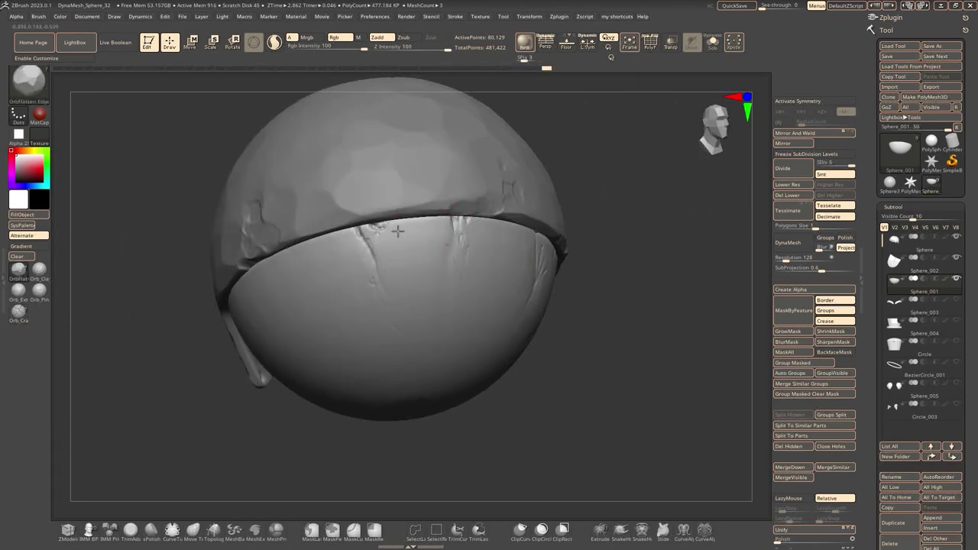
right_click_drag(456, 229, 583, 264)
Work the rim's left side and cracked upper shell, adjusting the quick brush settings
key("space")
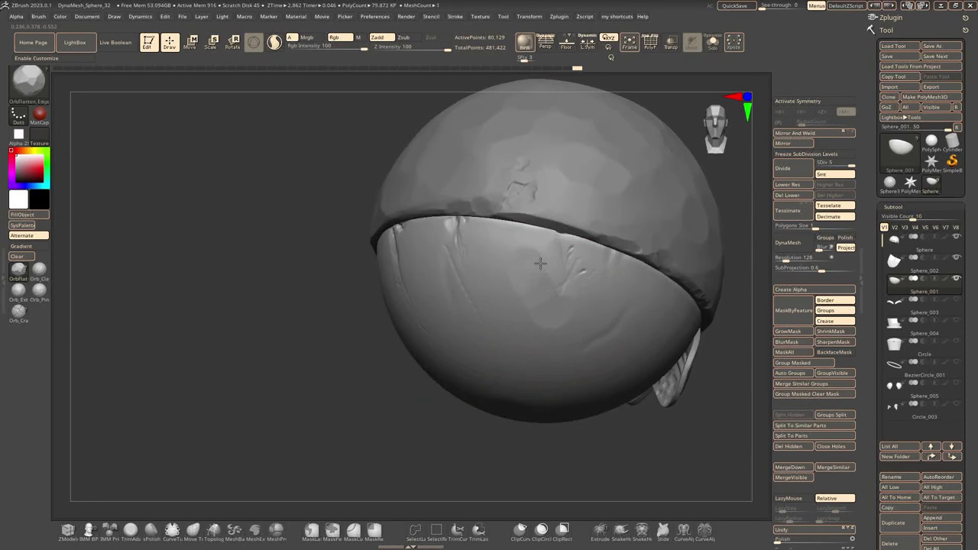
mouse_move(496, 359)
right_mouse_down()
mouse_move(443, 305)
mouse_move(475, 245)
right_mouse_up()
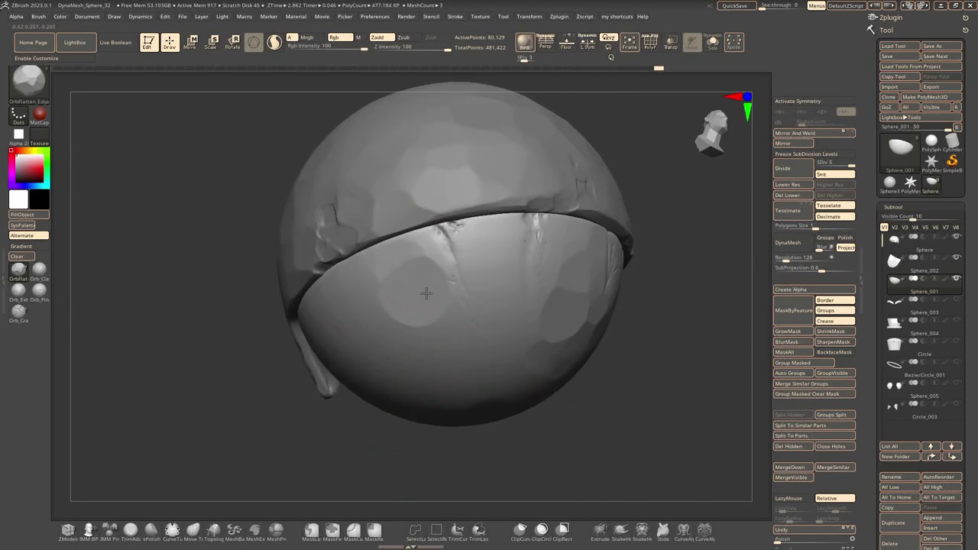
right_click_drag(449, 338, 435, 364)
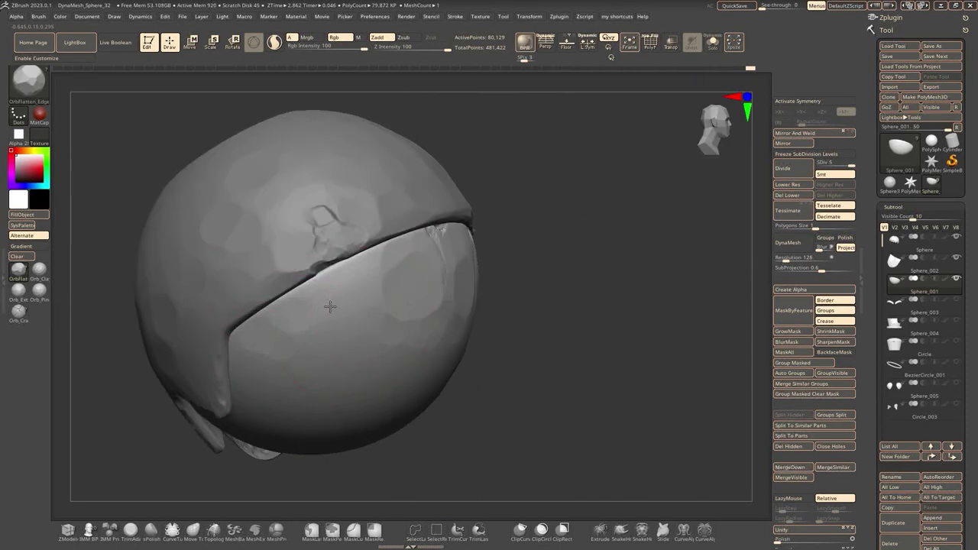
mouse_move(349, 343)
right_mouse_down("ctrl")
mouse_move(336, 321)
mouse_move(325, 328)
mouse_move(332, 372)
mouse_move(319, 339)
mouse_move(269, 355)
mouse_move(240, 327)
mouse_move(225, 350)
right_mouse_up("ctrl")
right_click(224, 349)
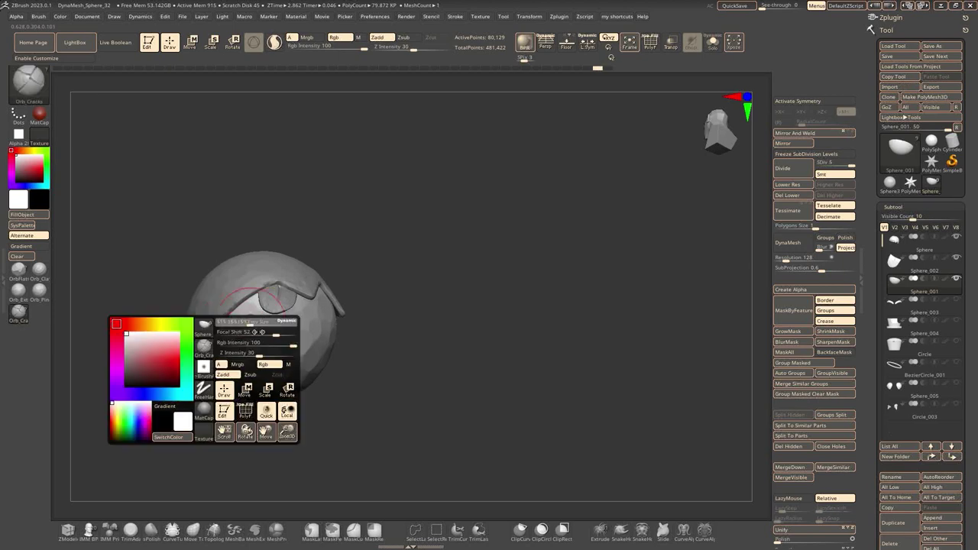
mouse_move(240, 315)
right_mouse_down()
mouse_move(334, 343)
mouse_move(343, 365)
mouse_move(238, 425)
right_mouse_up()
Chip the rim by alternating OrbFlatten_Edge, Orb_Cracks and Orb_Pinch, then select the Sphere subtool
key("2")
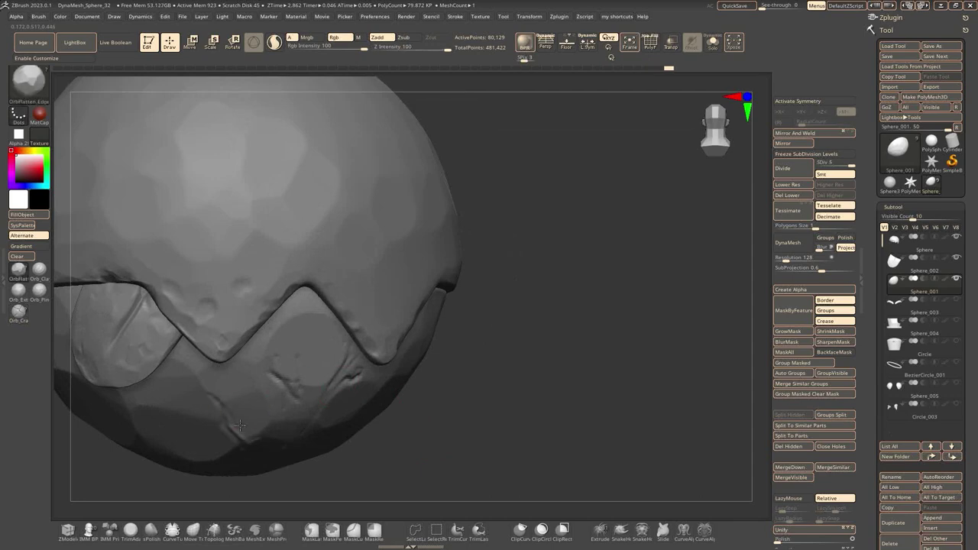
mouse_move(323, 419)
right_mouse_down()
mouse_move(398, 359)
mouse_move(480, 344)
right_mouse_up()
key("1")
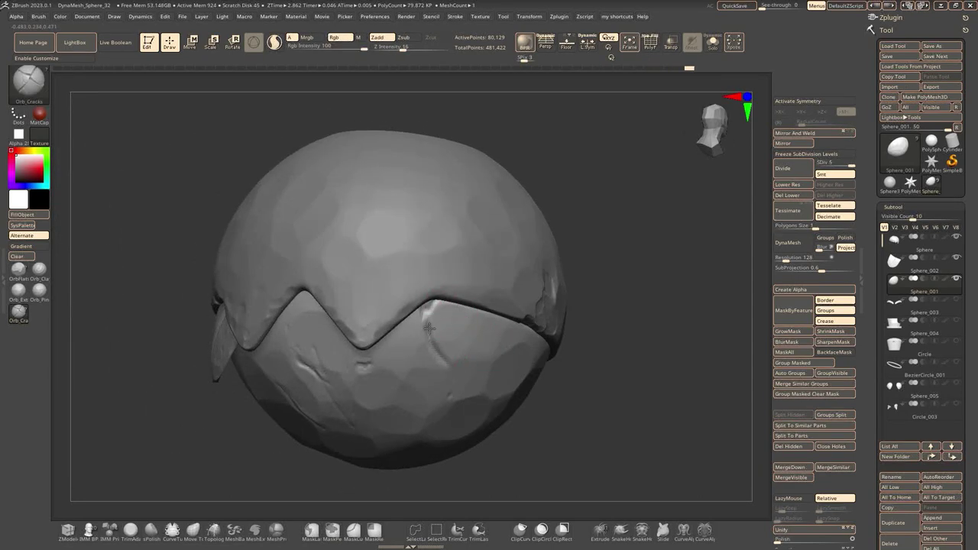
key("4")
key("2")
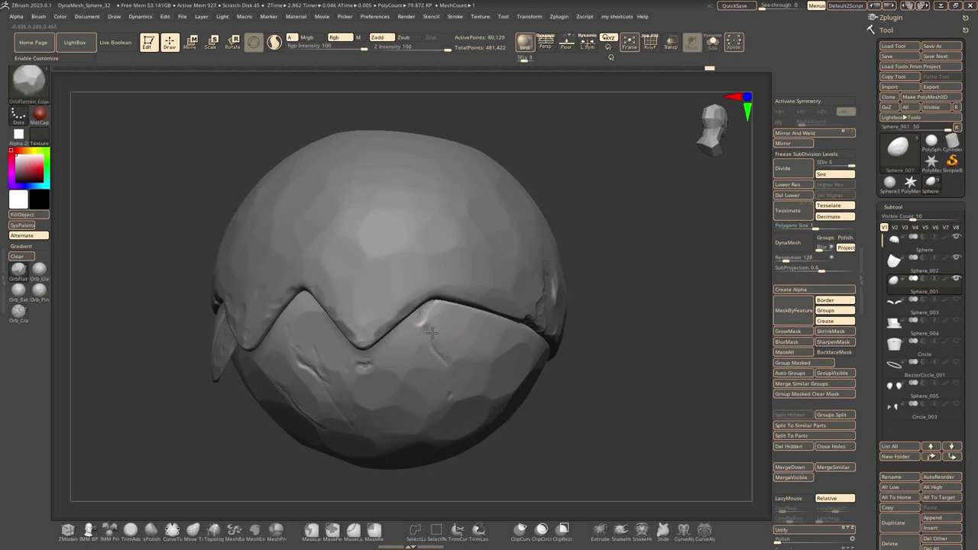
key("1")
left_click_drag(602, 324, 473, 324)
key("2")
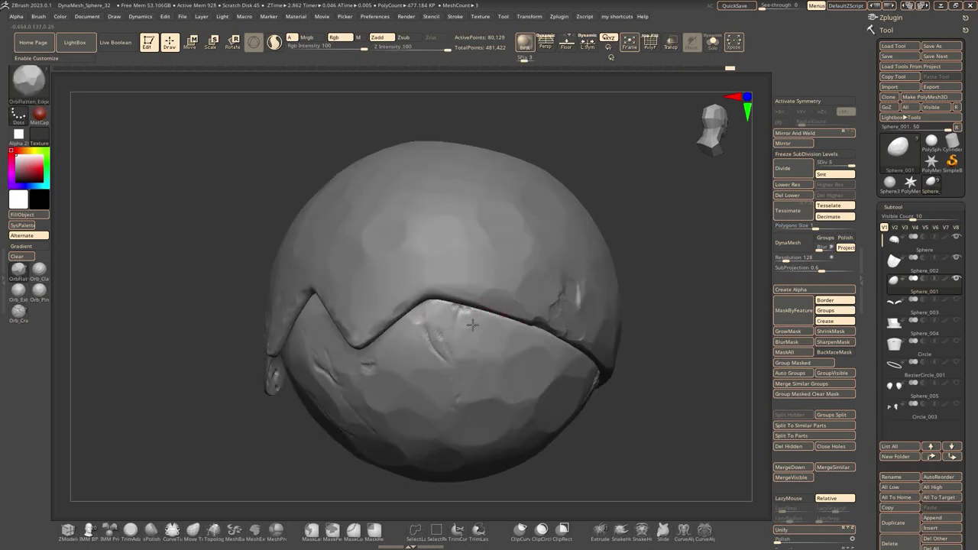
mouse_move(525, 347)
left_mouse_down()
mouse_move(336, 361)
mouse_move(245, 348)
left_mouse_up()
left_click(245, 348, "alt")
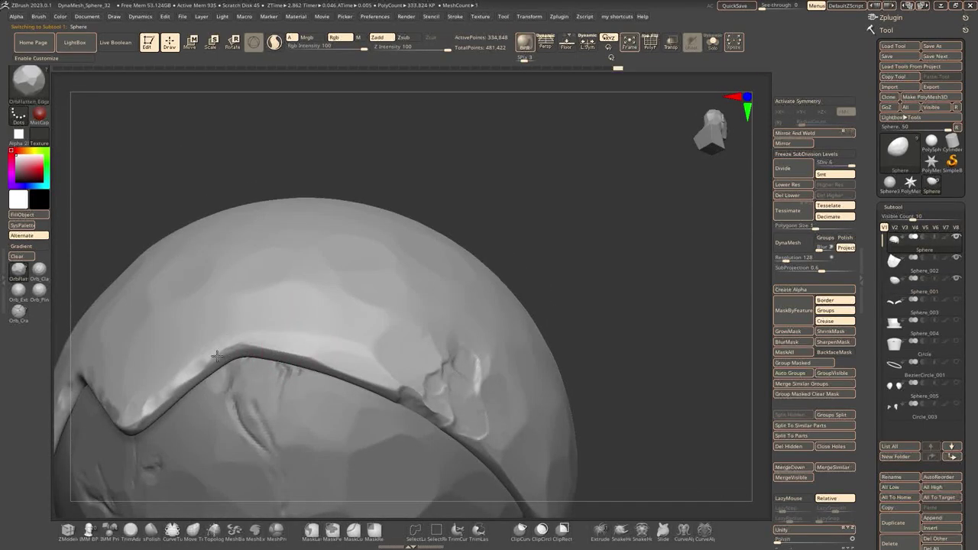
Select the TrimAdaptive brush and zoom in on the upper shell's zigzag seam
key("space")
key("1")
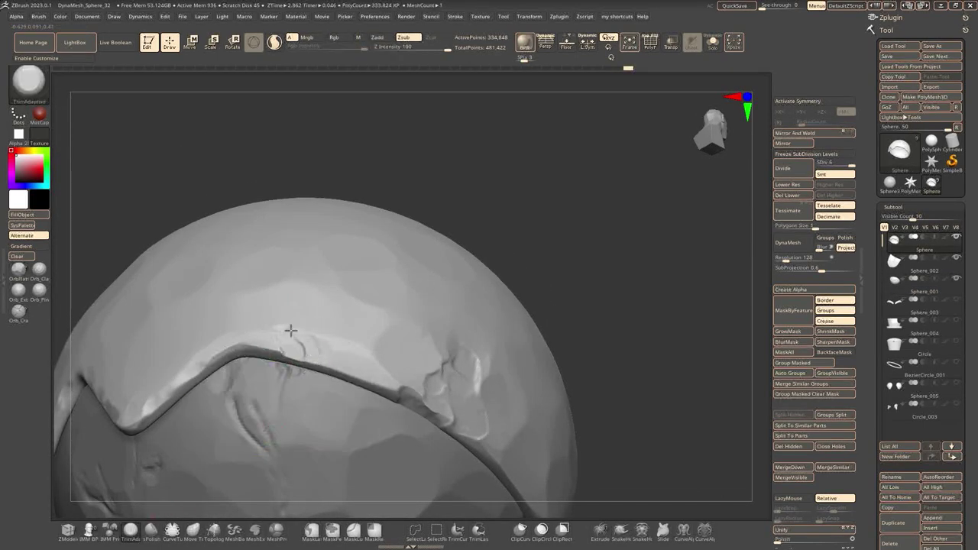
mouse_move(291, 330)
right_mouse_down("ctrl")
mouse_move(389, 322)
mouse_move(181, 484)
right_mouse_up("ctrl")
key("2")
key("1")
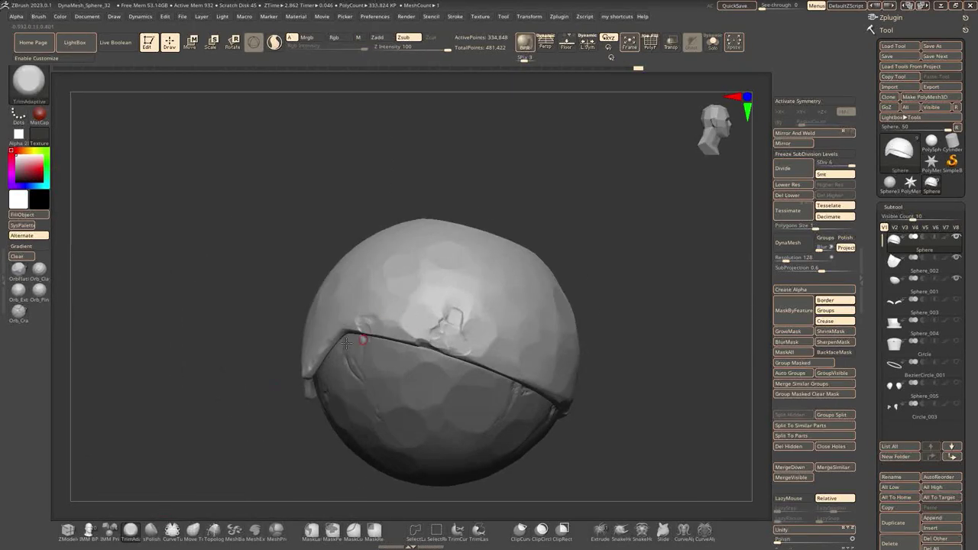
right_click_drag(346, 343, 393, 314)
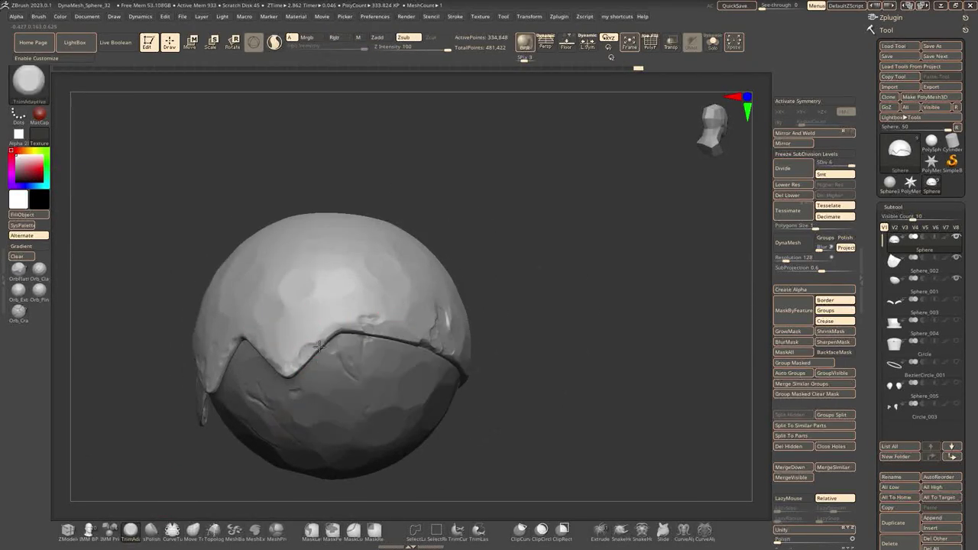
right_click_drag(311, 353, 220, 349)
mouse_move(404, 298)
right_mouse_down()
mouse_move(530, 386)
mouse_move(304, 317)
right_mouse_up()
Trim a ridge along the seam and flatten its upper part with OrbFlatten_Edge
mouse_move(303, 317)
left_mouse_down()
mouse_move(337, 336)
mouse_move(415, 328)
left_mouse_up()
key("f")
left_click_drag(491, 273, 469, 252)
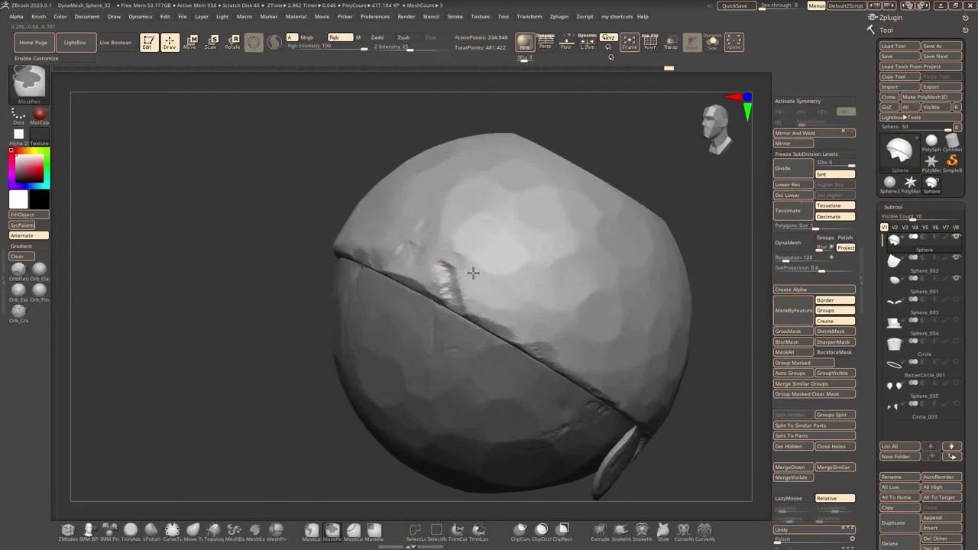
right_click_drag(469, 251, 544, 305, "alt")
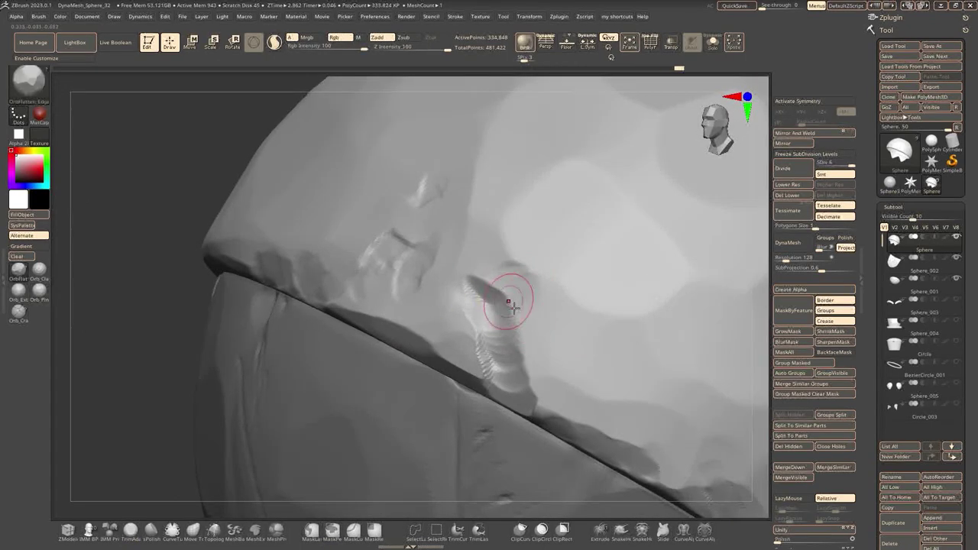
left_click_drag(497, 286, 519, 316)
key("f")
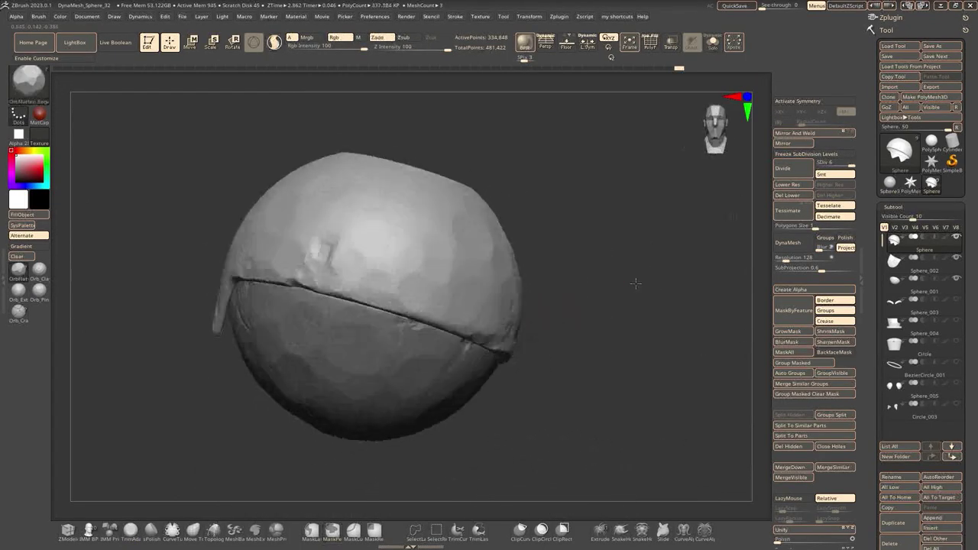
mouse_move(491, 375)
right_mouse_down()
mouse_move(622, 207)
mouse_move(625, 283)
mouse_move(600, 196)
right_mouse_up()
On Sphere_003 at lower subdivision, trim both brow ends symmetrically with TrimAdaptive
left_click(489, 210, "alt")
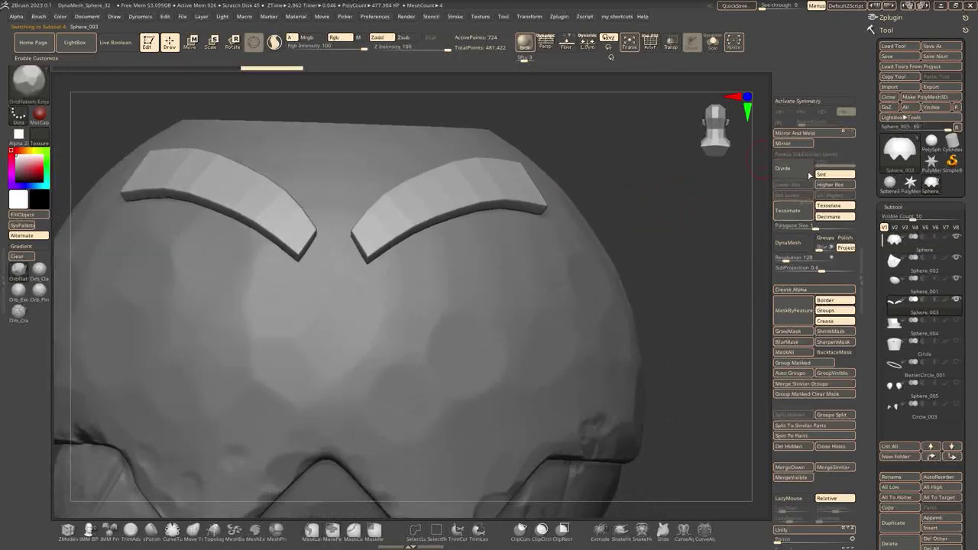
left_click(788, 184)
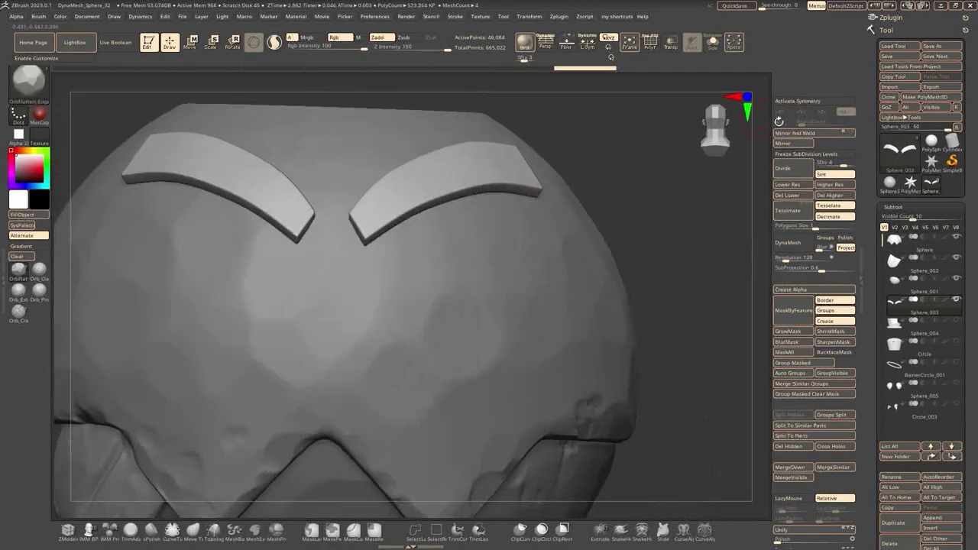
key("x")
key("b")
key("t")
key("a")
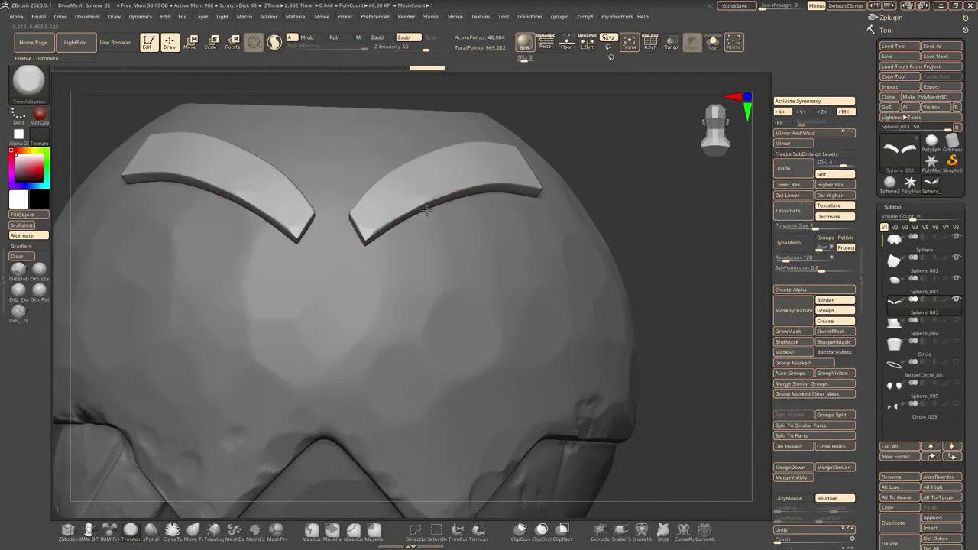
key("space")
right_click_drag(459, 196, 568, 192)
left_click(568, 191)
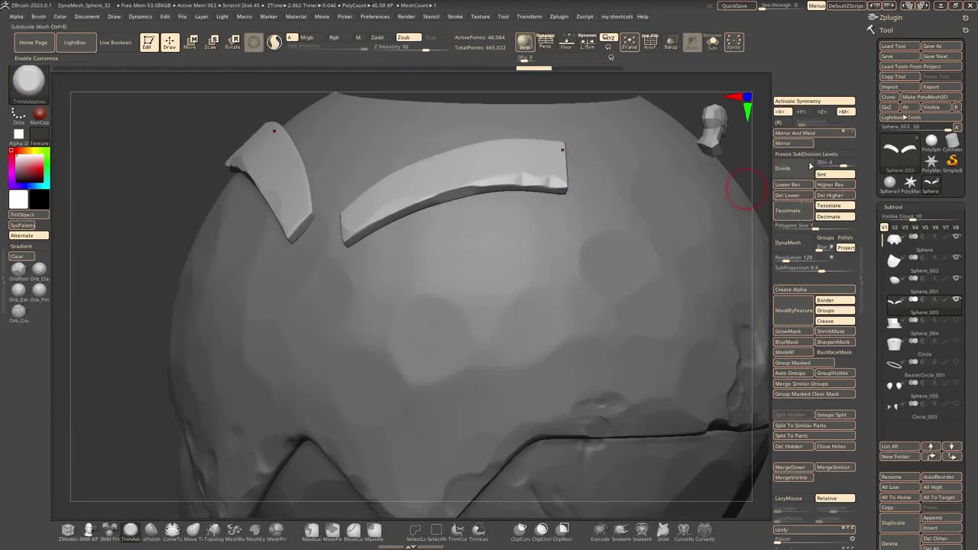
key("x")
Rough up the right brow's edge close up, then crack both brows with low-depth Orb_Cracks
mouse_move(371, 163)
right_mouse_down()
mouse_move(364, 230)
mouse_move(315, 313)
right_mouse_up()
key("space")
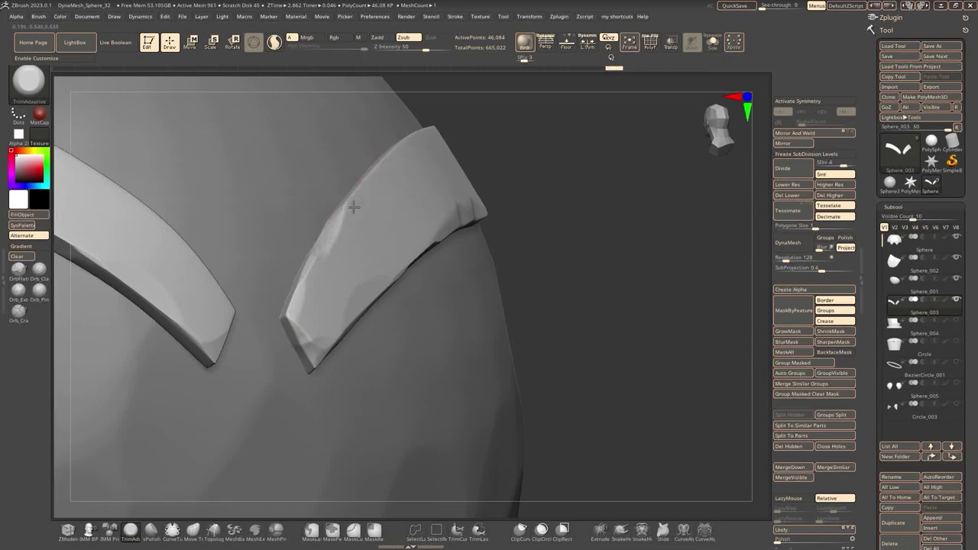
right_click_drag(353, 203, 349, 185, "ctrl")
right_click_drag(415, 130, 451, 229, "ctrl")
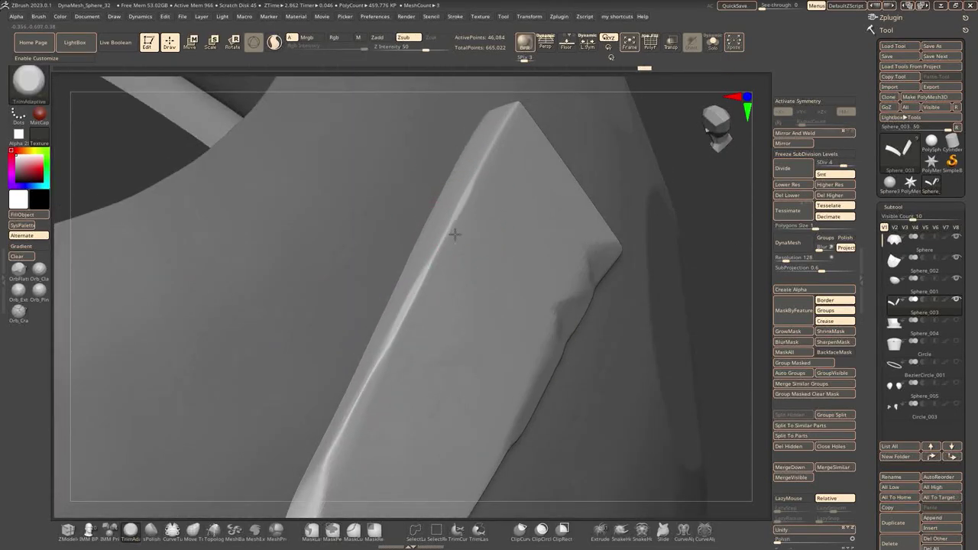
right_click_drag(516, 136, 552, 188, "ctrl")
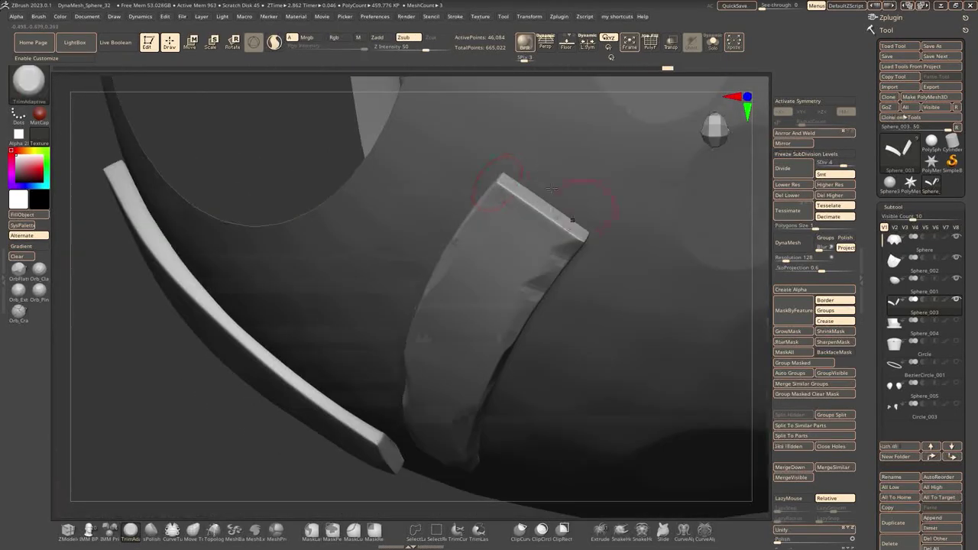
key("b")
key("o")
key("f")
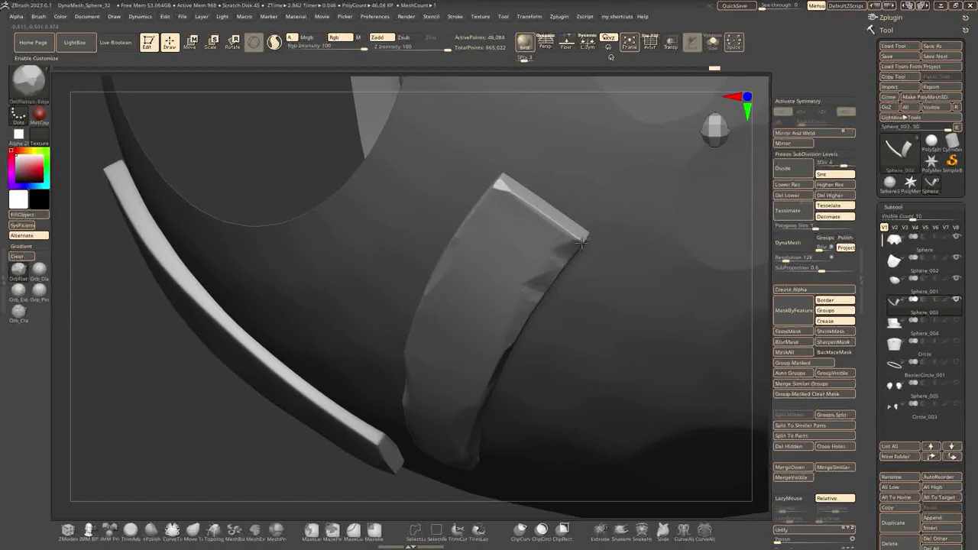
key("space")
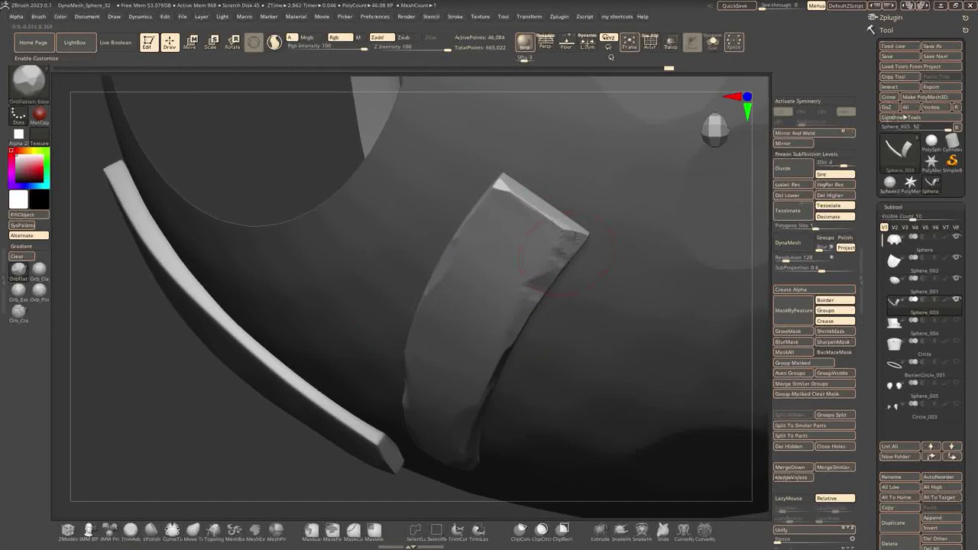
key("b")
key("o")
key("c")
mouse_move(517, 278)
right_mouse_down("ctrl")
mouse_move(490, 355)
mouse_move(474, 290)
right_mouse_up("ctrl")
Divide the brows once and chip their edges with Orb_Cracks, OrbFlatten_Edge and TrimAdaptive
key("space")
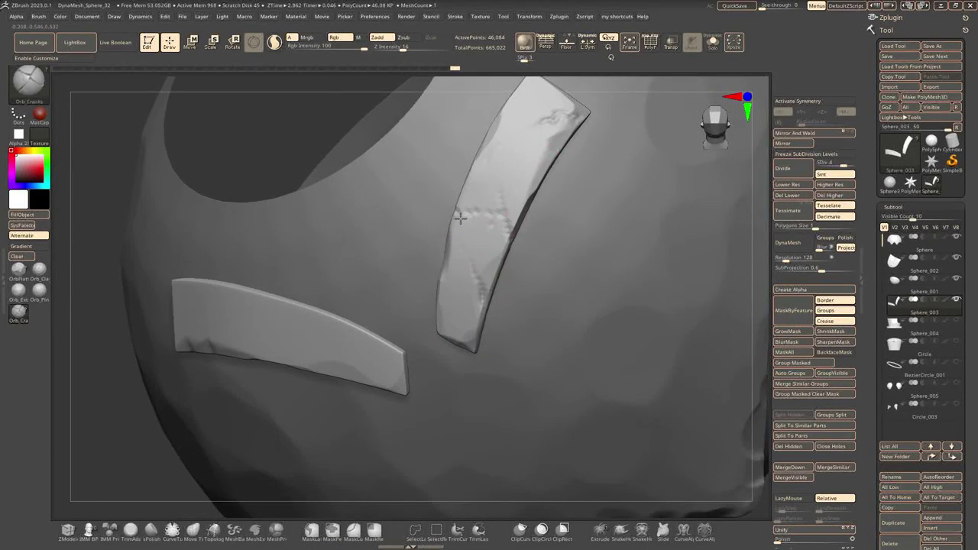
key("b")
key("o")
key("f")
key("d")
key("b")
key("o")
key("c")
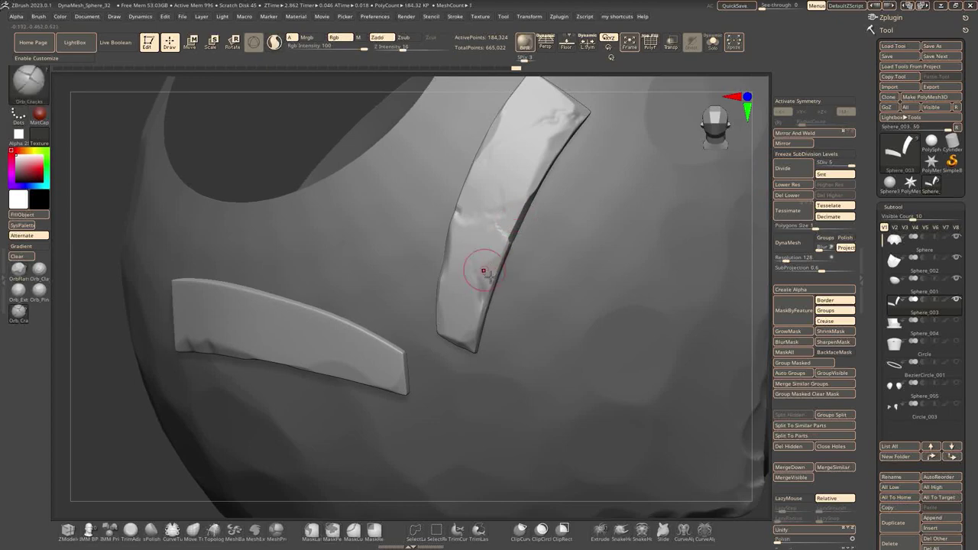
key("b")
key("o")
key("f")
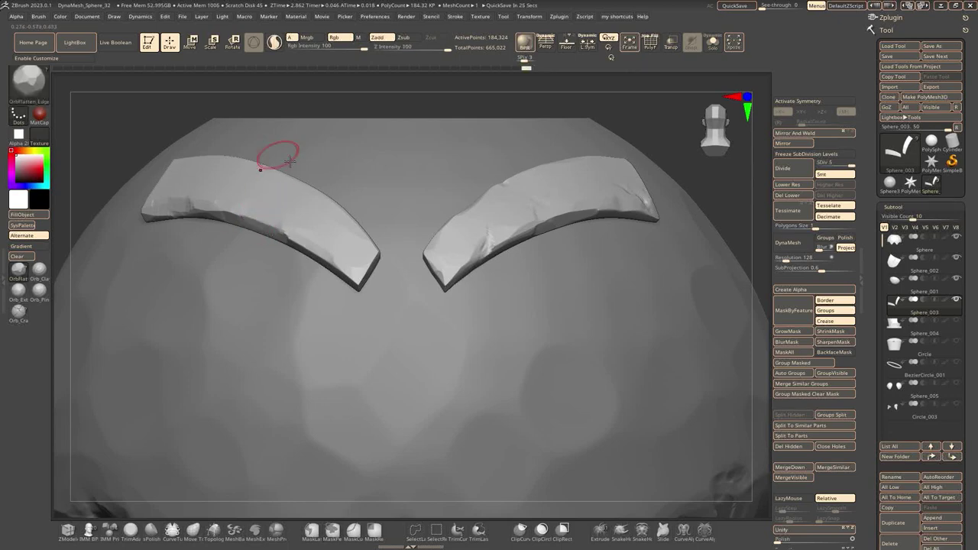
left_click(131, 529)
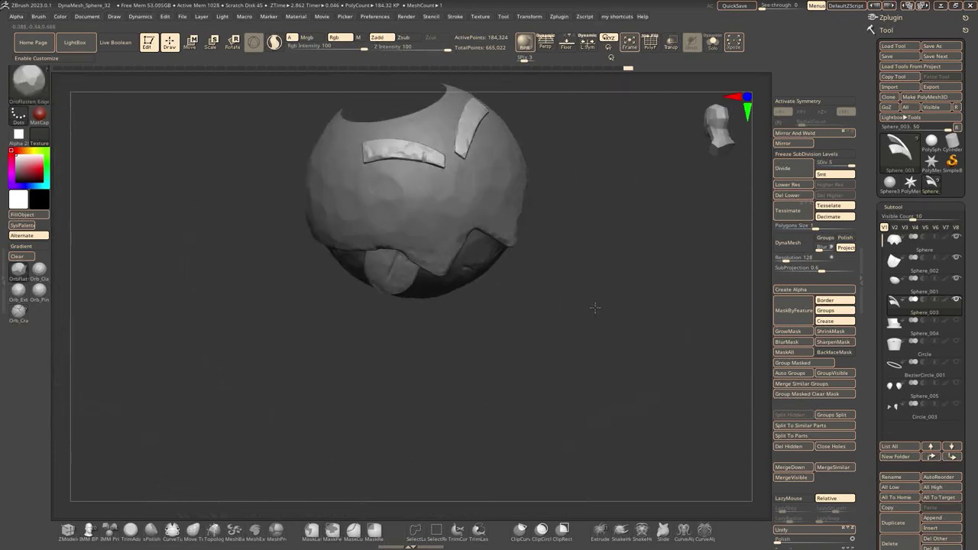
key("Down")
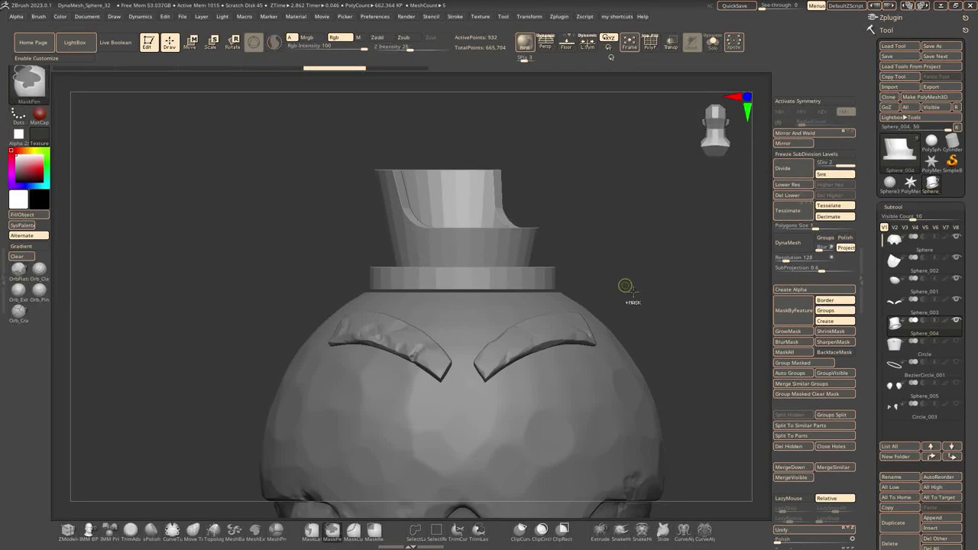
Raise the spout piece to its highest subdivision level and line up a side view of it
key("e")
key("ctrl+d")
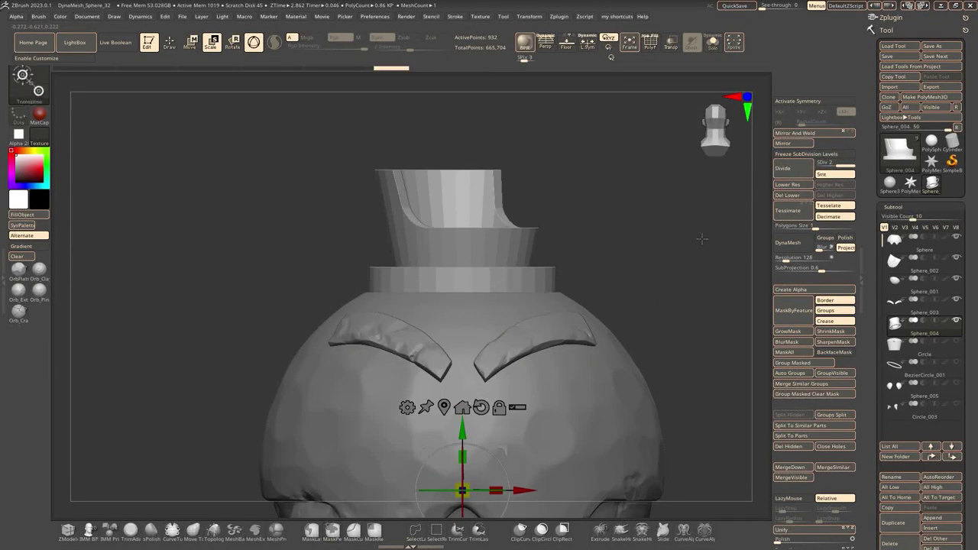
key("ctrl+d")
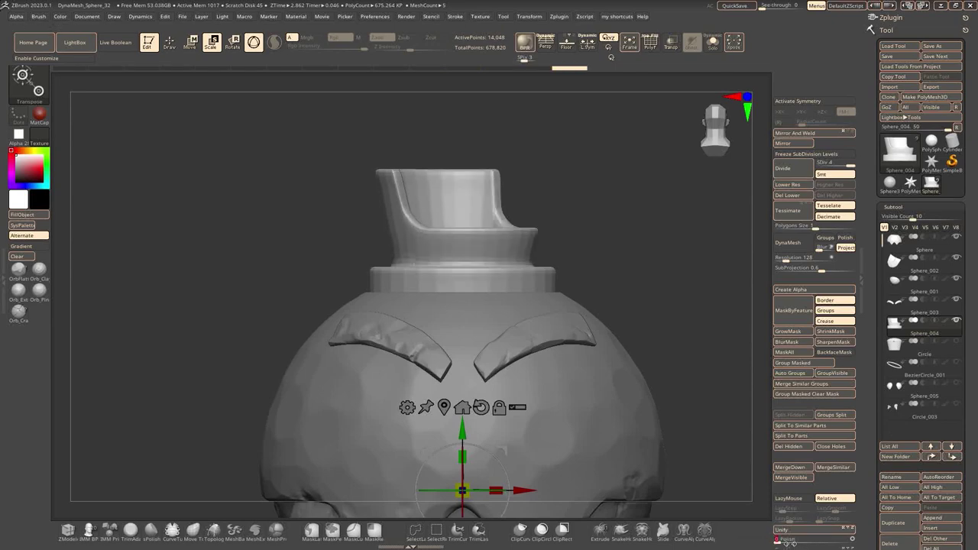
left_click_drag(627, 252, 537, 273)
key("q")
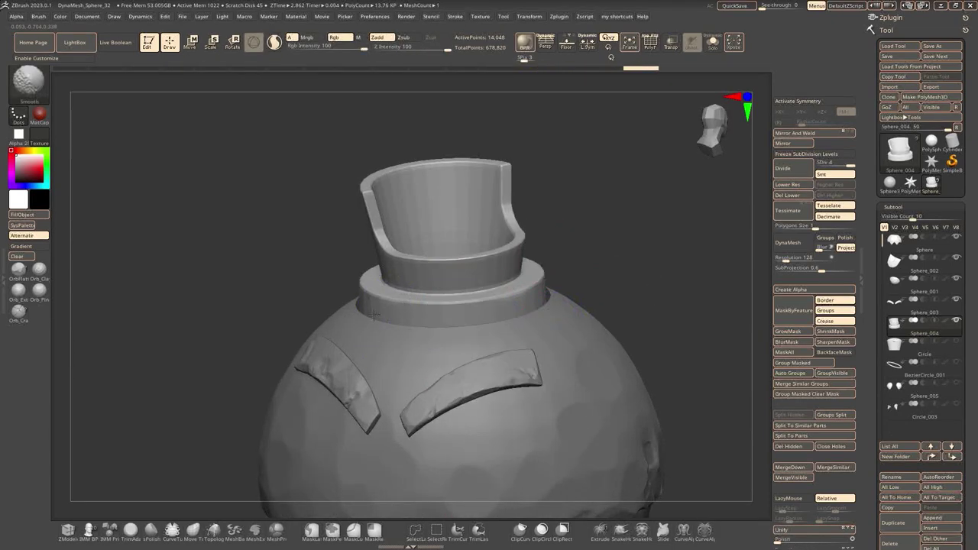
key("shift+d")
key("shift+d")
right_click_drag(527, 312, 470, 295)
key("d")
key("d")
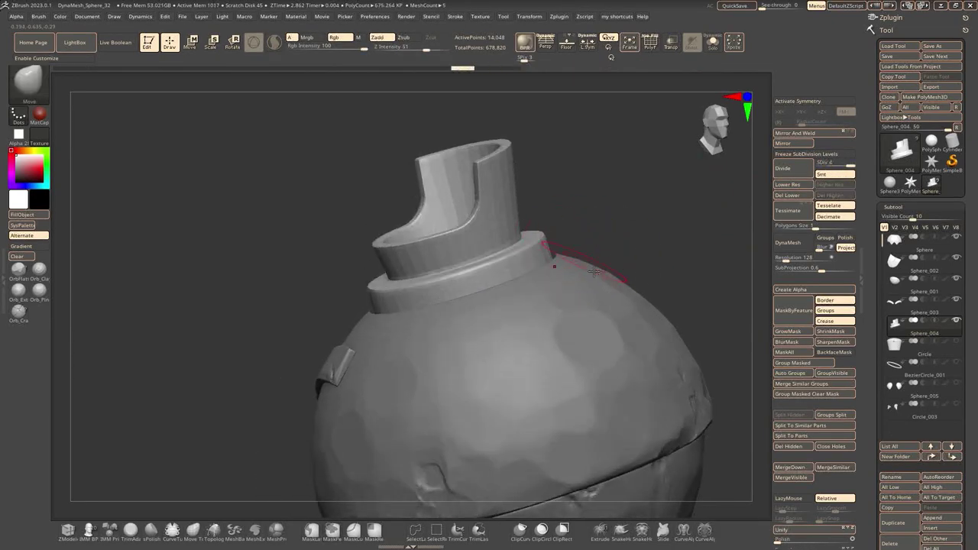
mouse_move(622, 273)
right_mouse_down()
mouse_move(632, 221)
mouse_move(690, 198)
right_mouse_up()
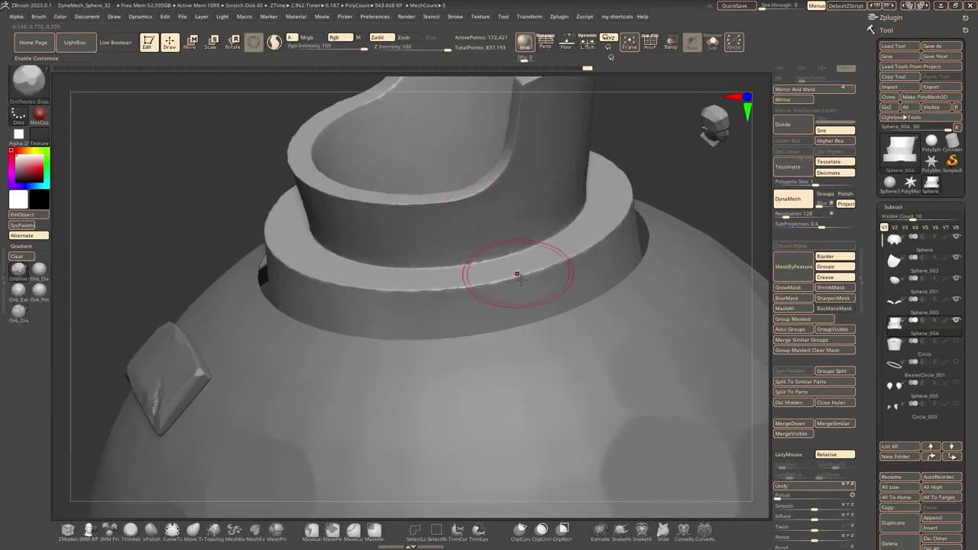
Flatten and trim the collar rim's lip using OrbFlatten_Edge and TrimAdaptive strokes
left_click_drag(518, 274, 333, 287)
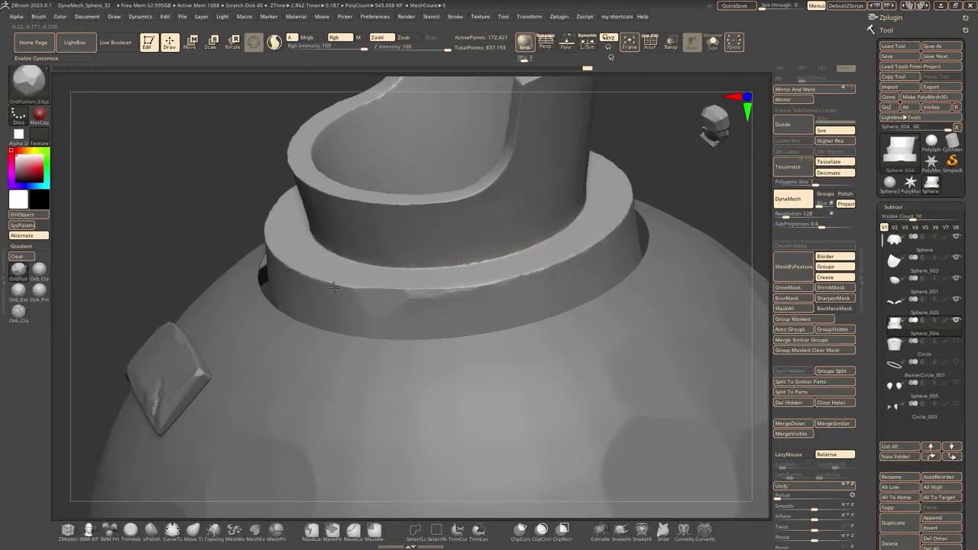
key("b")
key("t")
key("a")
left_click_drag(474, 284, 443, 305)
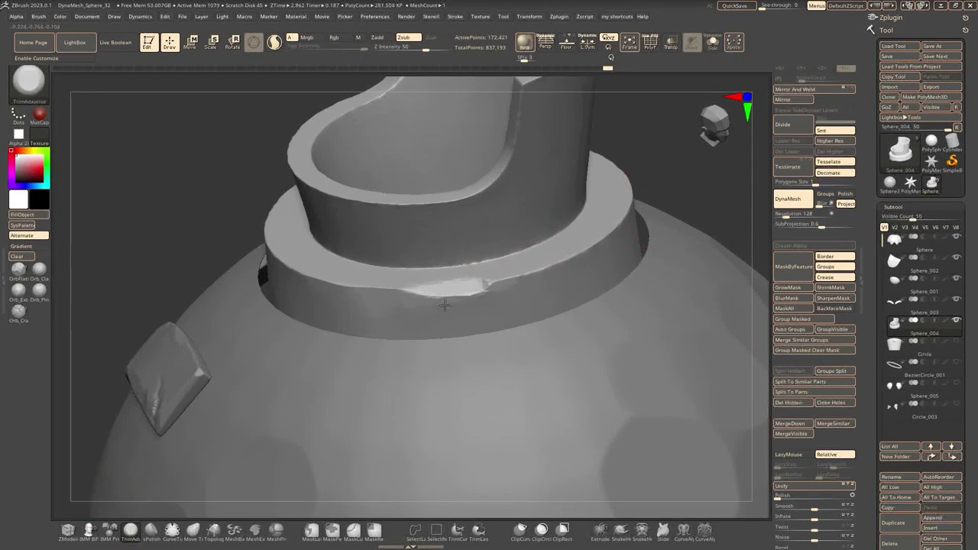
right_click_drag(611, 218, 416, 249)
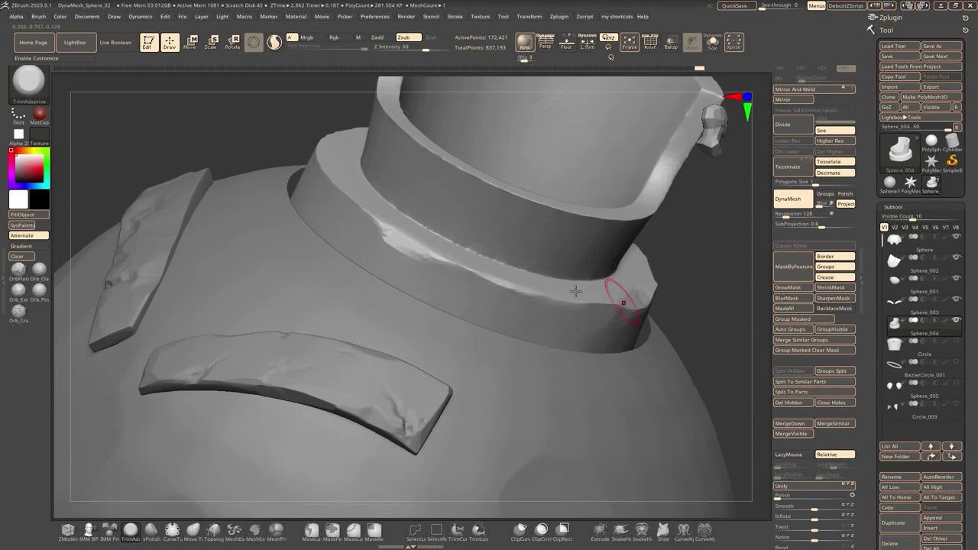
right_click_drag(623, 301, 368, 287)
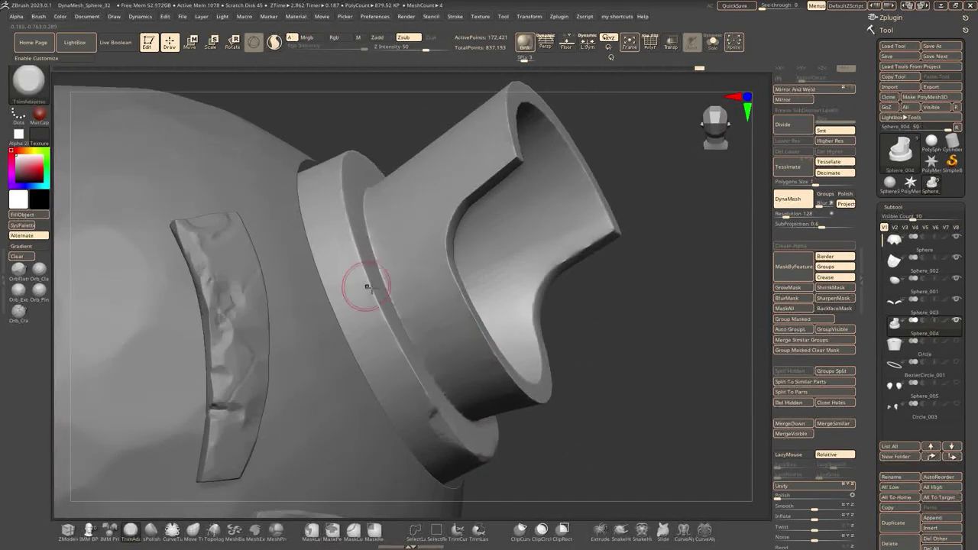
left_click_drag(368, 287, 349, 240)
right_click_drag(349, 240, 374, 268)
left_click_drag(405, 366, 371, 255)
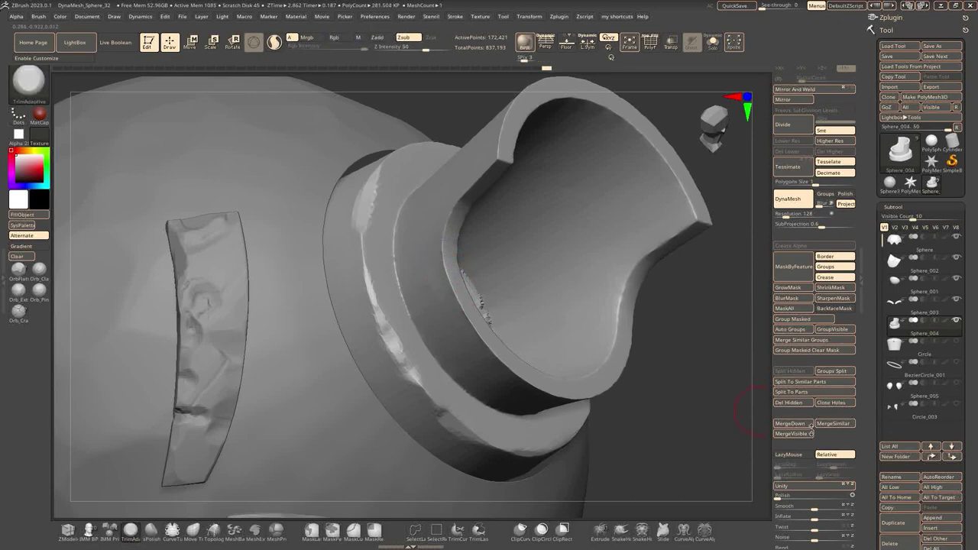
Polish the spout, flatten the collar rim again, and remesh it with polish at depth 8
left_click(795, 495)
key("space")
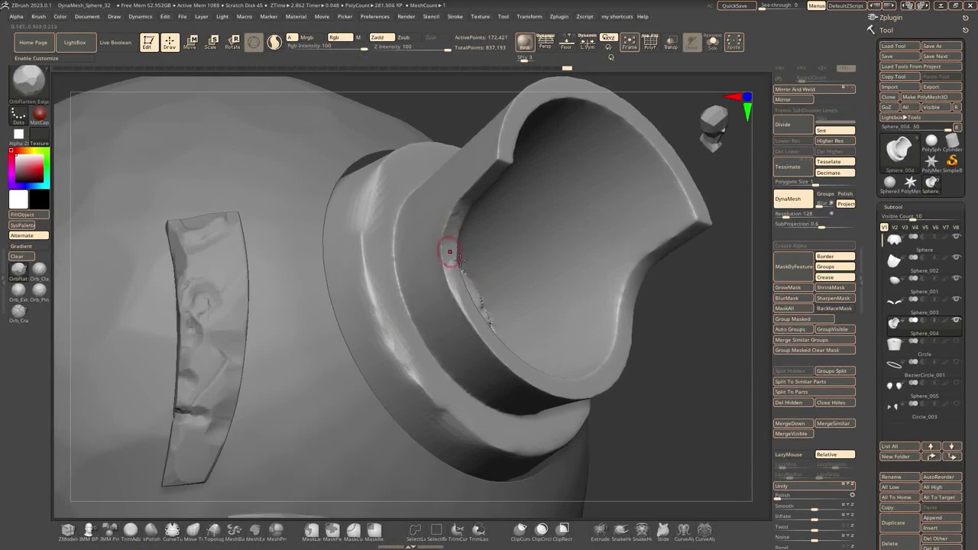
left_click_drag(373, 285, 405, 370)
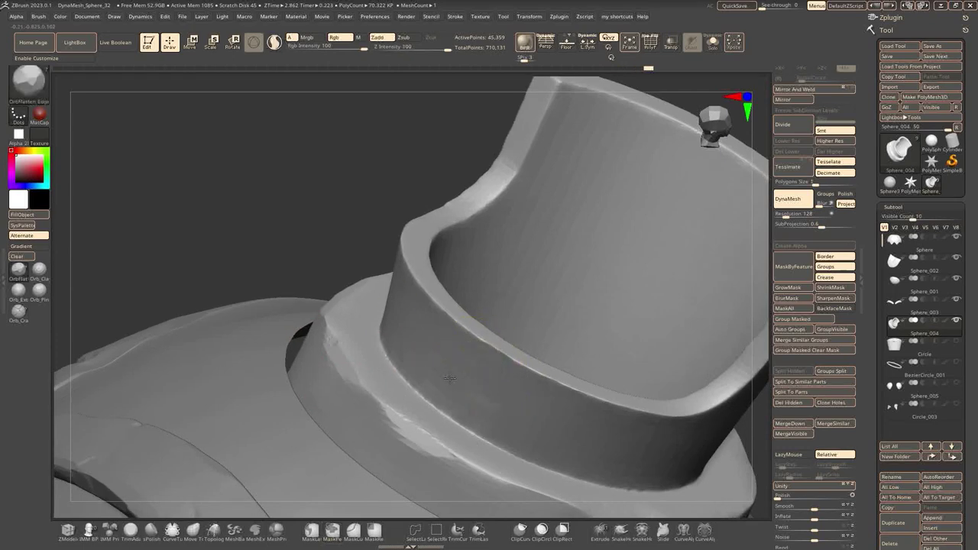
mouse_move(499, 375)
right_mouse_down()
mouse_move(498, 430)
mouse_move(467, 438)
right_mouse_up()
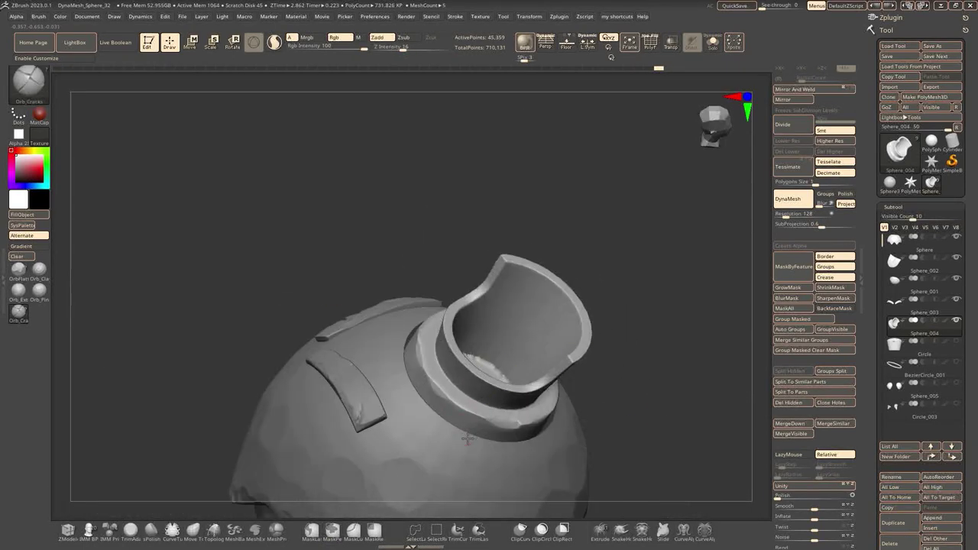
right_click_drag(624, 417, 415, 426)
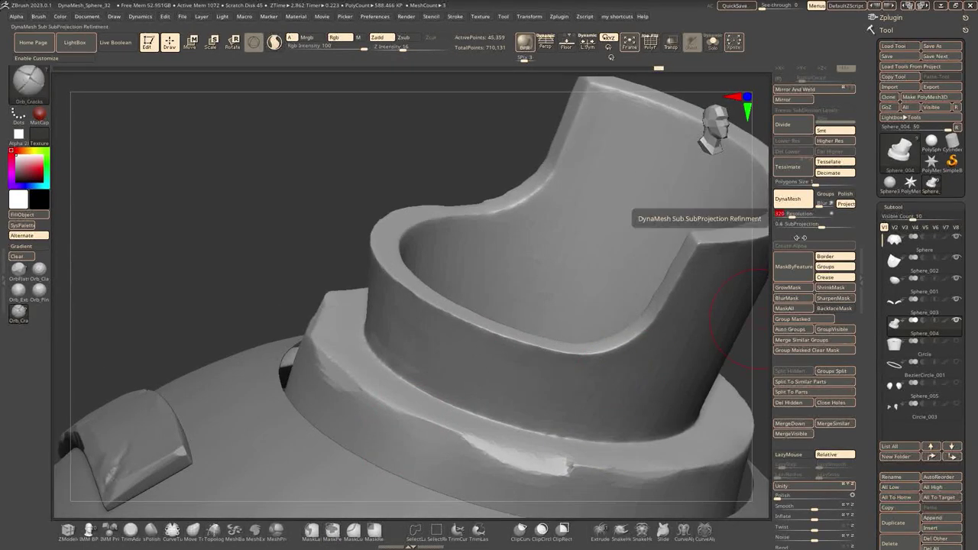
left_click(845, 193)
key("space")
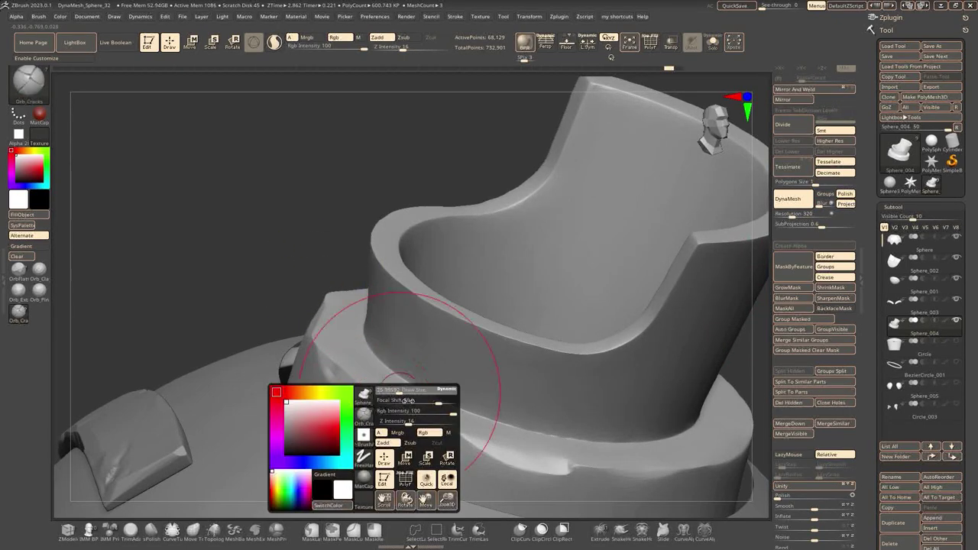
left_click_drag(409, 424, 399, 416)
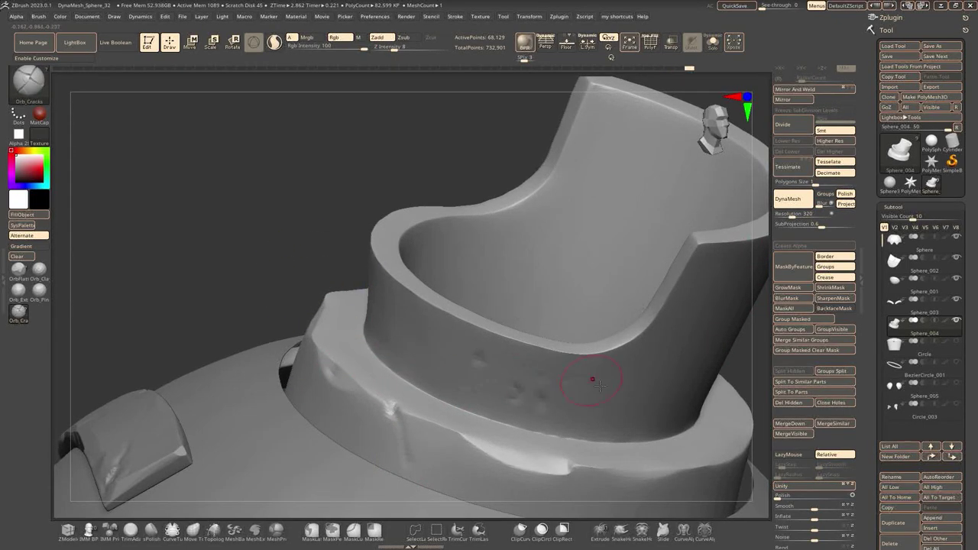
right_click_drag(487, 419, 259, 308)
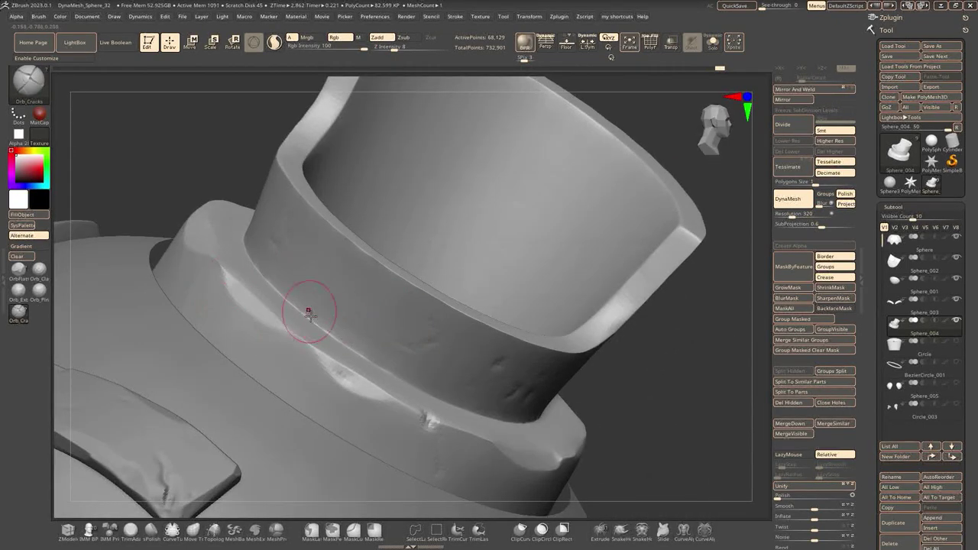
Try the flatten, trim, clay and crack brushes while inspecting the spout and collar
key("3")
key("4")
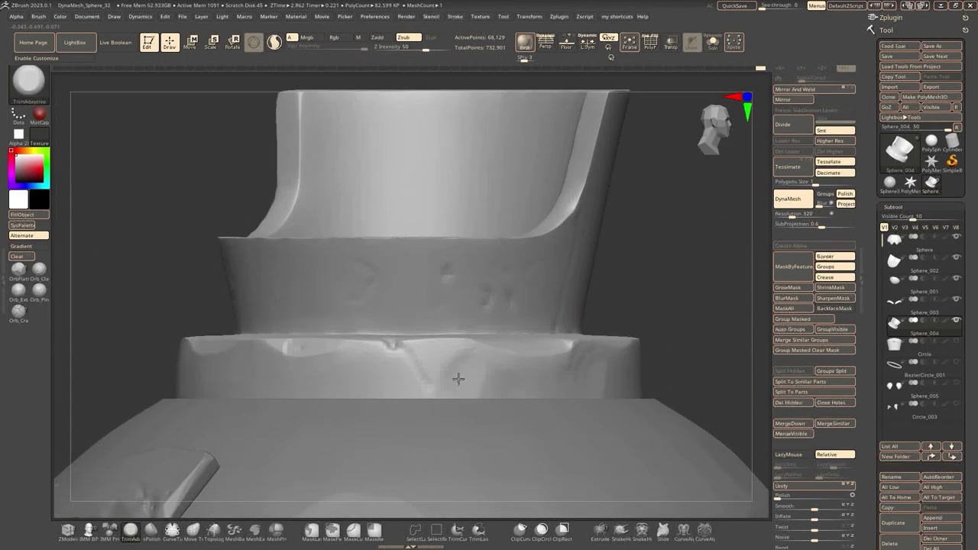
mouse_move(371, 349)
right_mouse_down()
mouse_move(599, 376)
mouse_move(690, 316)
mouse_move(431, 302)
mouse_move(570, 262)
mouse_move(519, 270)
mouse_move(627, 275)
mouse_move(632, 265)
mouse_move(520, 300)
mouse_move(535, 260)
mouse_move(385, 271)
right_mouse_up()
key("space")
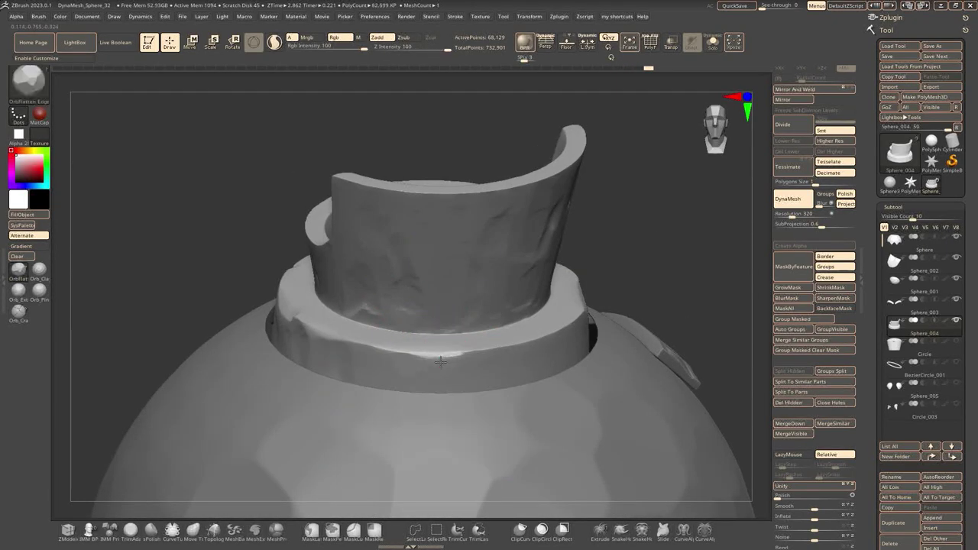
right_click_drag(480, 357, 487, 372)
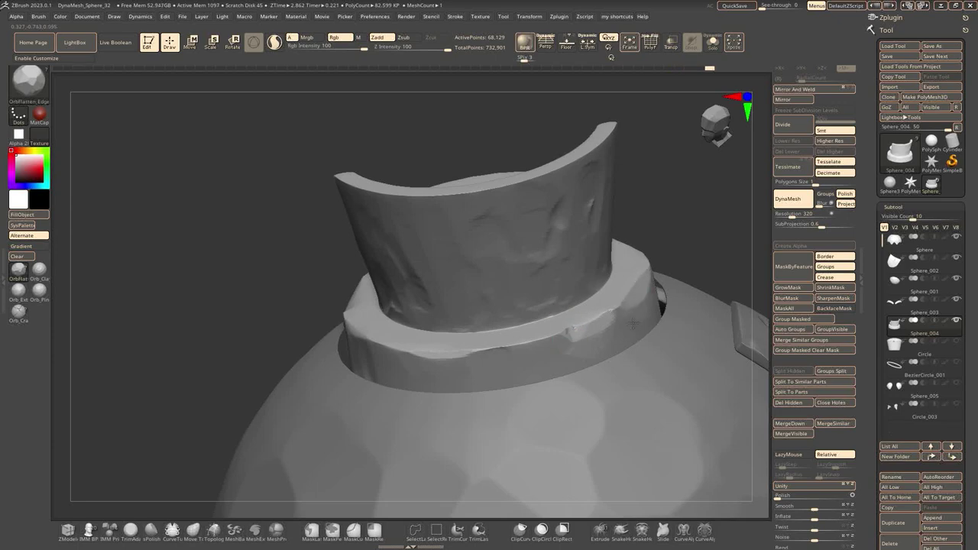
mouse_move(633, 324)
right_mouse_down()
mouse_move(589, 251)
mouse_move(714, 220)
right_mouse_up()
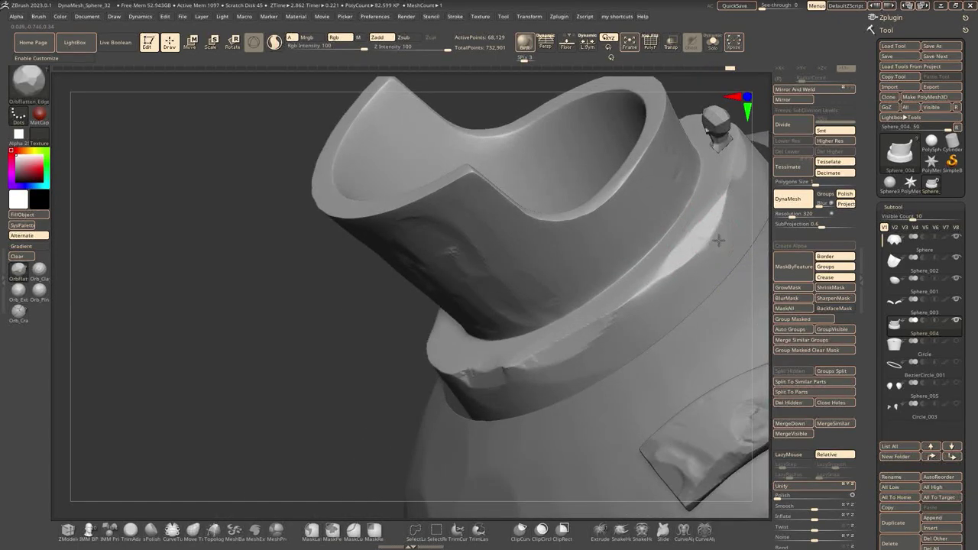
key("c")
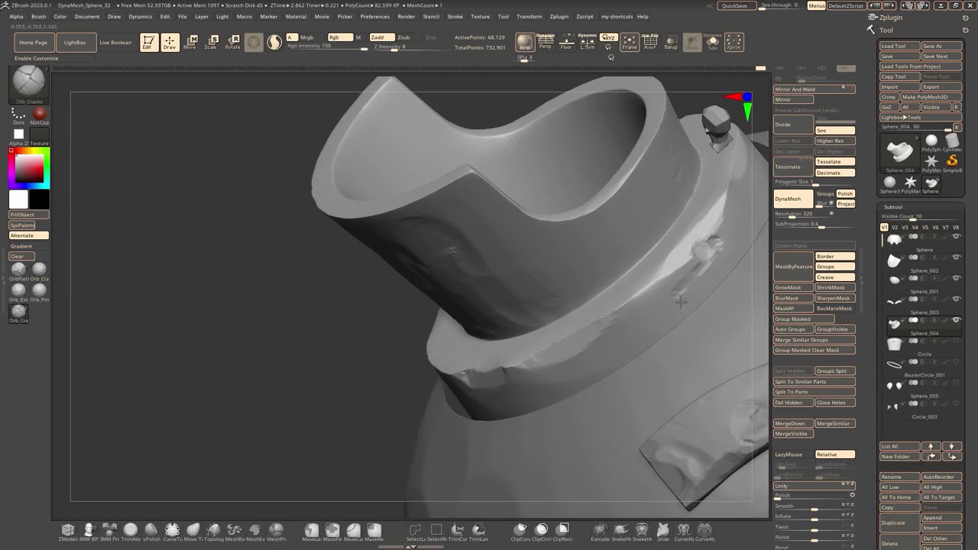
key("b")
right_click_drag(737, 225, 845, 197, "shift")
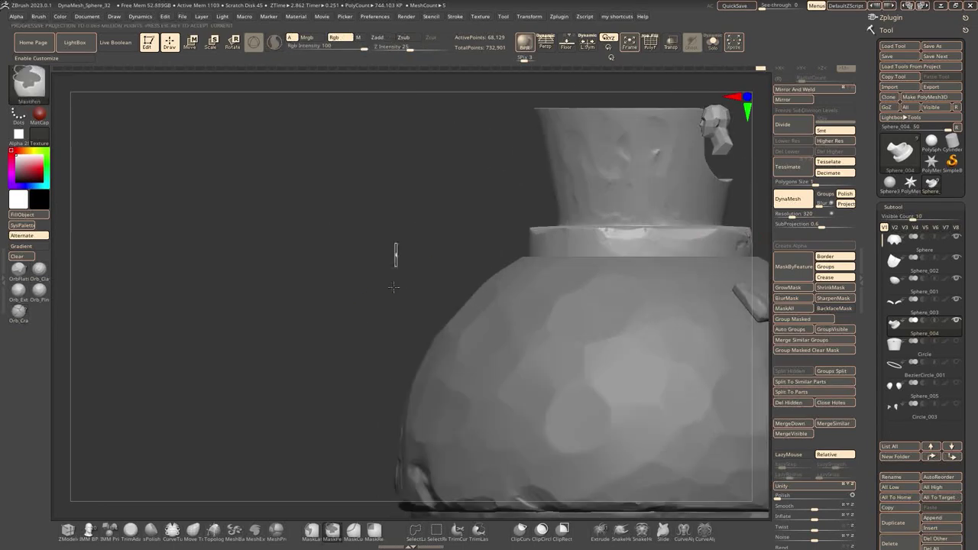
mouse_move(393, 257)
right_mouse_down()
mouse_move(585, 277)
mouse_move(565, 267)
mouse_move(581, 263)
right_mouse_up()
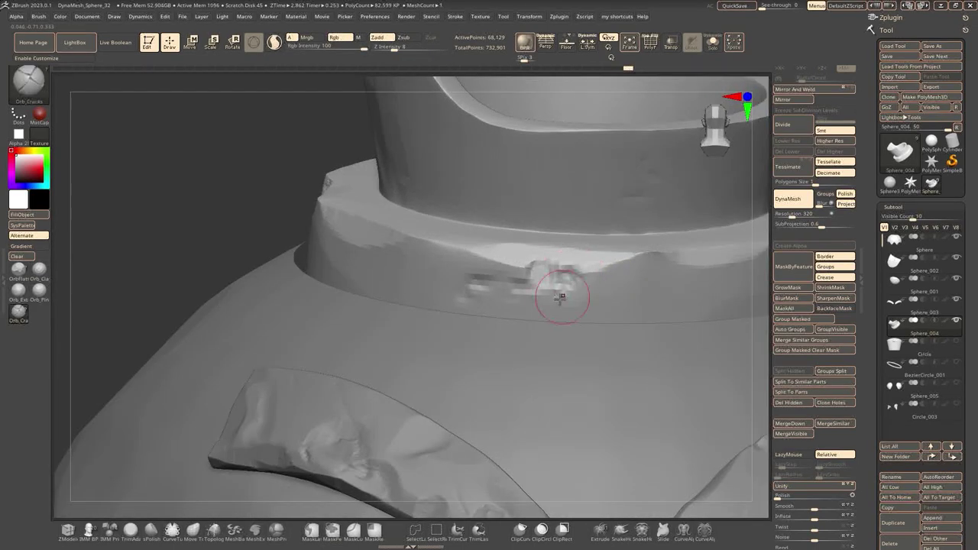
key("f")
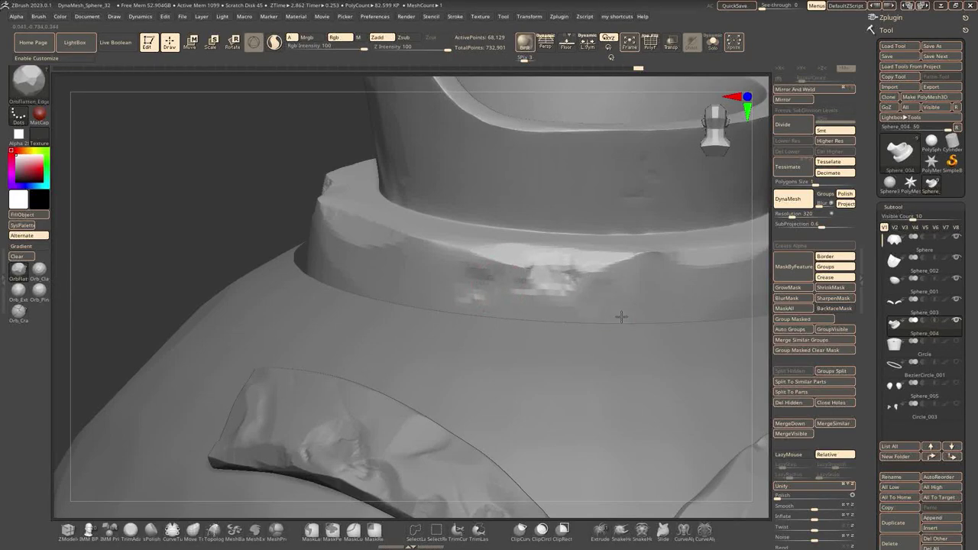
Lower TrimAdaptive's Z Intensity to 14 and flatten the rim's inner surface
mouse_move(659, 300)
right_mouse_down()
mouse_move(601, 272)
mouse_move(690, 211)
mouse_move(694, 277)
mouse_move(178, 336)
right_mouse_up()
key("b")
key("t")
key("a")
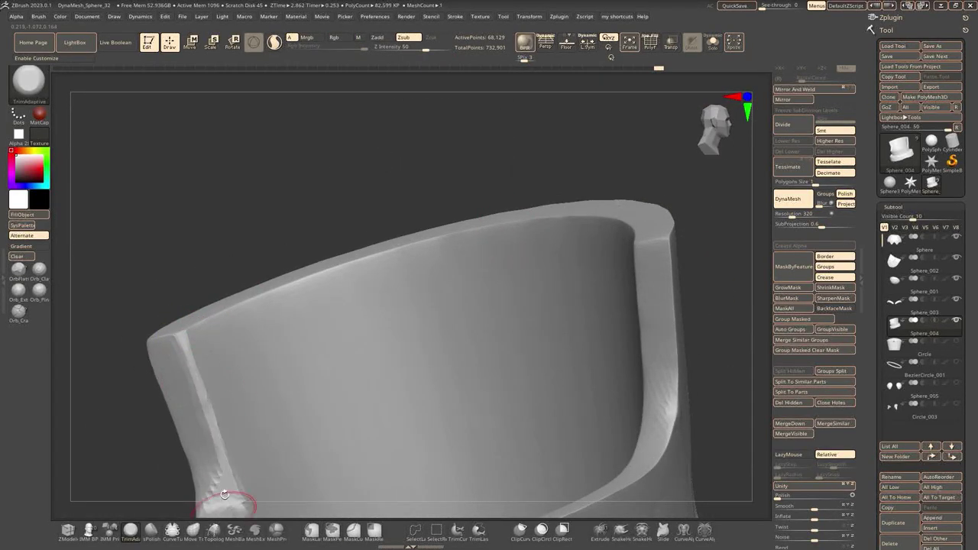
right_click_drag(218, 498, 215, 379)
key("space")
left_click(218, 388)
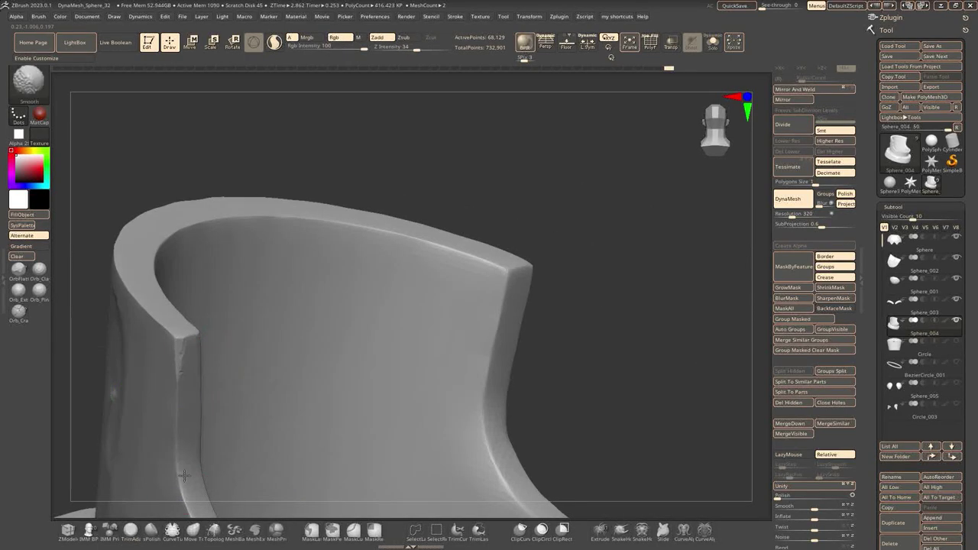
mouse_move(182, 465)
right_mouse_down()
mouse_move(542, 349)
mouse_move(396, 412)
right_mouse_up()
mouse_move(396, 412)
left_mouse_down()
mouse_move(382, 425)
mouse_move(399, 432)
left_mouse_up()
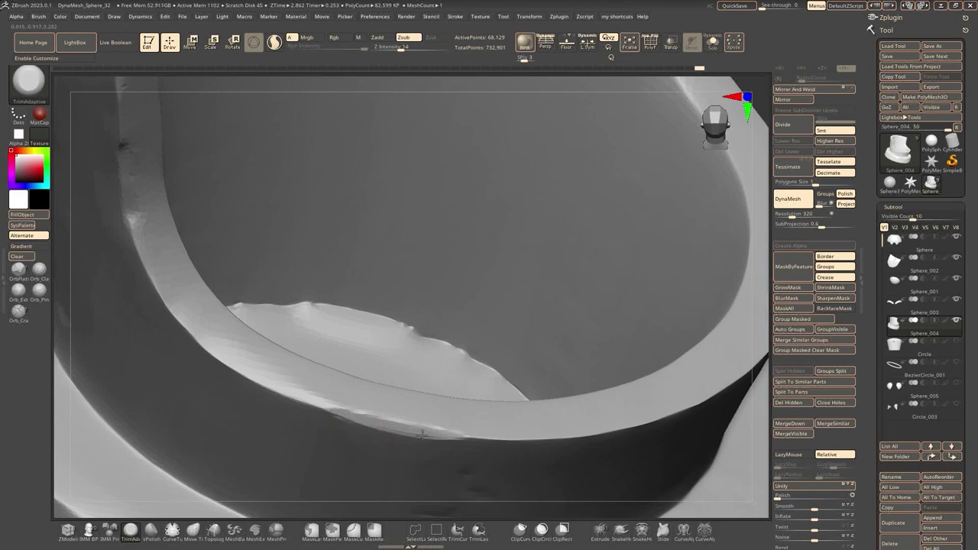
Trim the inner rim wall flatter from another angle
right_click_drag(421, 436, 476, 363)
right_click(476, 363)
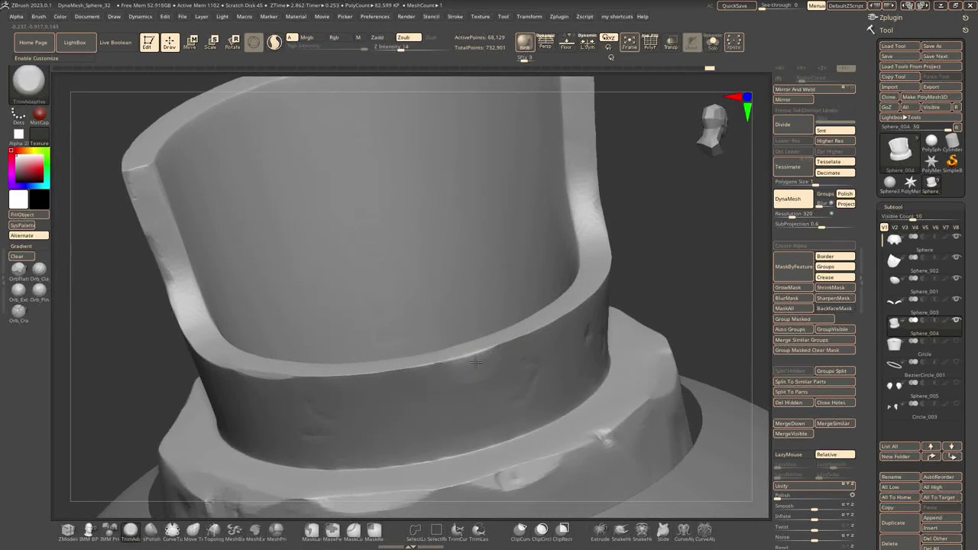
right_click_drag(512, 349, 665, 273)
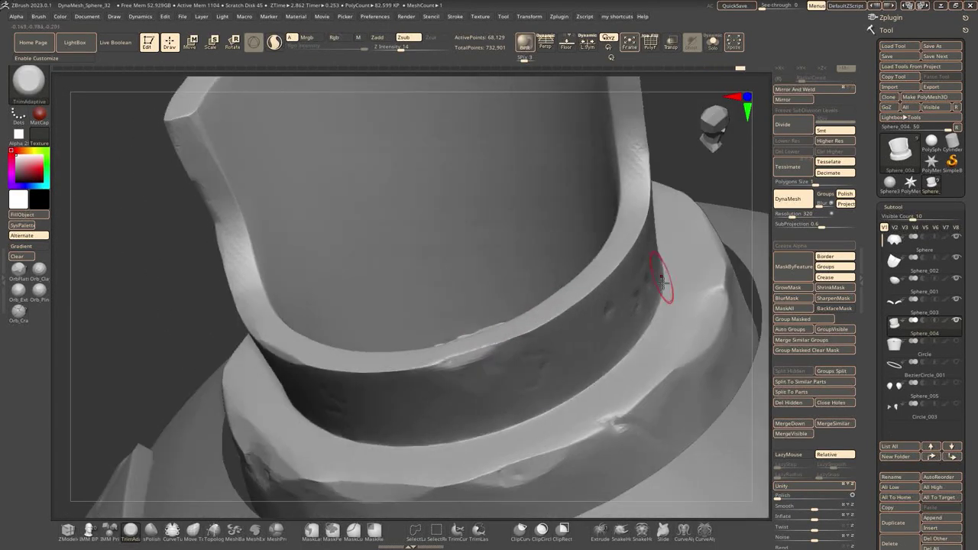
left_click_drag(631, 276, 617, 278)
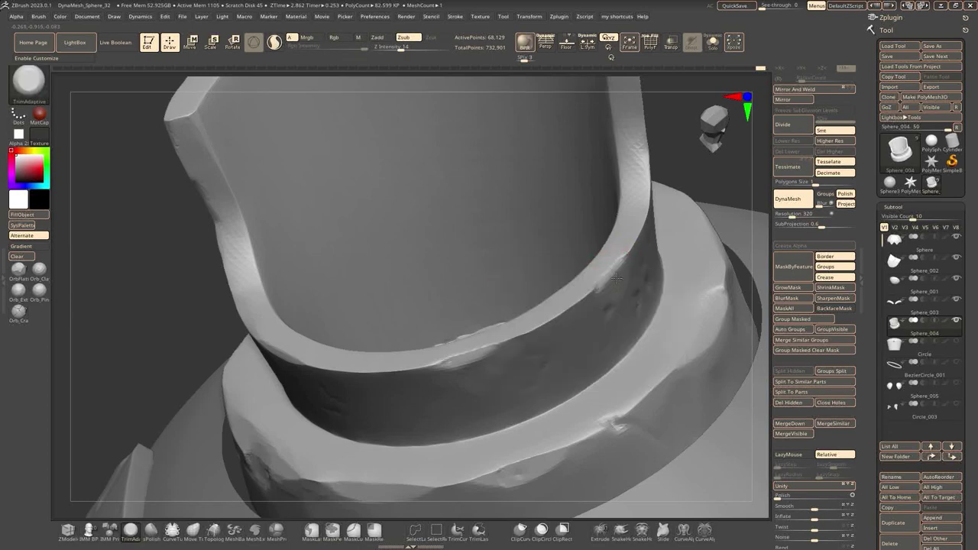
mouse_move(638, 267)
right_mouse_down()
mouse_move(697, 199)
mouse_move(568, 329)
right_mouse_up()
key("space")
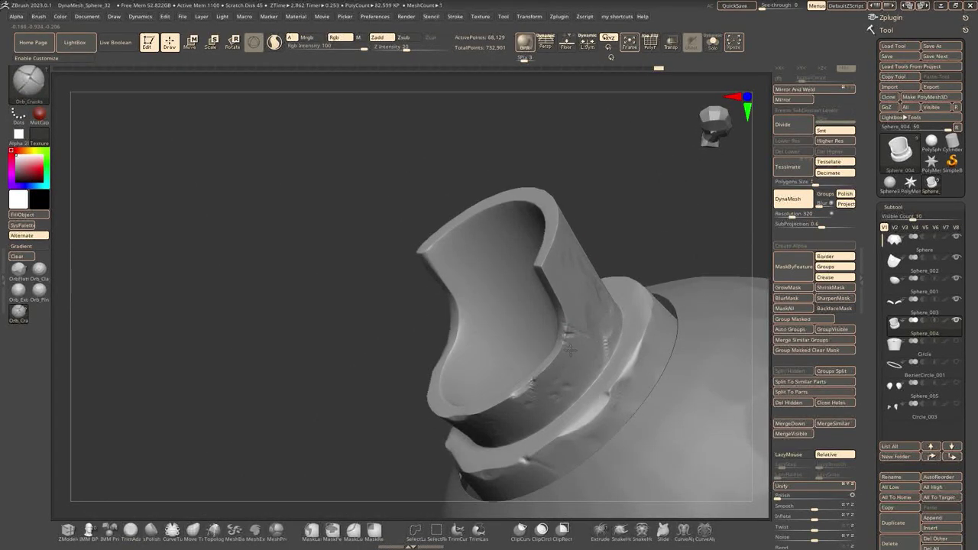
Smooth the neck rim's wall with OrbFlatten_Edge and shift-Smooth
right_click_drag(551, 247, 583, 231, "alt")
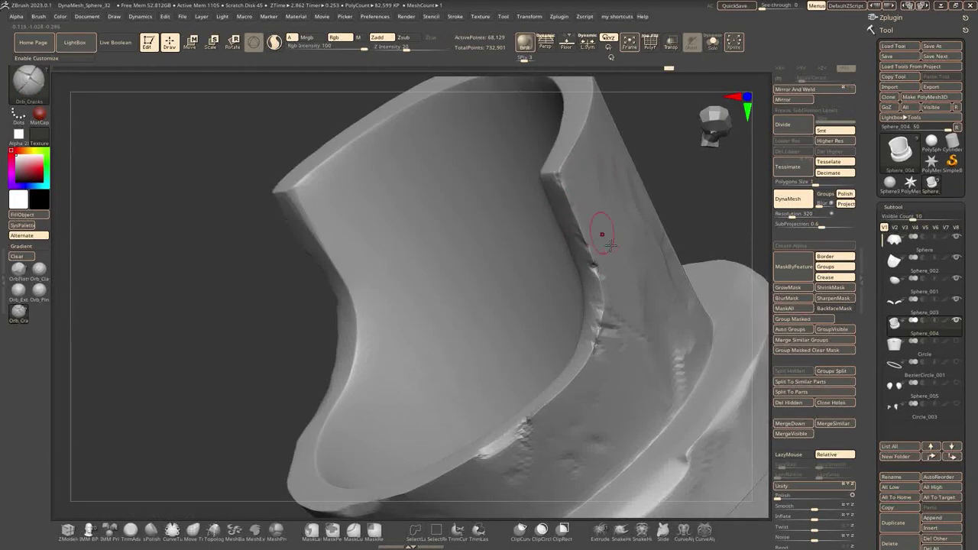
key("1")
right_click_drag(565, 181, 571, 179)
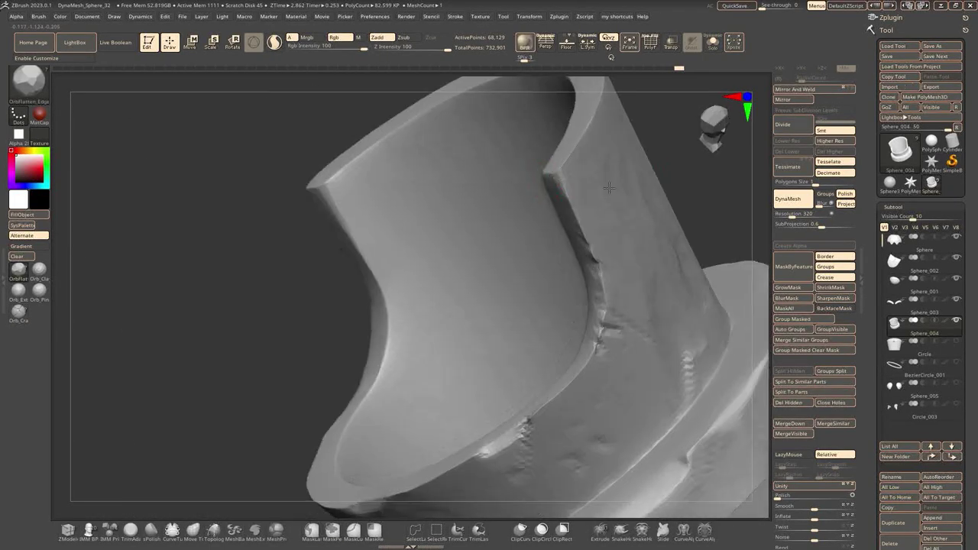
right_click(571, 179)
right_click(595, 175)
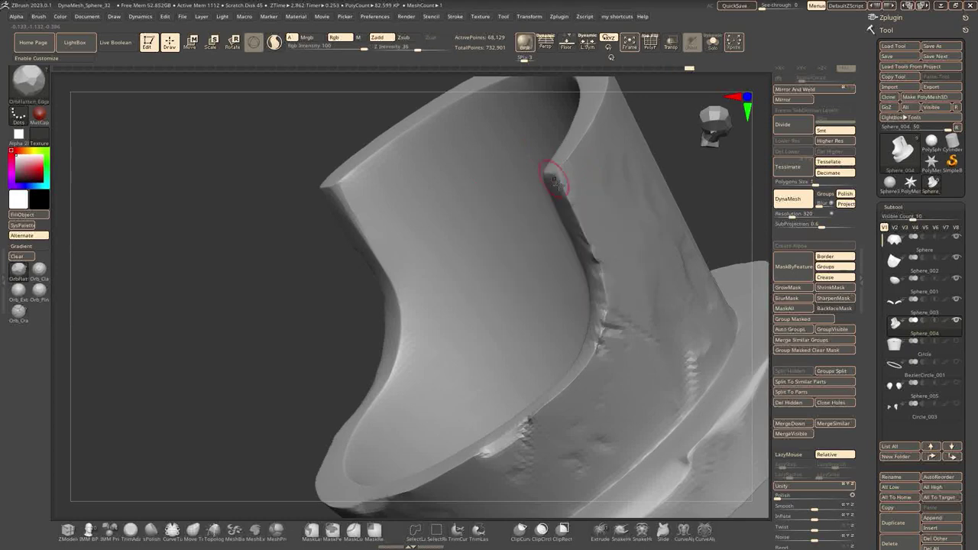
right_click_drag(547, 173, 357, 194)
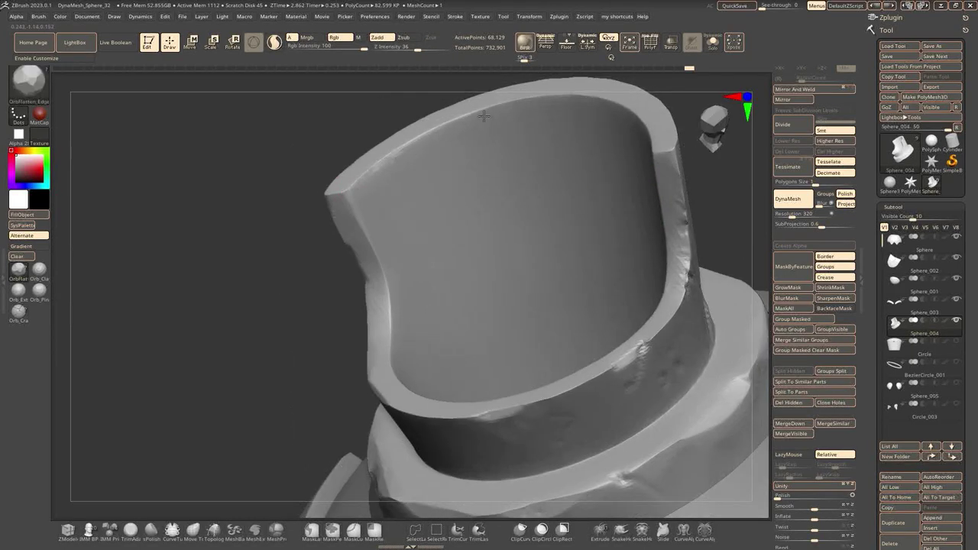
right_click_drag(483, 115, 358, 181)
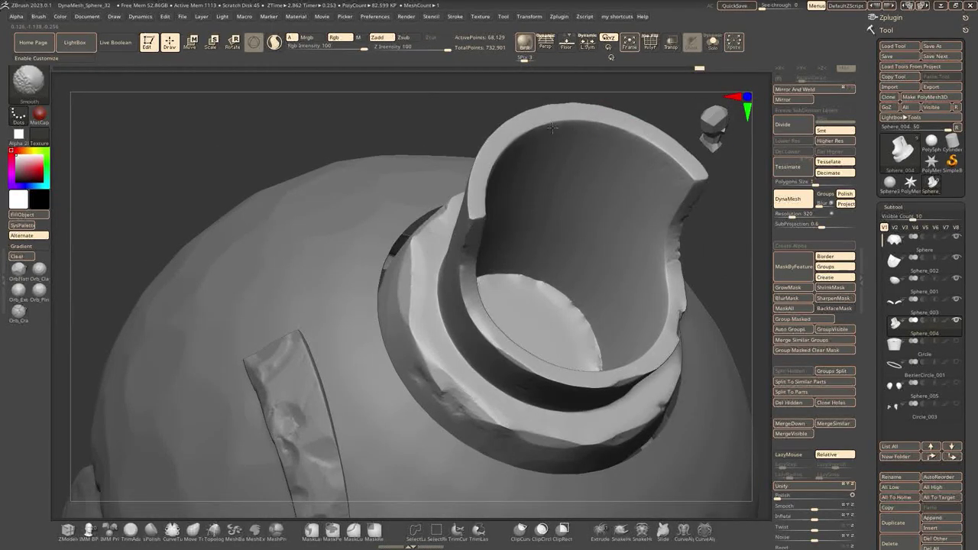
mouse_move(506, 157)
right_mouse_down("shift")
mouse_move(554, 145)
mouse_move(626, 244)
mouse_move(741, 266)
mouse_move(581, 230)
mouse_move(476, 175)
mouse_move(451, 247)
right_mouse_up("shift")
Flatten the rim's top edge and a small spot on the neck rim
key("f")
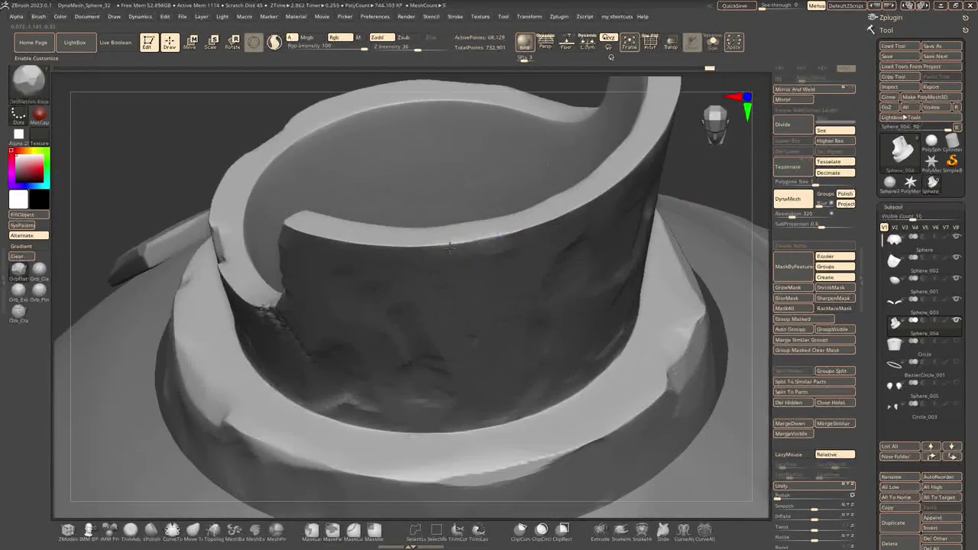
left_click_drag(476, 246, 386, 253)
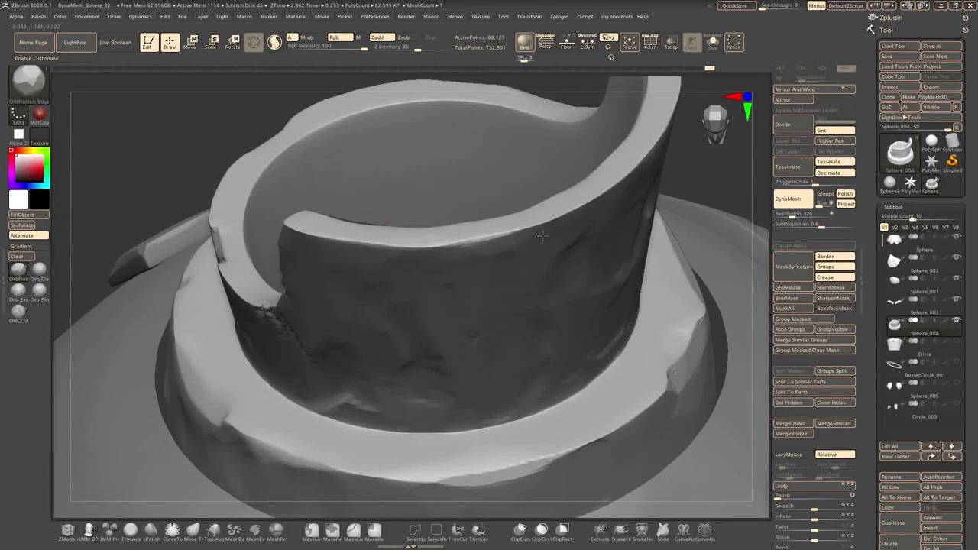
mouse_move(638, 178)
right_mouse_down("alt")
mouse_move(692, 192)
mouse_move(617, 153)
mouse_move(539, 163)
mouse_move(554, 217)
right_mouse_up("alt")
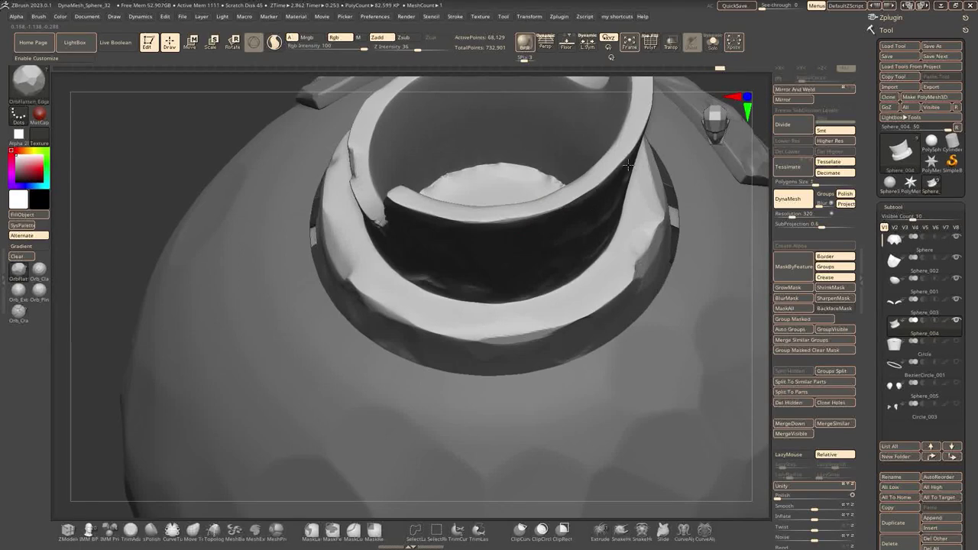
mouse_move(628, 164)
right_mouse_down()
mouse_move(672, 163)
mouse_move(524, 163)
mouse_move(535, 218)
mouse_move(469, 183)
right_mouse_up()
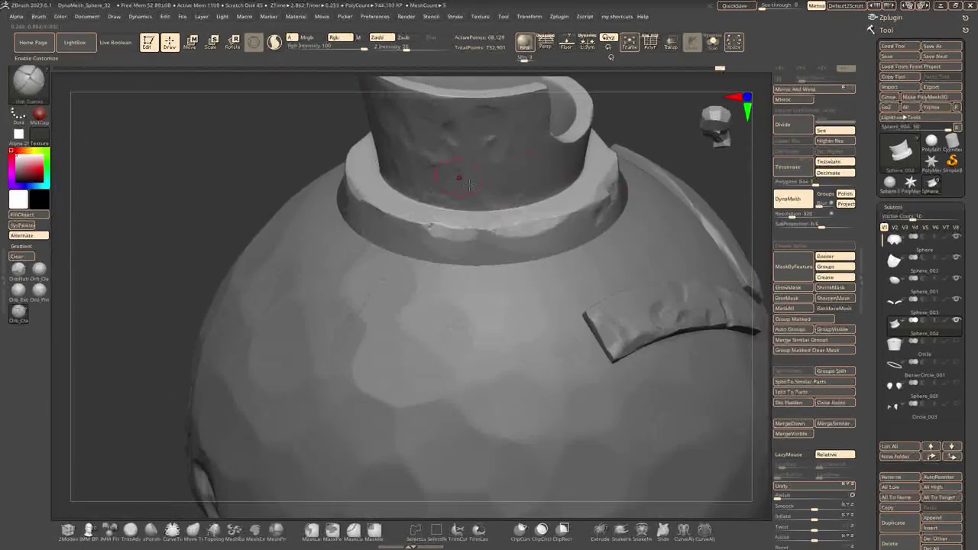
left_click_drag(469, 183, 474, 217)
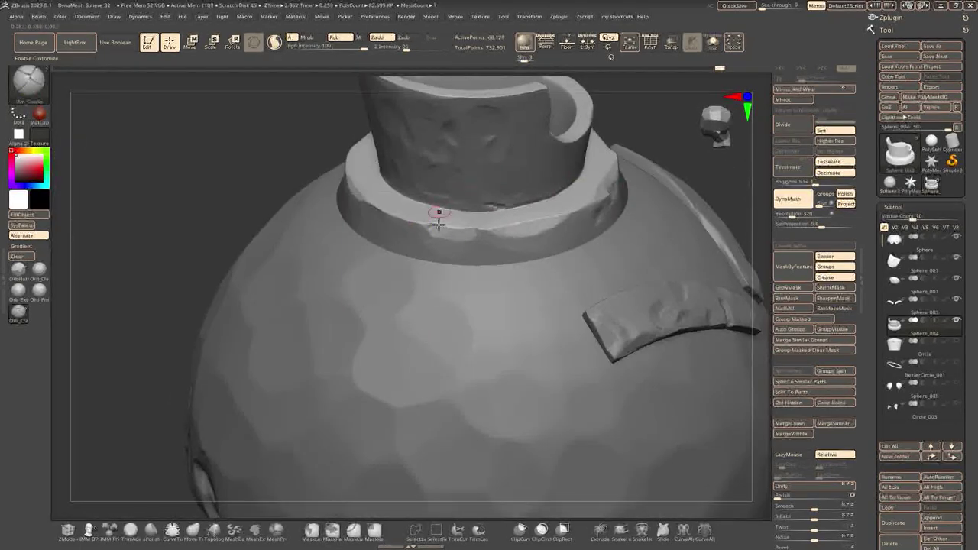
right_click_drag(439, 224, 343, 161)
mouse_move(454, 210)
right_mouse_down()
mouse_move(527, 172)
mouse_move(323, 126)
right_mouse_up()
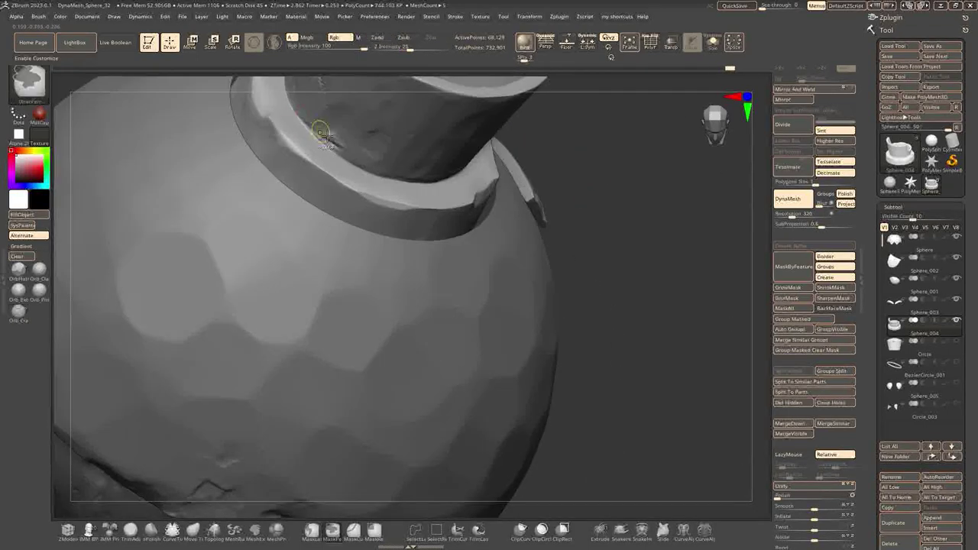
mouse_move(687, 367)
right_mouse_down()
mouse_move(517, 286)
mouse_move(388, 207)
mouse_move(646, 236)
right_mouse_up()
Set the LazyMouse LazyStep value to 0
left_click_drag(796, 468, 776, 467)
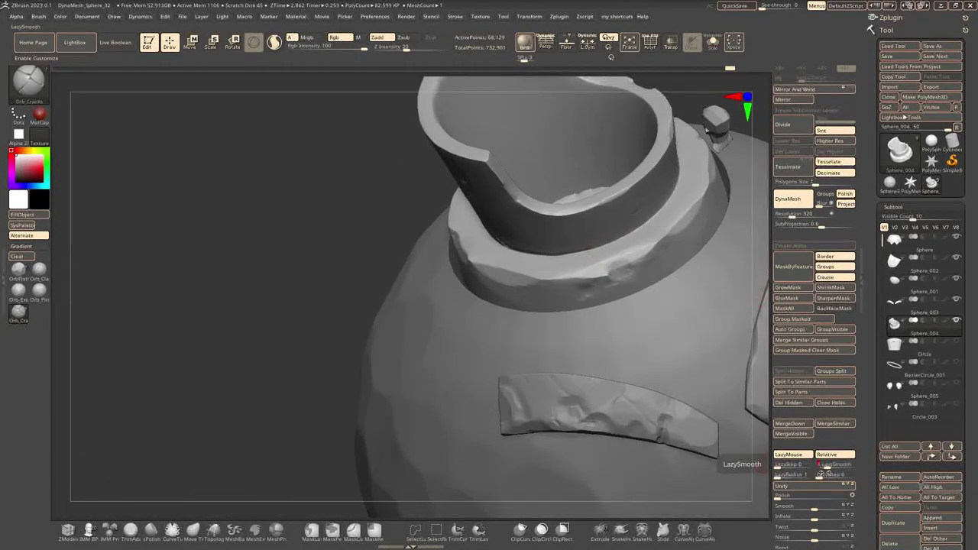
key("Return")
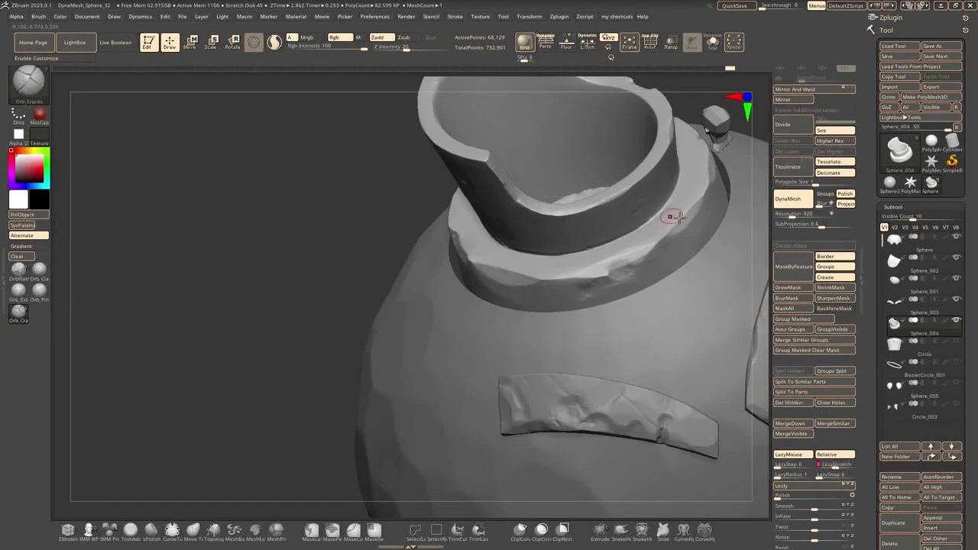
mouse_move(621, 244)
right_mouse_down()
mouse_move(662, 258)
mouse_move(594, 284)
mouse_move(633, 164)
right_mouse_up()
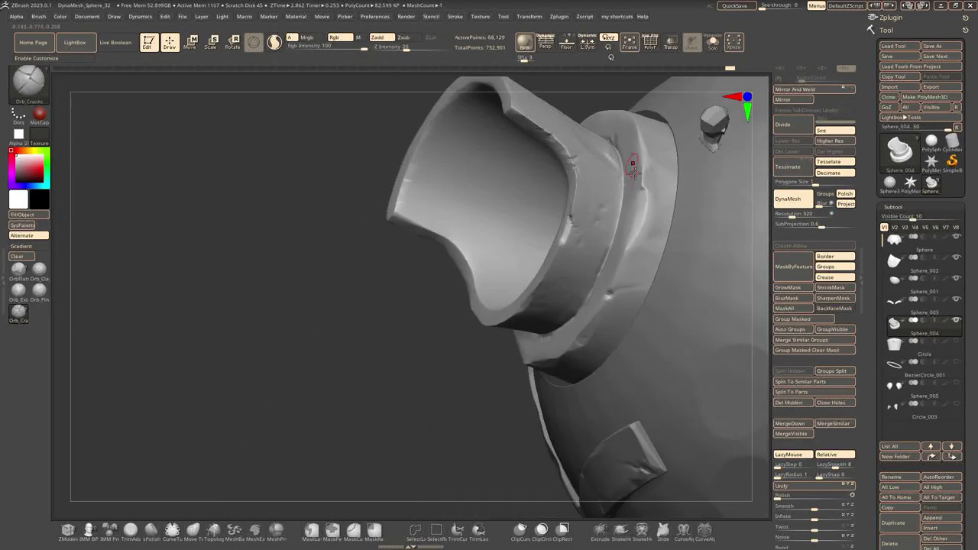
mouse_move(626, 214)
right_mouse_down()
mouse_move(465, 229)
mouse_move(540, 171)
mouse_move(564, 213)
mouse_move(456, 220)
mouse_move(571, 223)
right_mouse_up()
Invert and sharpen the circular mask on the neck, undoing an accidental remesh
left_click(572, 222, "ctrl")
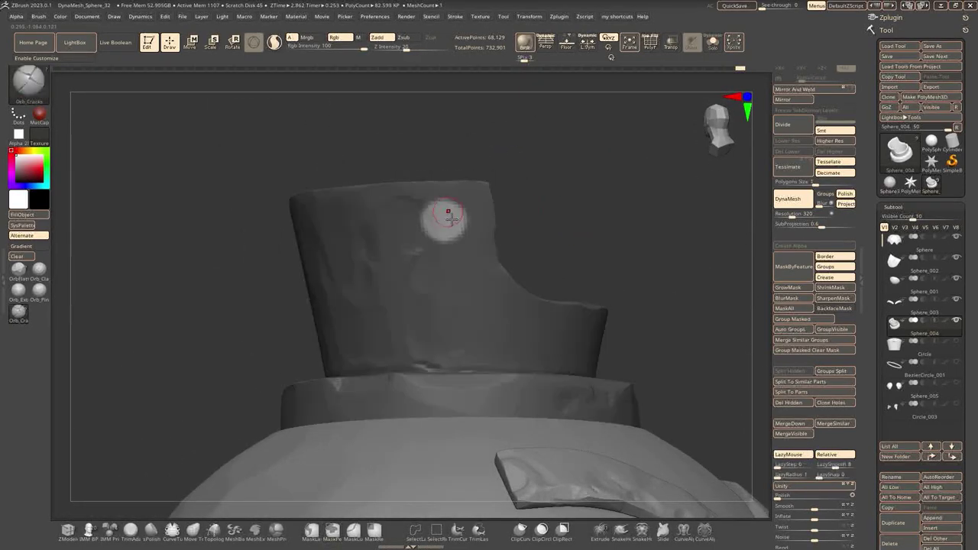
left_click(441, 237, "ctrl+alt")
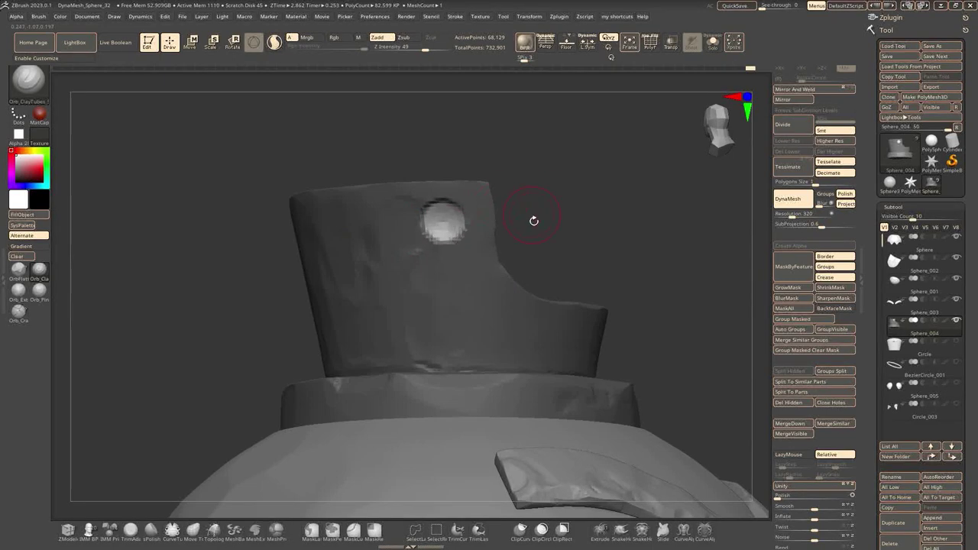
left_click_drag(533, 221, 591, 192, "ctrl")
right_click_drag(591, 186, 603, 212)
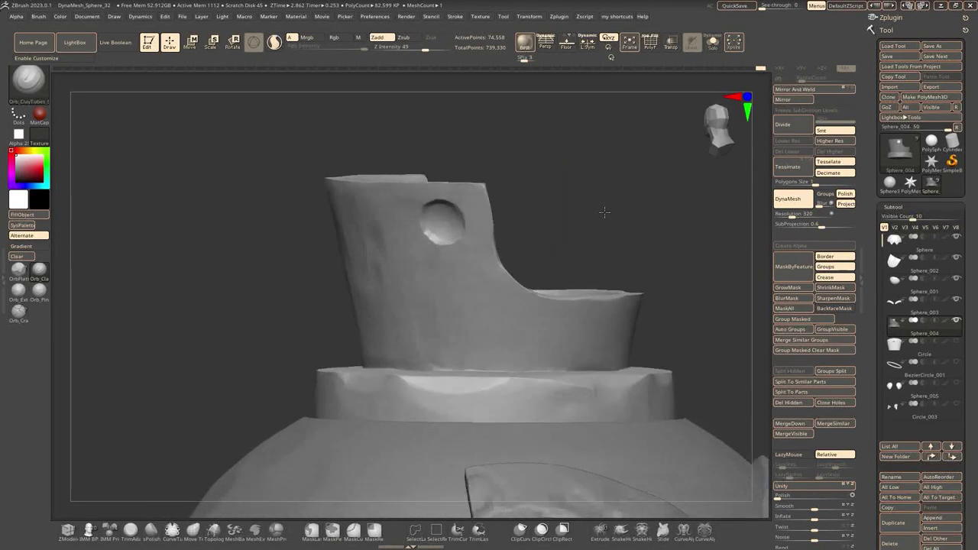
key("ctrl+z")
key("ctrl+z")
key("ctrl+z")
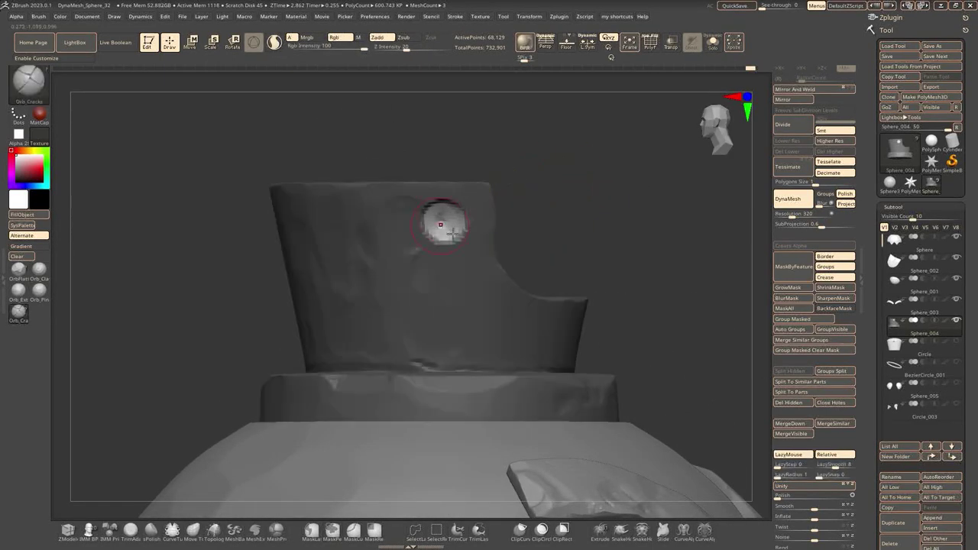
key("b")
key("c")
key("t")
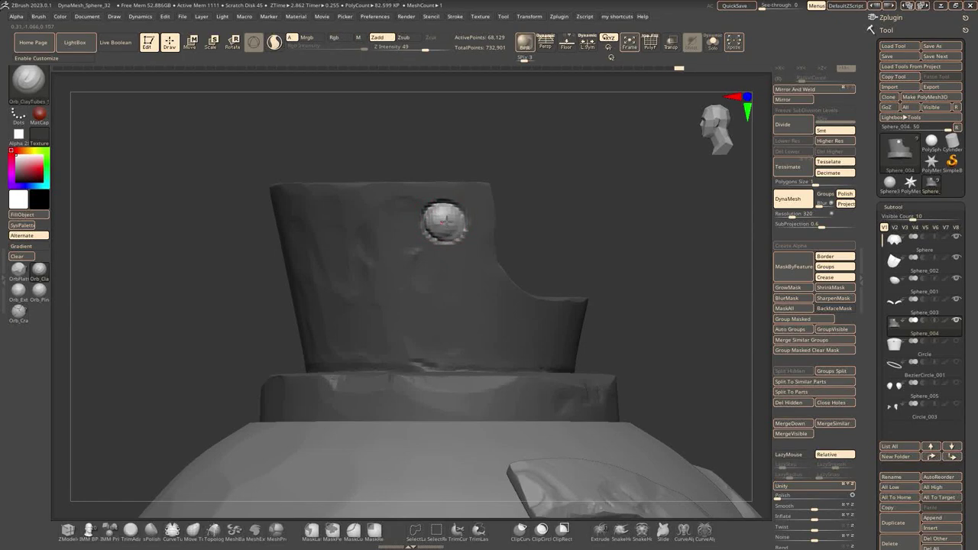
key("b")
key("c")
key("r")
right_click_drag(439, 223, 507, 201)
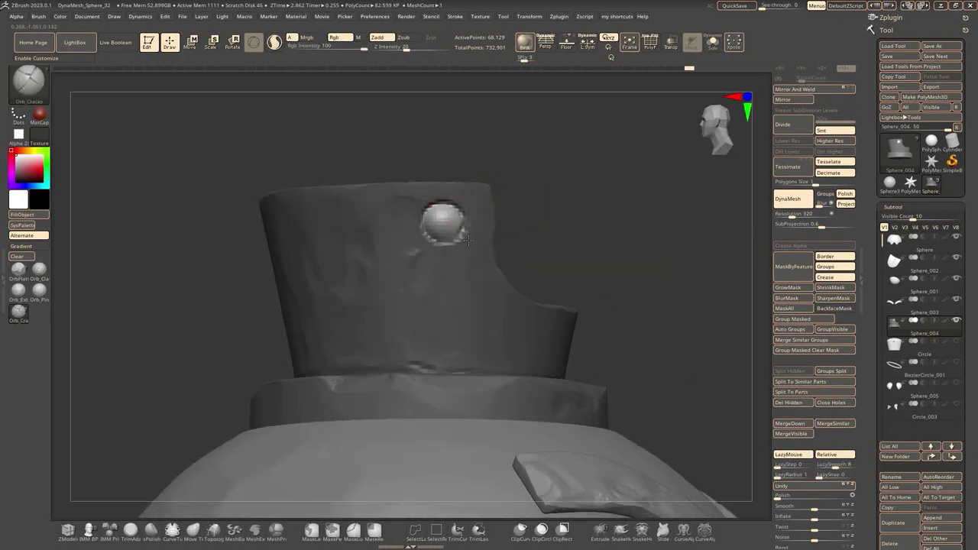
Mask a small dot on the neck tube, invert it, and build it into a ClayTubes rivet
key("b")
key("f")
key("e")
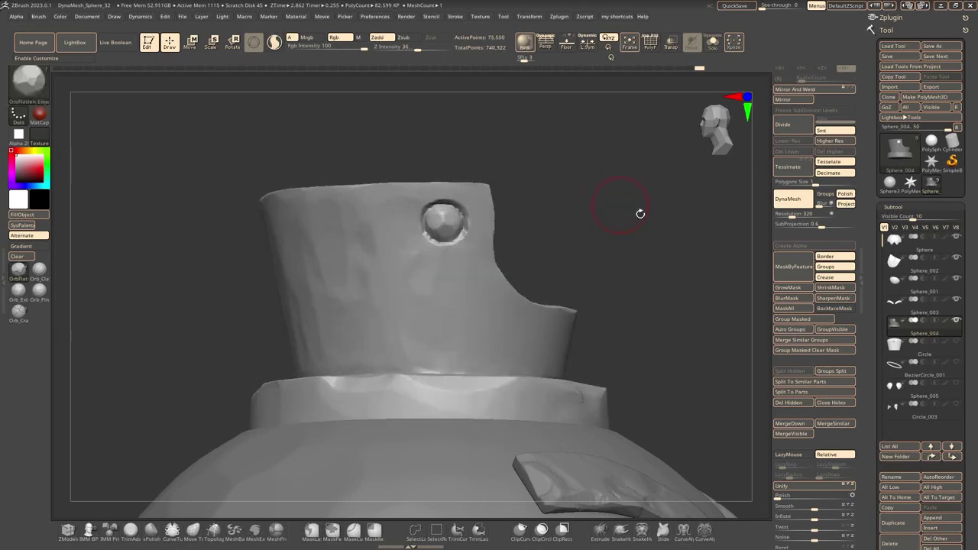
mouse_move(640, 211)
right_mouse_down()
mouse_move(550, 224)
mouse_move(600, 219)
mouse_move(436, 221)
right_mouse_up()
left_click(436, 221)
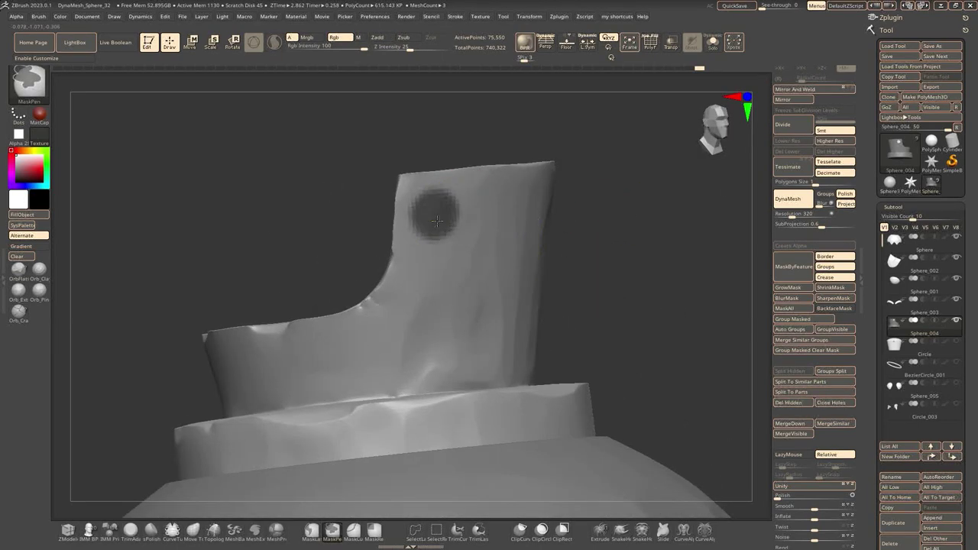
key("b")
key("c")
key("t")
key("ctrl+i")
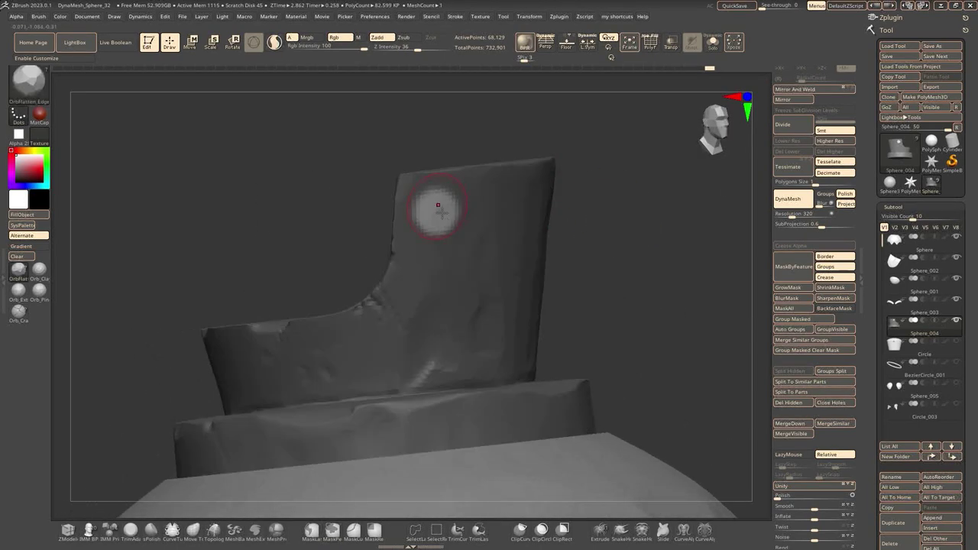
mouse_move(447, 218)
right_mouse_down()
mouse_move(585, 225)
mouse_move(432, 220)
right_mouse_up()
Invert the mask back so the new rivet is protected
key("b")
key("f")
key("e")
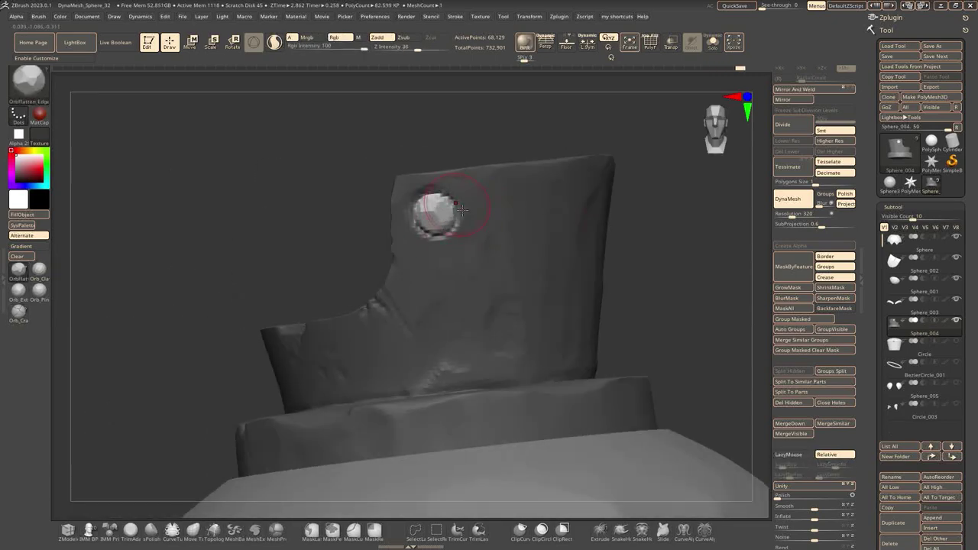
key("b")
key("c")
key("r")
key("ctrl+i")
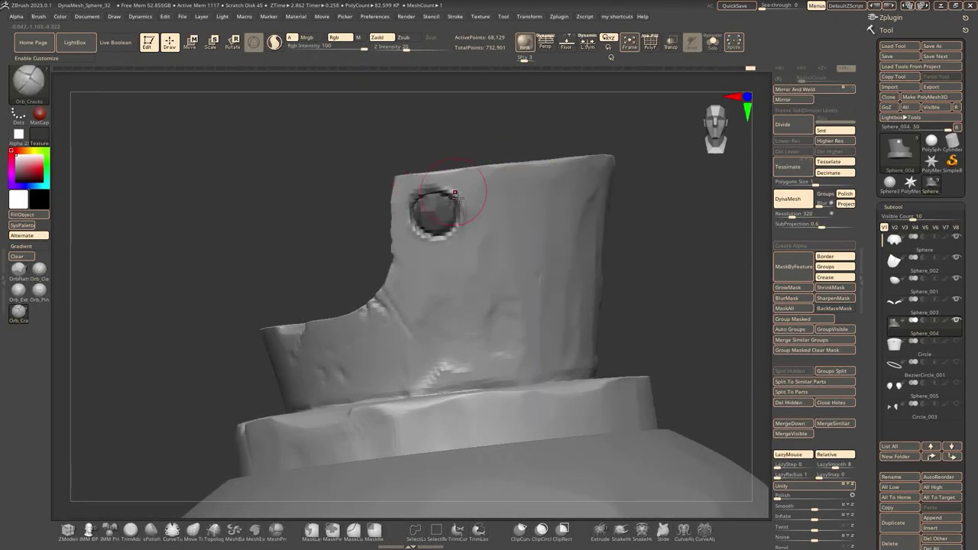
key("b")
key("f")
key("e")
DynaMesh the neck at resolution 440 and clear the mask
left_click_drag(794, 218, 812, 218)
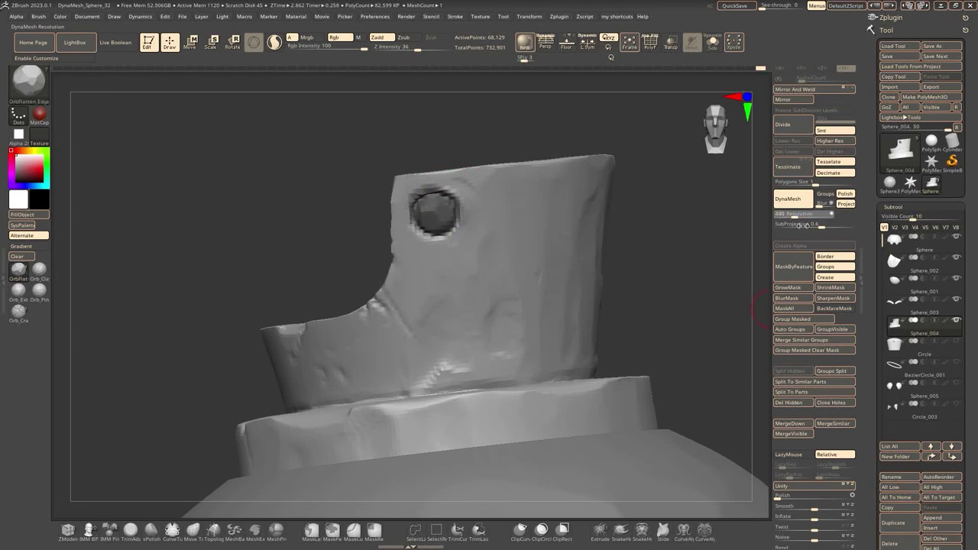
key("b")
key("c")
key("r")
left_click(788, 198)
right_click_drag(535, 229, 458, 196)
Swap between flatten and crack brushes and frame the whole grenade in view
key("b")
key("f")
key("e")
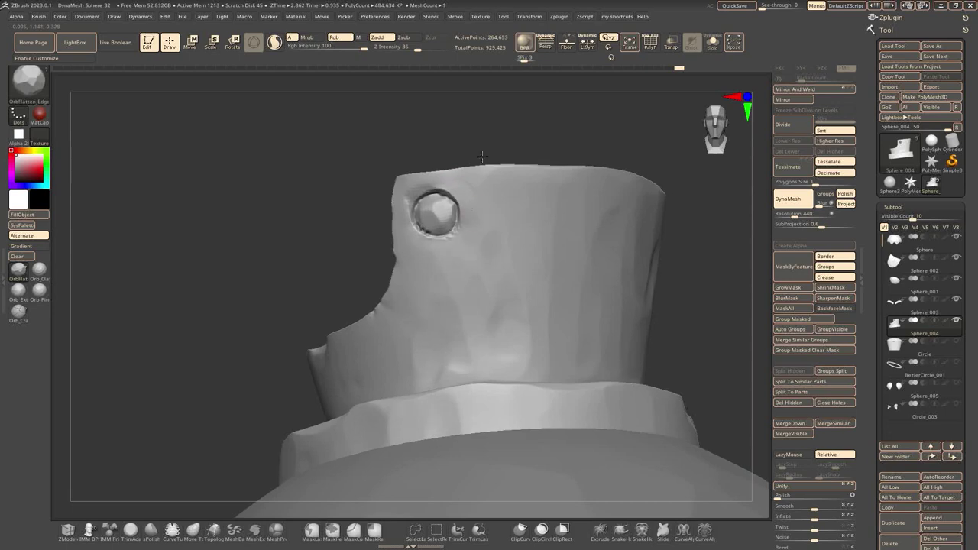
right_click_drag(417, 233, 594, 201)
key("b")
key("c")
key("r")
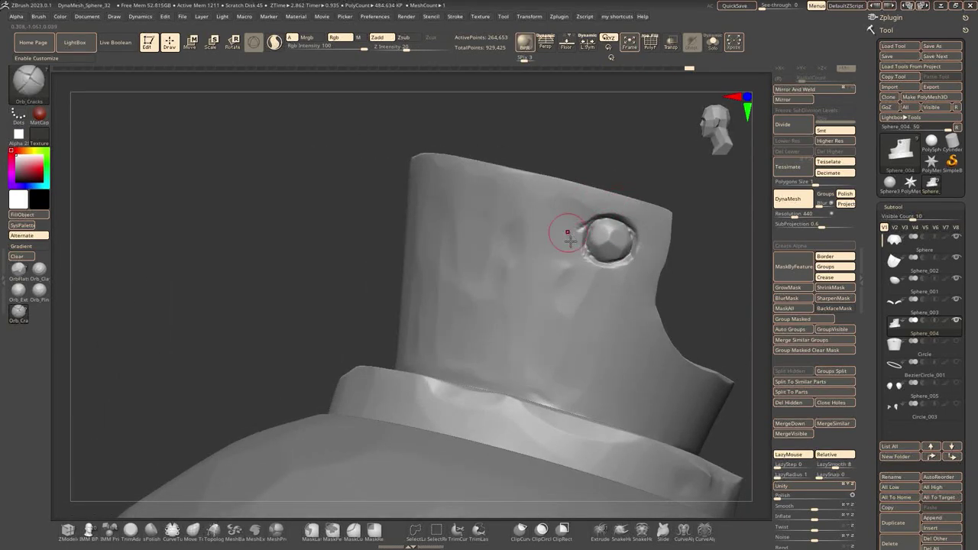
key("b")
key("f")
key("e")
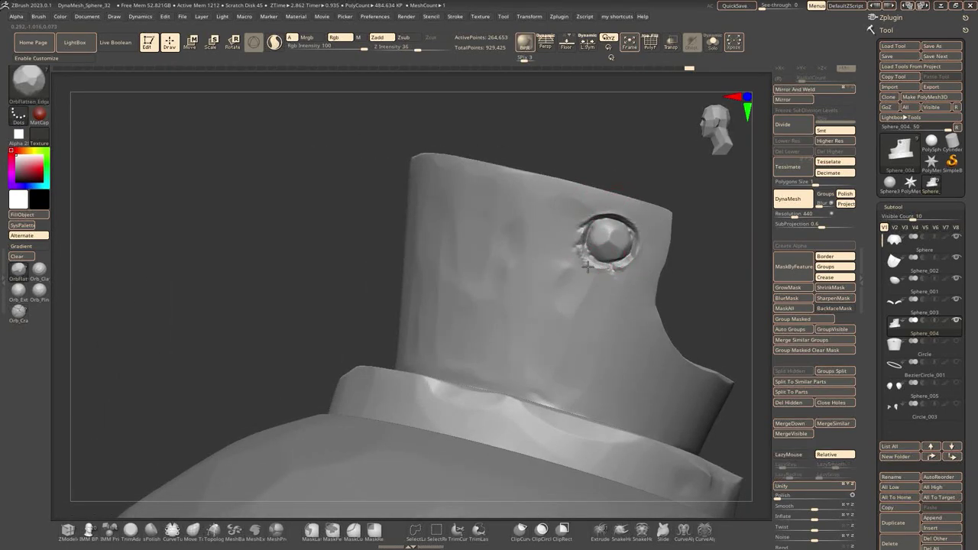
right_click_drag(625, 243, 668, 191, "ctrl")
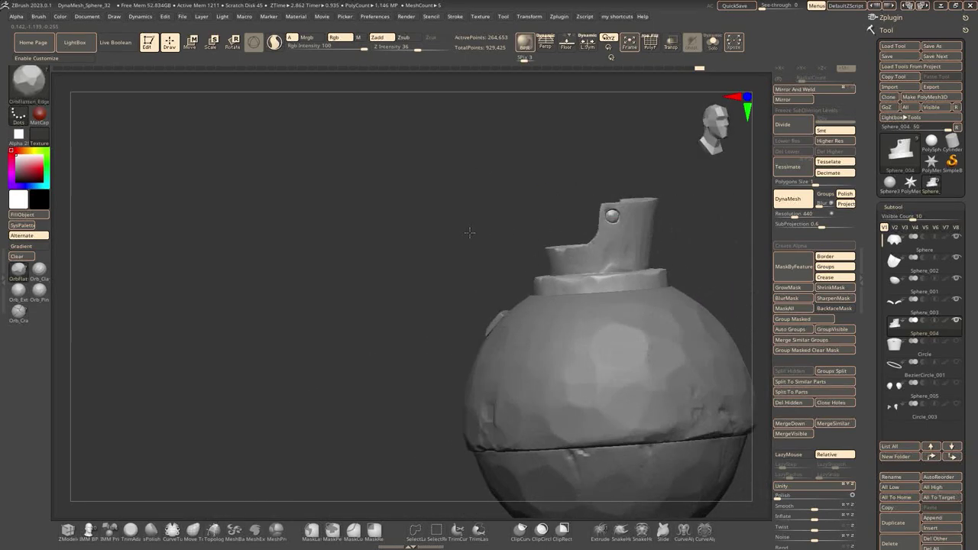
right_click_drag(469, 231, 570, 288, "alt")
key("f")
Select the Circle cap subtool, DynaMesh it, and carve its button into a smooth-rimmed hole
left_click(374, 189, "alt")
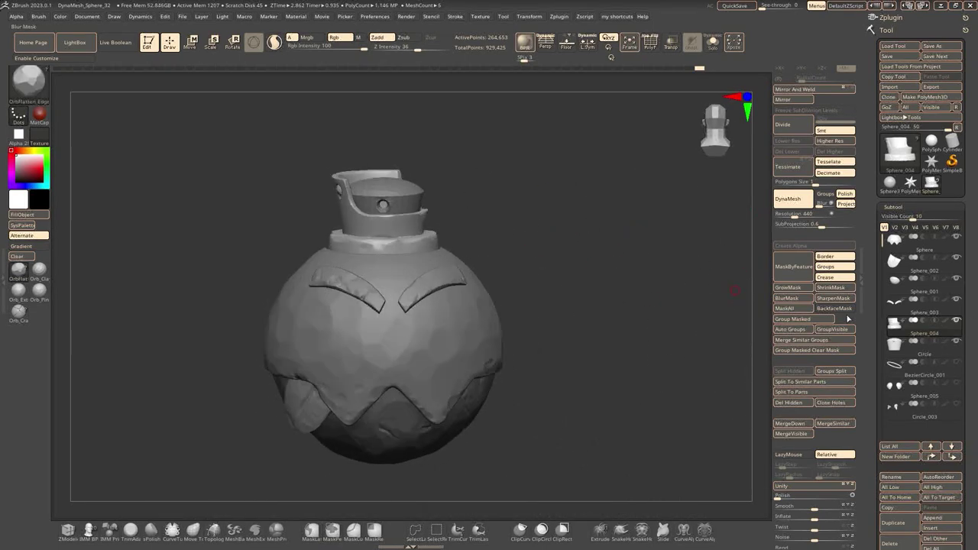
key("f")
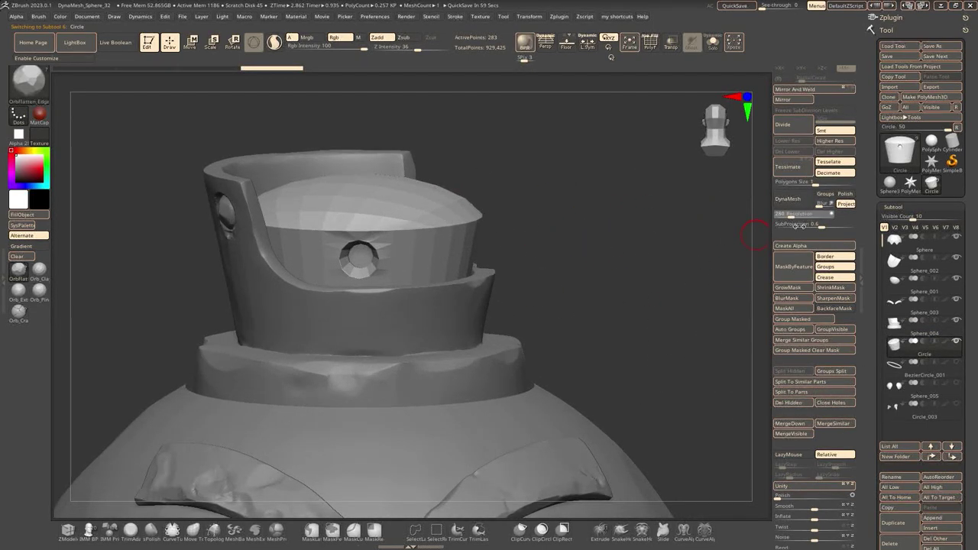
left_click(788, 199)
left_click_drag(558, 187, 563, 208)
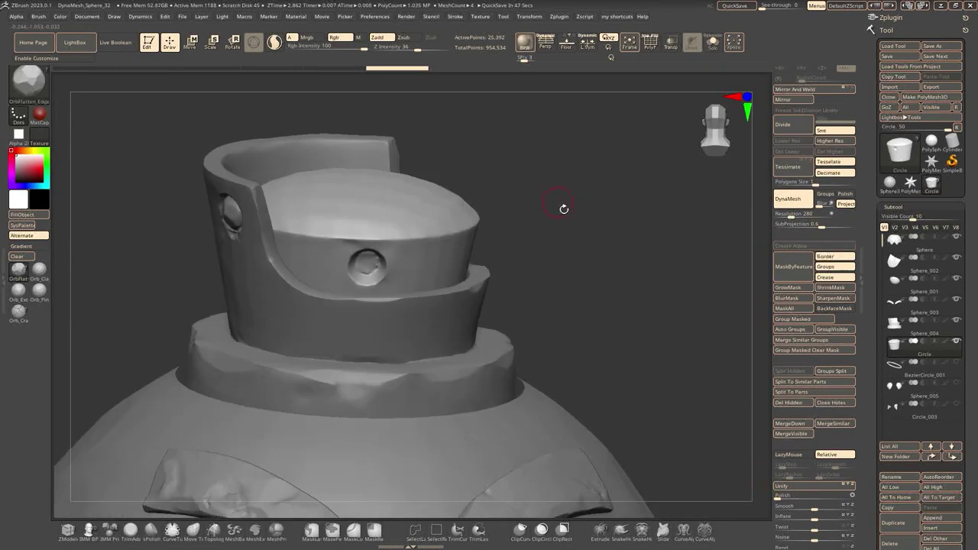
mouse_move(277, 230)
left_mouse_down()
mouse_move(312, 240)
mouse_move(337, 275)
mouse_move(324, 305)
mouse_move(288, 276)
left_mouse_up()
key("space")
key("space")
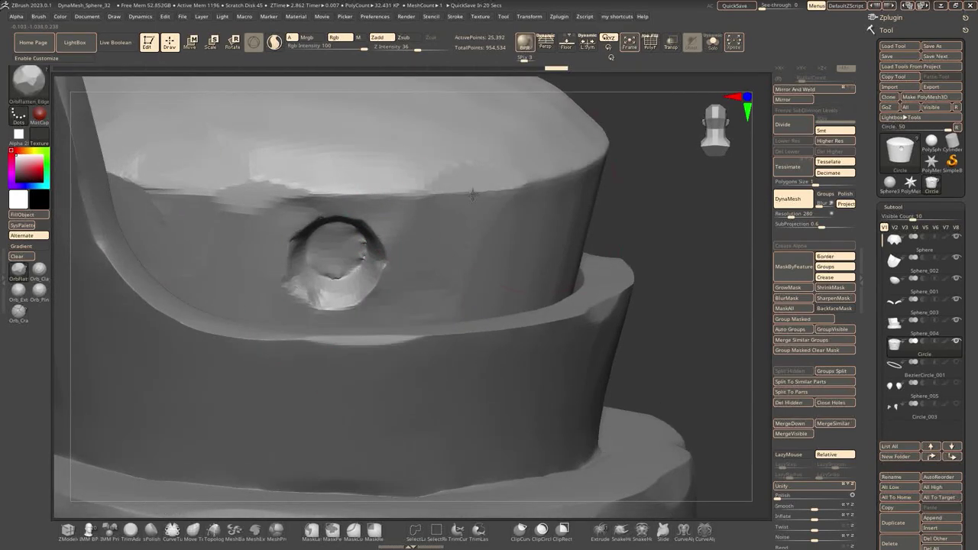
key("space")
mouse_move(538, 187)
right_mouse_down()
mouse_move(631, 207)
mouse_move(609, 178)
right_mouse_up()
Save the ZBrush project as 'granate'
key("ctrl+s")
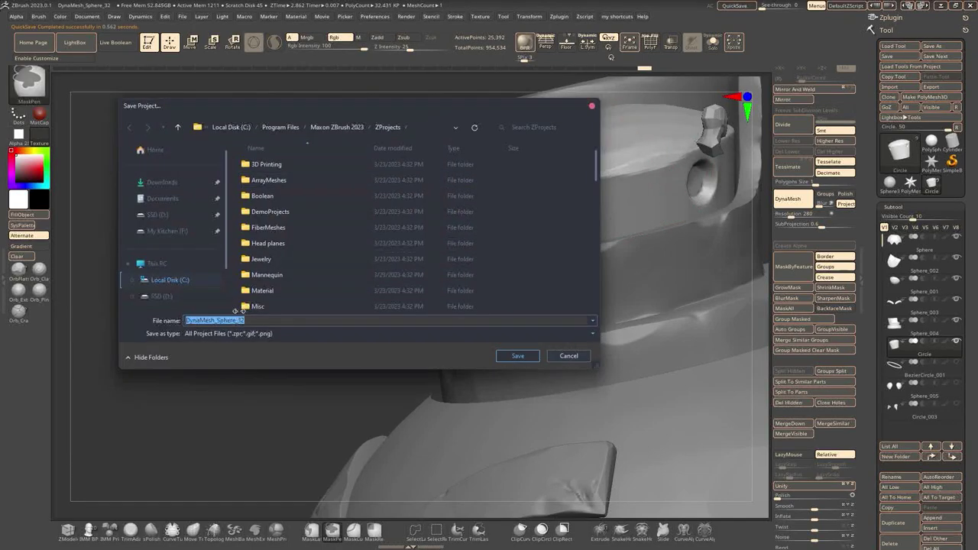
type("granate")
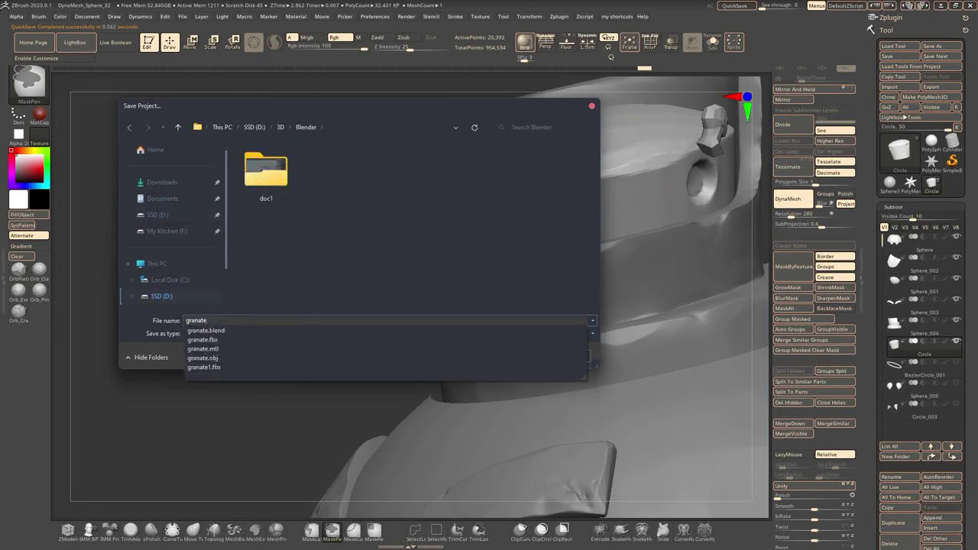
key("Return")
mouse_move(654, 196)
right_mouse_down()
mouse_move(513, 197)
mouse_move(546, 163)
right_mouse_up()
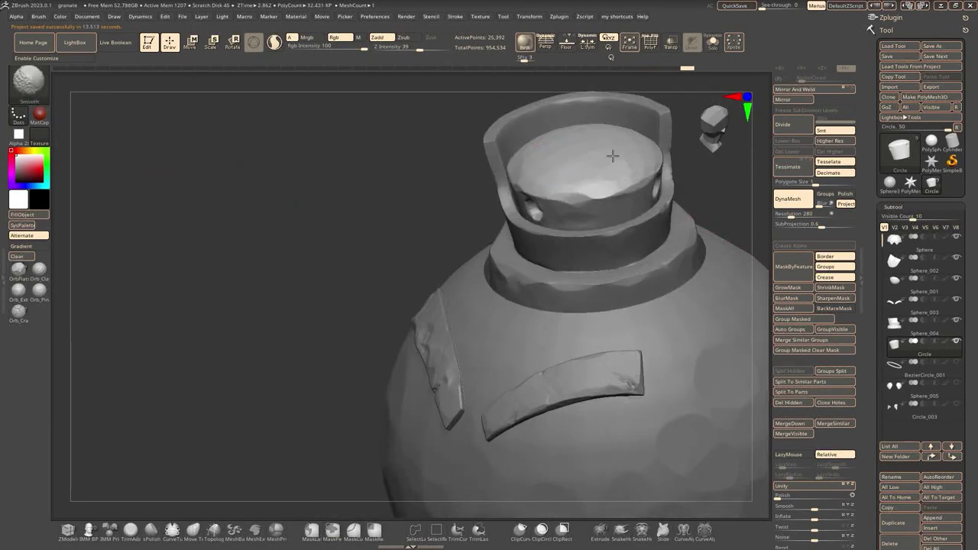
Flatten the top of the Circle cap with OrbFlatten_Edge, then re-DynaMesh it at a new resolution
right_click_drag(628, 148, 542, 130)
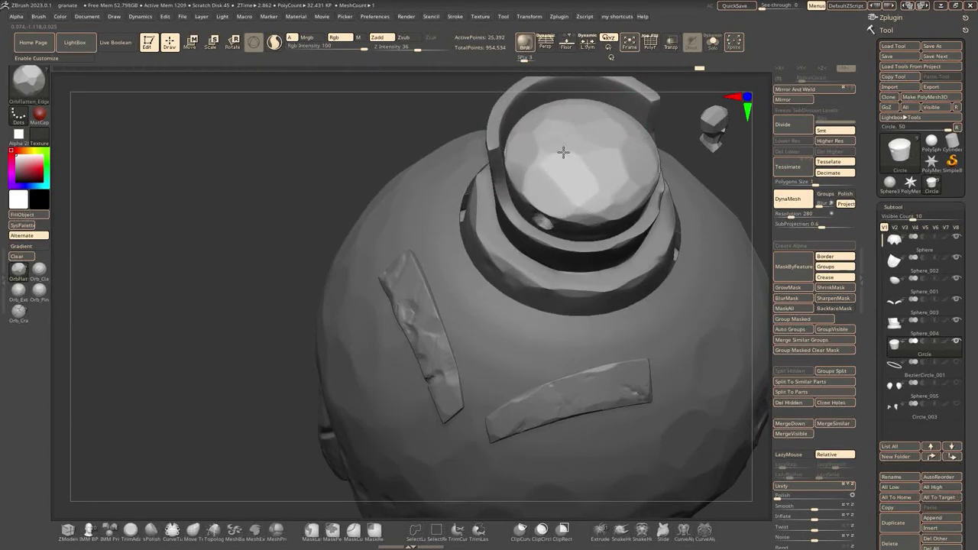
right_click_drag(618, 136, 654, 158)
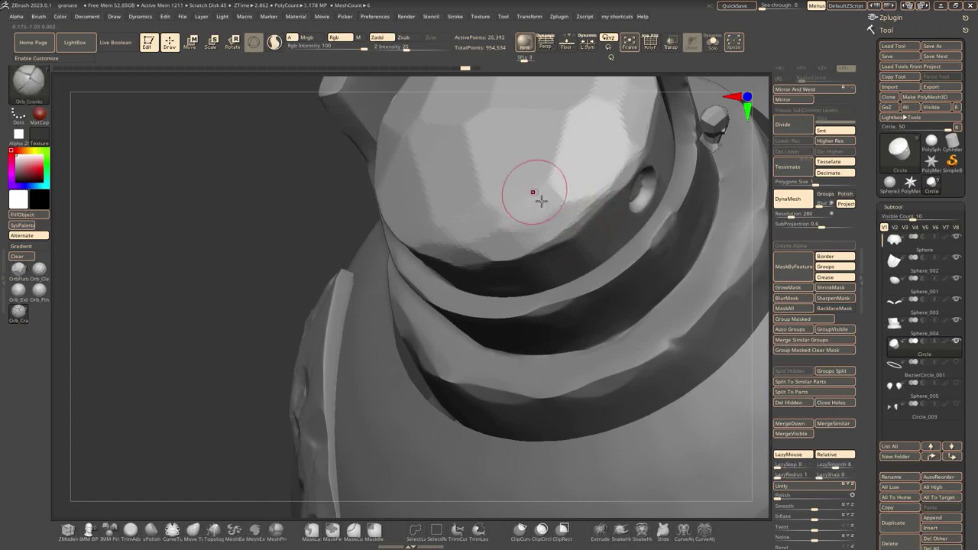
key("b")
mouse_move(535, 222)
right_mouse_down()
mouse_move(467, 195)
mouse_move(528, 188)
right_mouse_up()
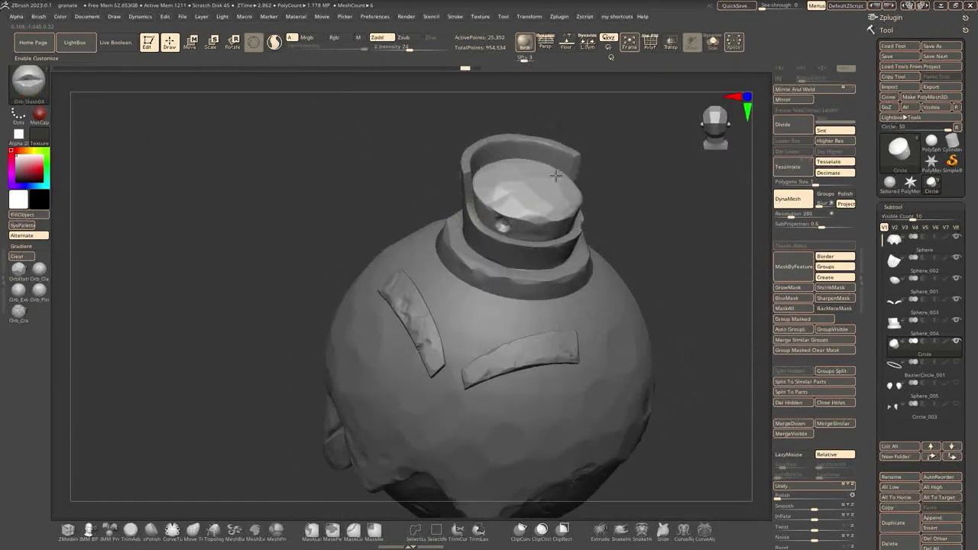
key("space")
scroll(531, 169, "up", 5)
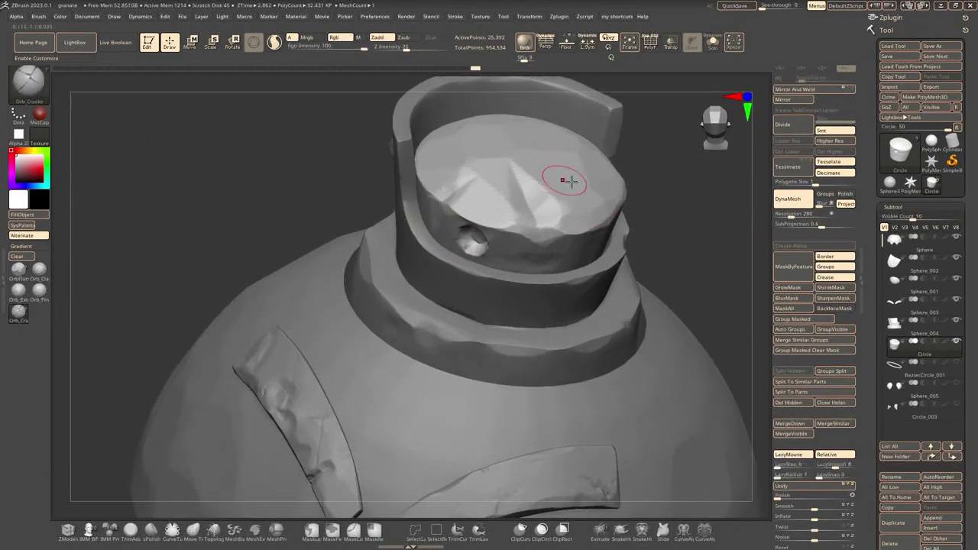
left_click_drag(524, 232, 565, 222)
left_click(802, 214)
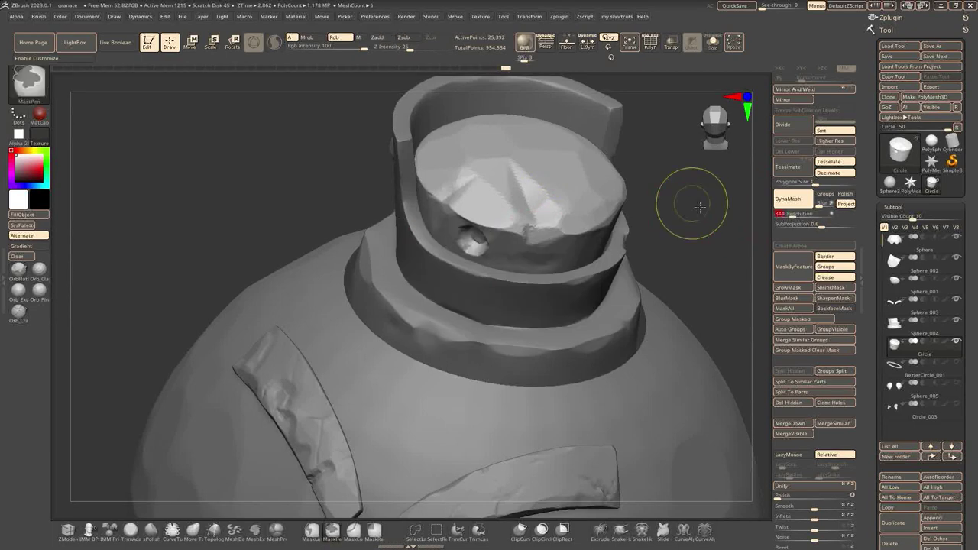
left_click(798, 203)
Scratch small Orb_Cracks chips around the cap's upper section and holes
right_click_drag(688, 229, 563, 214)
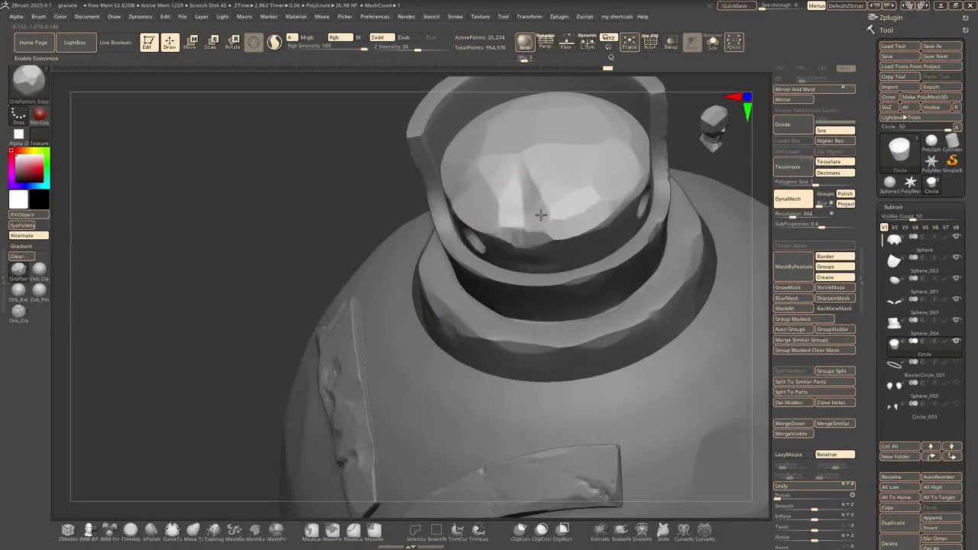
mouse_move(577, 190)
right_mouse_down()
mouse_move(639, 163)
mouse_move(573, 184)
mouse_move(606, 224)
right_mouse_up()
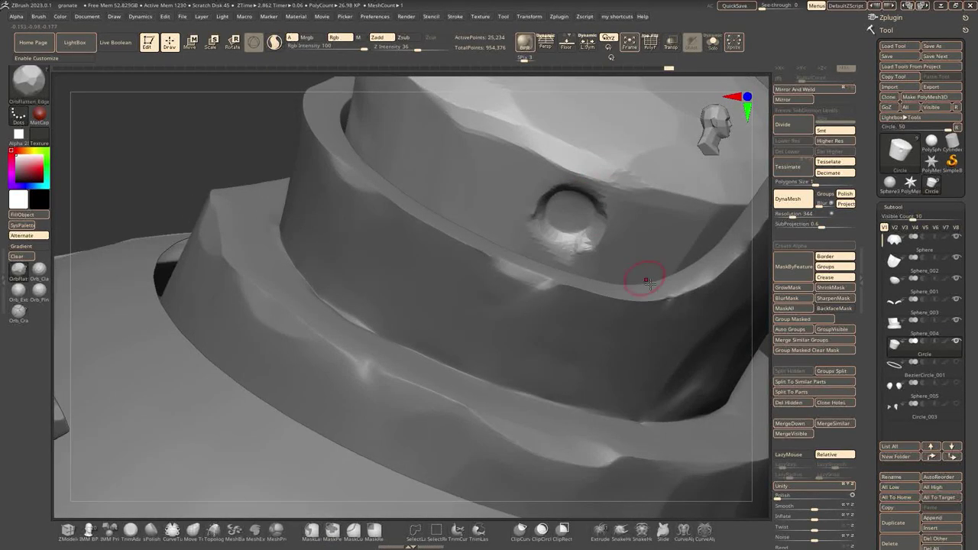
mouse_move(620, 166)
right_mouse_down()
mouse_move(484, 214)
mouse_move(631, 309)
mouse_move(564, 313)
right_mouse_up()
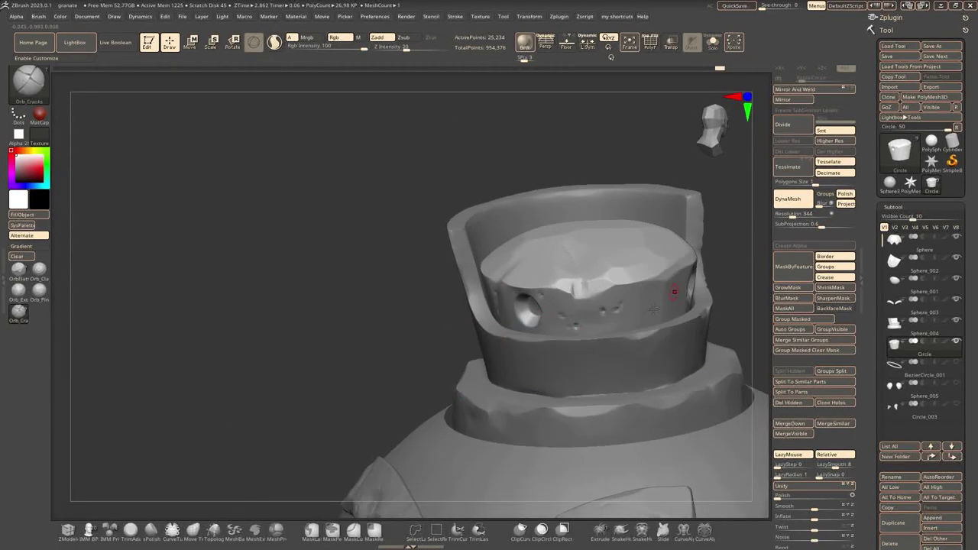
right_click_drag(679, 298, 657, 296)
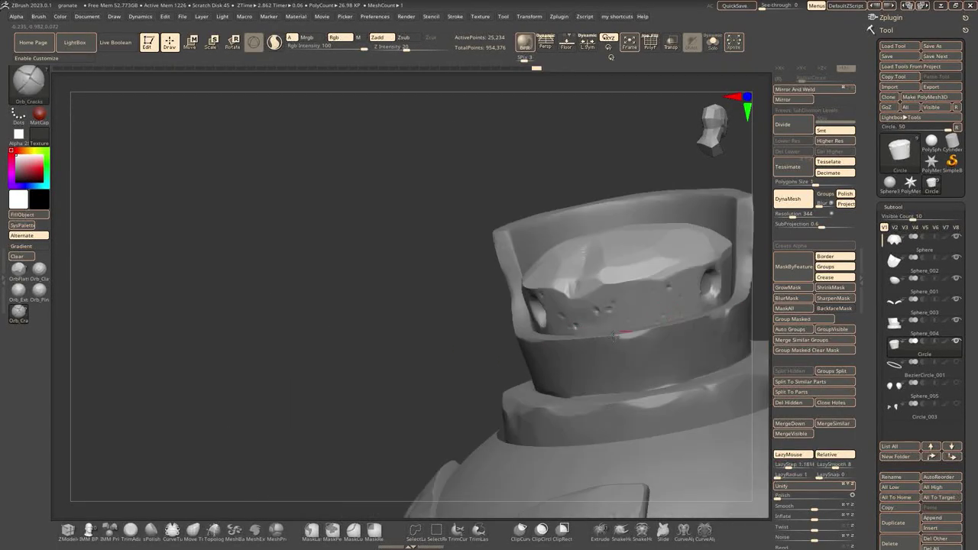
right_click_drag(715, 249, 631, 223)
left_click_drag(538, 274, 622, 176)
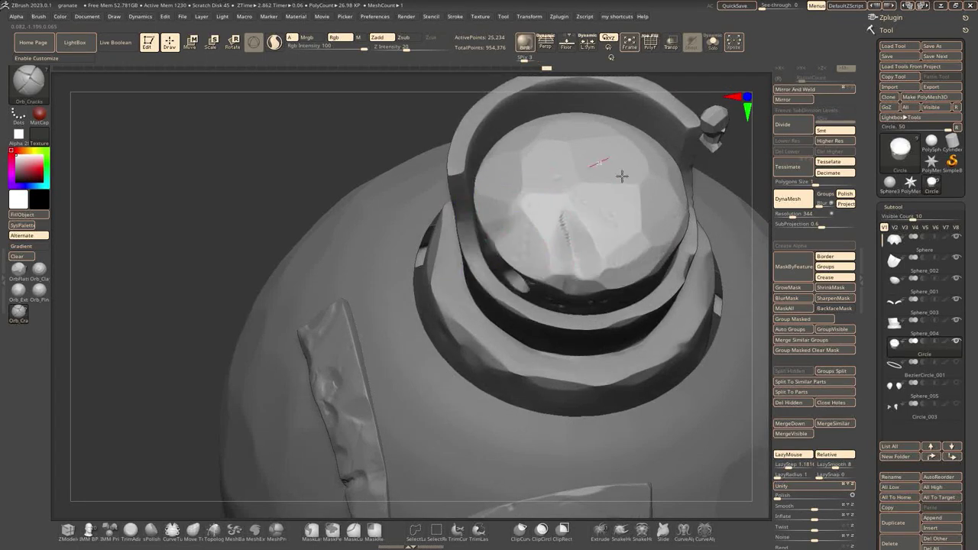
mouse_move(485, 223)
right_mouse_down()
mouse_move(584, 298)
mouse_move(581, 275)
mouse_move(565, 321)
mouse_move(589, 249)
right_mouse_up()
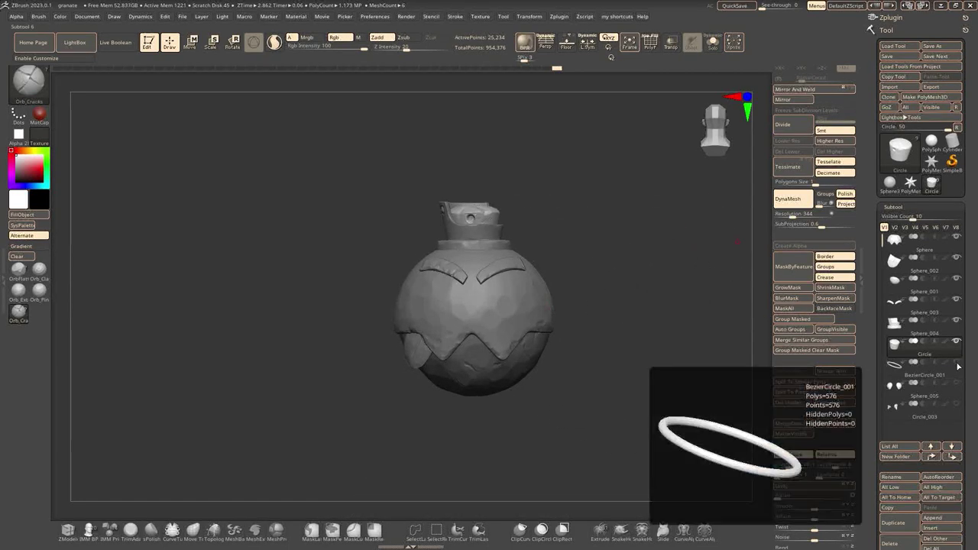
Select the Sphere_005 eye subtool and try DynaMesh, then undo to keep its subdivision levels
left_click(905, 365)
left_click(914, 395)
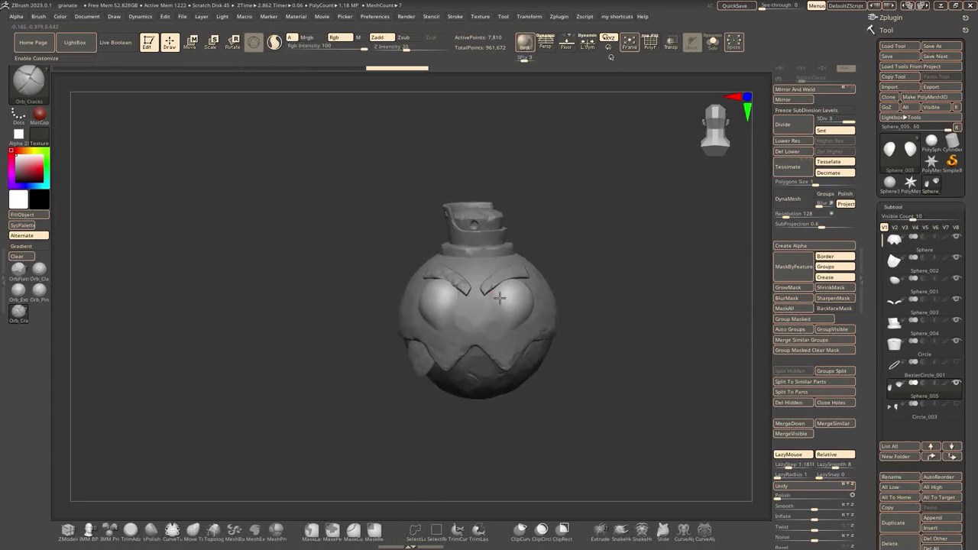
key("f")
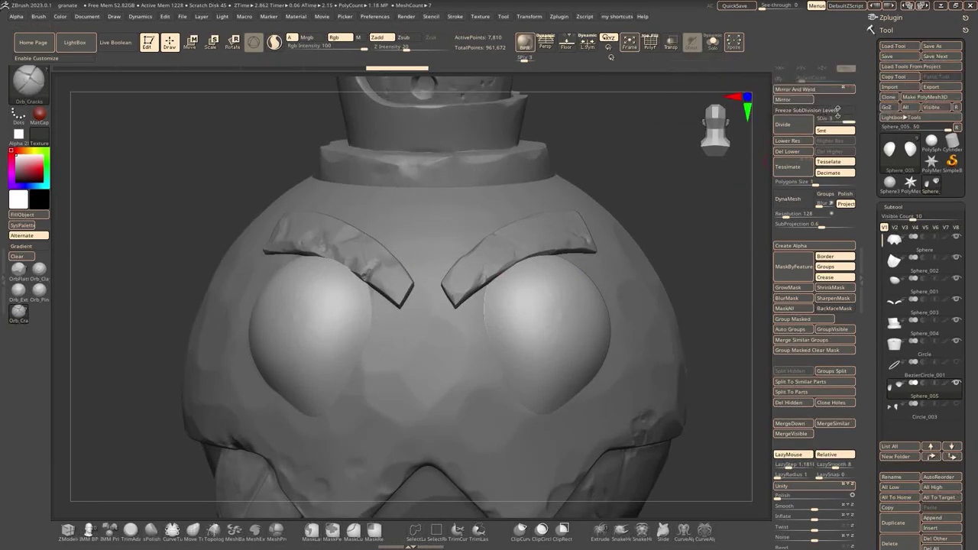
left_click(788, 224)
left_click(763, 251)
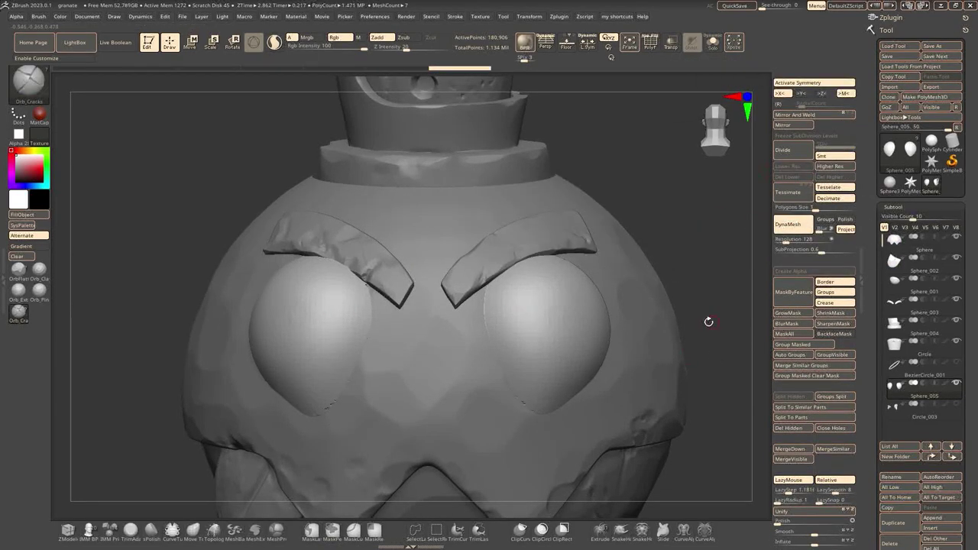
key("ctrl+z")
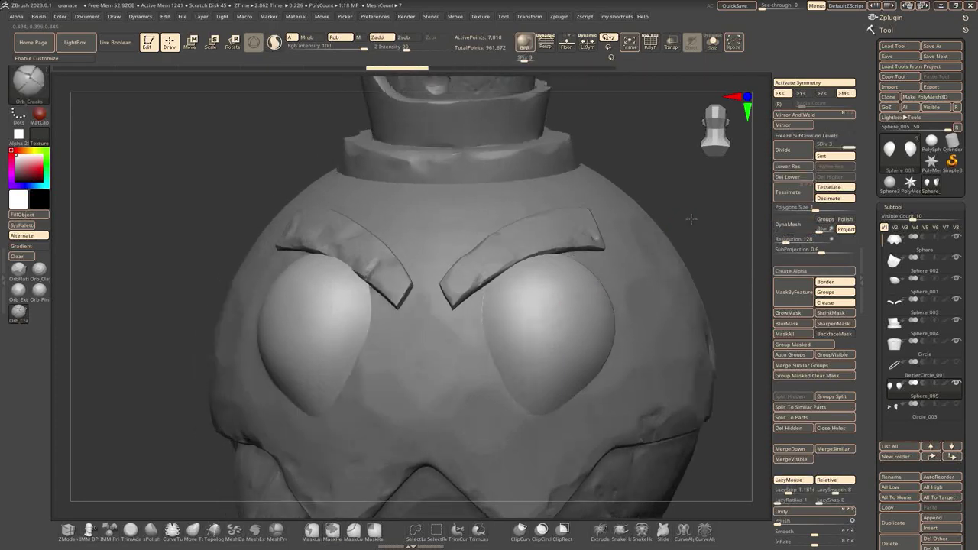
key("space")
Carve small chips into the eye spheres with a reduced Orb_Cracks brush
key("ctrl")
key("space")
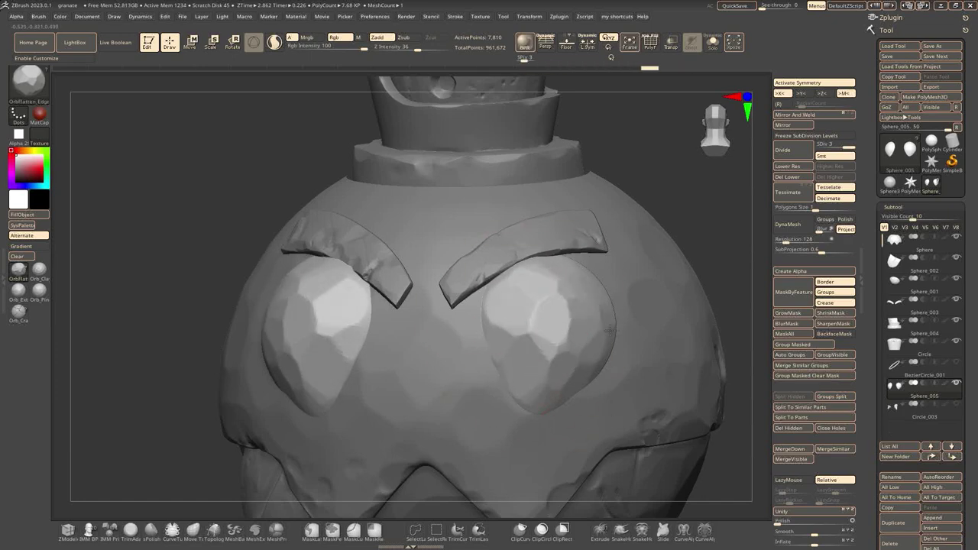
key("space")
left_click(526, 404)
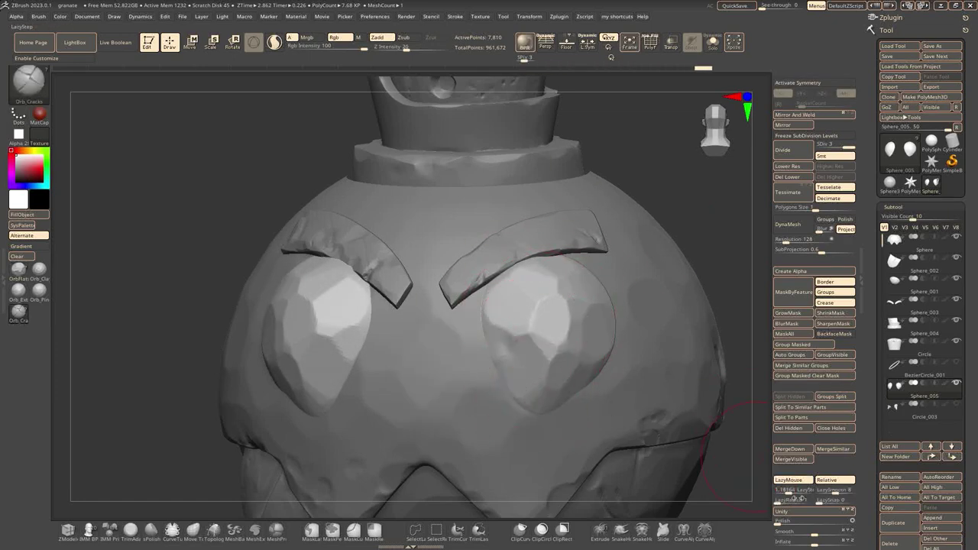
key("space")
left_click_drag(519, 359, 539, 416)
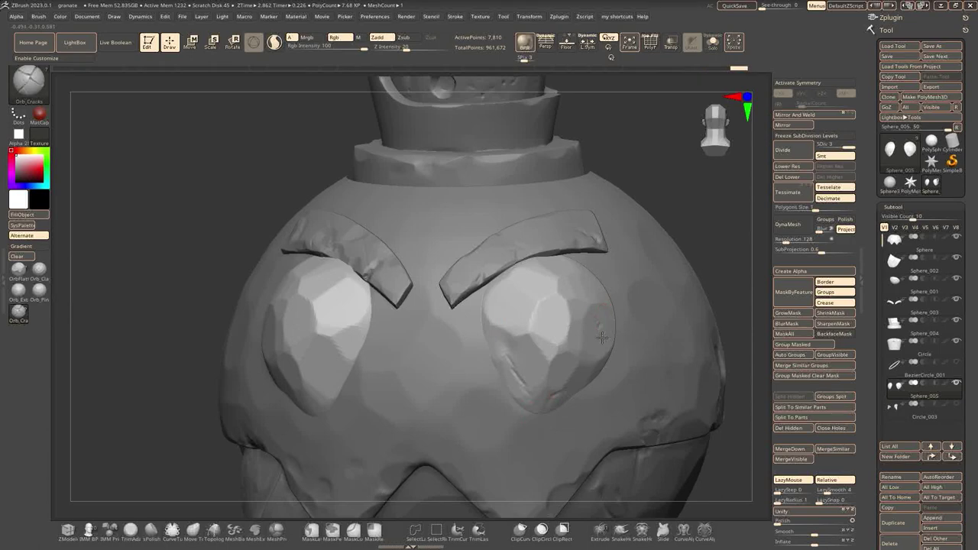
key("super")
left_click(714, 256)
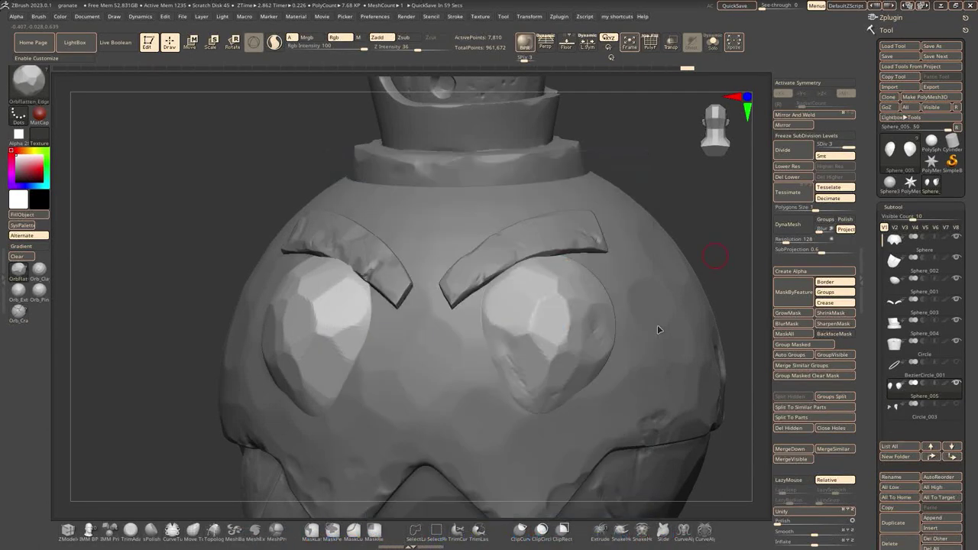
key("space")
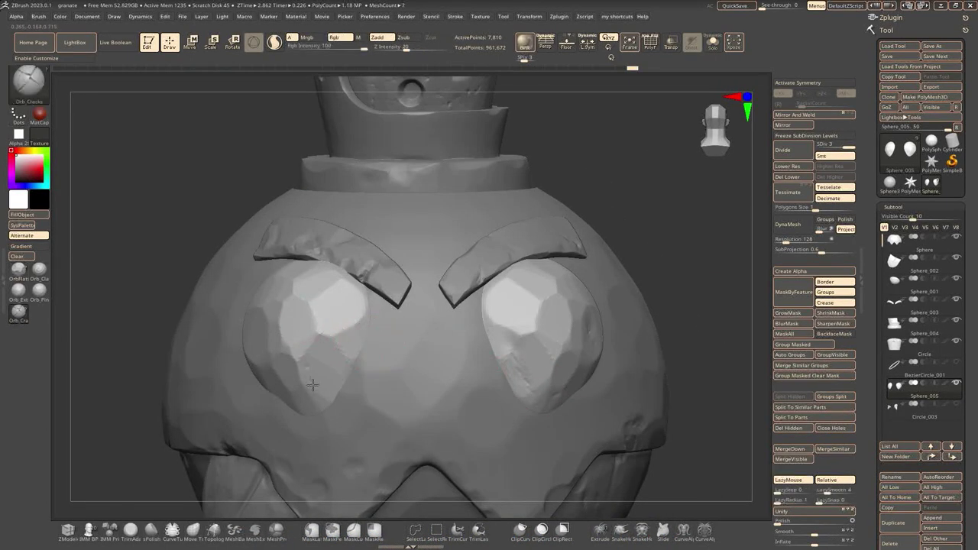
left_click_drag(312, 389, 251, 332)
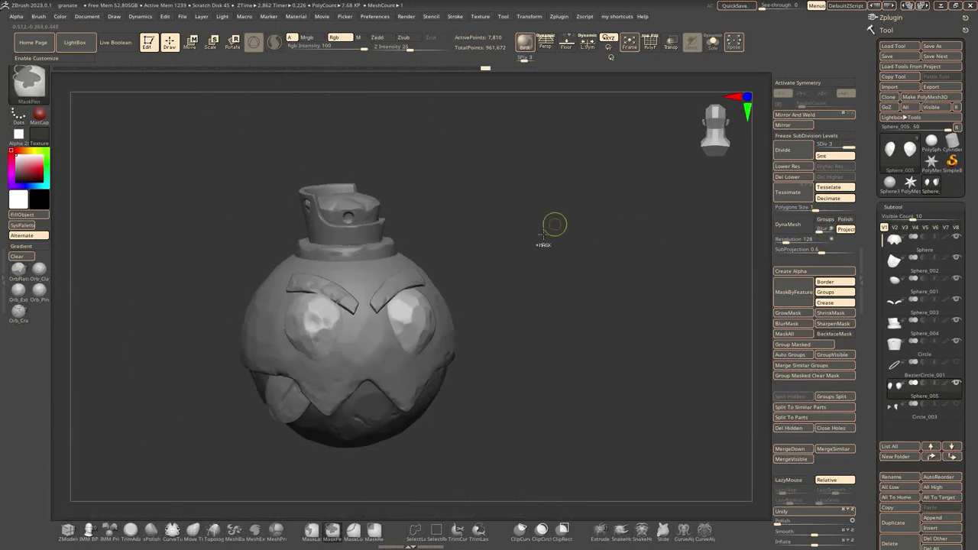
Save the ZBrush project
key("ctrl+s")
key("Return")
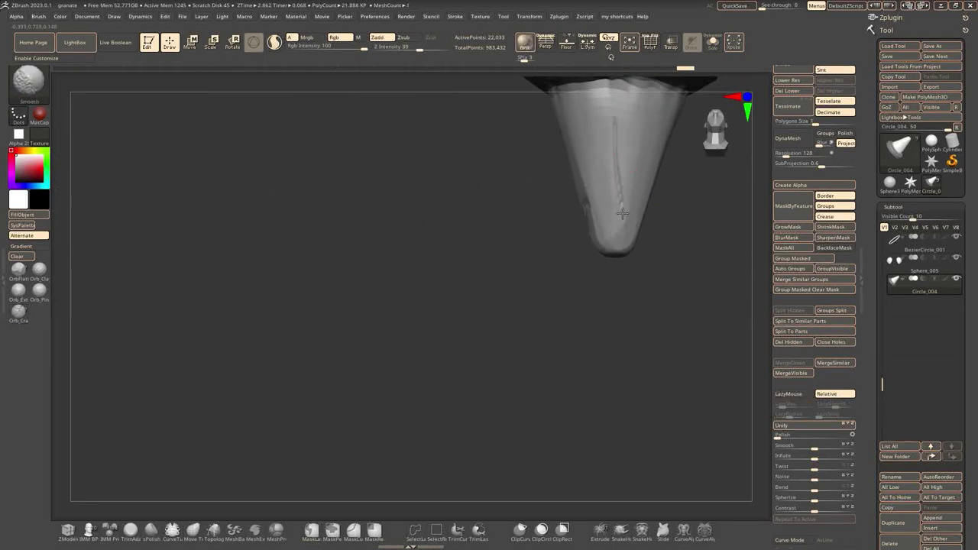
scroll(853, 201, "up", 3)
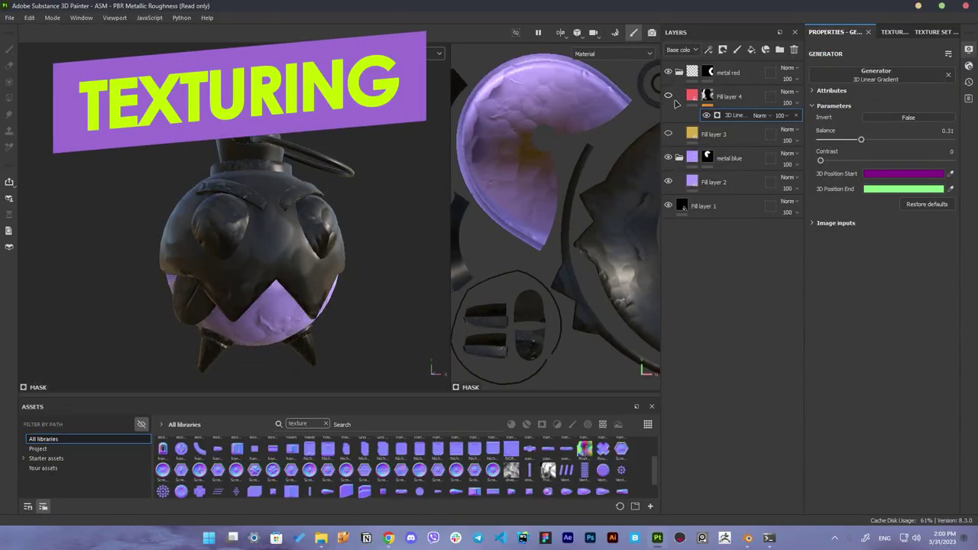
Add a magenta (C128FF) fill layer above the purple base fill in the metal blue group
left_click(745, 187)
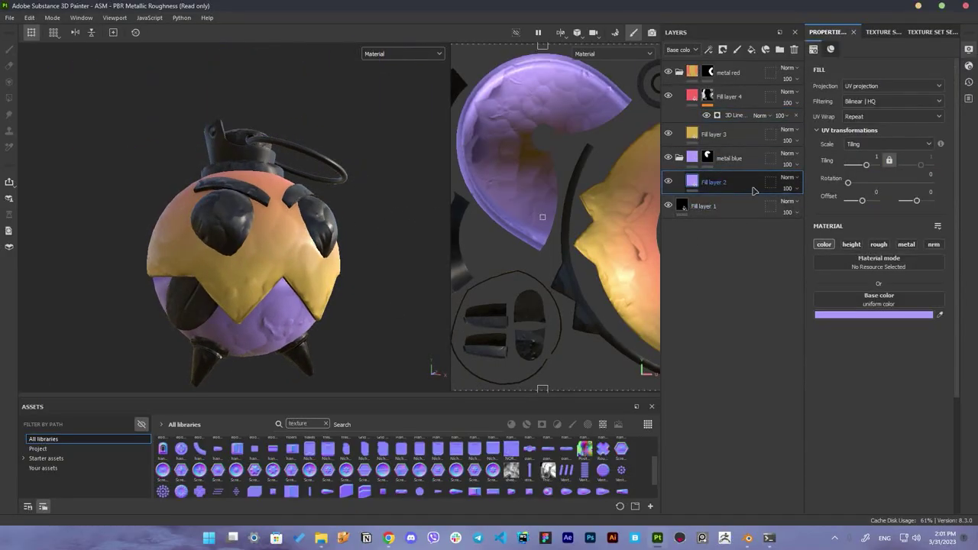
left_click(751, 49)
left_click(873, 314)
left_click(764, 218)
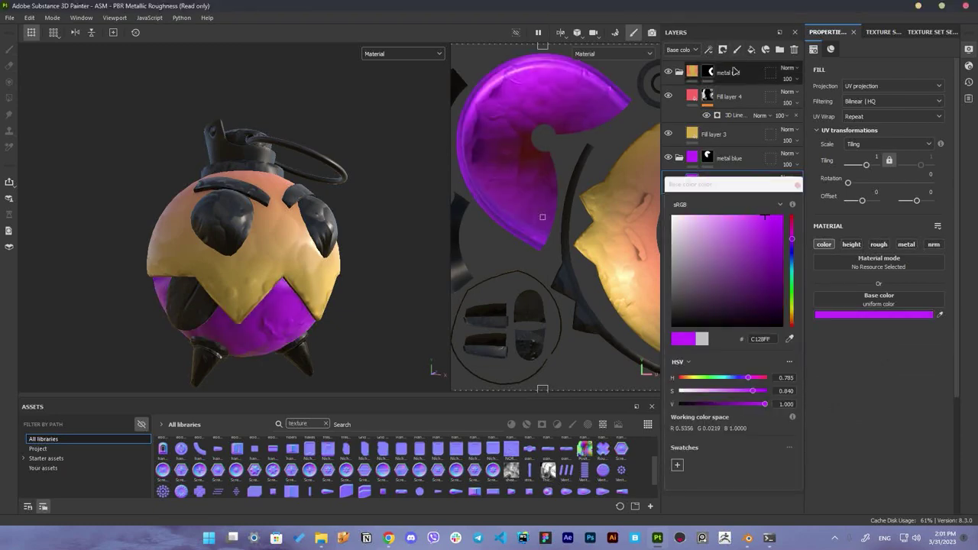
left_click(723, 49)
Give the magenta fill a black mask with an inverted 3D Linear Gradient at balance 0.85
left_click(736, 48)
left_click(879, 74)
left_click(879, 137)
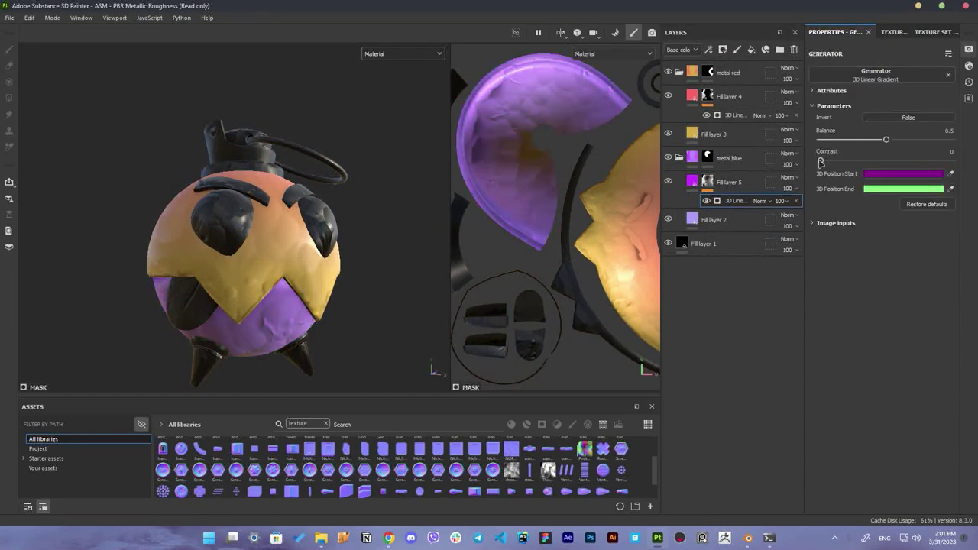
left_click(908, 117)
left_click_drag(886, 139, 931, 139)
mouse_move(336, 252)
left_mouse_down("alt")
mouse_move(386, 258)
mouse_move(371, 222)
left_mouse_up("alt")
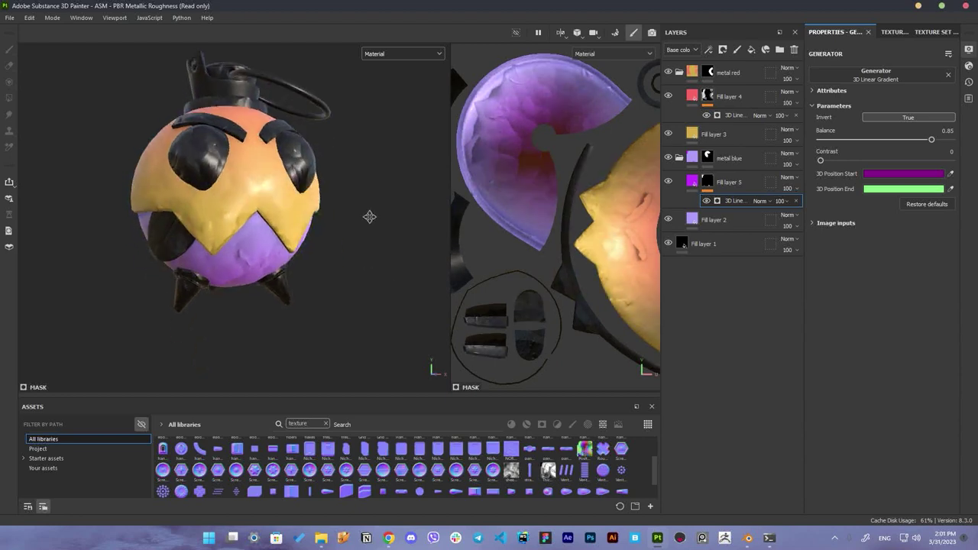
Rename the two metal groups to 'metal top' and 'metal bottom'
double_click(738, 74)
type("l 1")
double_click(746, 79)
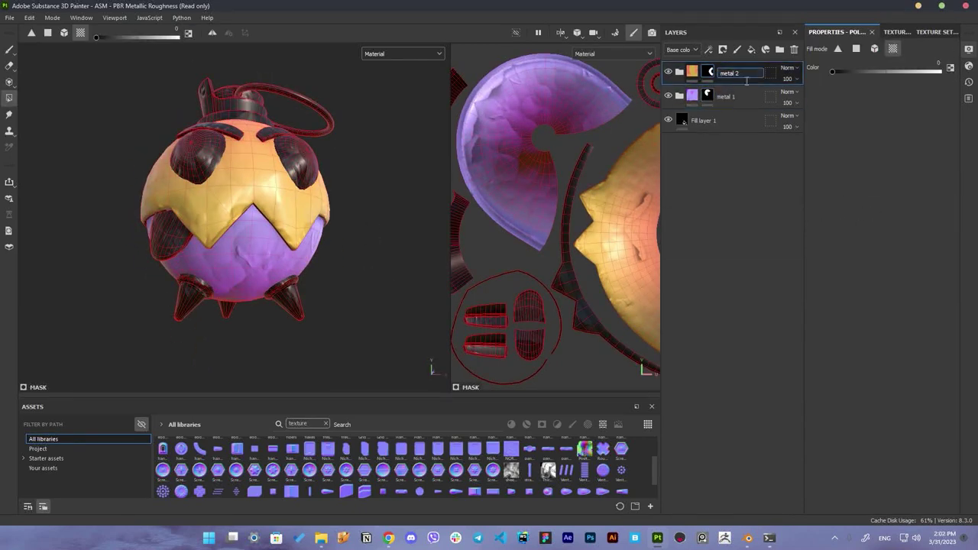
type("top")
double_click(743, 97)
type("bottom")
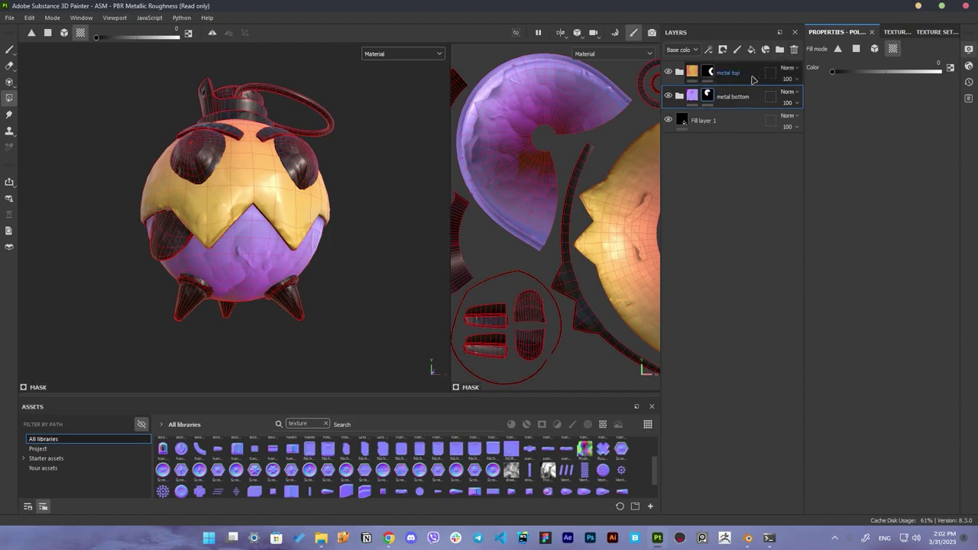
Add a 'meatal cold' folder containing a pale blue fill layer
left_click(780, 49)
double_click(723, 74)
type("meatal cold")
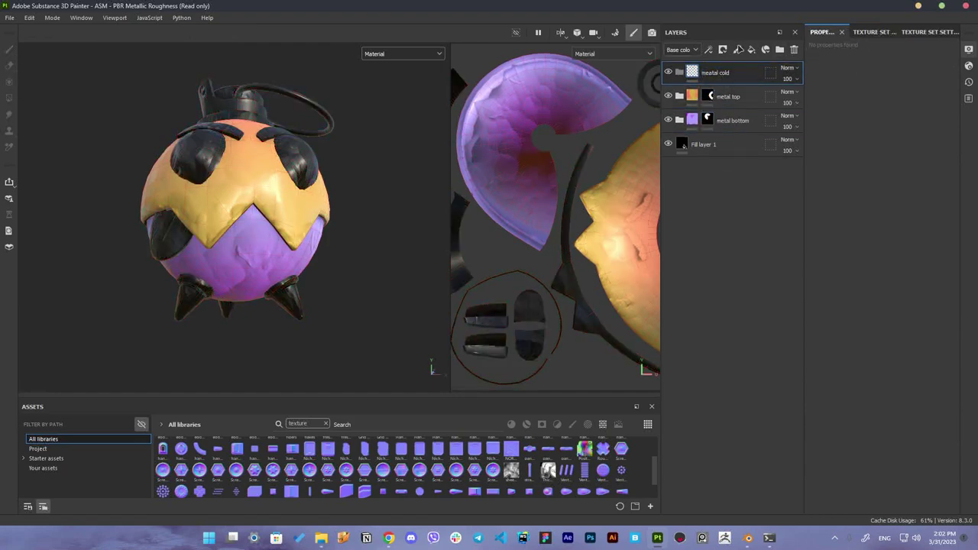
left_click(766, 49)
left_click(873, 314)
left_click(731, 377)
left_click(751, 219)
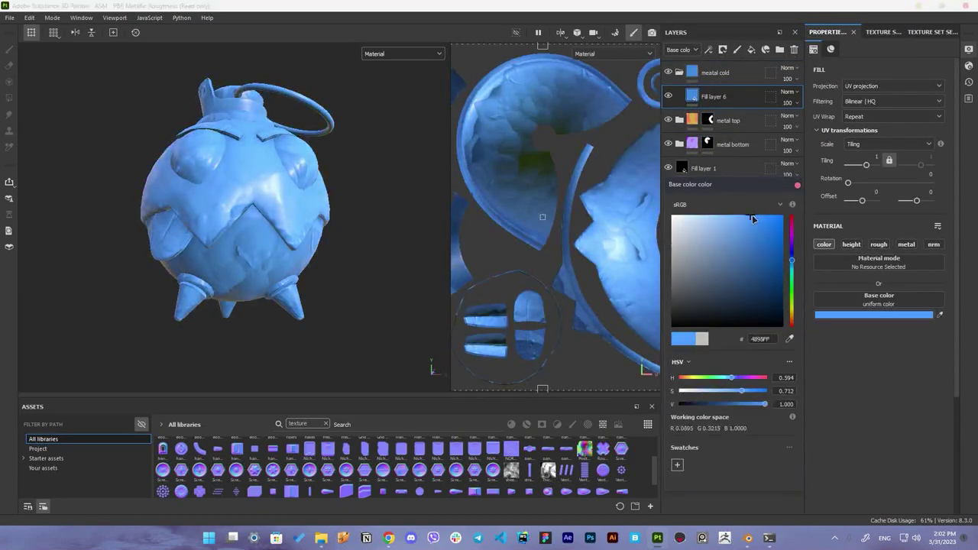
left_click_drag(751, 219, 714, 217)
left_click(321, 92)
Mask the meatal cold folder in black and polygon-fill it so only the neck ring shows blue
left_click_drag(321, 92, 348, 71, "alt")
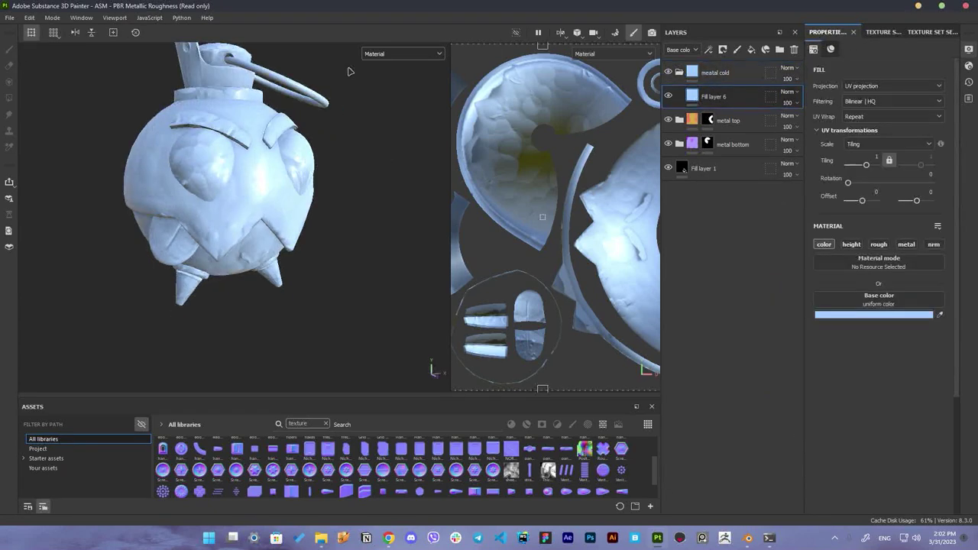
left_click(714, 73)
left_click(722, 48)
left_click(757, 61)
key("4")
mouse_move(214, 229)
left_mouse_down("alt")
mouse_move(259, 241)
mouse_move(353, 208)
left_mouse_up("alt")
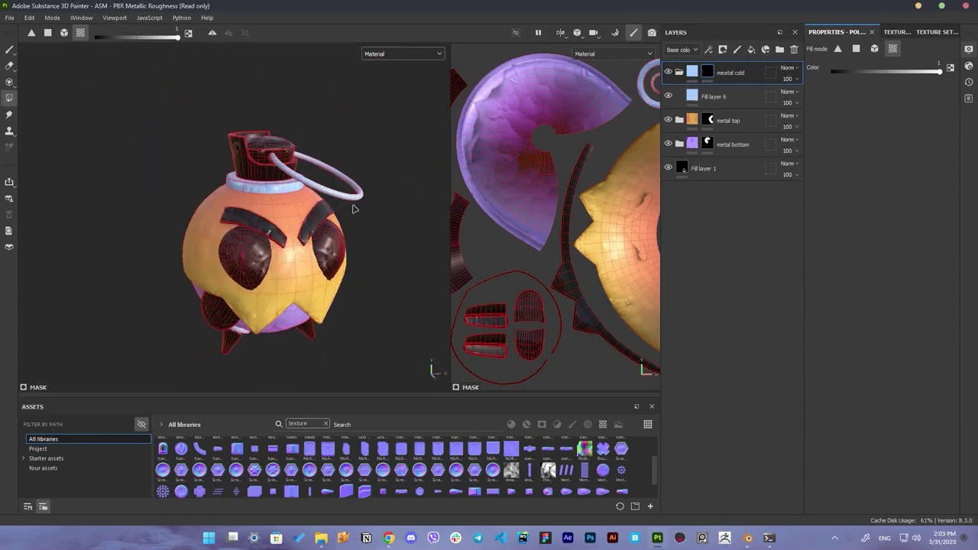
left_click_drag(353, 207, 388, 157, "alt")
Add a cyan fill layer to the folder with a 3D Linear Gradient generator mask
left_click(750, 49)
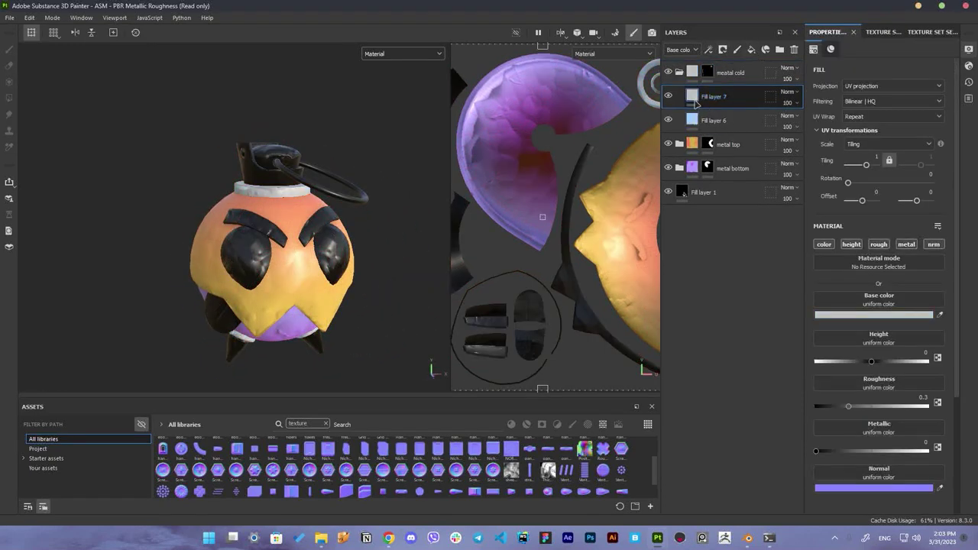
left_click(873, 314)
left_click(795, 274)
right_click(715, 96)
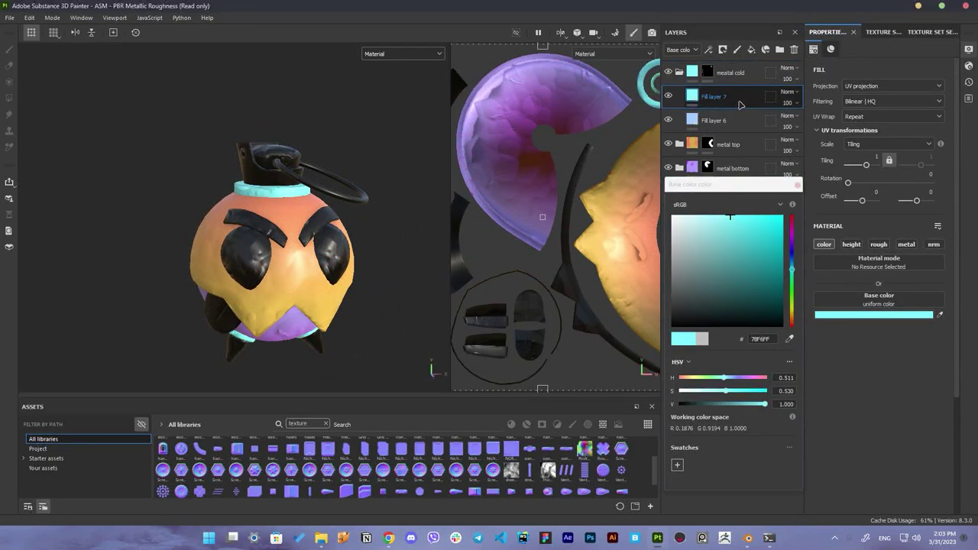
left_click(733, 134)
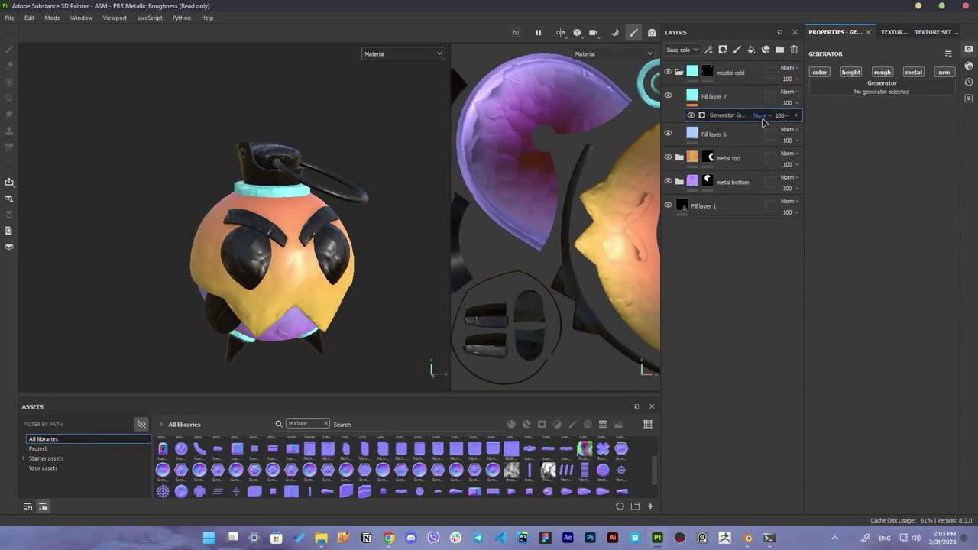
left_click(845, 95)
left_click(886, 144)
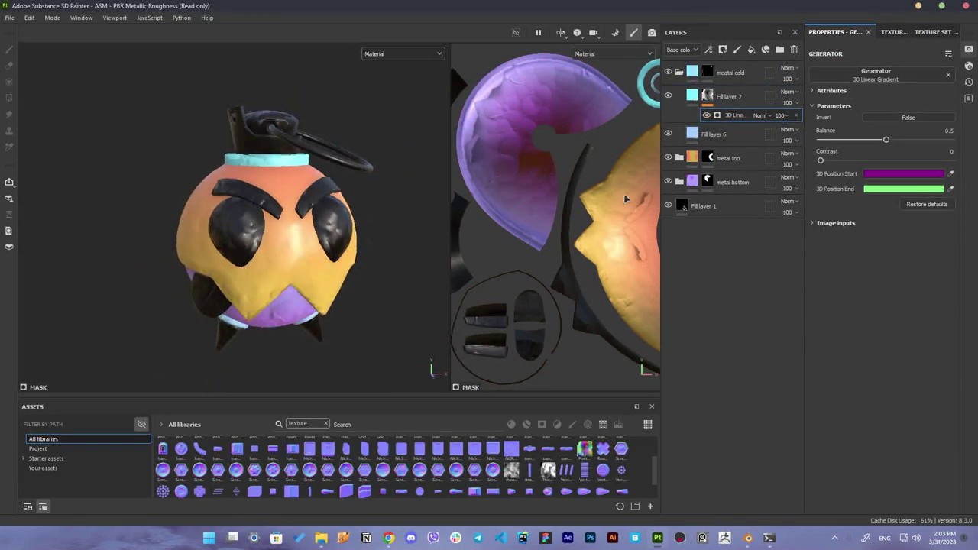
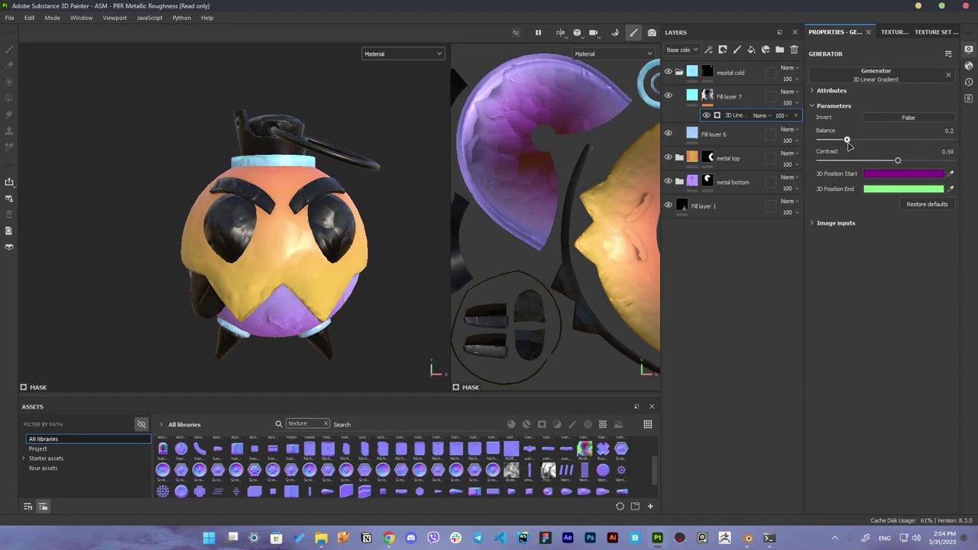
Give Fill layer 6 a pale grey-blue base colour
left_click(692, 134)
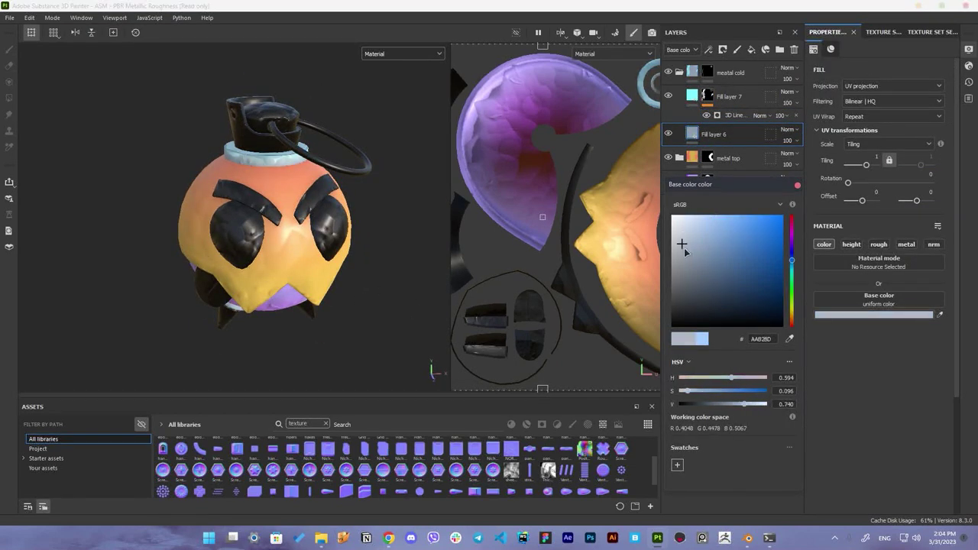
left_click(683, 245)
left_click(679, 72)
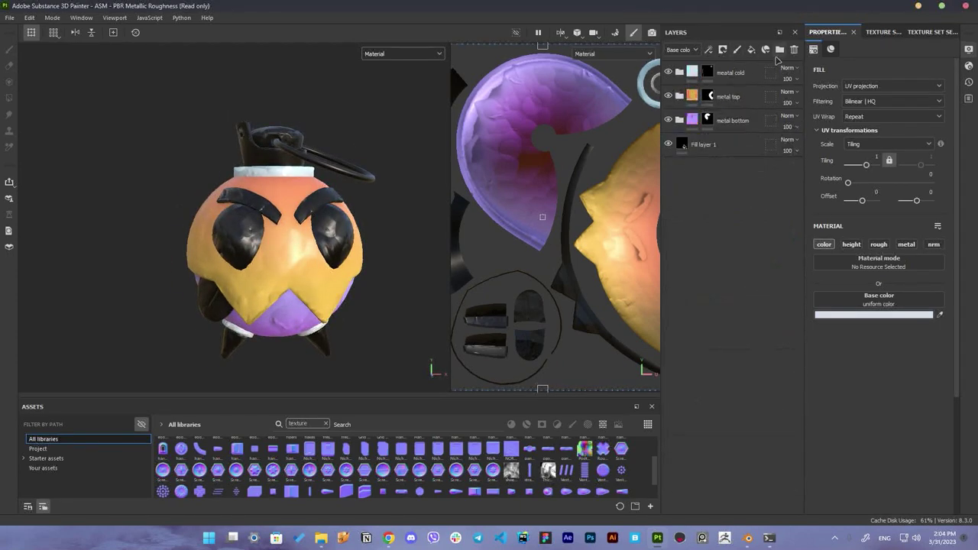
Create a 'metal red' folder holding a red Fill layer 8, with a black folder mask
left_click(780, 50)
double_click(718, 74)
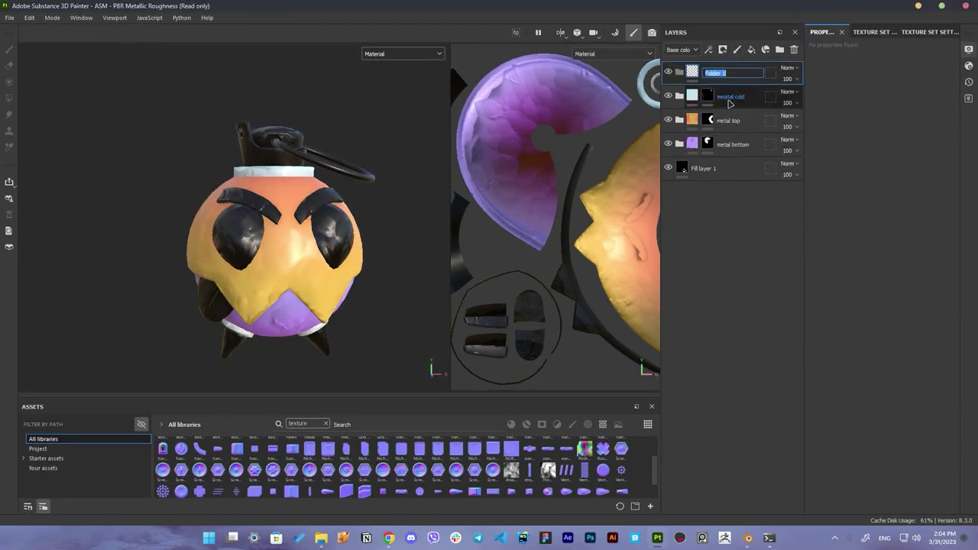
type("ed")
key("Return")
left_click(873, 314)
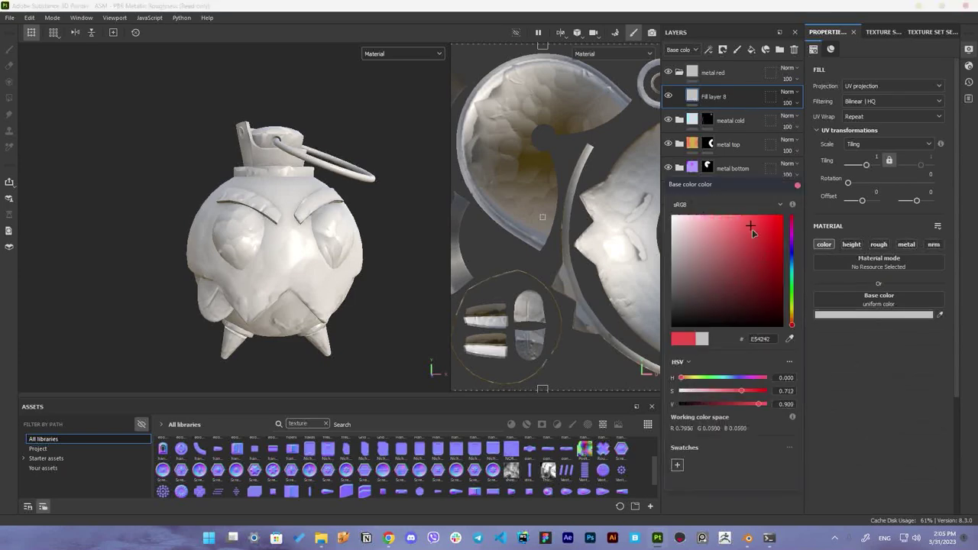
left_click_drag(753, 227, 749, 243)
left_click(710, 72)
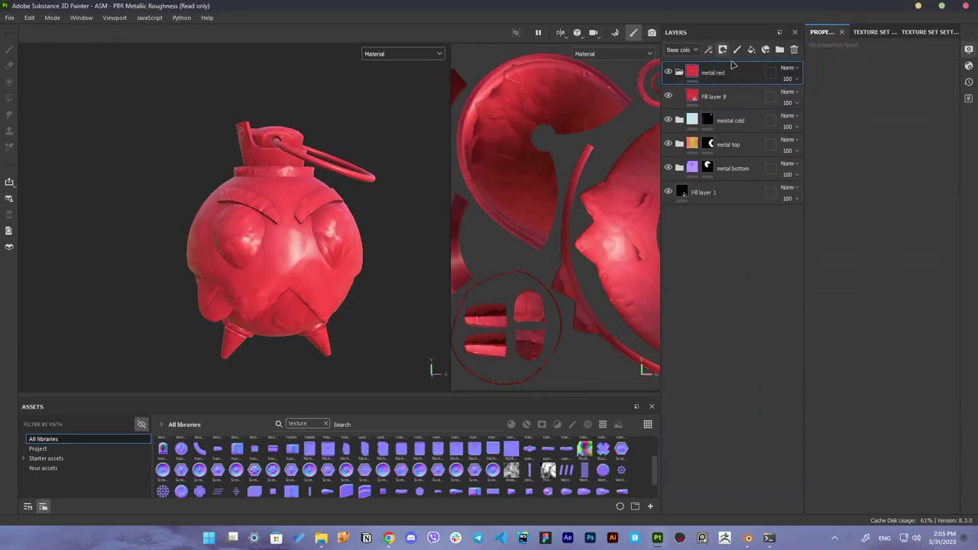
Add an orange Fill layer 9 with a black mask inside the folder
left_click_drag(43, 103, 469, 249, "alt")
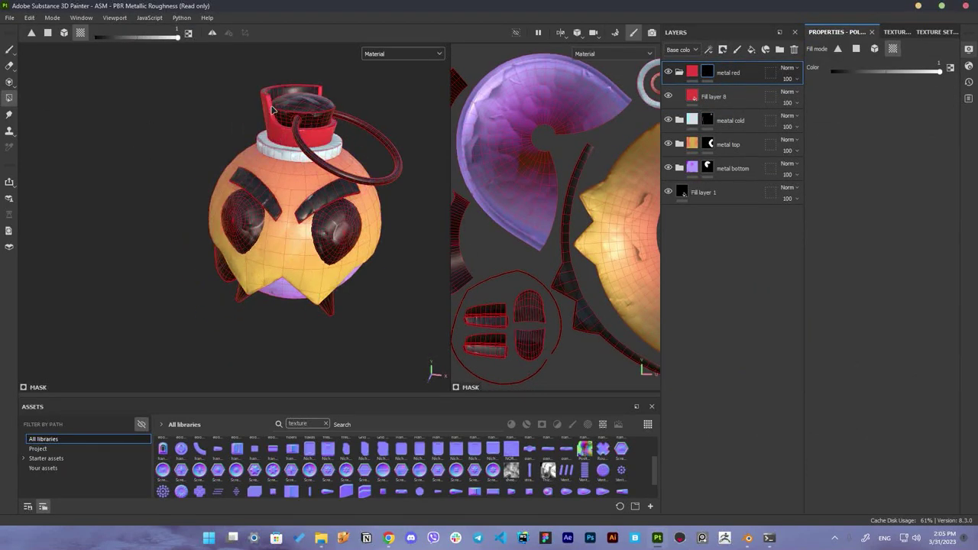
scroll(272, 130, "up", 3)
mouse_move(273, 153)
left_mouse_down("alt")
mouse_move(172, 162)
mouse_move(291, 149)
mouse_move(310, 134)
left_mouse_up("alt")
scroll(291, 149, "down", 4)
left_click(751, 49)
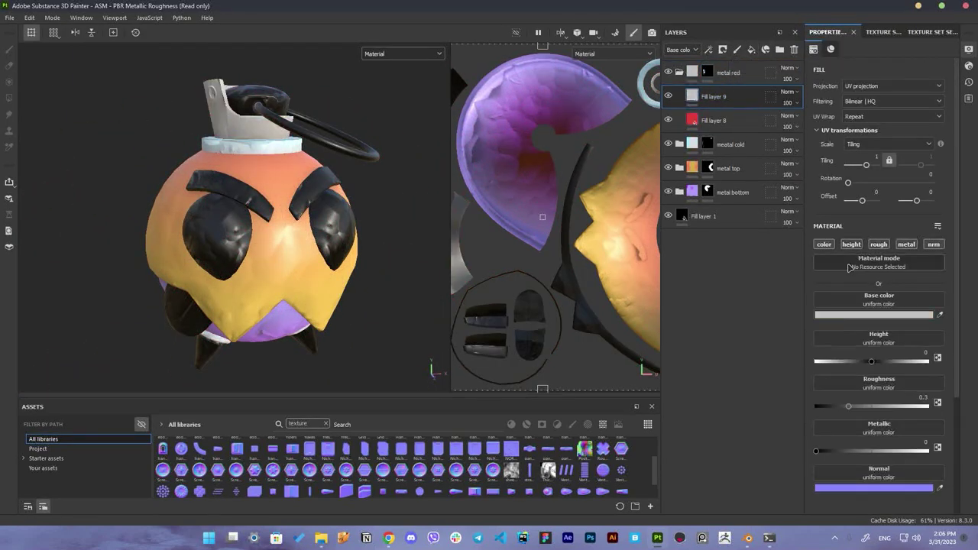
left_click(873, 314)
left_click(752, 227)
left_click_drag(791, 323, 792, 319)
left_click(723, 49)
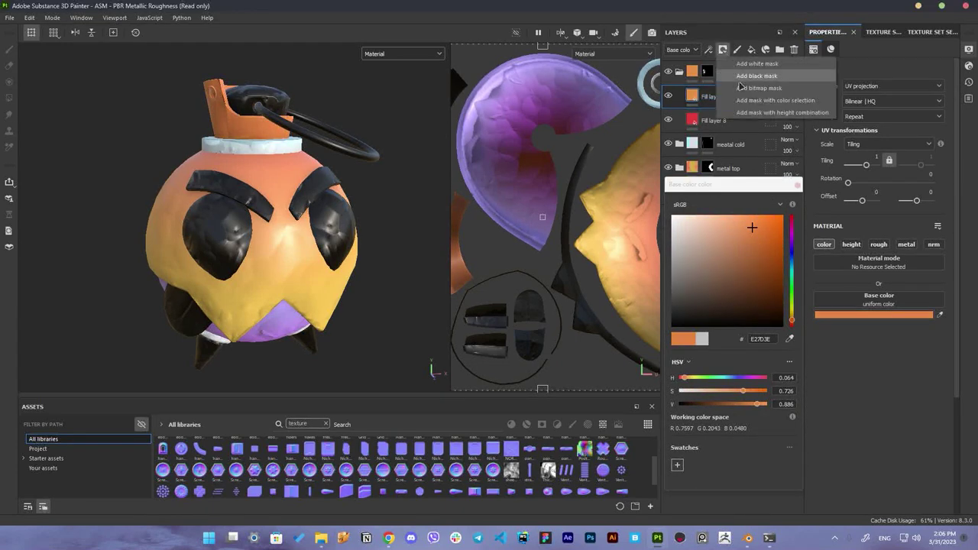
left_click(781, 113)
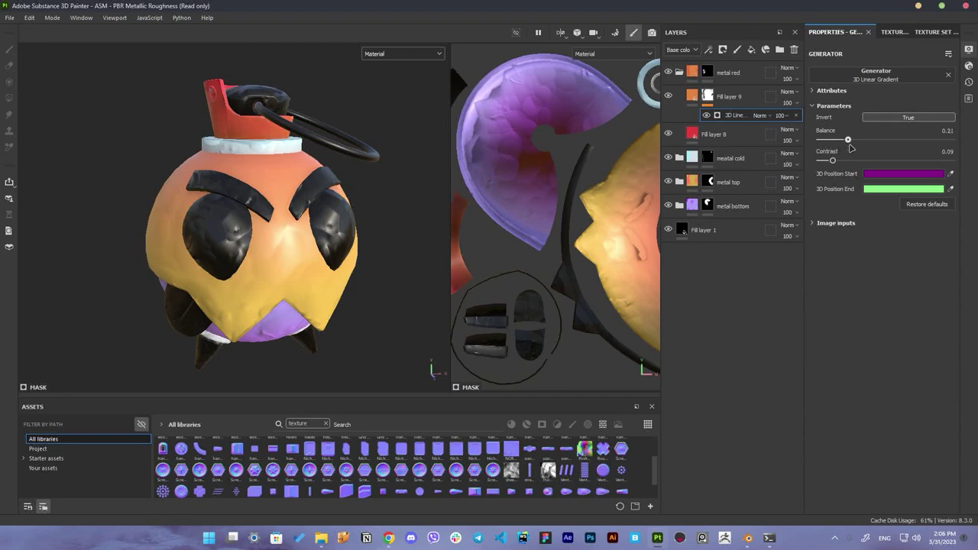
Change Fill layer 8's colour from red to cyan
left_click(699, 135)
left_click(874, 314)
mouse_move(791, 318)
left_mouse_down()
mouse_move(800, 321)
mouse_move(792, 321)
left_mouse_up()
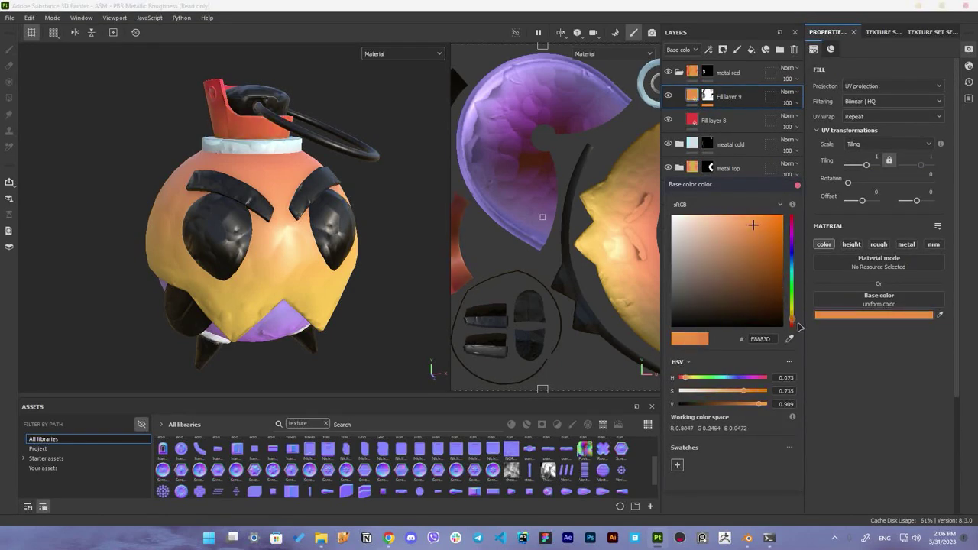
left_click(714, 120)
left_click(873, 314)
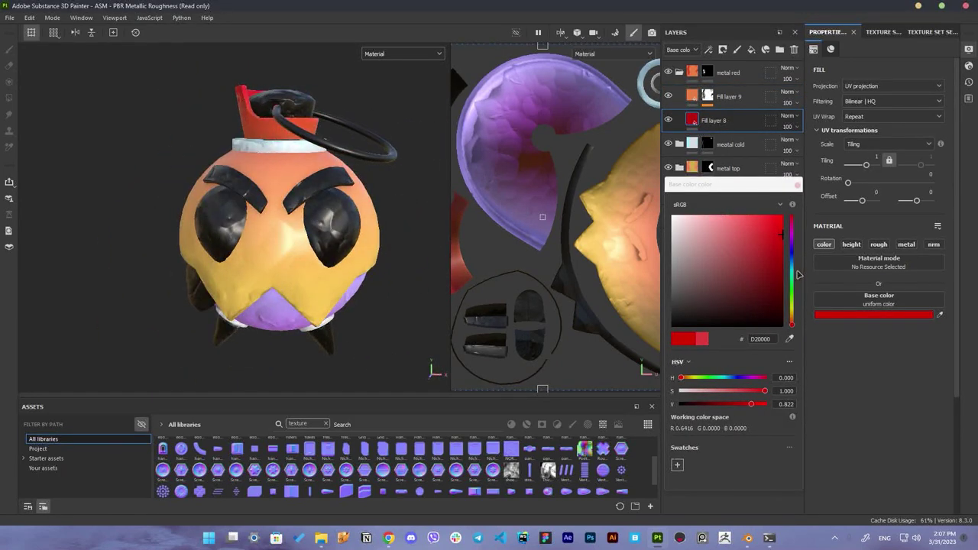
left_click_drag(798, 274, 793, 255)
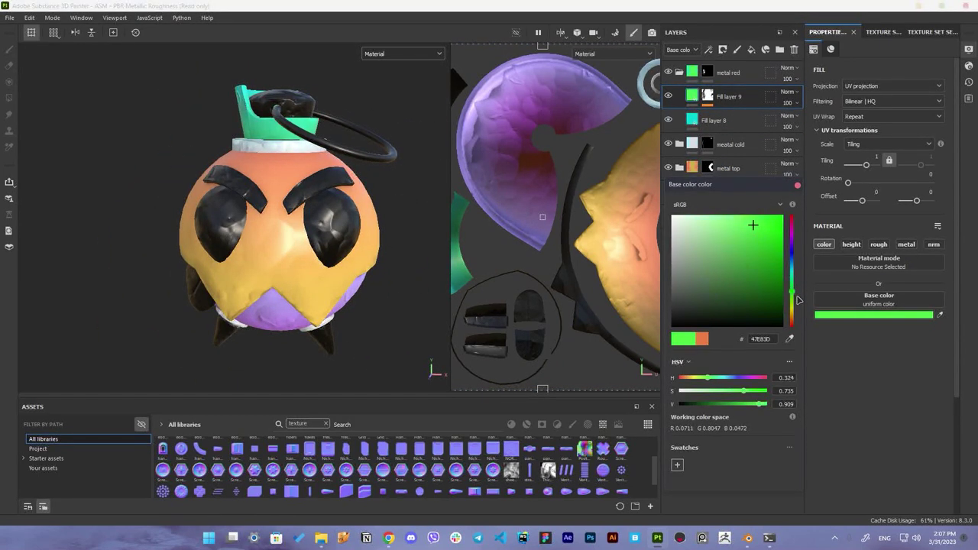
Rename the folder to 'metal blue'
double_click(756, 74)
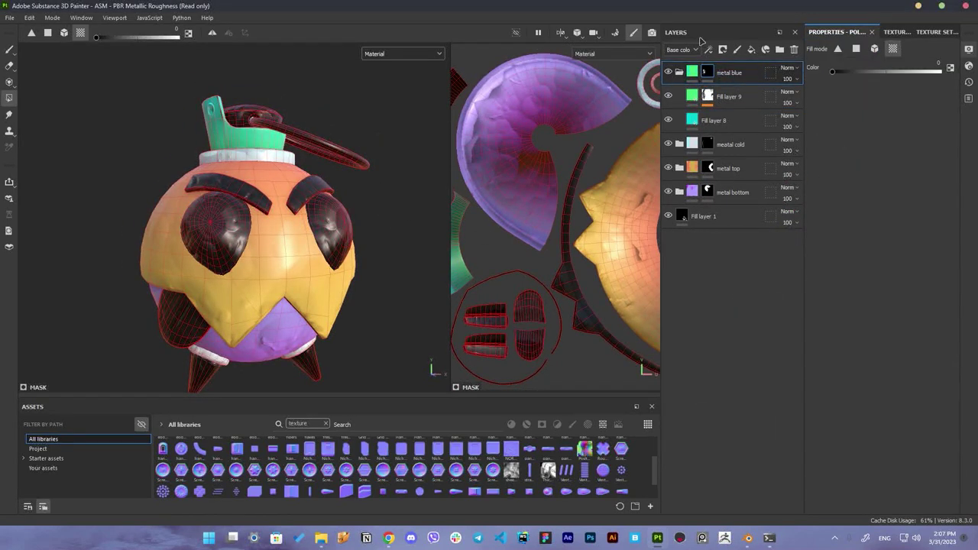
key("1")
mouse_move(415, 194)
left_mouse_down("alt")
mouse_move(372, 272)
mouse_move(372, 255)
mouse_move(400, 308)
mouse_move(365, 254)
left_mouse_up("alt")
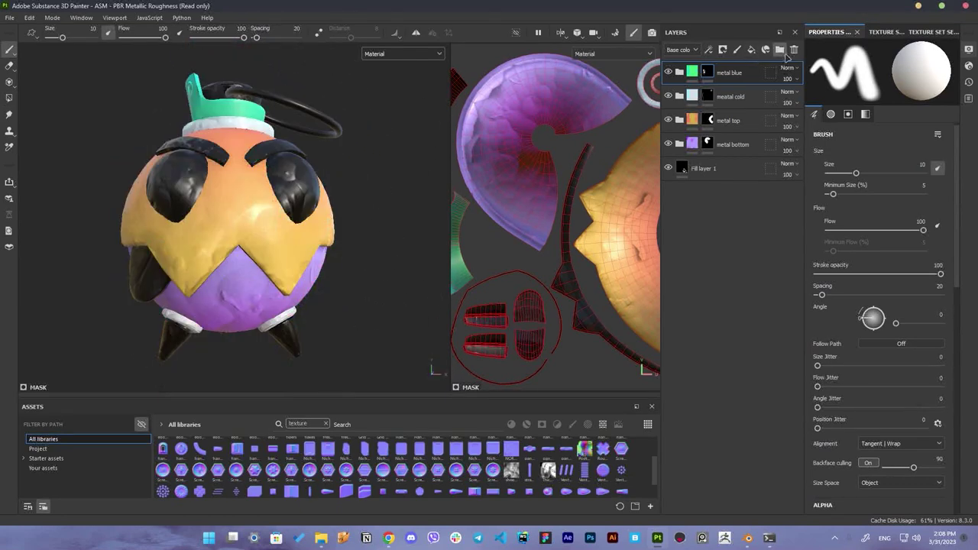
Make the new fill light blue and add Fill layer 11 in dark blue
left_click(873, 314)
left_click_drag(792, 221, 791, 262)
mouse_move(736, 239)
left_mouse_down()
mouse_move(710, 219)
mouse_move(739, 235)
left_mouse_up()
left_click(723, 49)
left_click(873, 314)
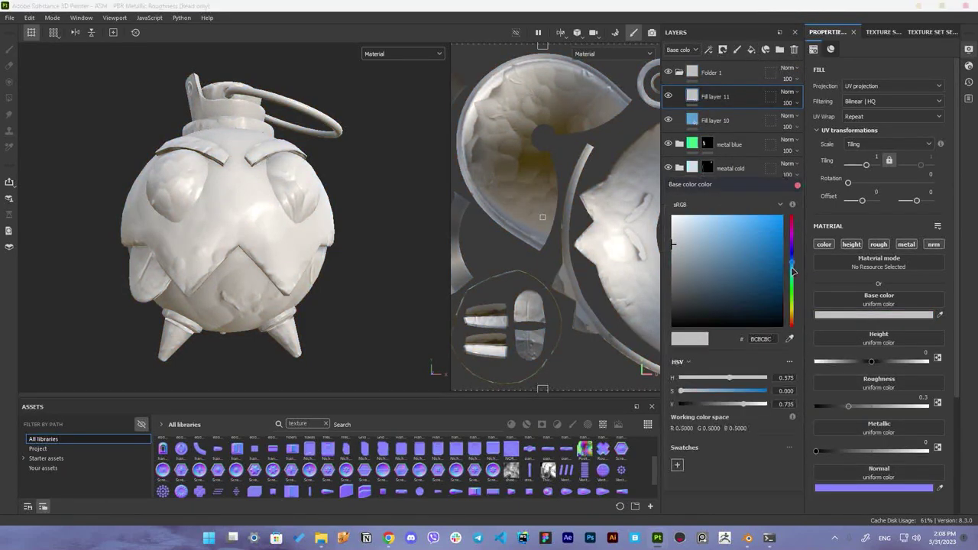
left_click(756, 295)
Give the folder a black mask and fill in the spiked legs
left_click(723, 49)
left_click(764, 100)
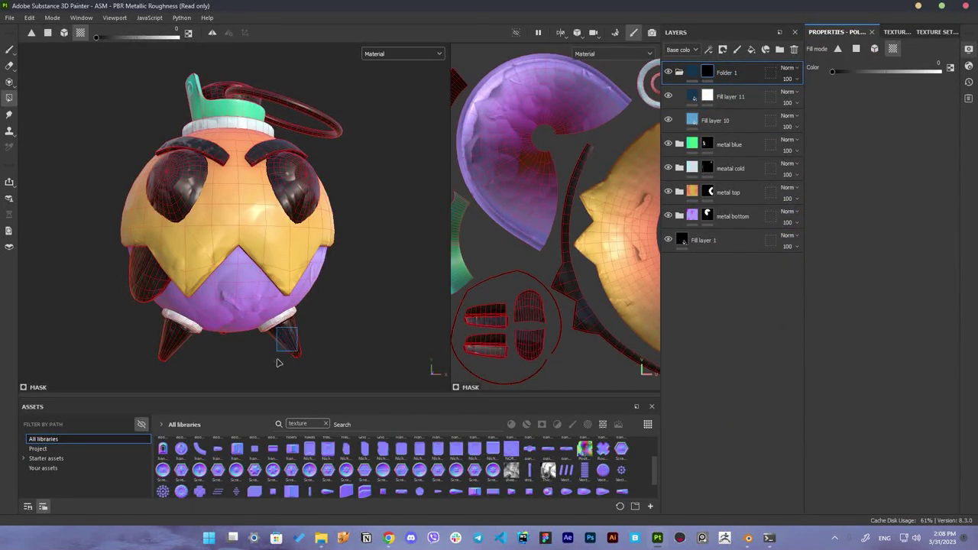
scroll(566, 240, "down", 3)
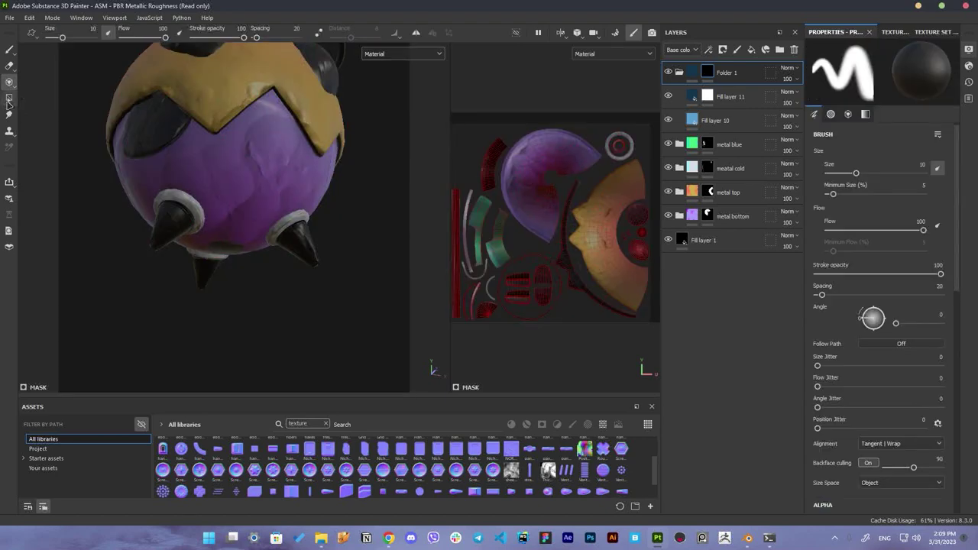
left_click_drag(86, 166, 45, 74, "alt")
mouse_move(319, 247)
left_mouse_down()
mouse_move(321, 268)
mouse_move(273, 301)
left_mouse_up()
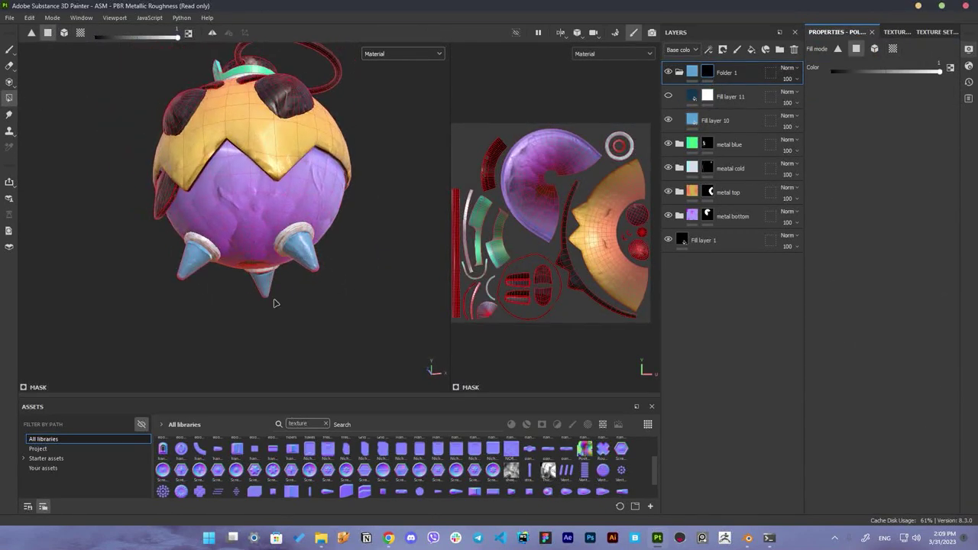
scroll(273, 301, "up", 5)
scroll(338, 255, "down", 5)
Add a 3D Linear Gradient to Fill layer 11's mask and darken its blue
right_click(734, 96)
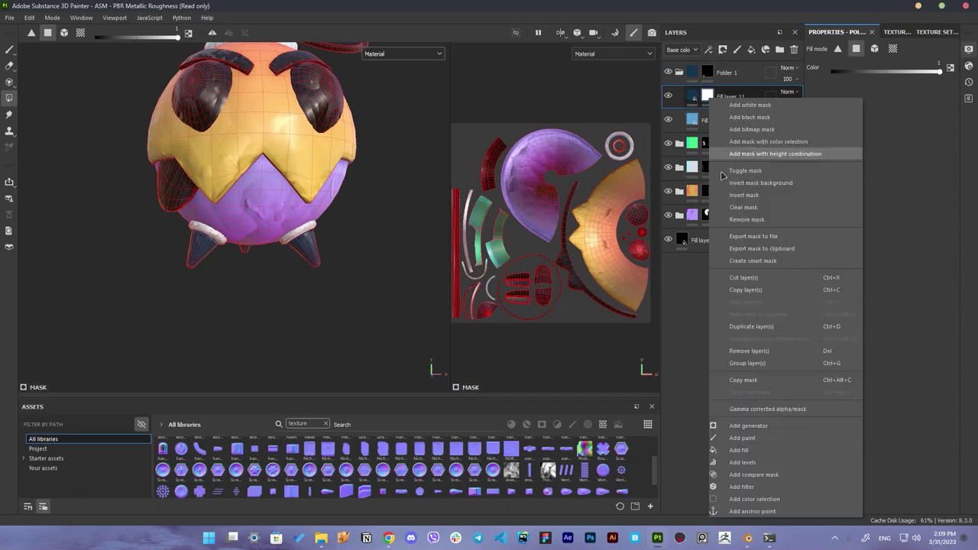
left_click(852, 91)
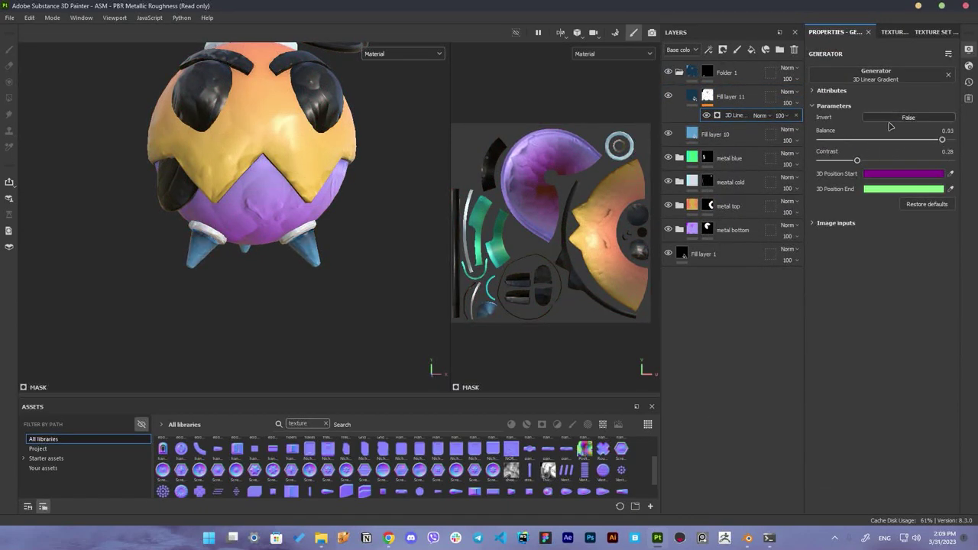
key("f")
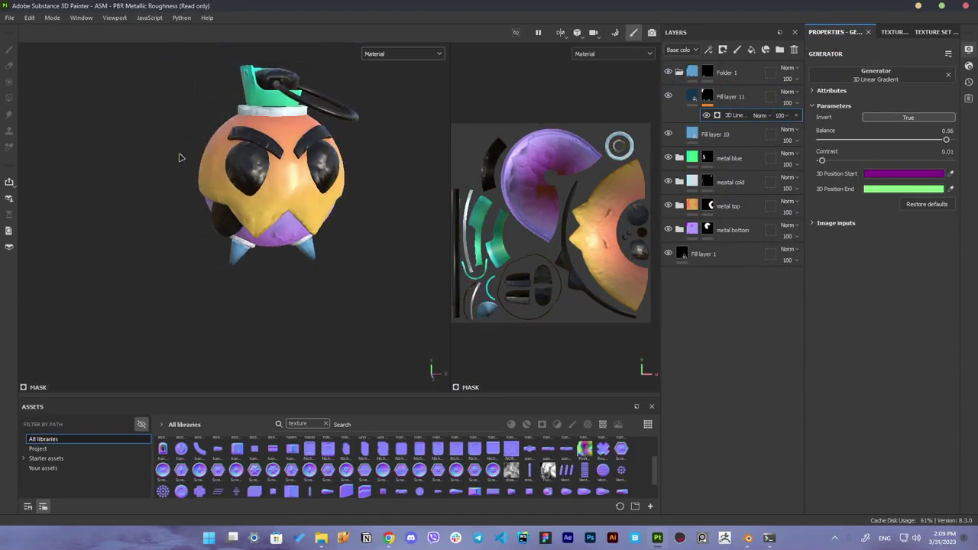
left_click(715, 134)
left_click(856, 314)
left_click_drag(796, 274, 801, 281)
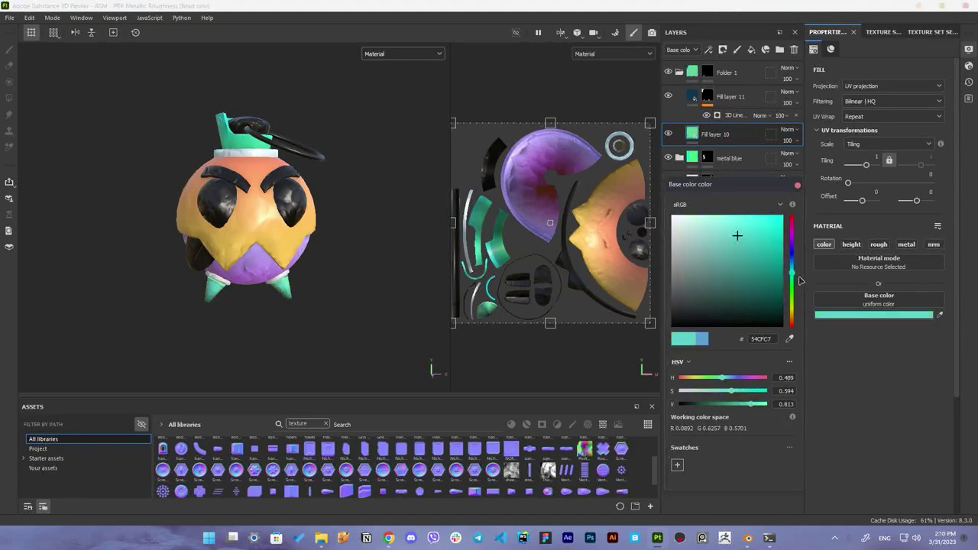
key("ctrl+z")
left_click(694, 291)
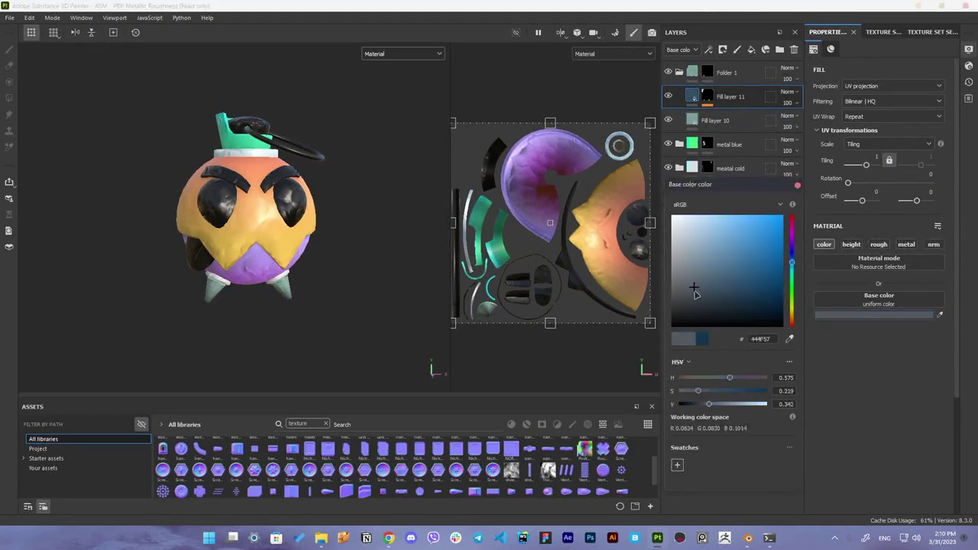
Rename the folder to 'legs'
double_click(733, 72)
type("egs")
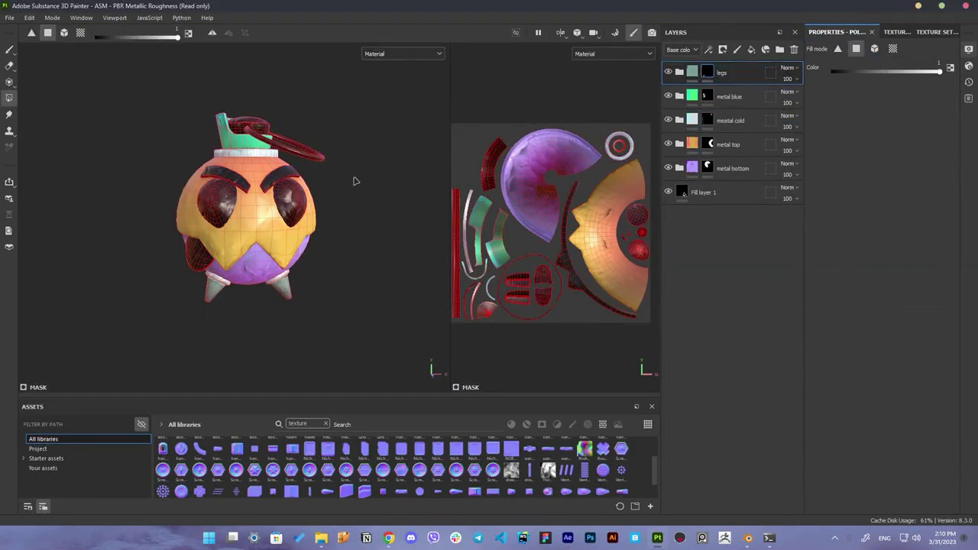
left_click_drag(354, 181, 355, 187, "alt")
Add a new folder at the top and save the project as Granate_texturing
left_click(9, 49)
left_click_drag(415, 255, 362, 211, "alt")
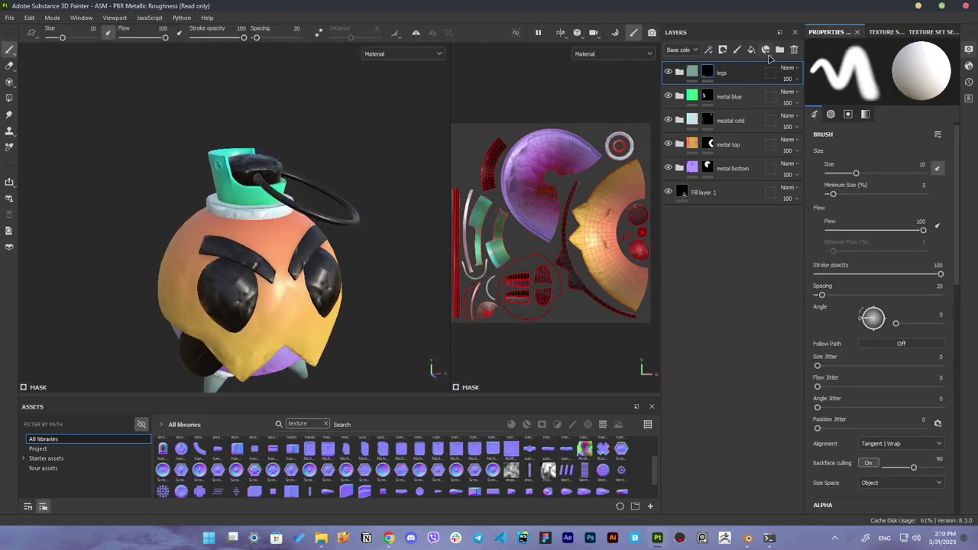
key("ctrl+s")
type("Granate")
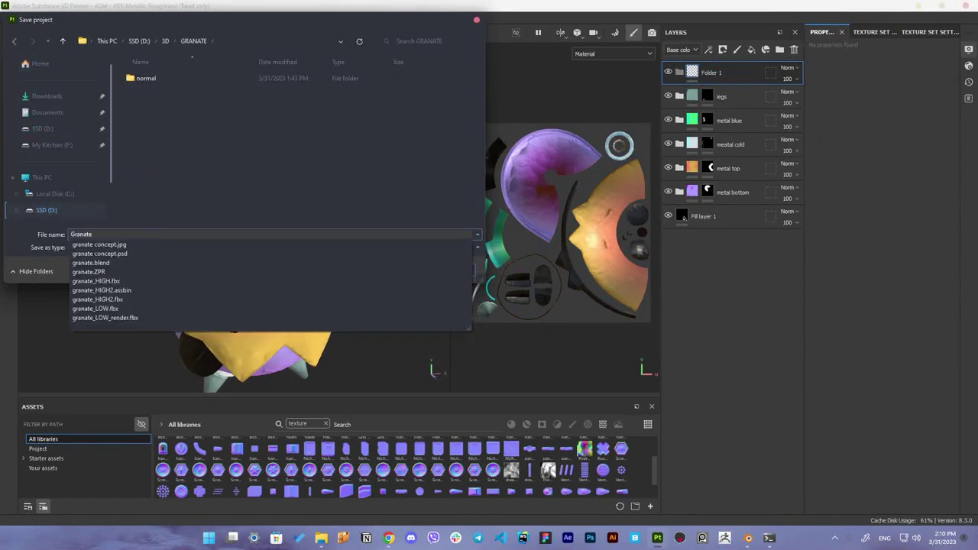
type("_texturing")
key("Return")
left_click_drag(395, 279, 367, 251, "alt")
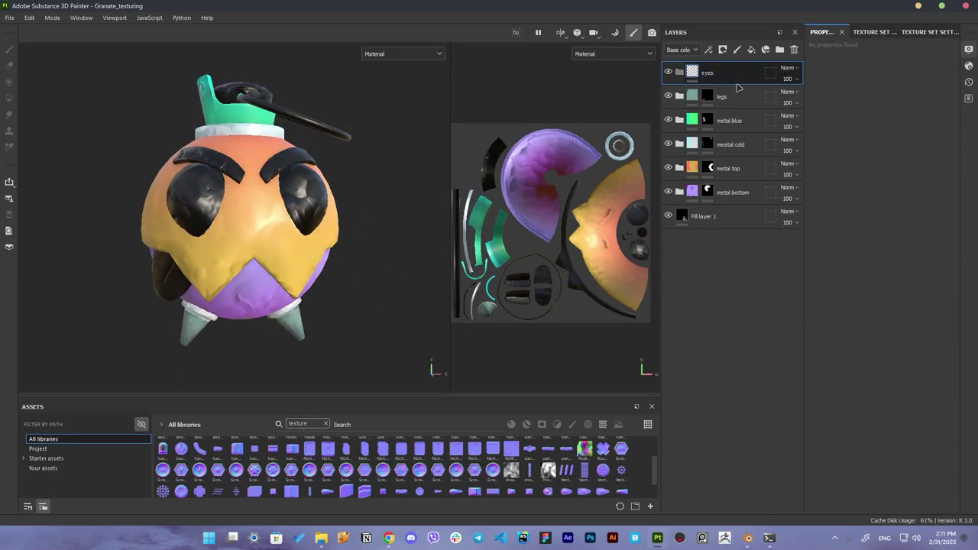
Add grey Fill layer 12 to the eyes folder, black-masked with polygon fill on the eyes
left_click(751, 48)
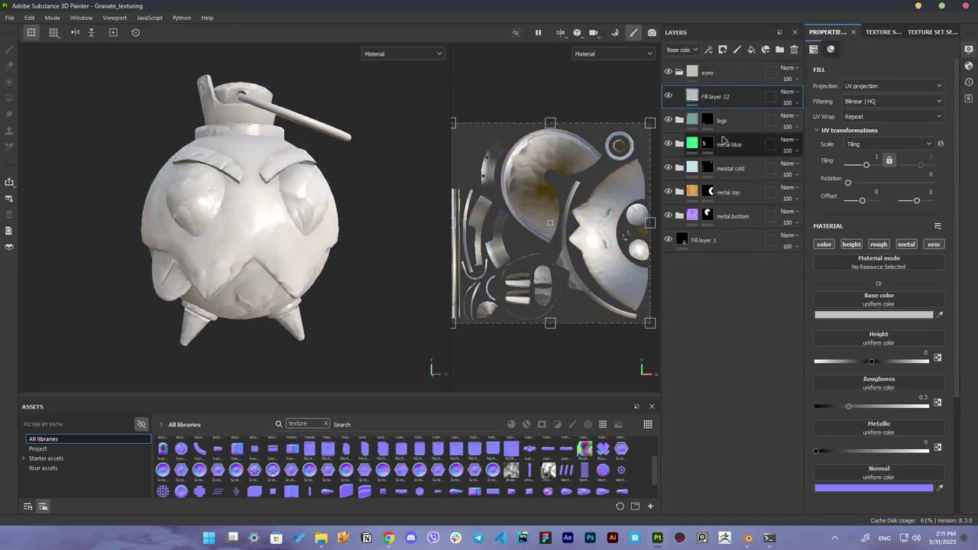
left_click(692, 96)
left_click(722, 49)
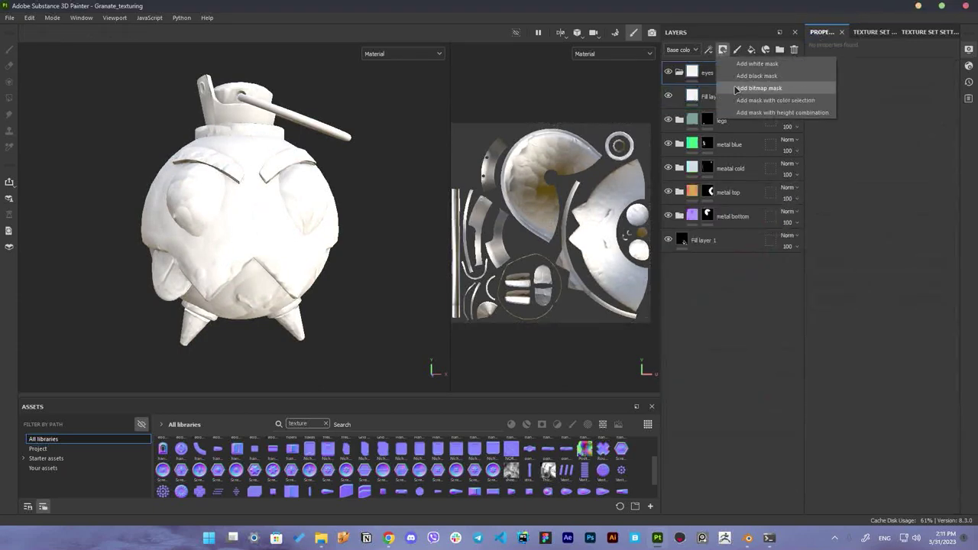
left_click(745, 91)
key("4")
left_click_drag(203, 226, 164, 295, "alt")
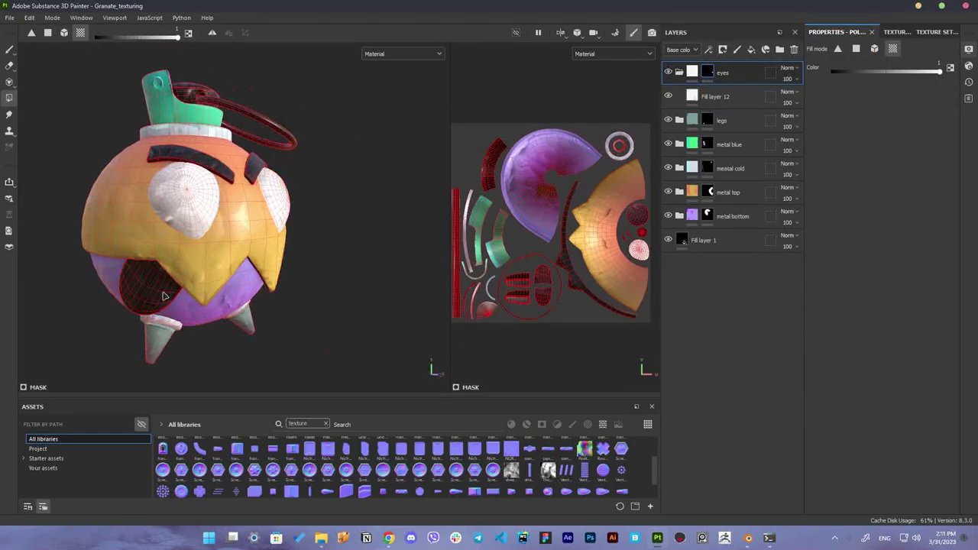
left_click(692, 96)
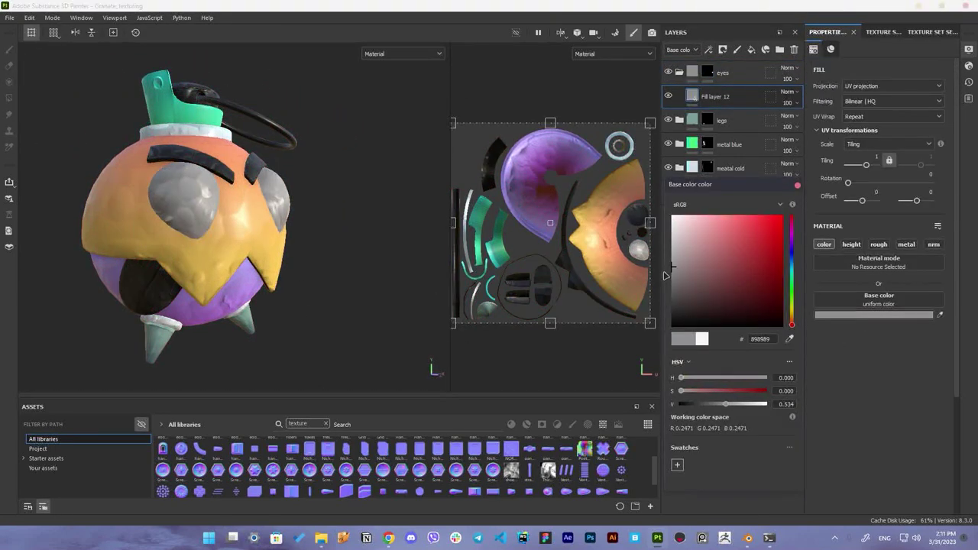
Add a dark red Fill layer 13 masked by a 3D linear gradient, and collapse the eyes folder
left_click(751, 49)
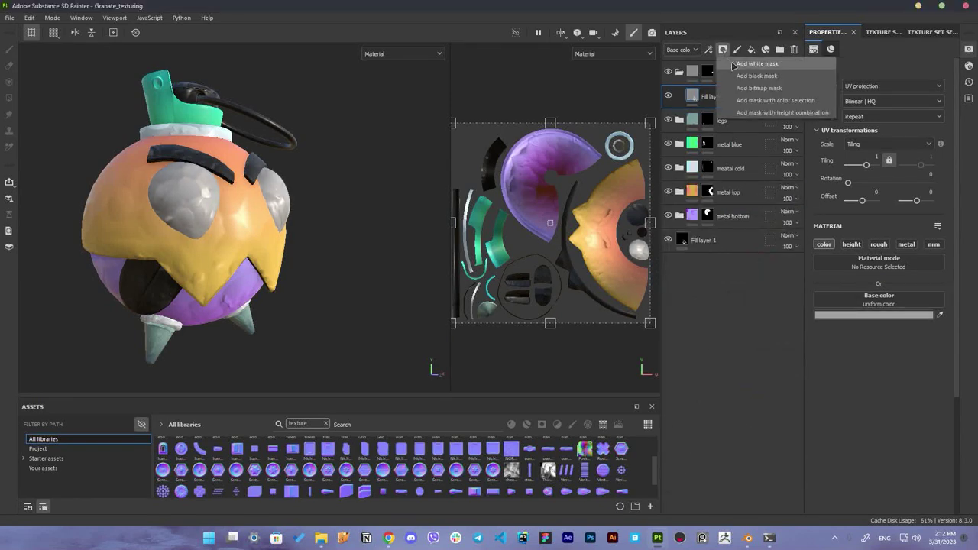
left_click(710, 69)
left_click(701, 128)
left_click(691, 120)
left_click(724, 287)
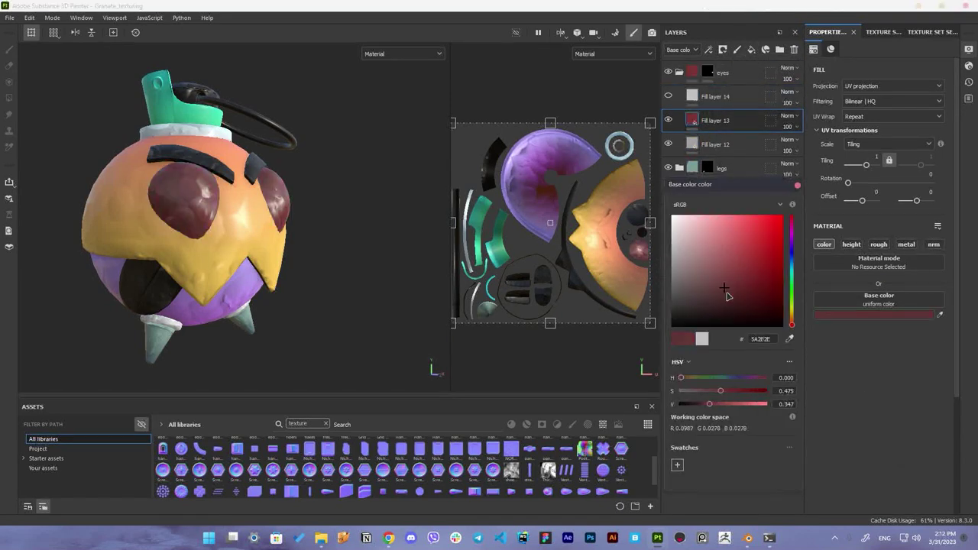
left_click(723, 49)
left_click(756, 76)
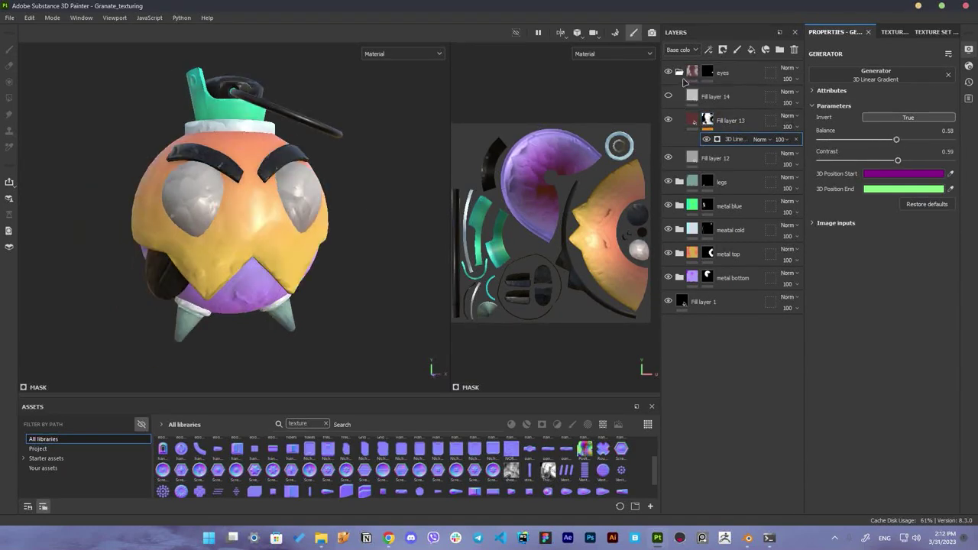
left_click(710, 95, "shift")
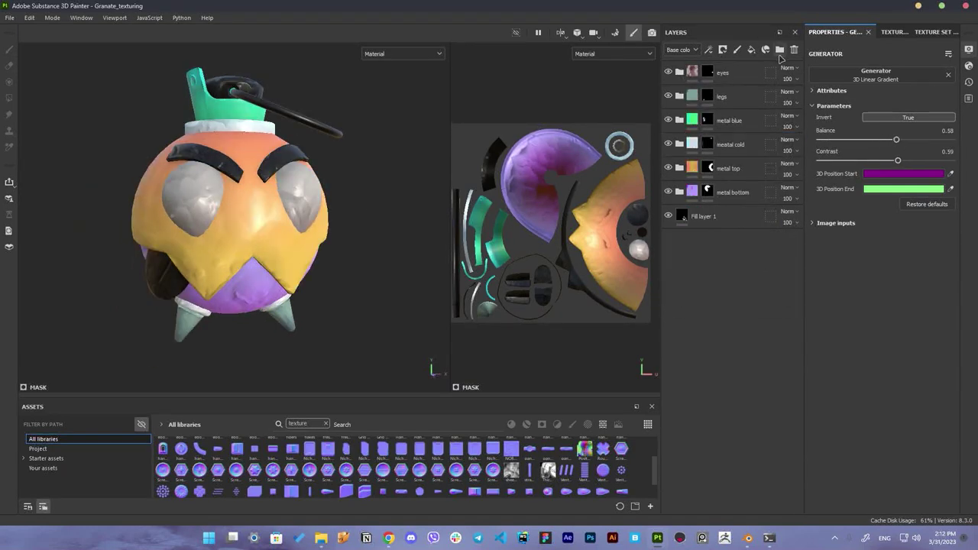
key("ctrl+g")
Add a pink Fill layer 15 in Folder 1, masked to the tongue
left_click(723, 50)
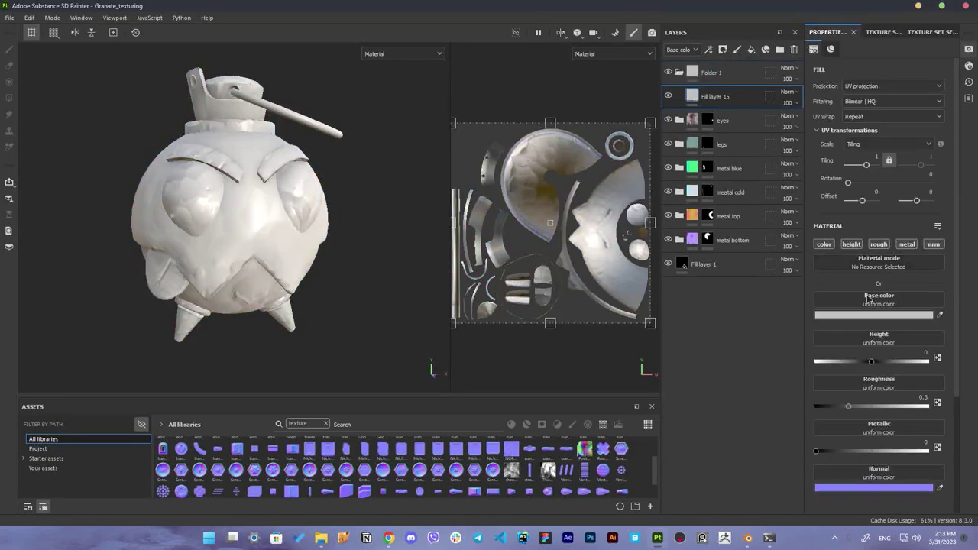
left_click(722, 50)
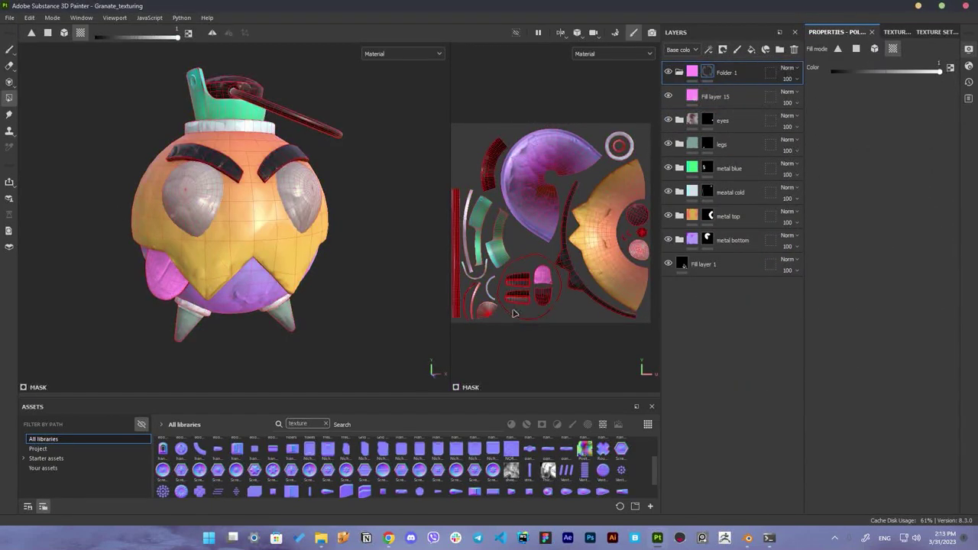
left_click_drag(229, 229, 132, 312, "alt")
scroll(145, 302, "up", 5)
key("f")
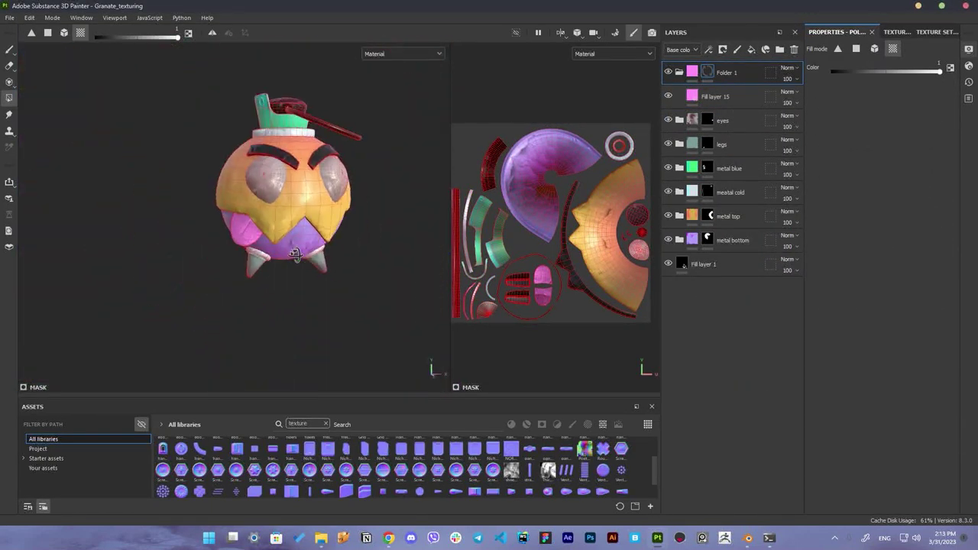
left_click(715, 97)
left_click(873, 314)
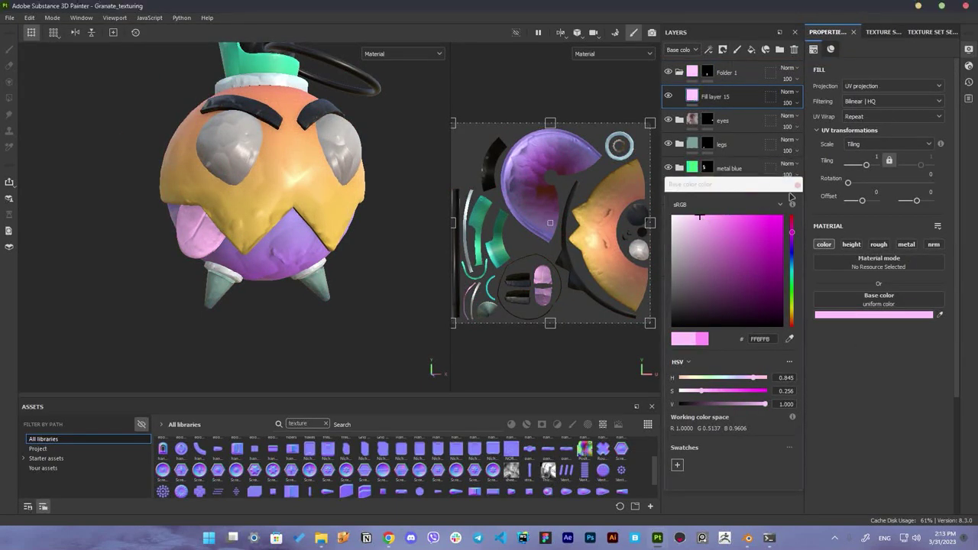
Add a deeper pink Fill layer 16 with a white mask and 3D linear gradient
left_click(723, 50)
left_click(873, 314)
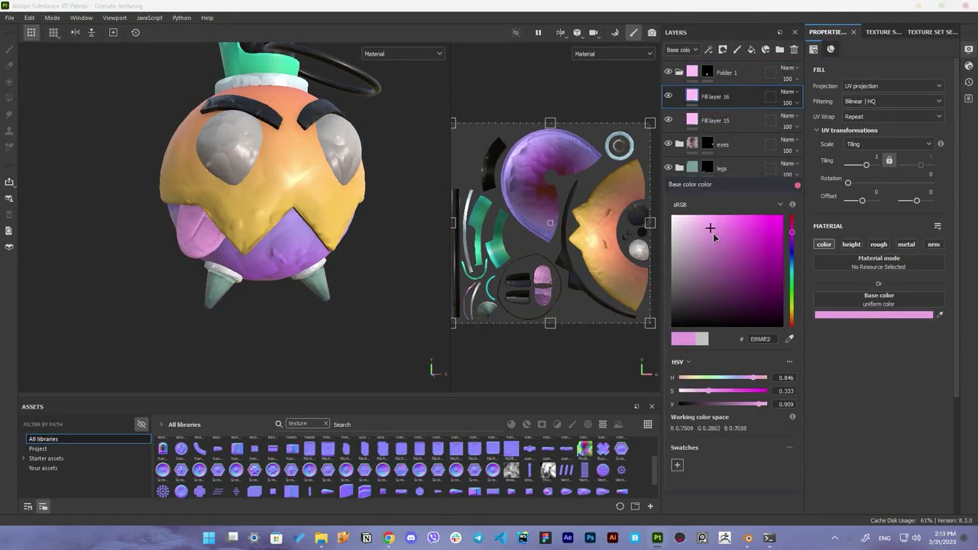
left_click(723, 49)
left_click(749, 61)
right_click(707, 95)
left_click(722, 125)
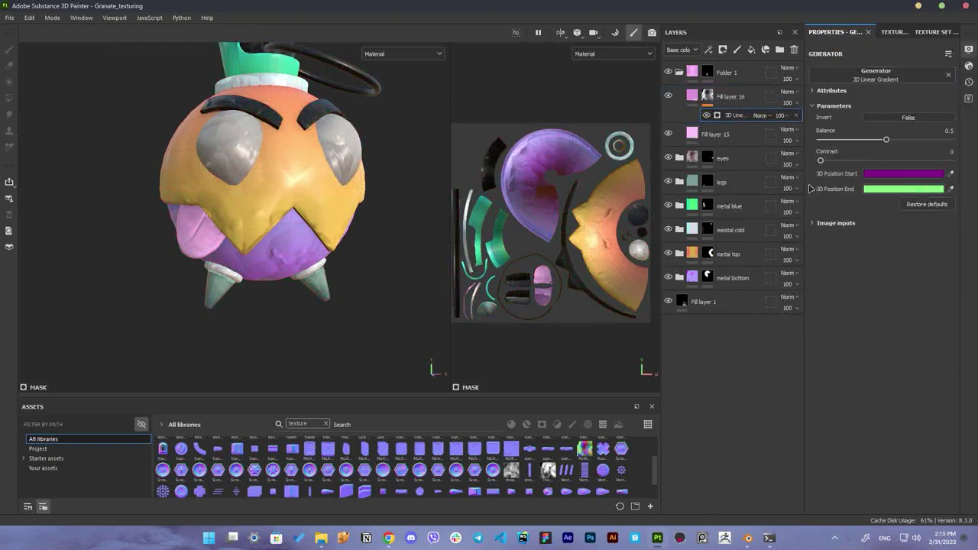
left_click(678, 74)
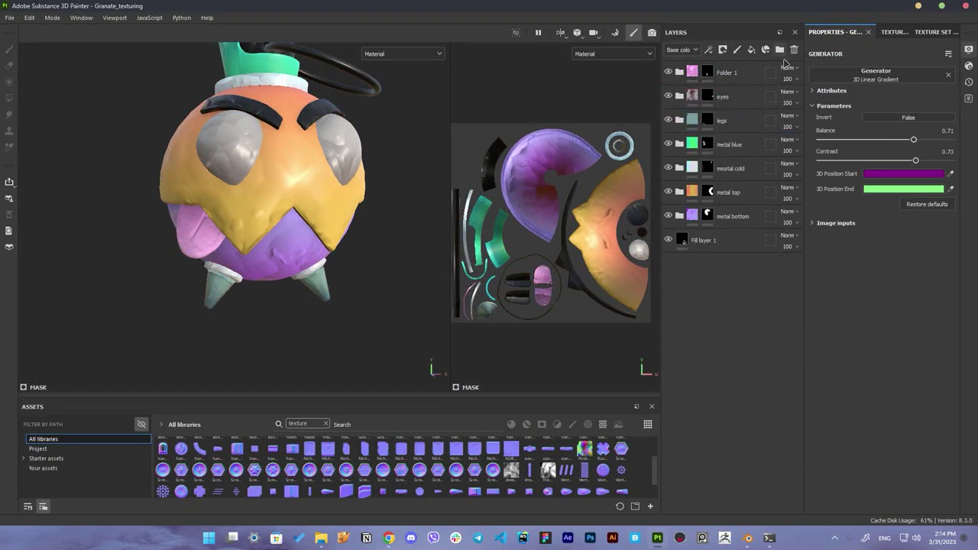
Create Folder 2 with a yellow fill layer restricted to the pull ring
left_click(779, 49)
left_click_drag(413, 165, 432, 191, "alt")
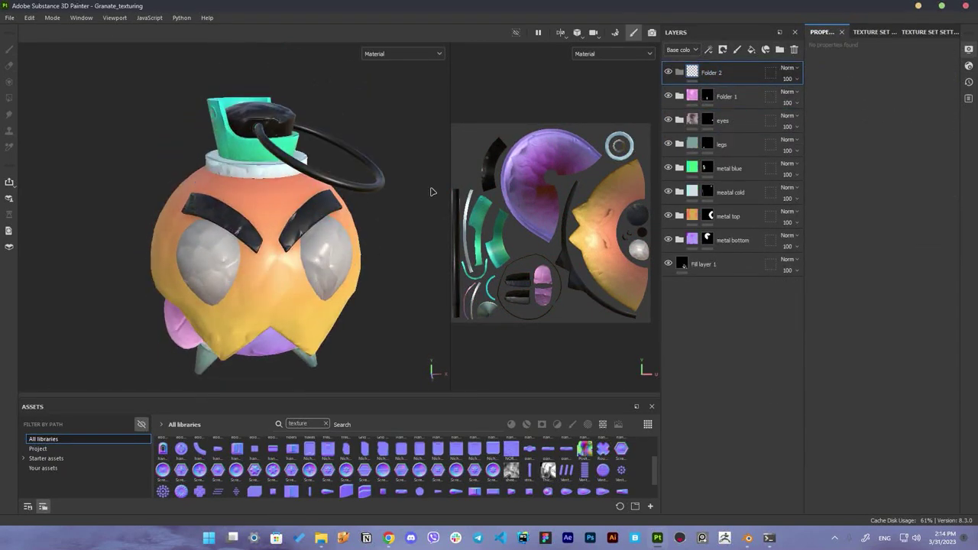
left_click(751, 50)
left_click(874, 314)
left_click(762, 220)
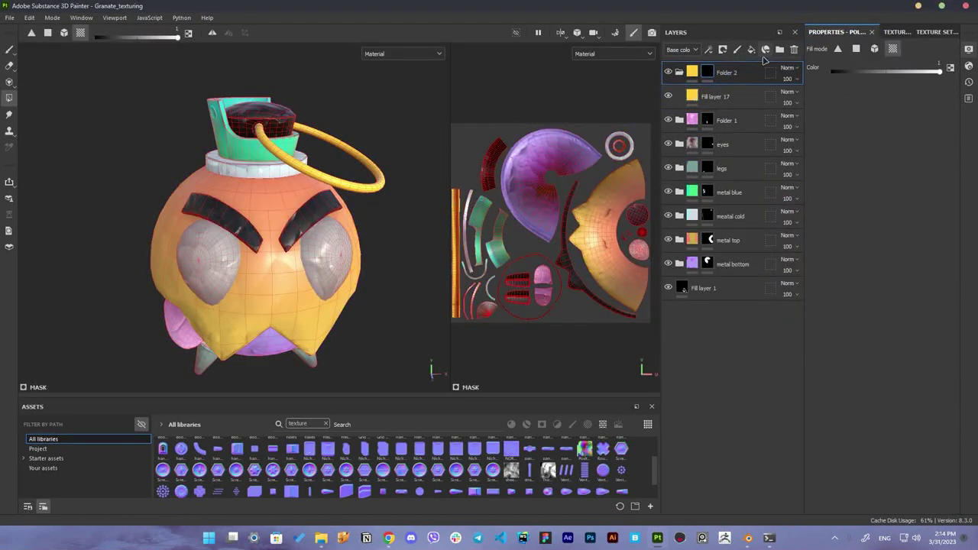
left_click(751, 49)
Add orange Fill layer 18 with a Light generator mask at 0.08 attenuation, then create Folder 3
left_click(723, 50)
left_click(733, 68)
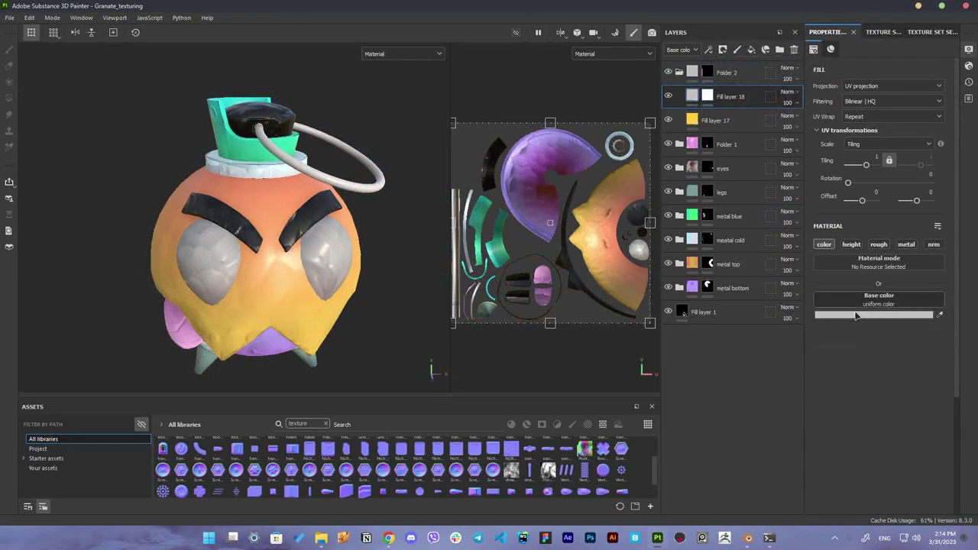
left_click(855, 315)
left_click(756, 229)
right_click(708, 96)
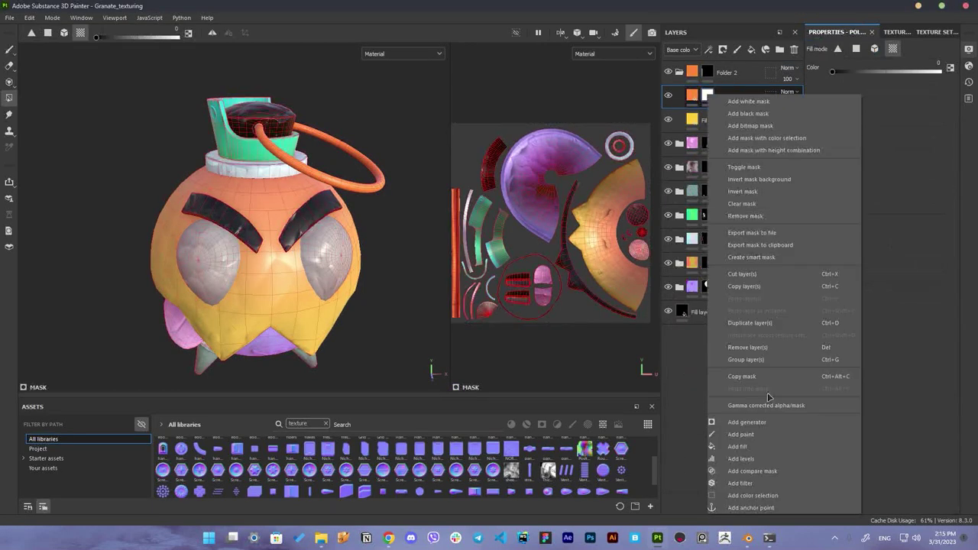
left_click(747, 422)
left_click(902, 156)
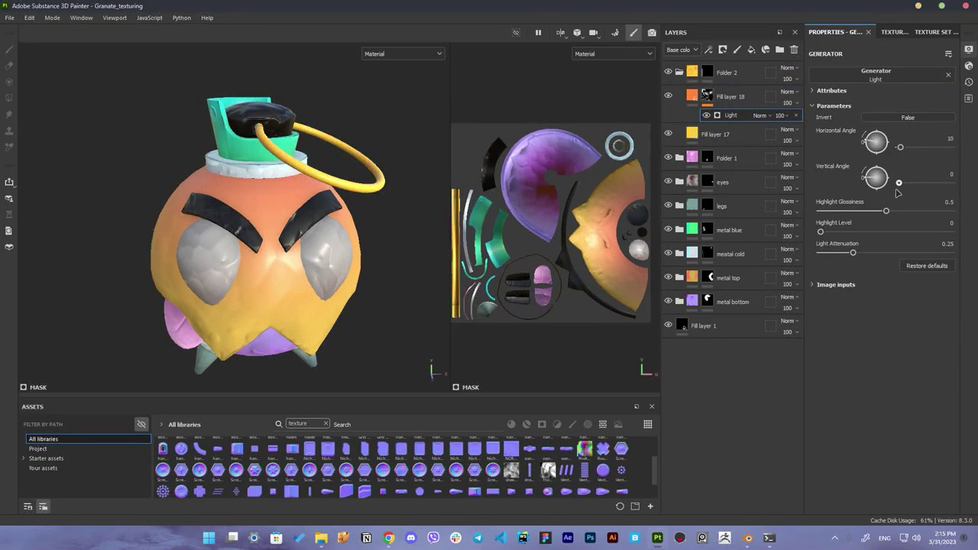
left_click_drag(403, 207, 416, 201, "alt")
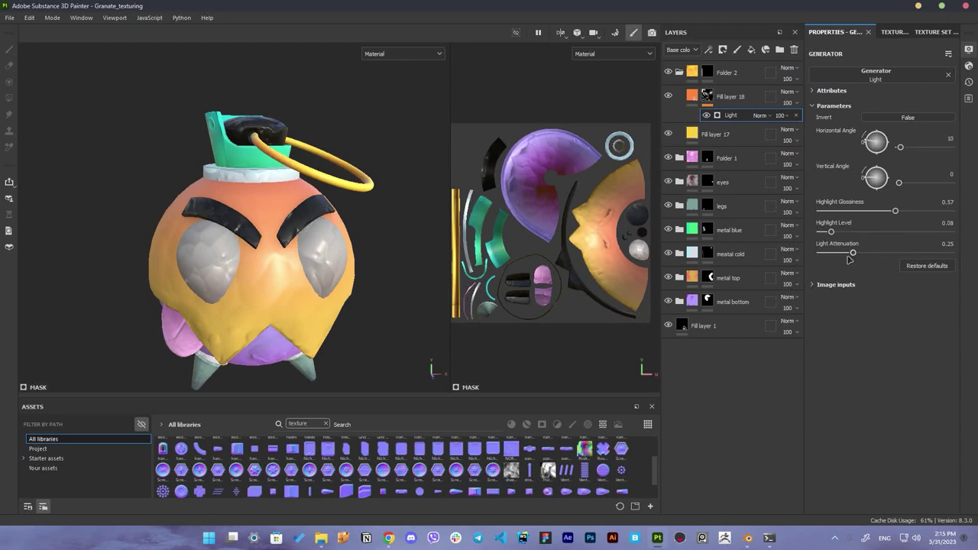
left_click_drag(848, 257, 829, 255)
left_click(678, 72)
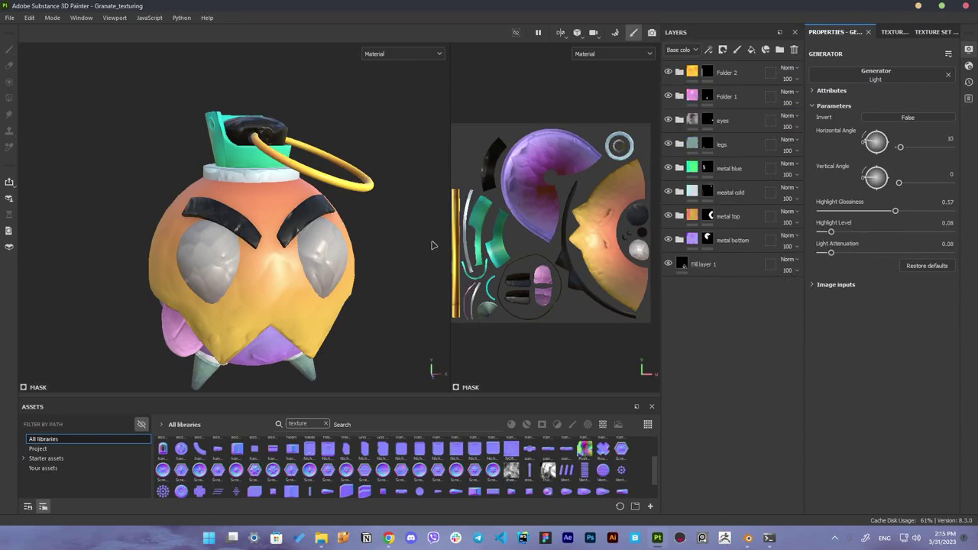
left_click(779, 49)
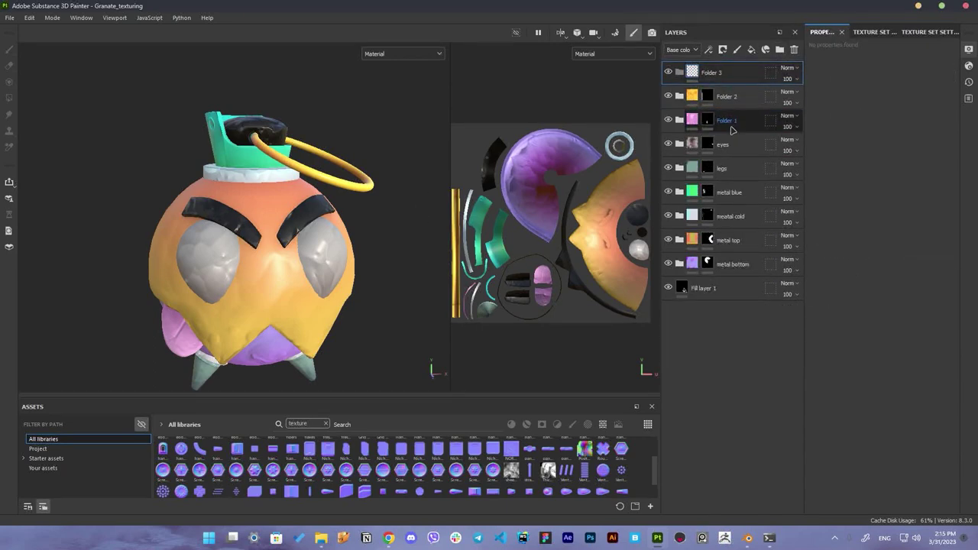
type("mo")
Rename Folder 3 to 'top' and place a black-masked Fill layer 19 inside it
left_click(729, 99)
type("g")
double_click(746, 80)
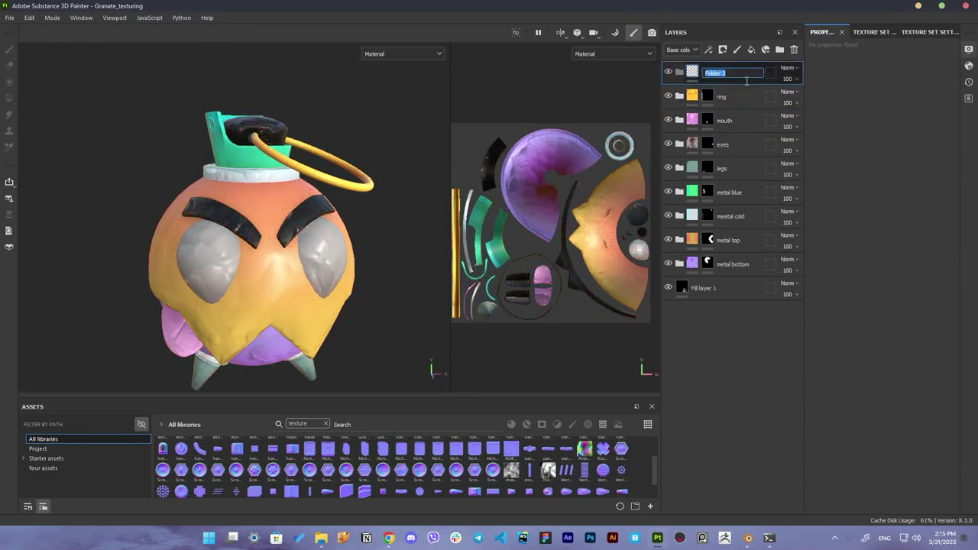
left_click(751, 50)
left_click(874, 314)
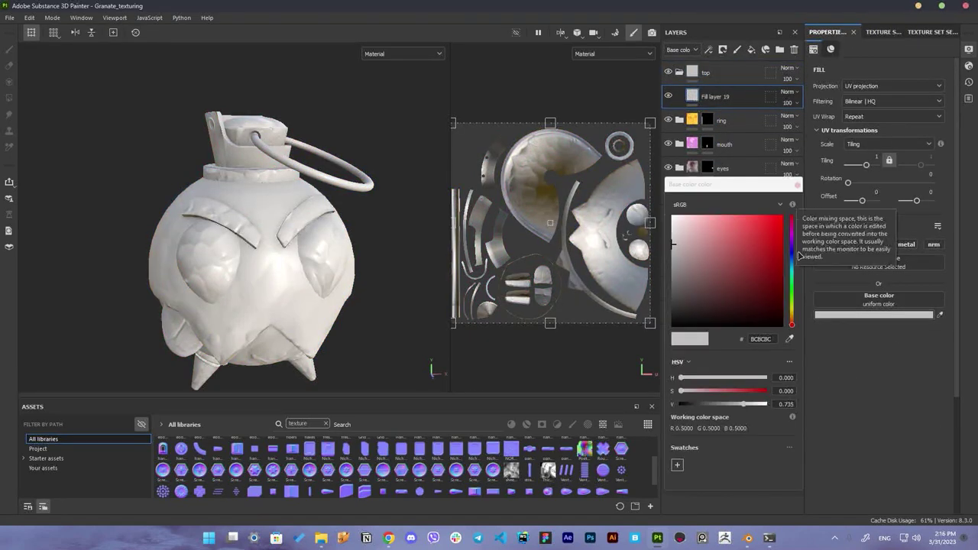
left_click_drag(672, 245, 776, 221)
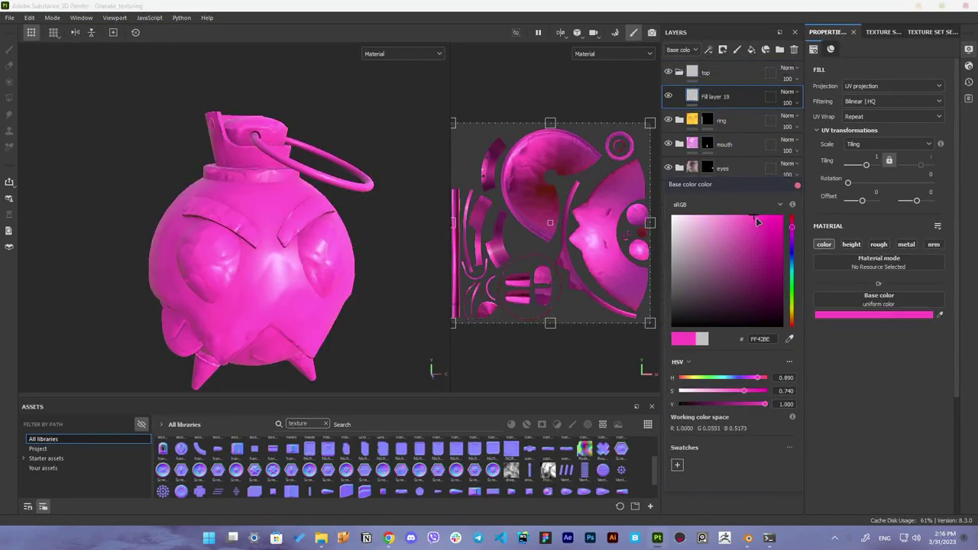
left_click(722, 49)
left_click_drag(705, 107, 707, 74)
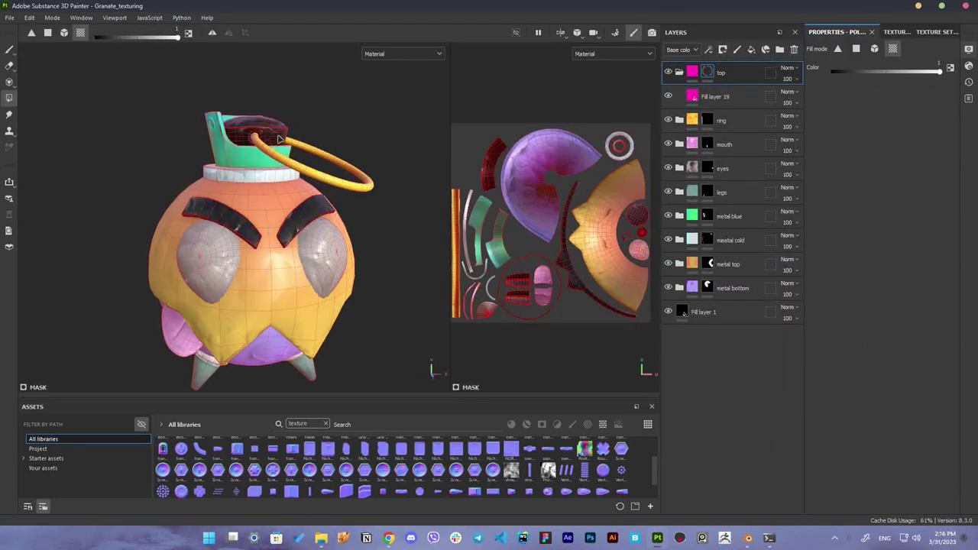
Recolour Fill layer 19 to the cap's red while viewing the cap close up
scroll(275, 168, "up", 5)
mouse_move(275, 168)
left_mouse_down("alt")
mouse_move(290, 158)
mouse_move(256, 191)
mouse_move(351, 253)
left_mouse_up("alt")
scroll(256, 191, "down", 3)
left_click(888, 316)
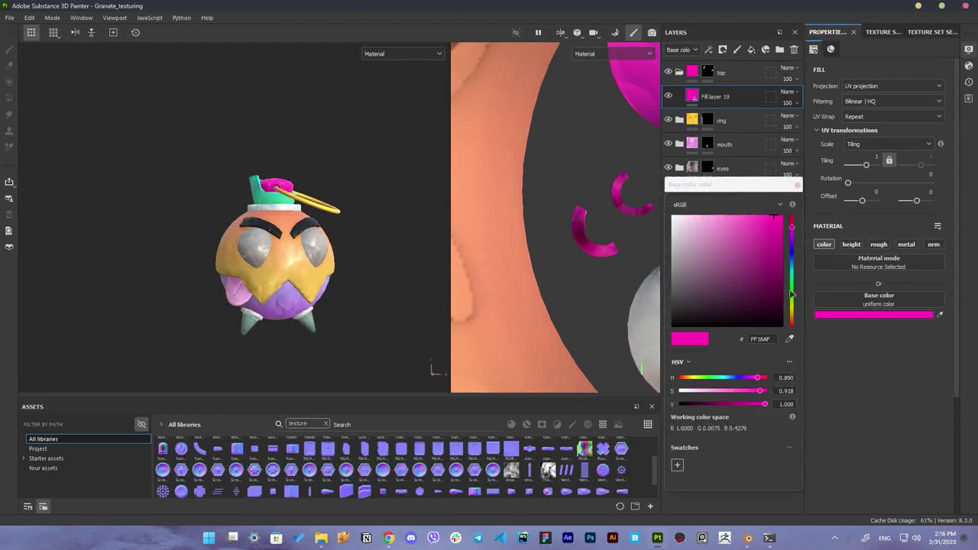
mouse_move(764, 229)
left_mouse_down()
mouse_move(778, 223)
mouse_move(797, 328)
left_mouse_up()
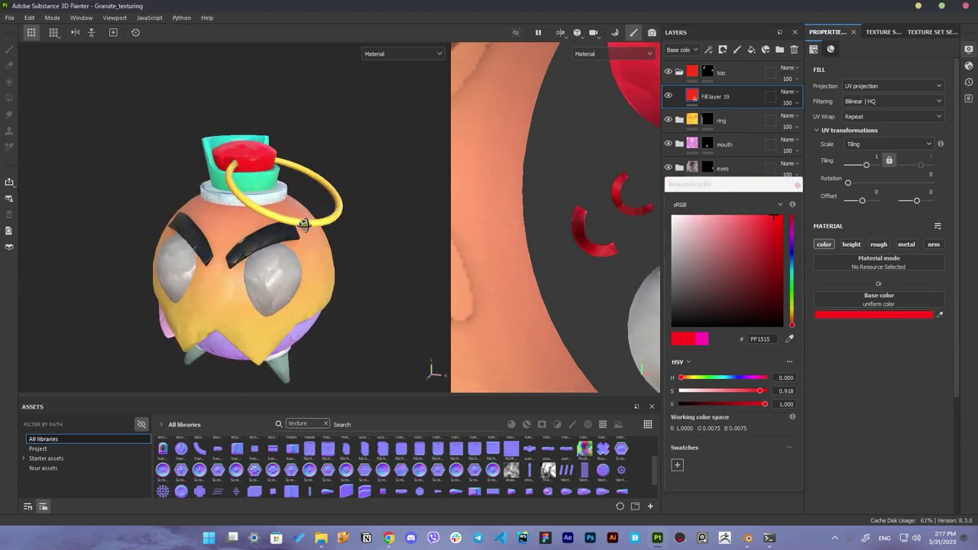
left_click_drag(290, 252, 316, 266, "alt")
scroll(316, 267, "up", 5)
left_click(879, 310)
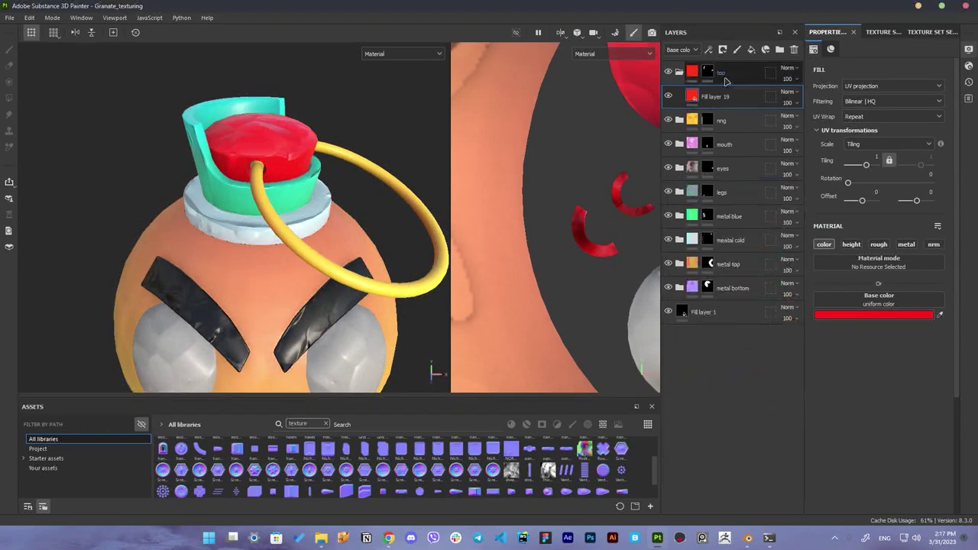
Add an orange fill with an inverted 3D linear gradient mask, tuning balance and contrast
left_click(752, 49)
left_click(873, 314)
left_click(751, 219)
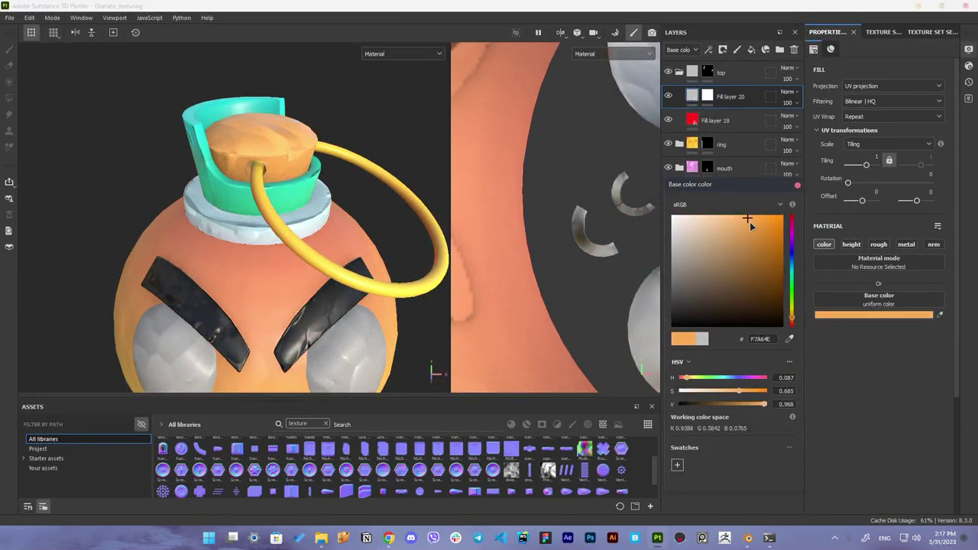
right_click(719, 96)
left_click(741, 376)
left_click_drag(821, 160, 921, 160)
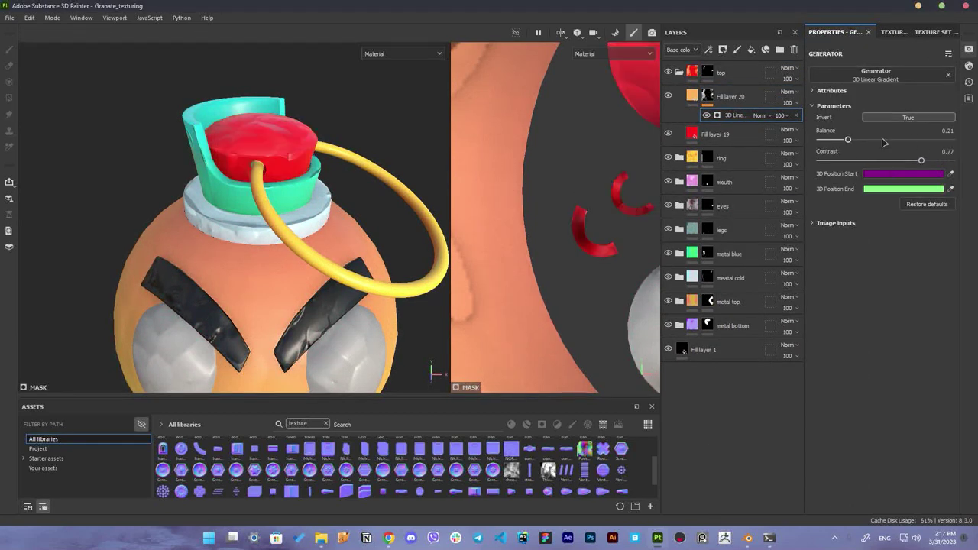
left_click(908, 117)
left_click_drag(845, 139, 836, 140)
left_click_drag(894, 161, 843, 162)
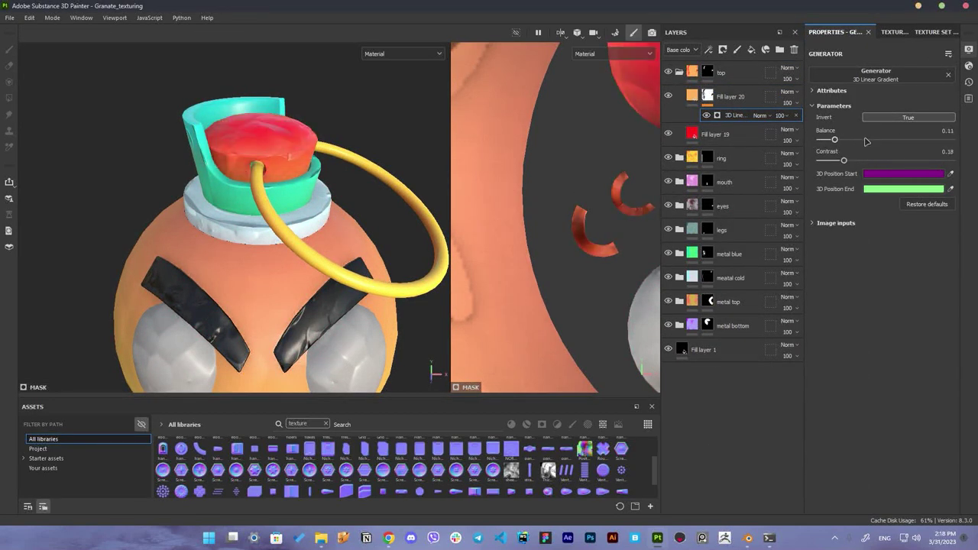
scroll(425, 238, "down", 3)
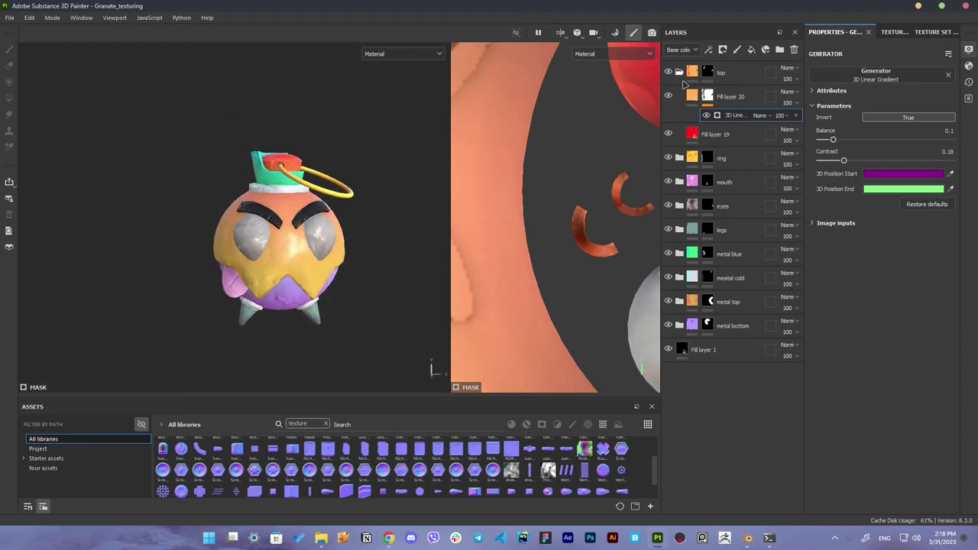
key("ctrl+g")
Add a dark red fill layer to the folder and mask the folder to the eyebrow mesh parts
left_click(751, 48)
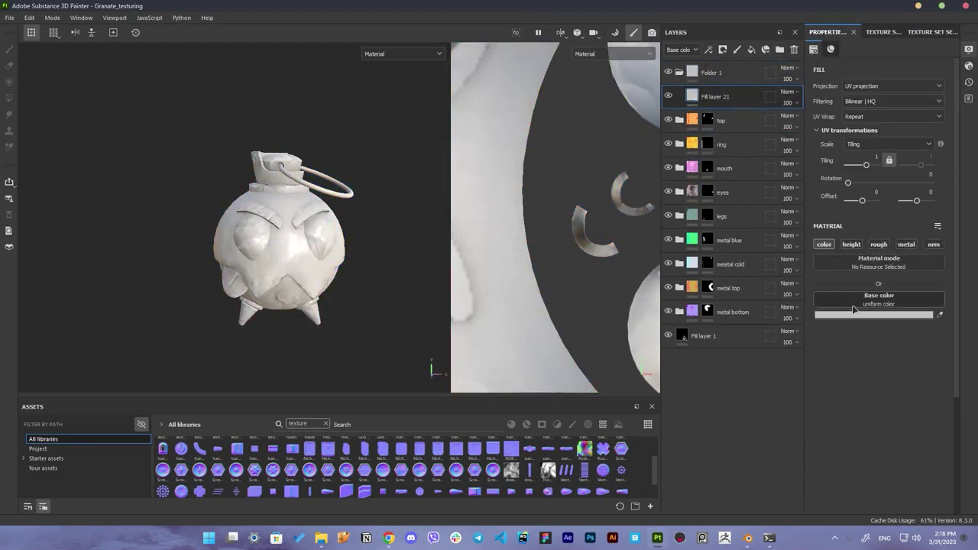
left_click(873, 314)
left_click(767, 290)
left_click(718, 72)
left_click(722, 49)
left_click(720, 67)
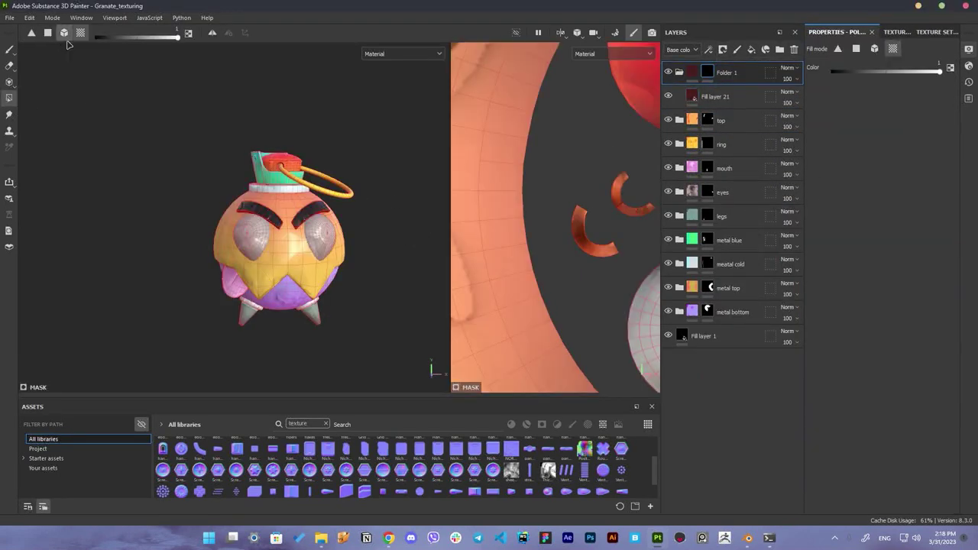
Add a brown fill layer with a higher-contrast 3D Linear Gradient mask
left_click(751, 49)
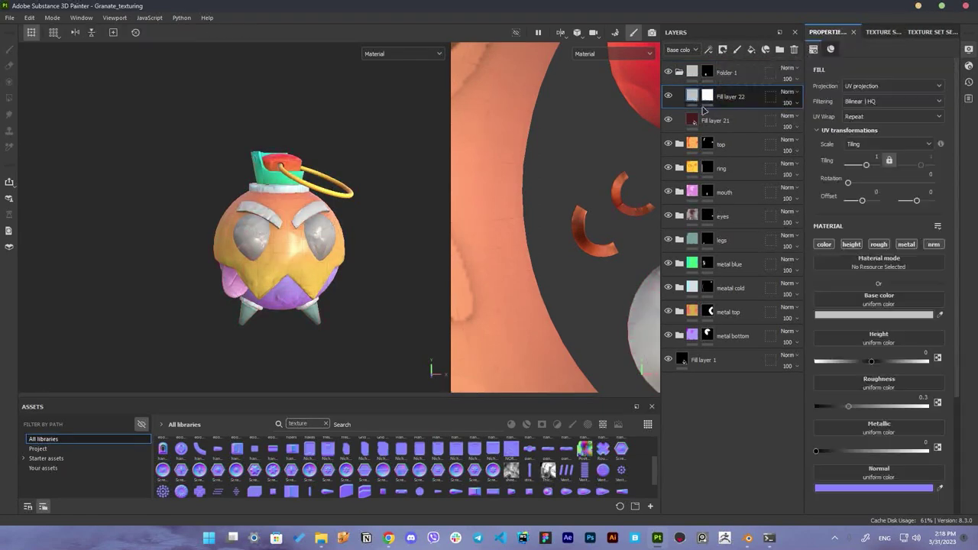
left_click(873, 314)
left_click(746, 298)
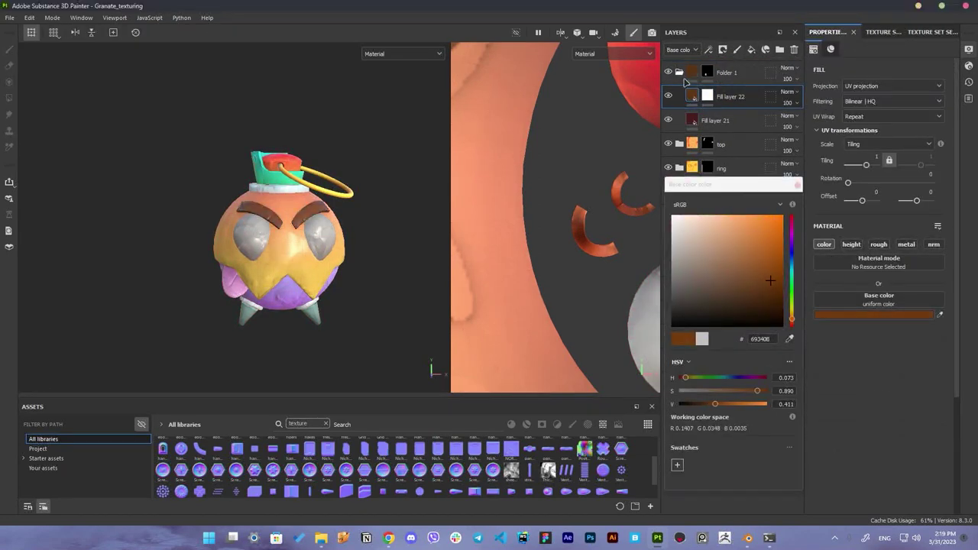
right_click(708, 96)
left_click(727, 396)
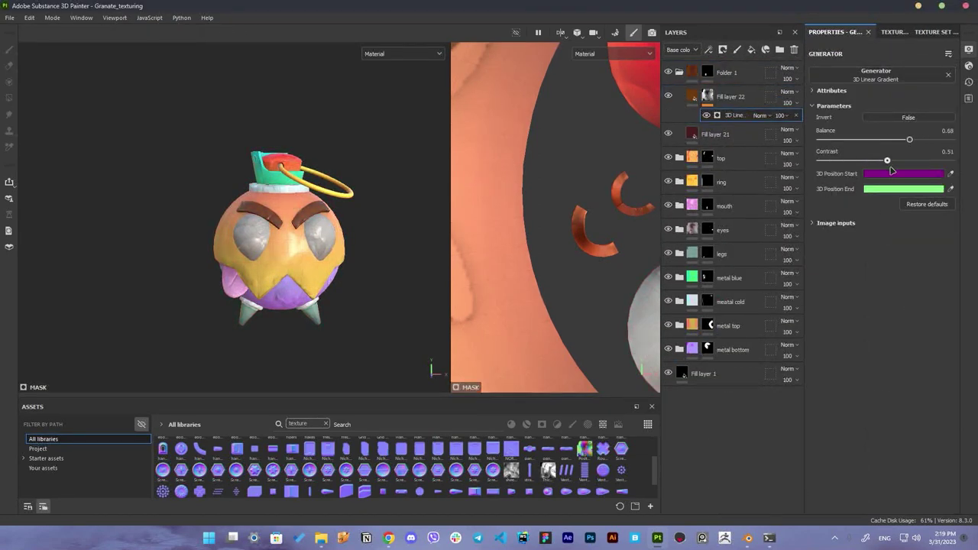
left_click_drag(891, 169, 911, 152)
Fine-tune the brown and dark red eyebrow colours, then rename the folder 'broun'
left_click(692, 96)
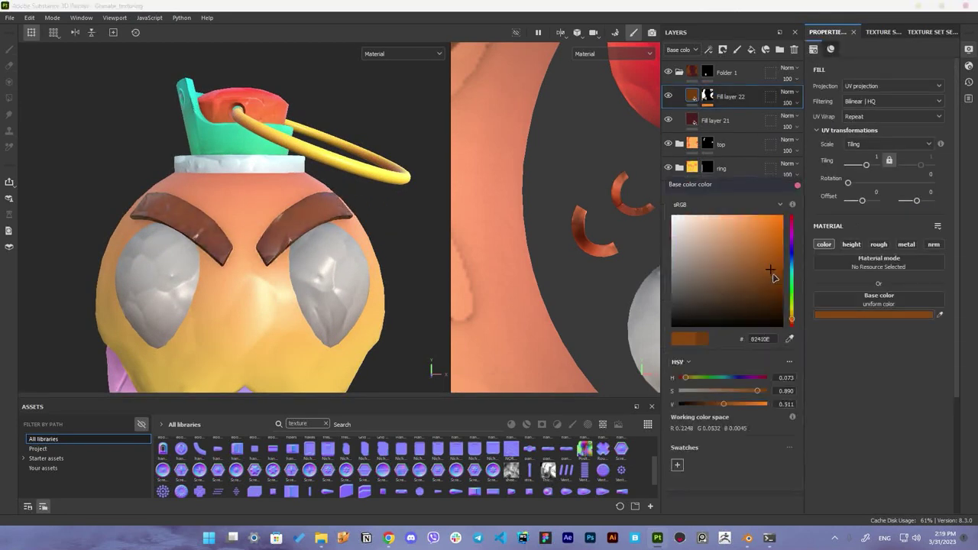
left_click(692, 119)
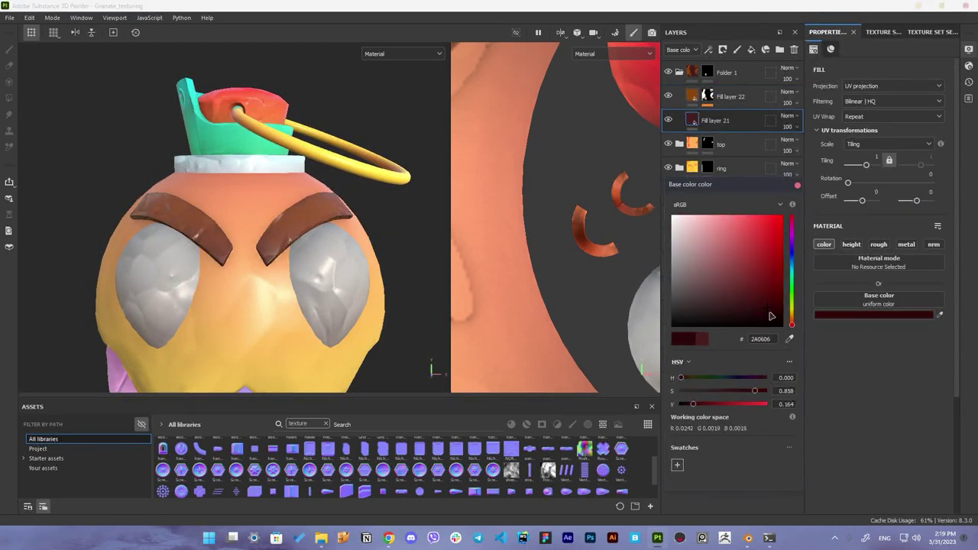
left_click(707, 96)
left_click_drag(367, 252, 420, 266, "alt")
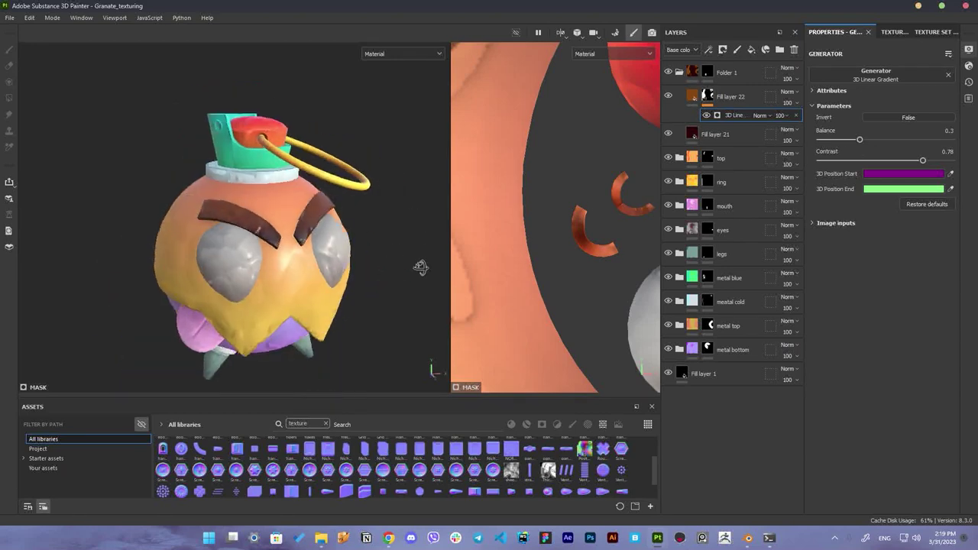
left_click(692, 134)
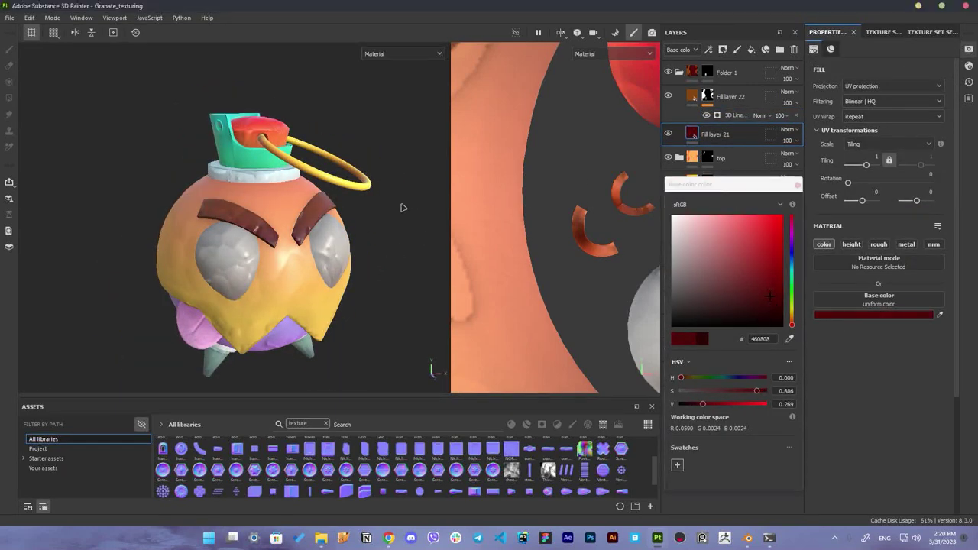
double_click(727, 72)
type("broun")
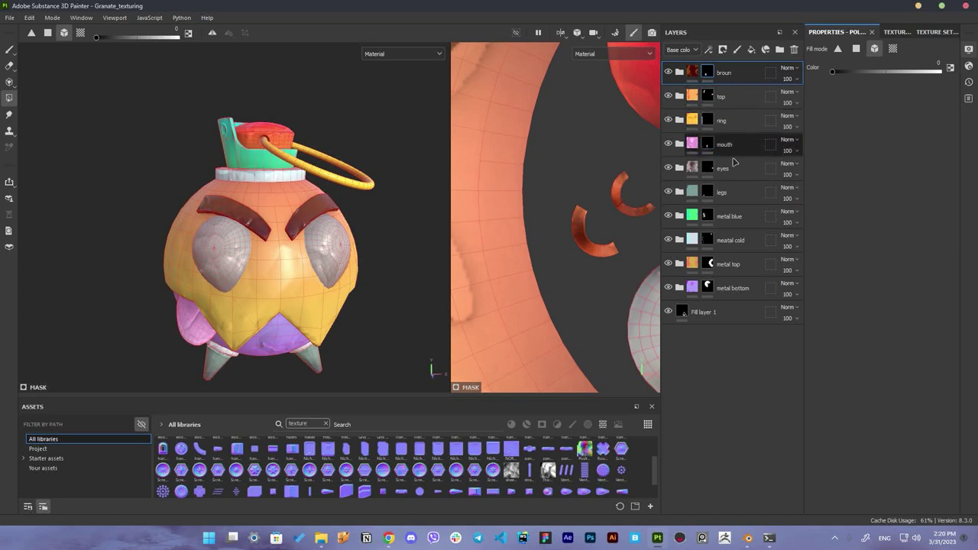
Add a black mask to the white eye fill layer, Fill layer 14, in the eyes folder
left_click(718, 168)
left_click(679, 168)
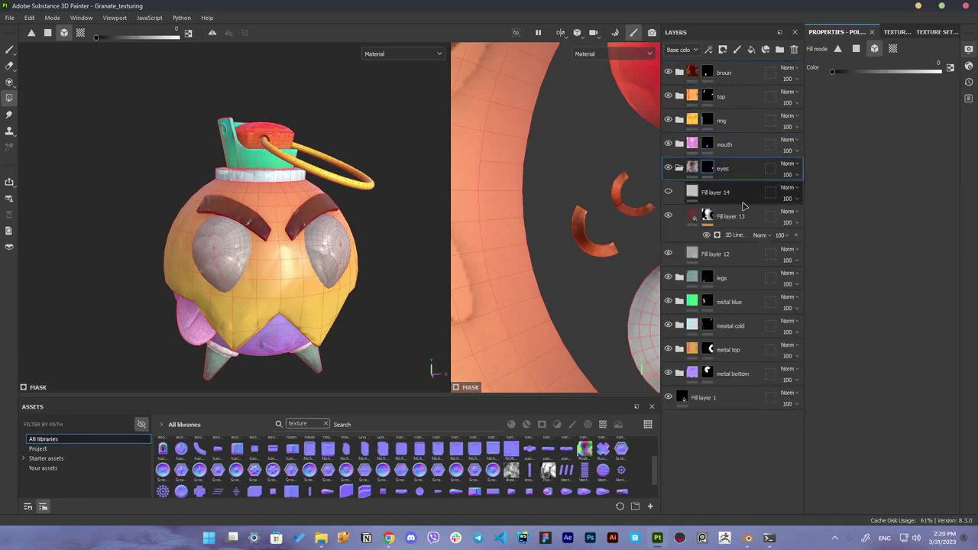
left_click(692, 192)
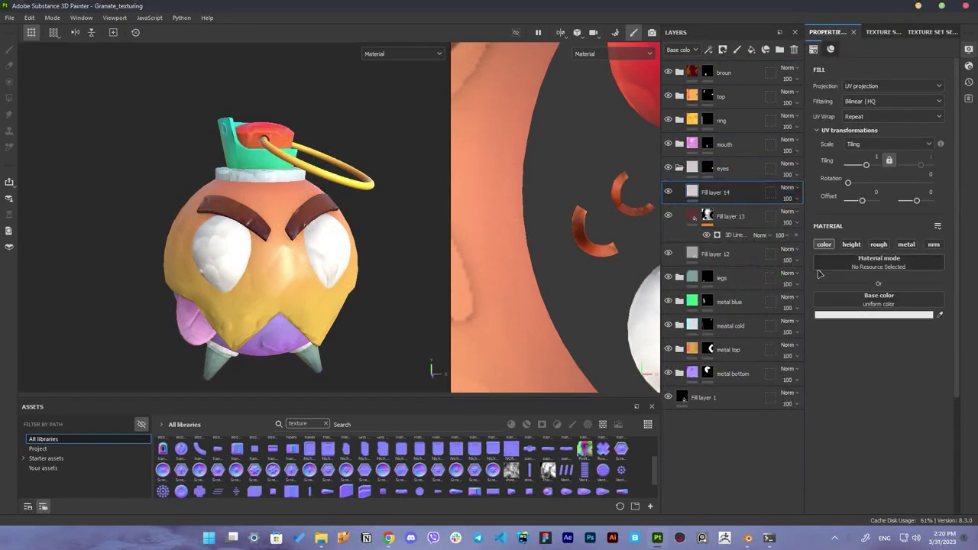
left_click(723, 49)
left_click(752, 76)
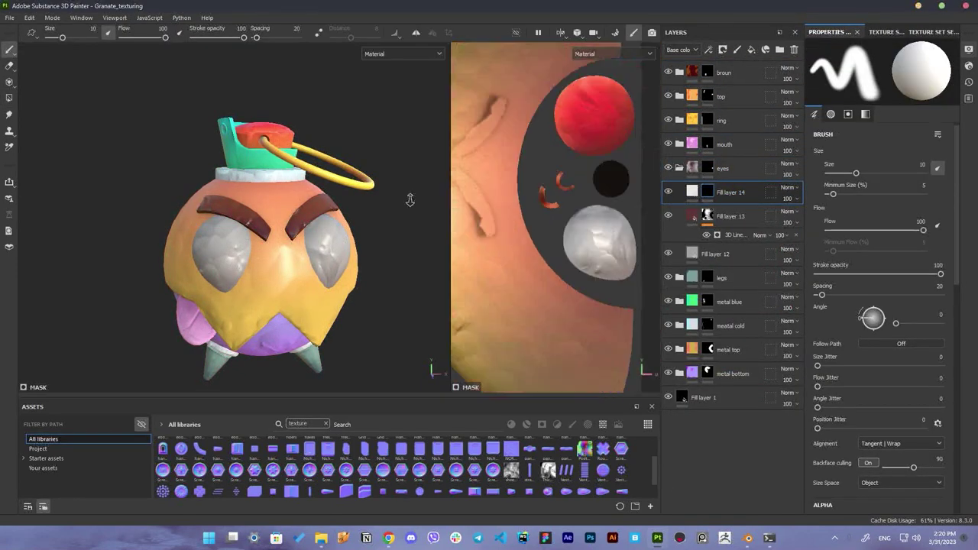
Browse all asset libraries with labelled thumbnails and choose the Artistic Hair brush
scroll(599, 244, "up", 10)
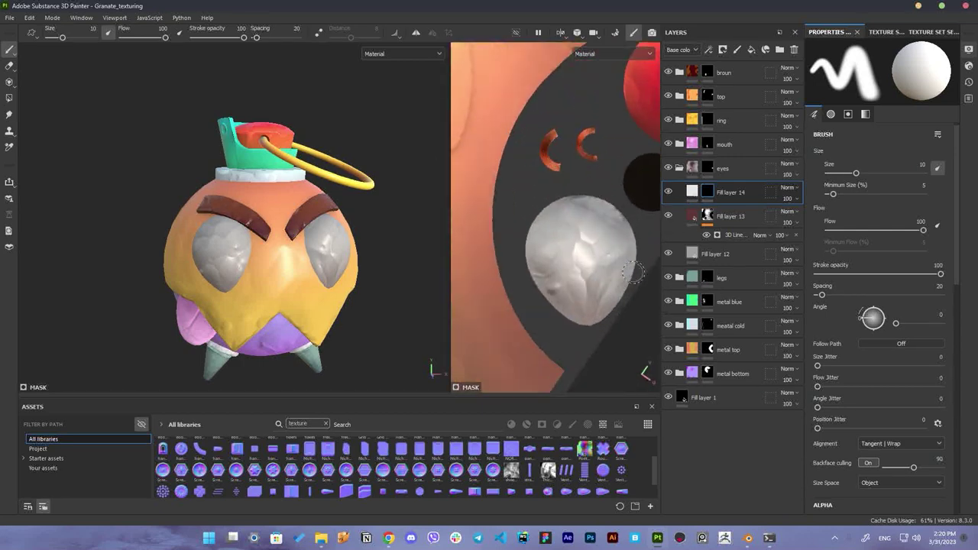
left_click(24, 458)
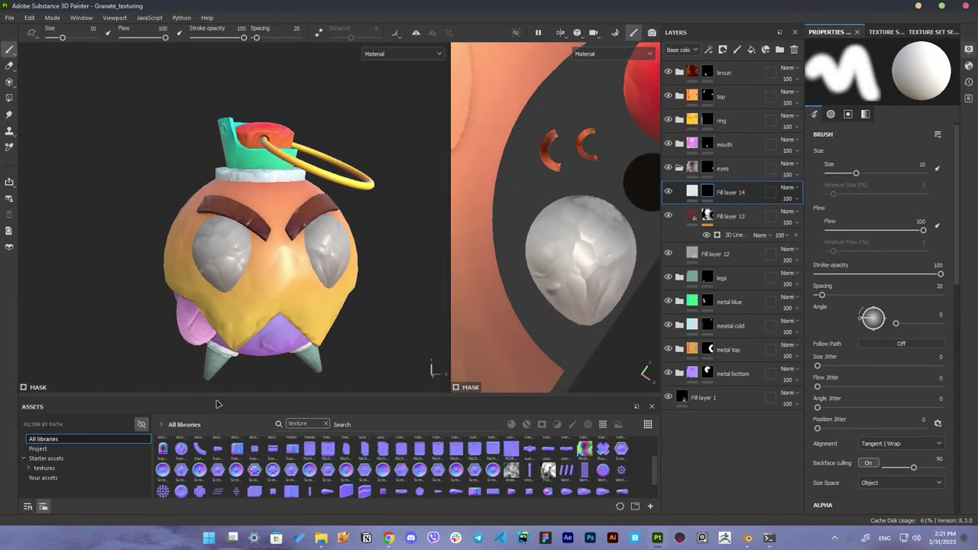
left_click(44, 468)
left_click(46, 486)
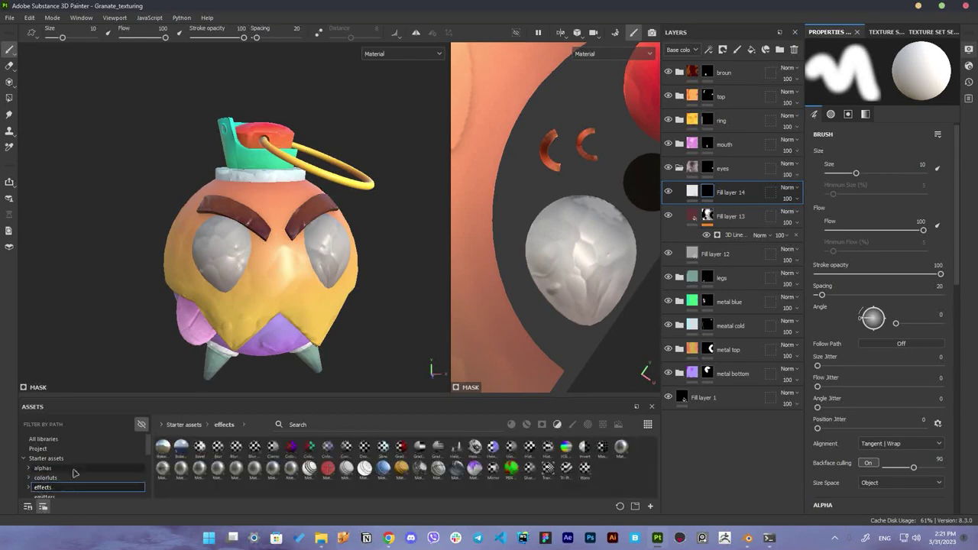
left_click(46, 467)
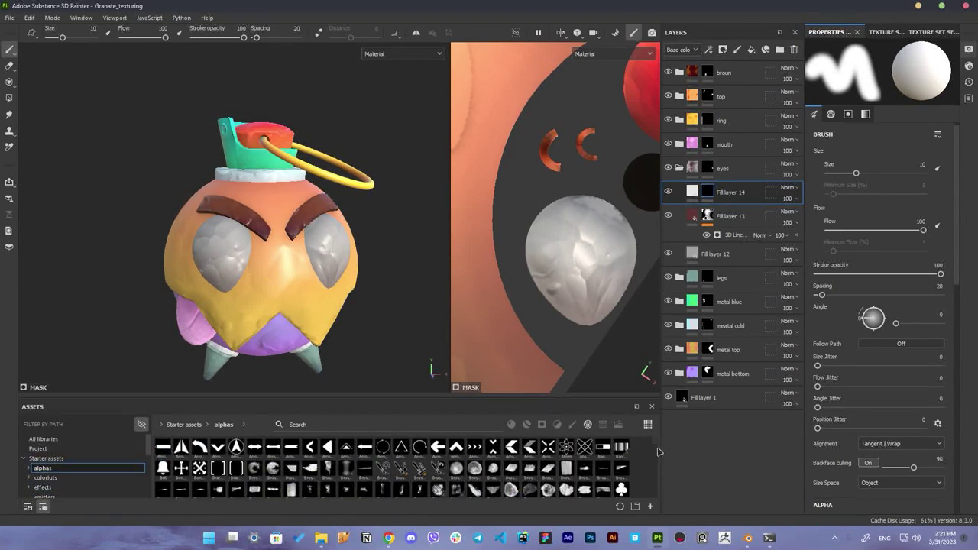
left_click_drag(344, 398, 344, 331)
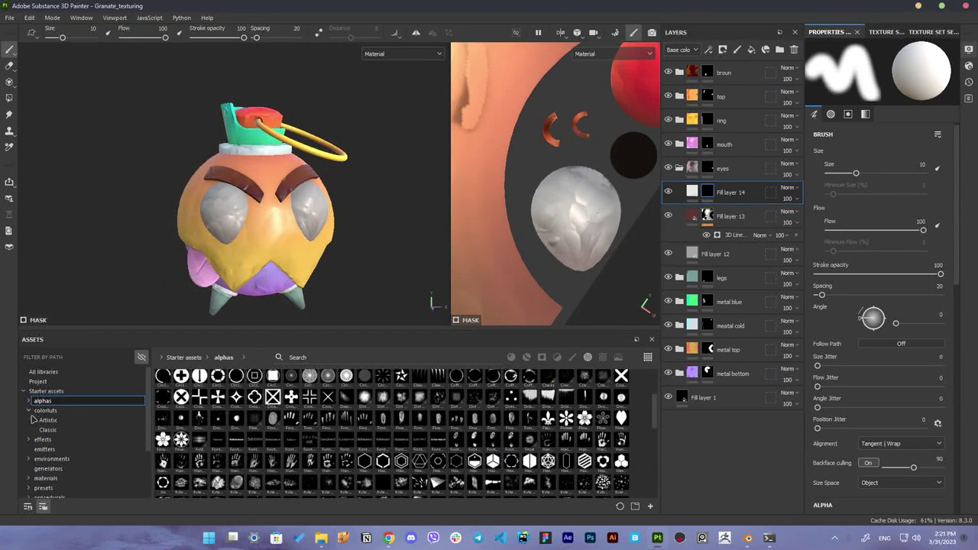
left_click(45, 412)
left_click(187, 449)
left_click(647, 357)
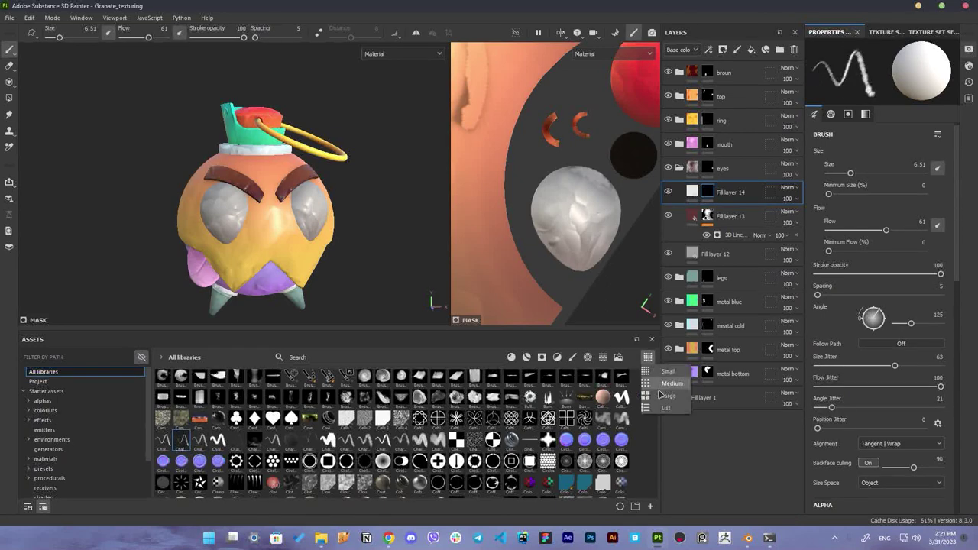
left_click(664, 389)
Paint white over the grey right side of the eye
left_click(275, 418)
scroll(566, 269, "up", 2)
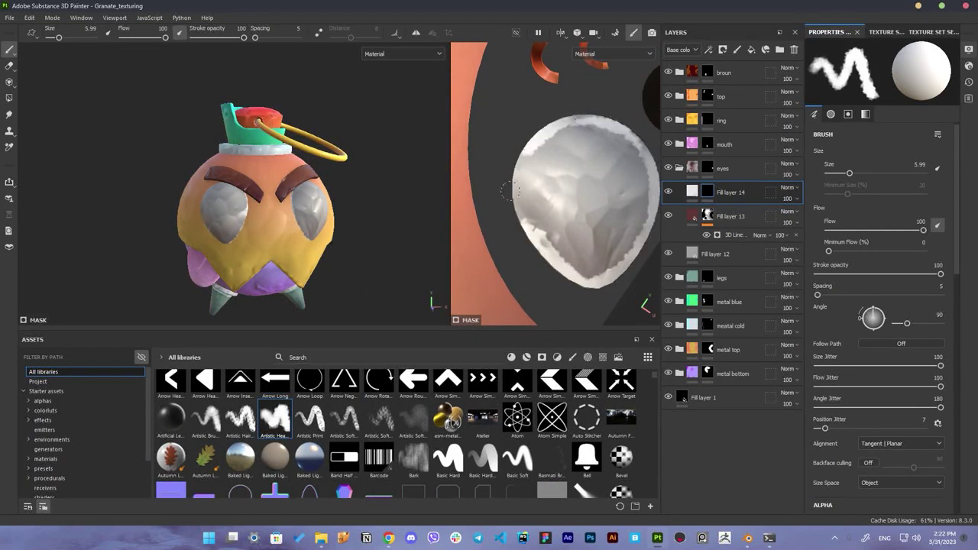
left_click_drag(624, 134, 549, 239)
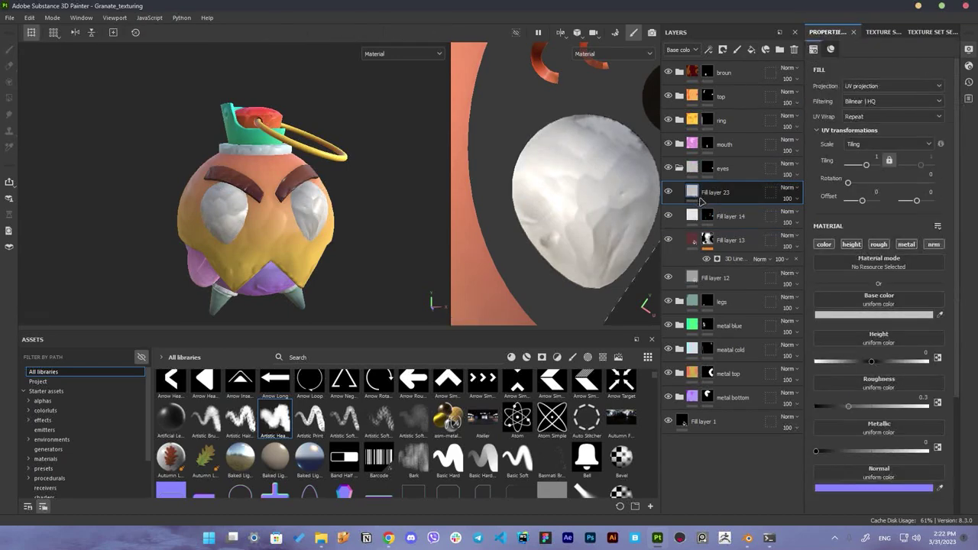
Create Fill layer 23 in black without a paint sublayer, ready to paint its mask
right_click(730, 193)
left_click(734, 439)
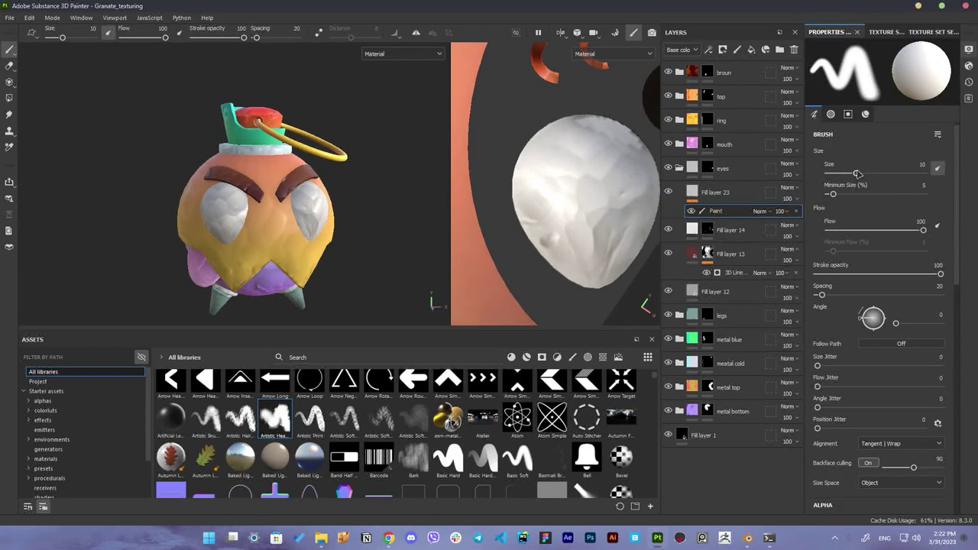
right_click(747, 210)
left_click(535, 229)
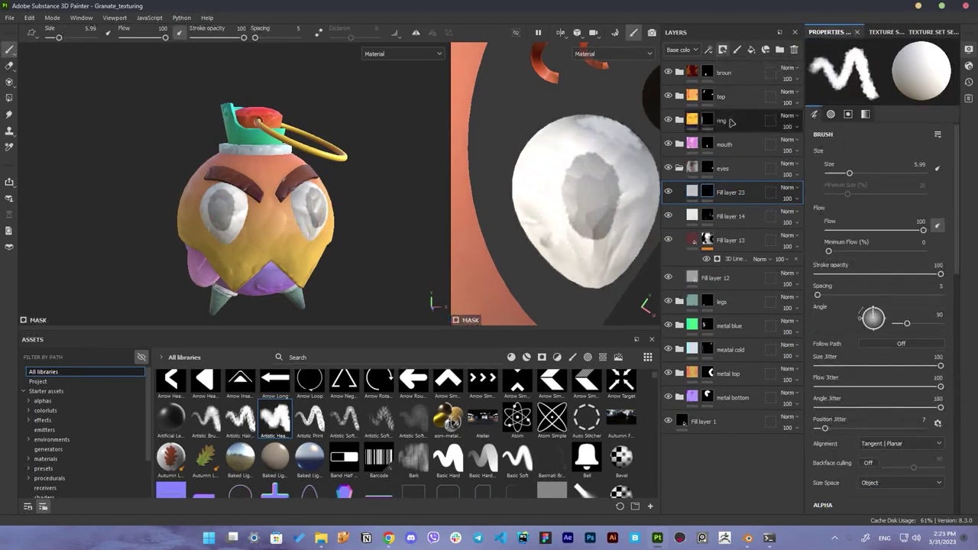
left_click(871, 314)
left_click(712, 195)
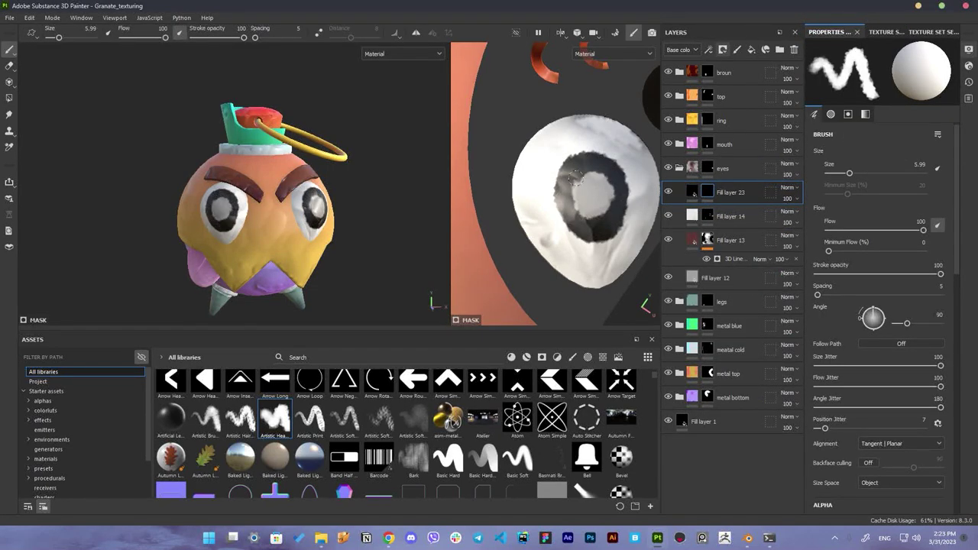
Paint the dark iris ring around the pupil, trimming its lower edge
left_click_drag(586, 168, 603, 219)
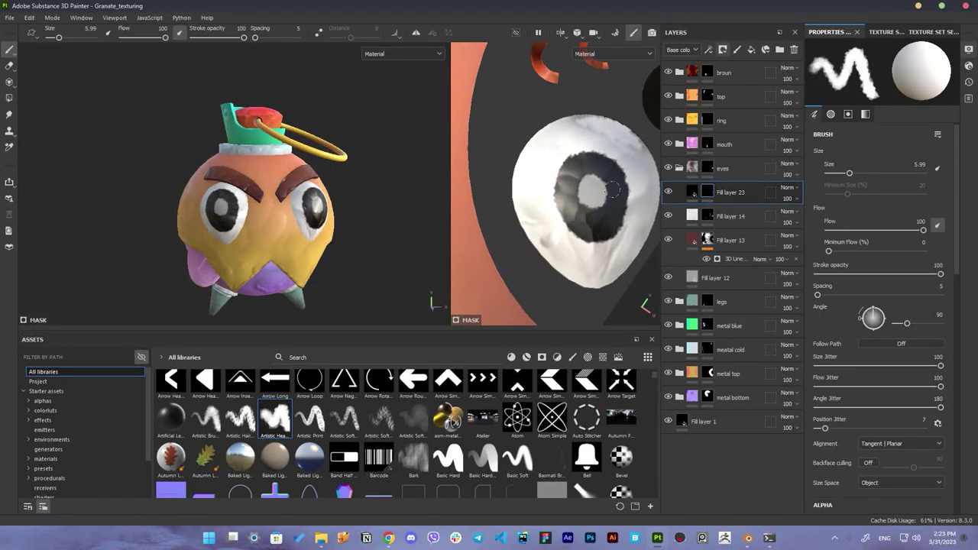
left_click(791, 287)
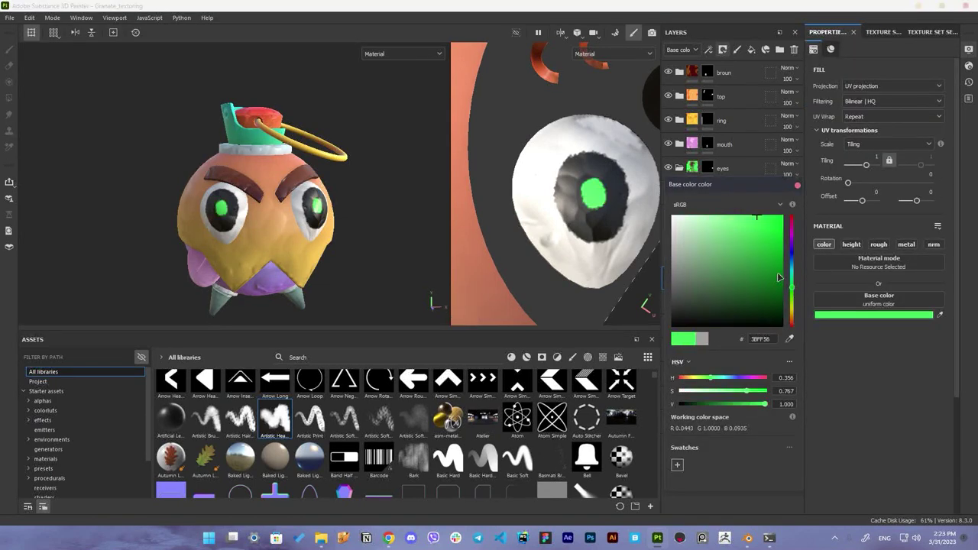
left_click(825, 200)
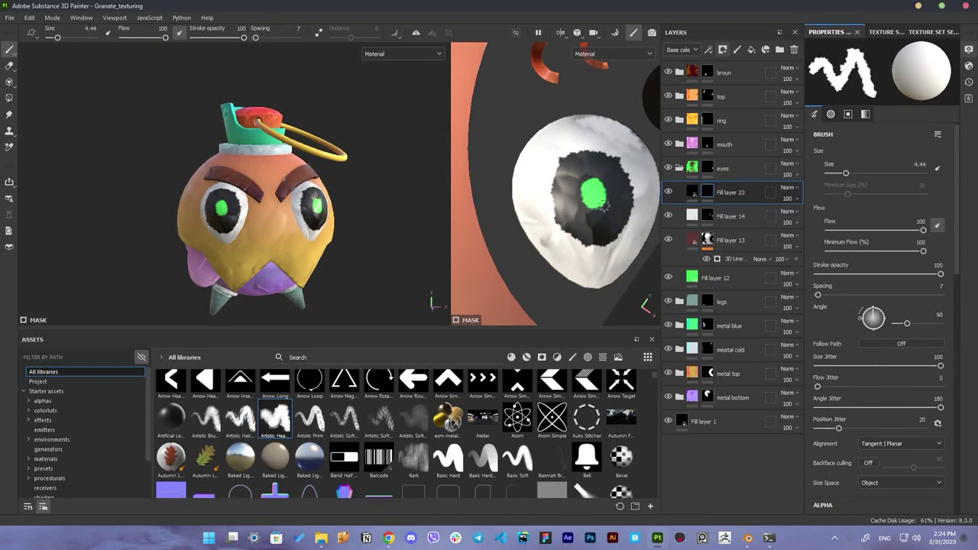
key("x")
left_click_drag(564, 223, 633, 221)
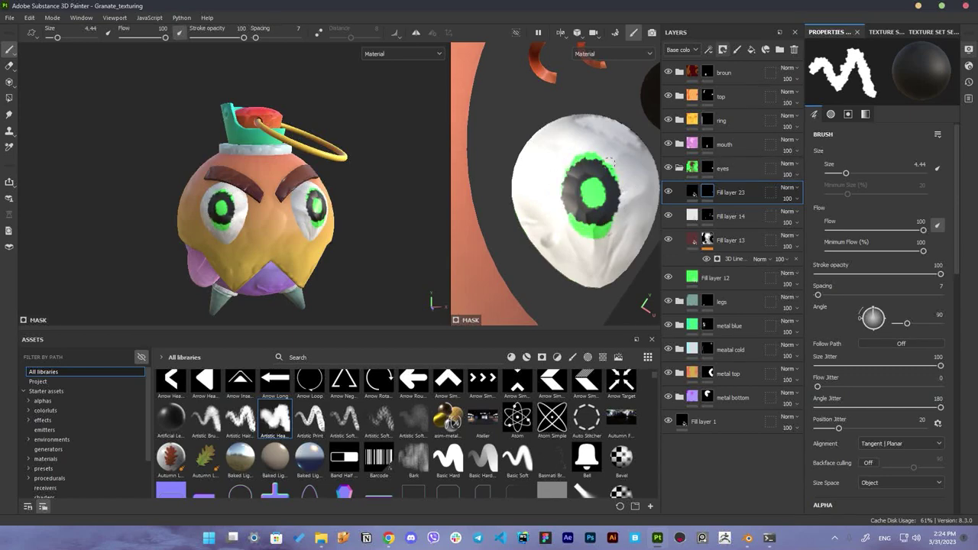
key("x")
left_click_drag(602, 202, 590, 178)
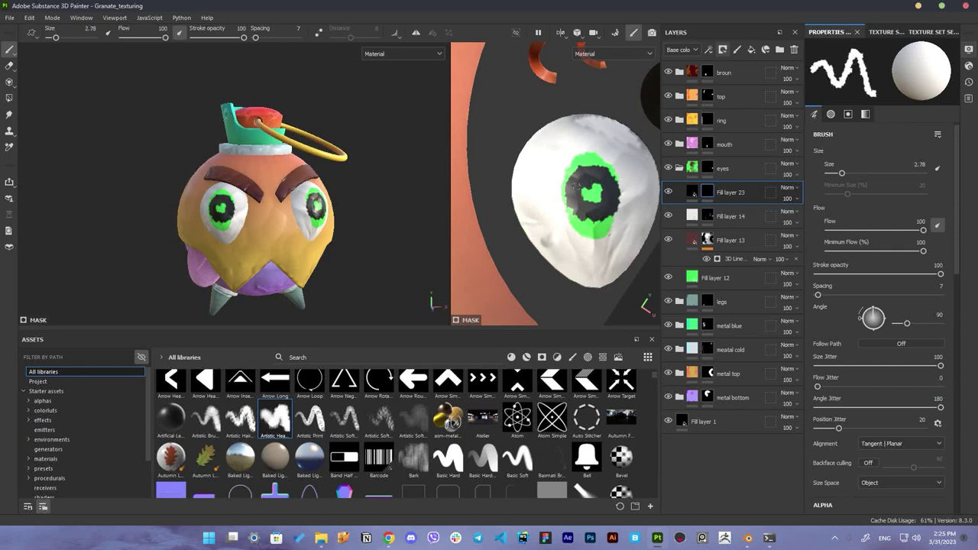
Touch up the eye white near the lower iris and turn the heart pupils pink
left_click(707, 216)
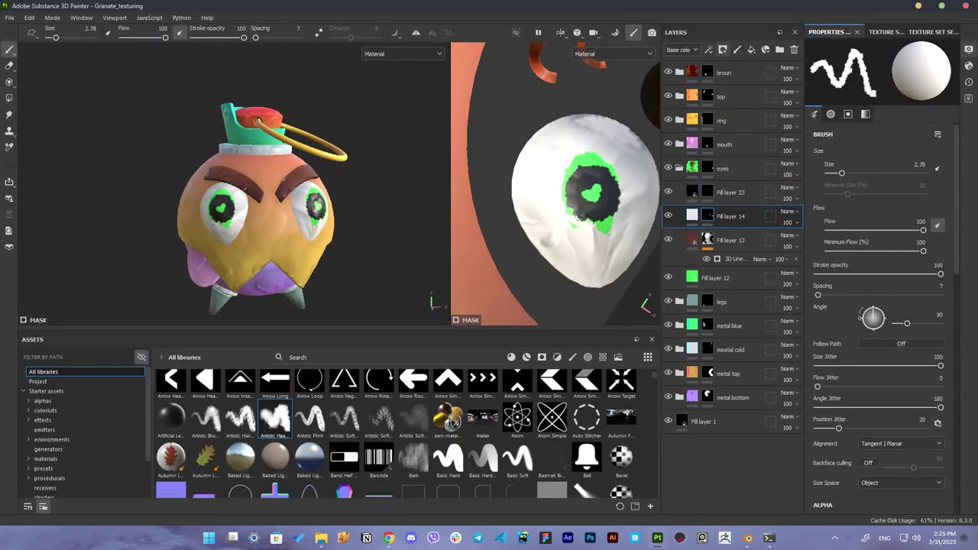
left_click_drag(604, 223, 615, 233)
left_click(726, 192)
left_click(874, 314)
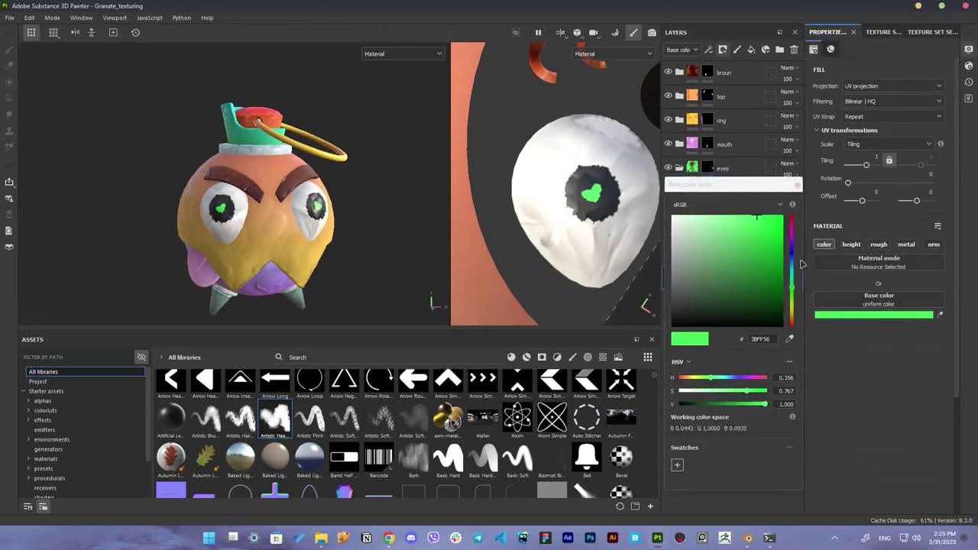
left_click_drag(791, 289, 794, 238)
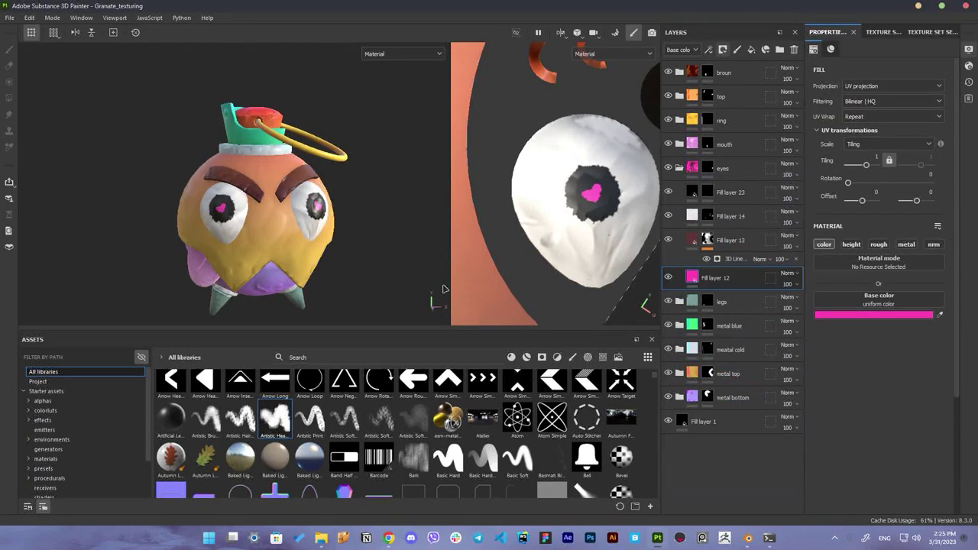
mouse_move(364, 204)
left_mouse_down("alt")
mouse_move(357, 263)
mouse_move(406, 234)
left_mouse_up("alt")
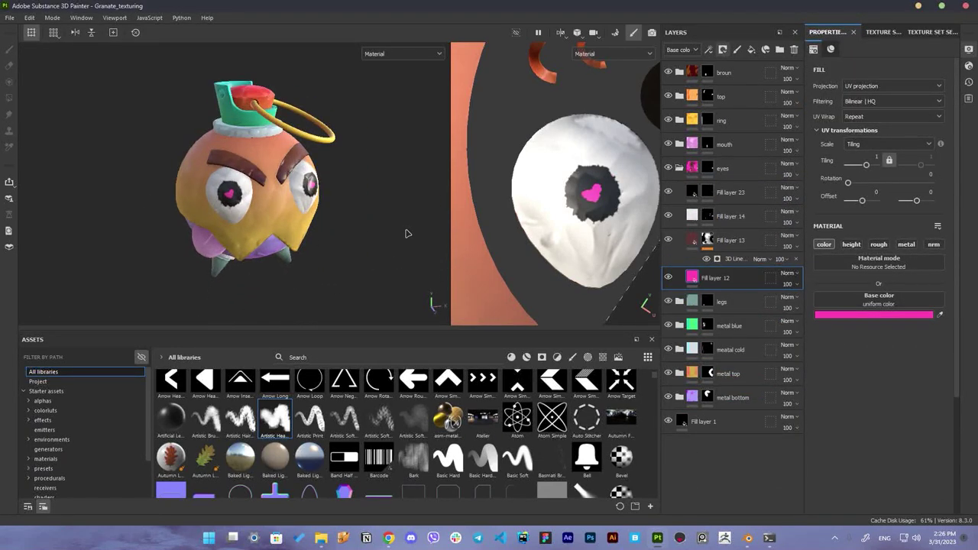
left_click(707, 217)
left_click(708, 195)
scroll(611, 177, "up", 1)
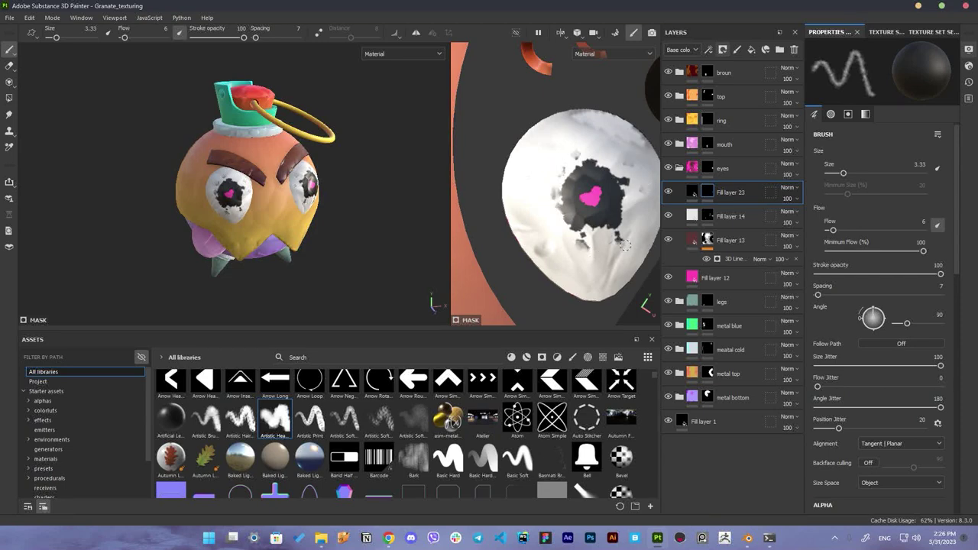
Add Fill layer 24 in the metal top folder with a pale yellow base colour
left_click(679, 168)
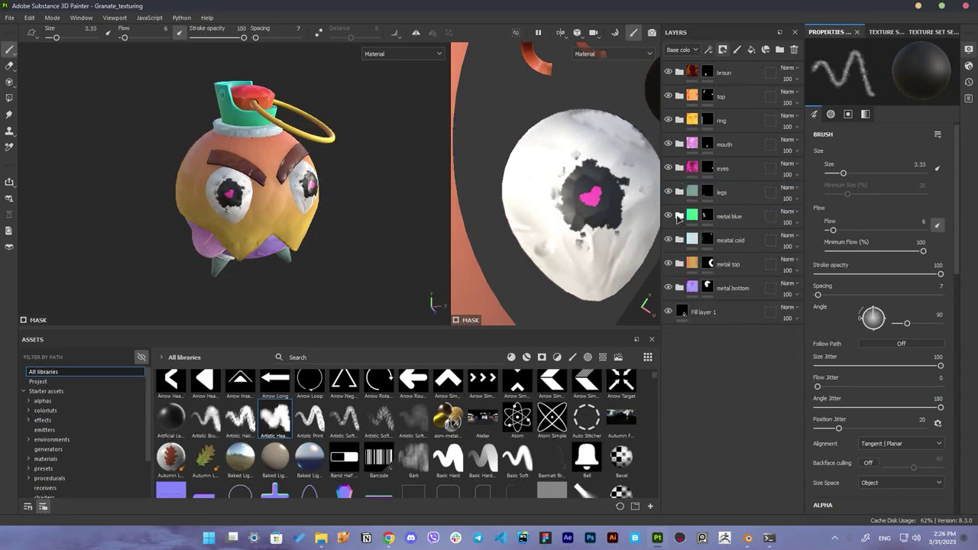
left_click(682, 266)
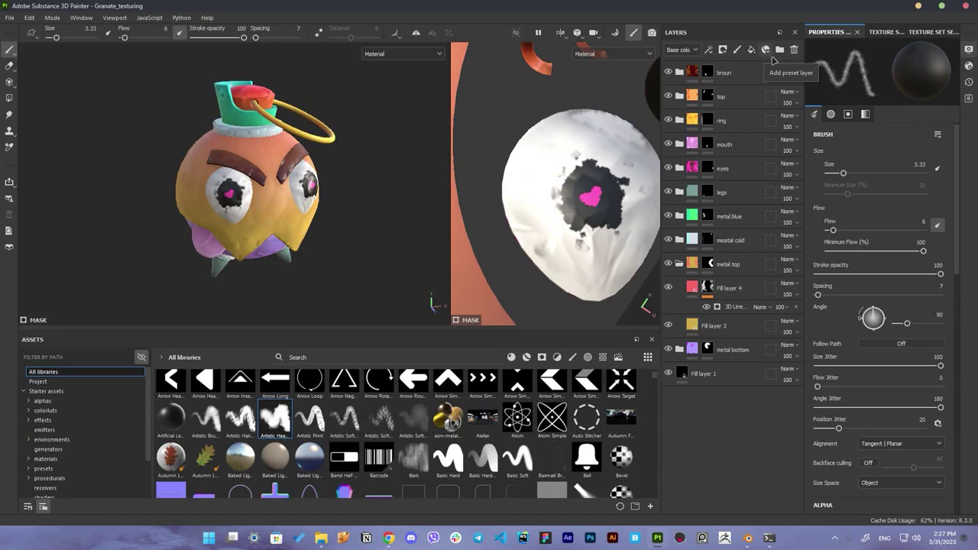
left_click(765, 49)
key("ctrl+z")
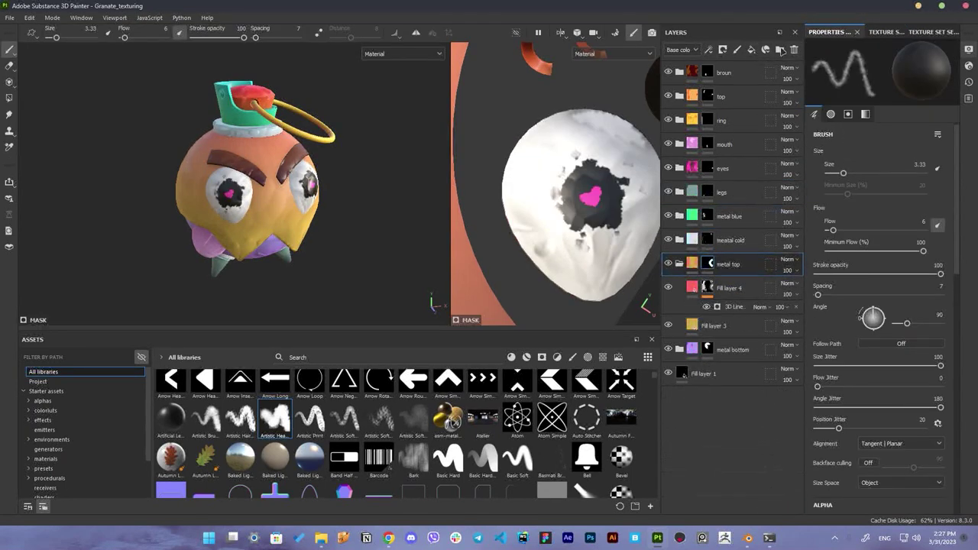
left_click(750, 49)
left_click(873, 314)
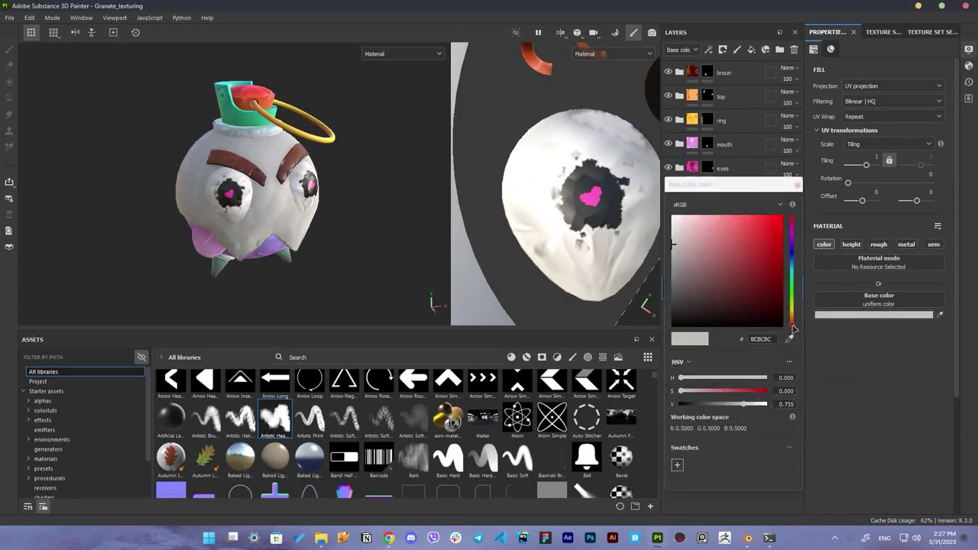
left_click_drag(793, 327, 793, 317)
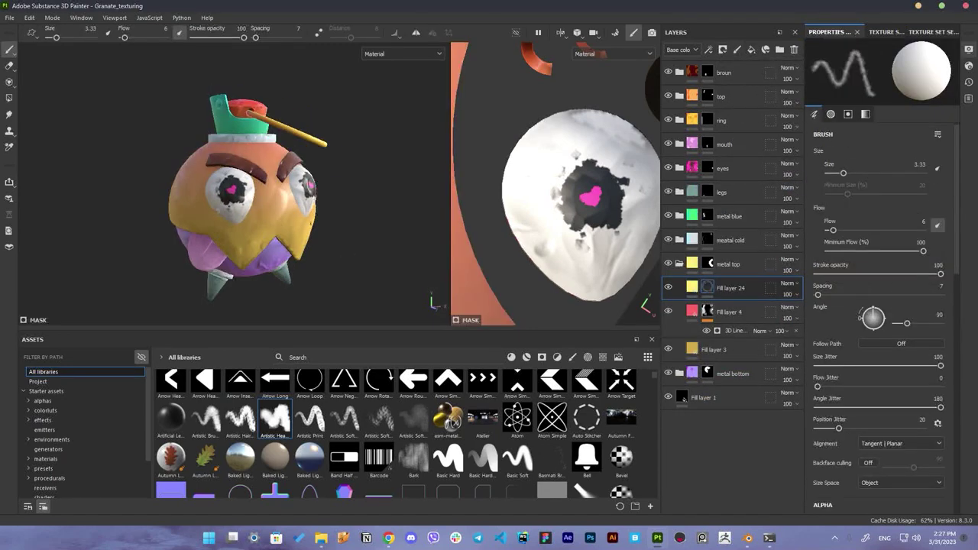
left_click(691, 287)
left_click(873, 314)
left_click(705, 222)
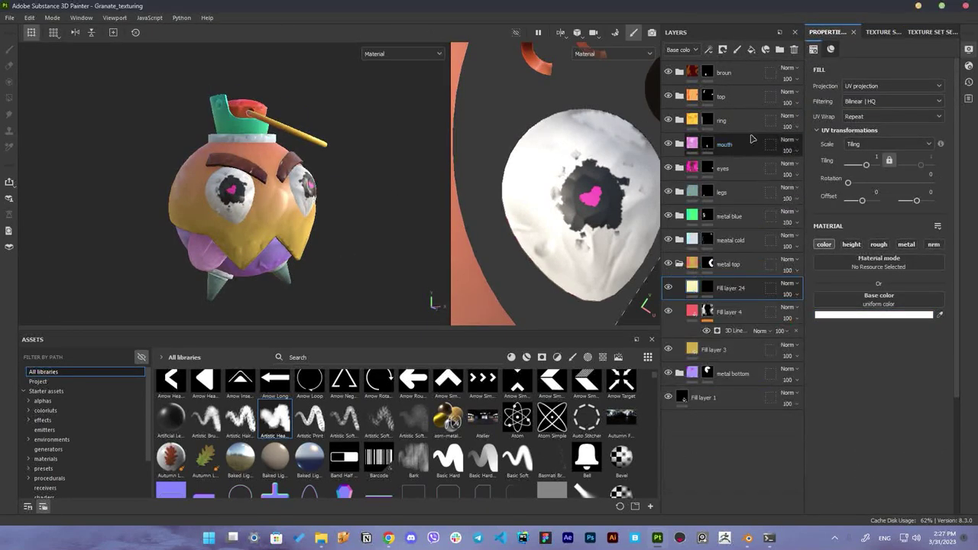
Start the lettering with the brush and set Fill layer 24's colour to green
left_click_drag(344, 214, 222, 219, "alt")
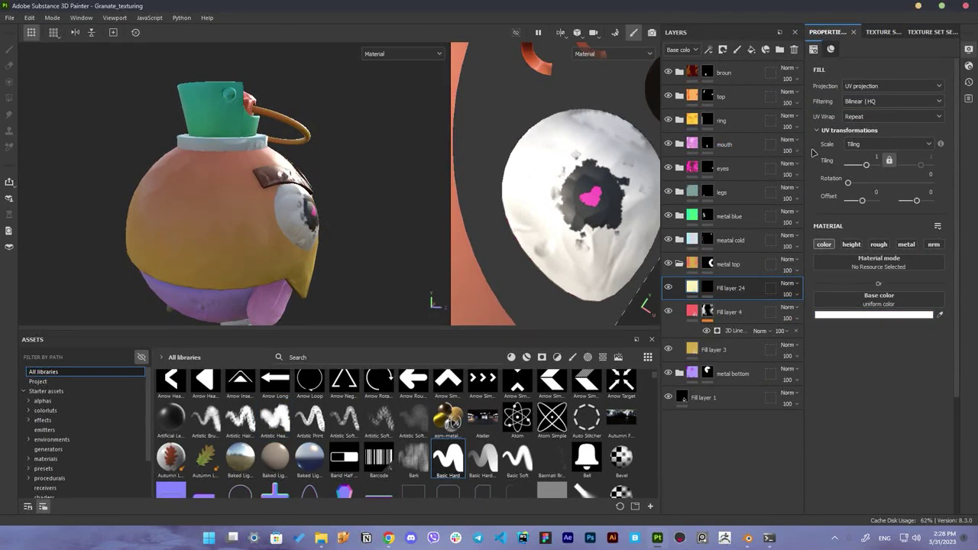
key("1")
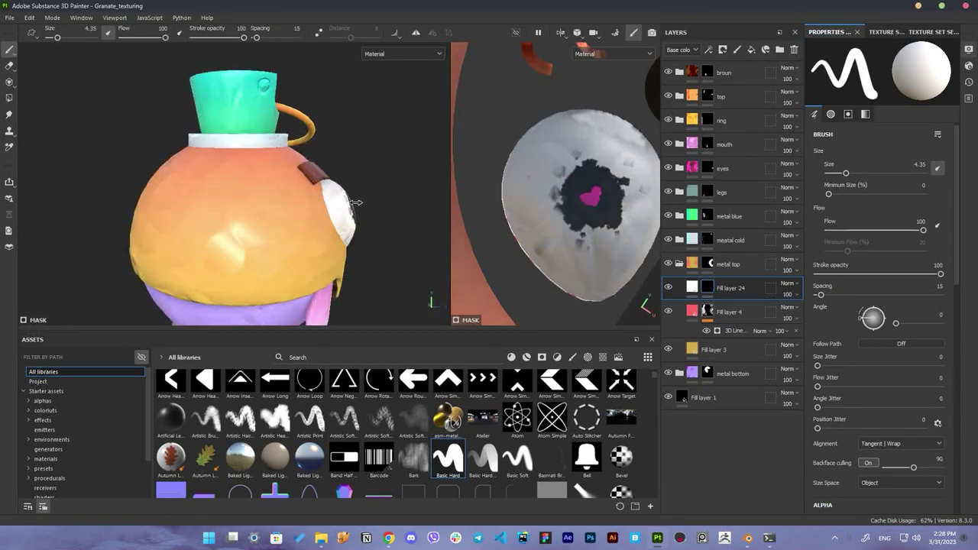
left_click_drag(229, 200, 282, 201, "alt")
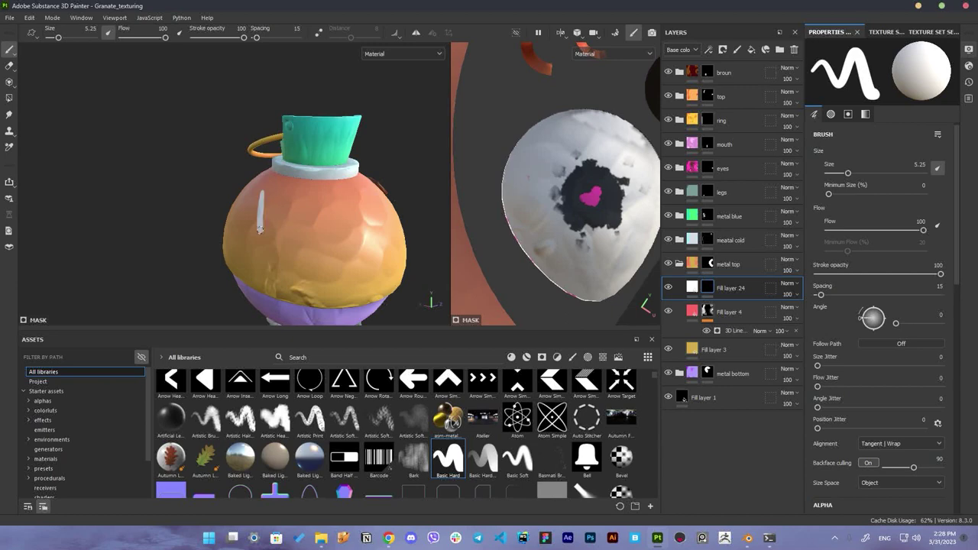
left_click(692, 287)
left_click(874, 314)
mouse_move(791, 252)
left_mouse_down()
mouse_move(791, 295)
mouse_move(767, 217)
left_mouse_up()
key("1")
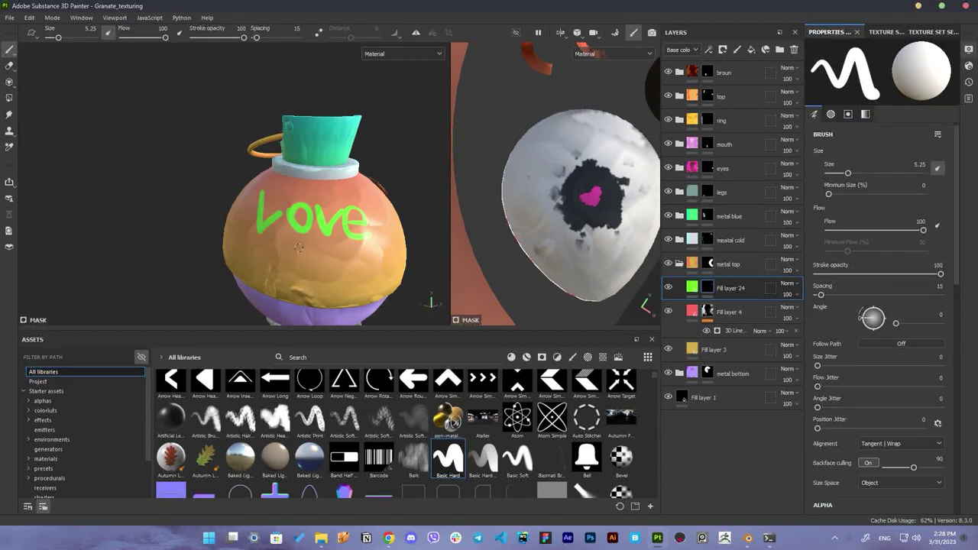
key("ctrl+z")
key("ctrl+z")
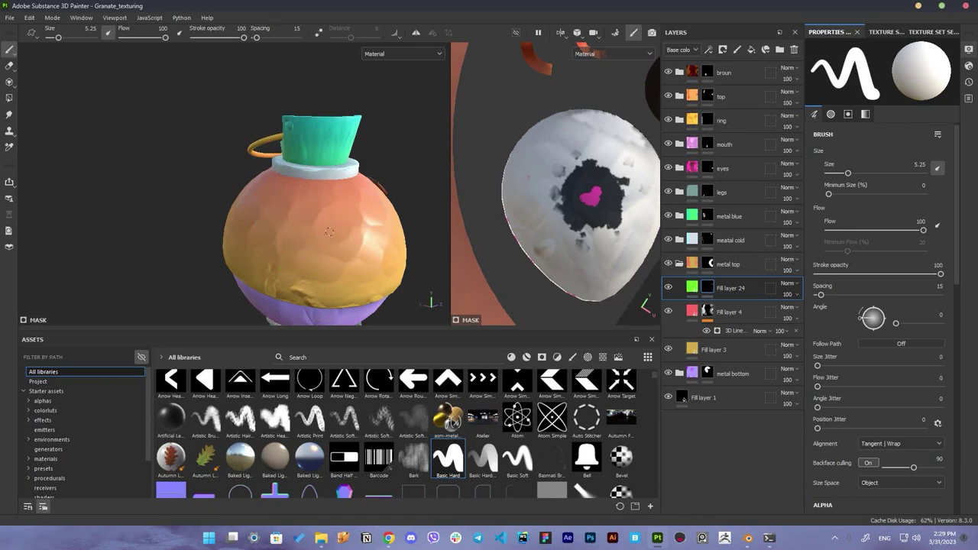
left_click(714, 294)
left_click_drag(770, 264, 767, 217)
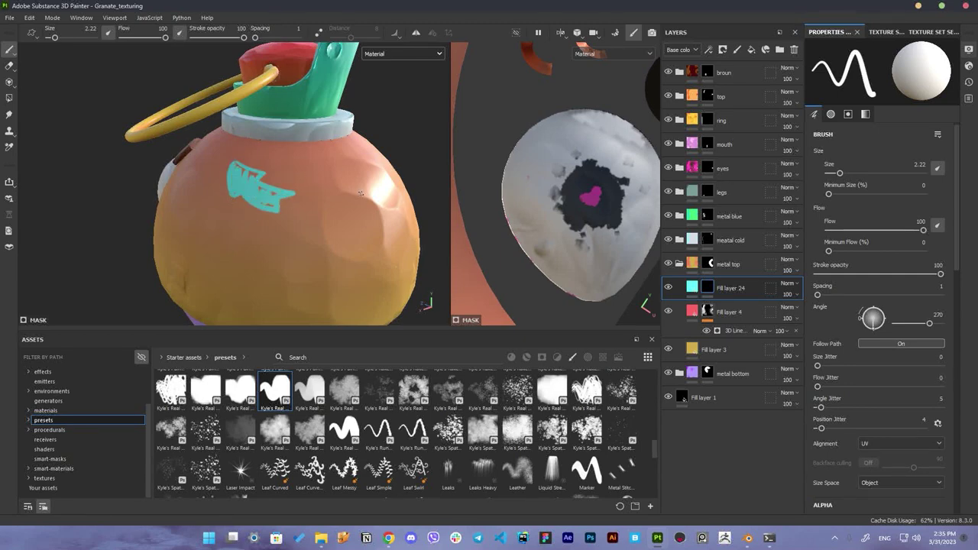
Hand-letter the word 'Fill' and an M on the grenade's body
mouse_move(361, 193)
left_mouse_down("alt")
mouse_move(296, 169)
mouse_move(326, 194)
left_mouse_up("alt")
left_click_drag(343, 162, 343, 192)
mouse_move(348, 191)
left_mouse_down("alt")
mouse_move(259, 183)
mouse_move(202, 207)
left_mouse_up("alt")
mouse_move(202, 207)
left_mouse_down()
mouse_move(275, 206)
mouse_move(320, 187)
left_mouse_up()
key("e")
key("b")
key("b")
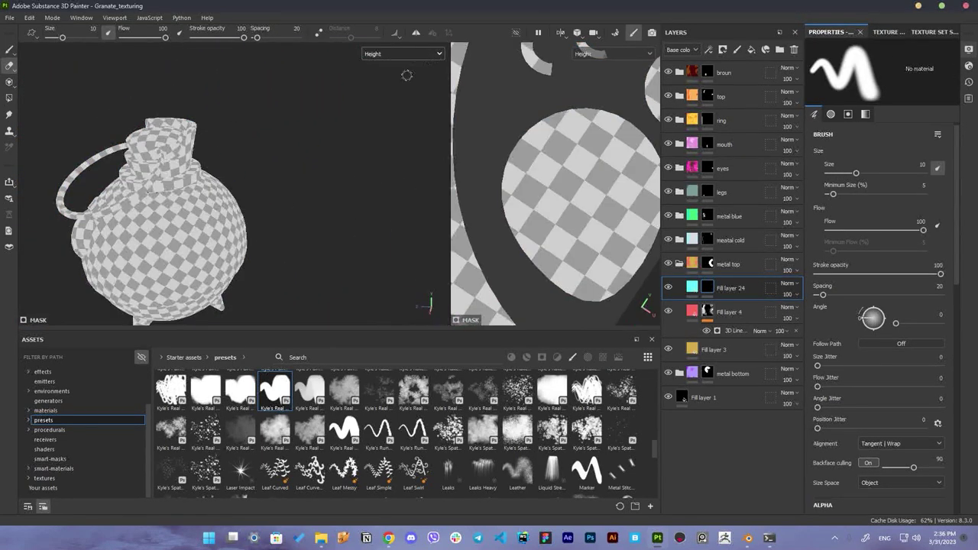
key("m")
key("1")
left_click_drag(174, 214, 275, 191, "alt")
Brighten the lettering to full cyan and zoom around the finished render
left_click(693, 287)
left_click_drag(726, 403, 794, 404)
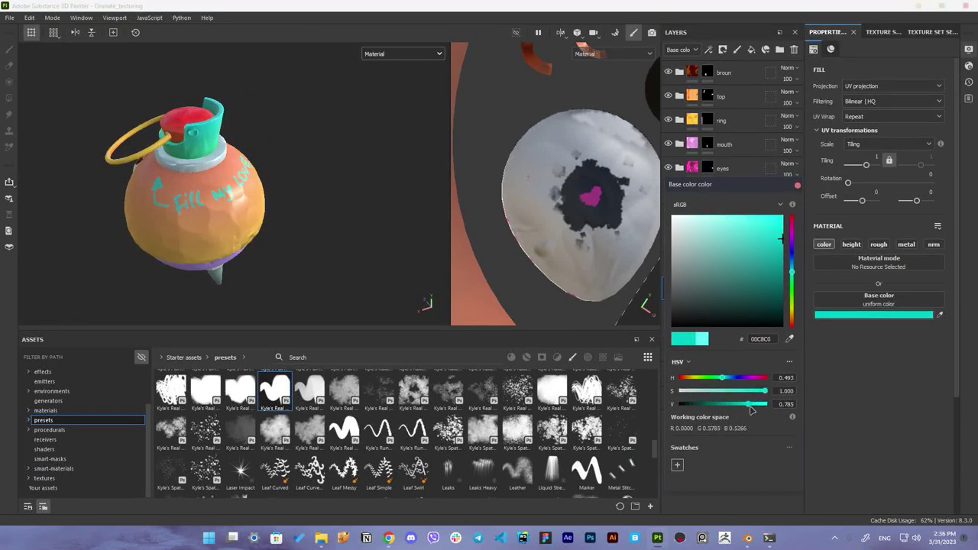
mouse_move(191, 214)
left_mouse_down("alt")
mouse_move(375, 272)
mouse_move(336, 259)
left_mouse_up("alt")
scroll(334, 258, "up", 3)
scroll(334, 258, "up", 3)
scroll(334, 258, "down", 3)
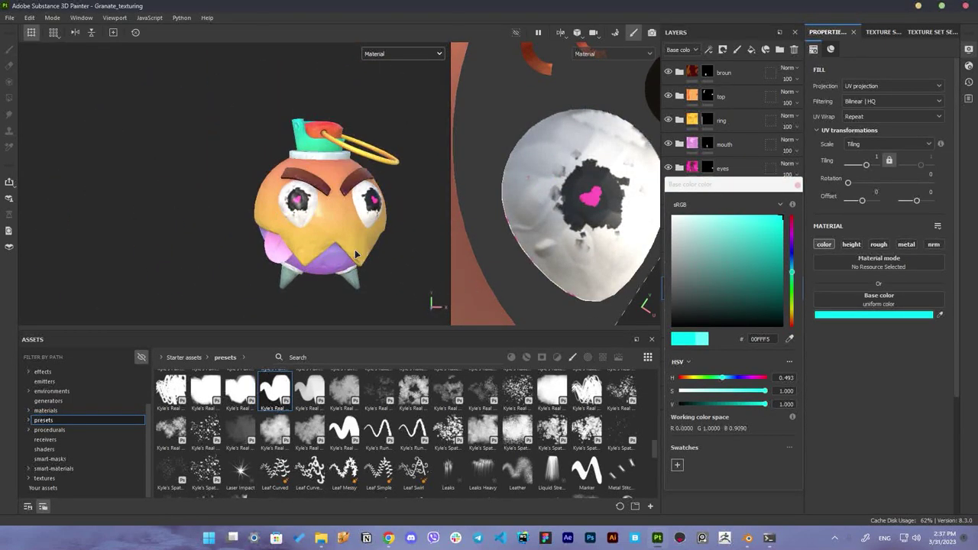
scroll(903, 169, "down", 3)
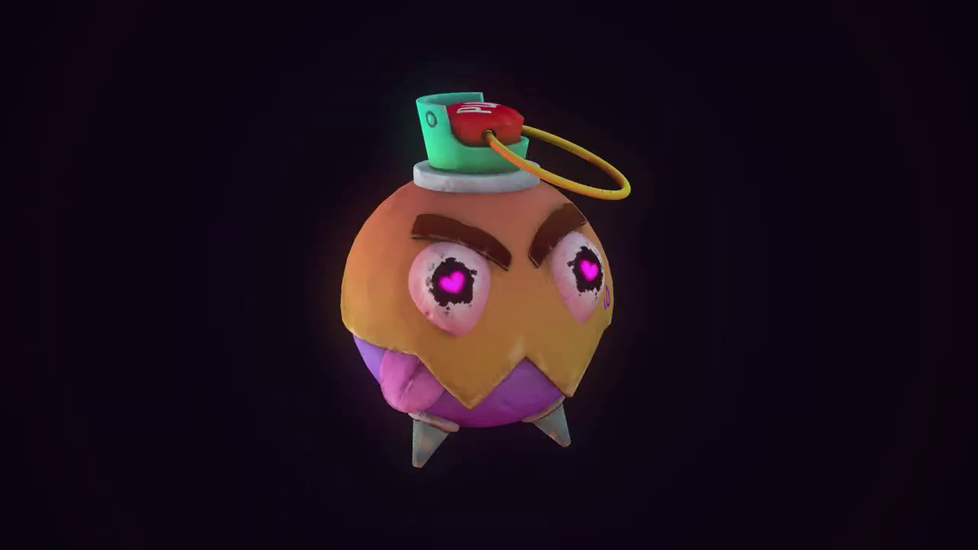